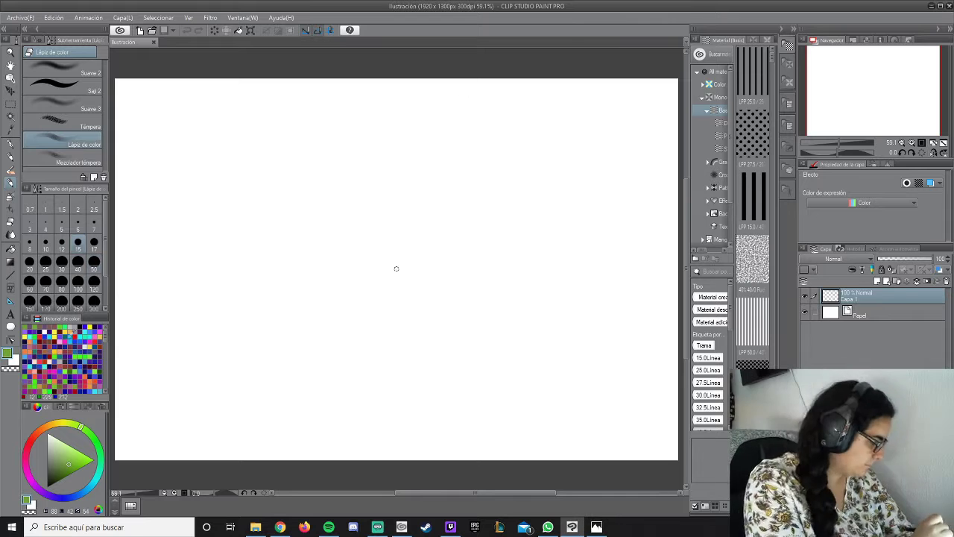
Set the drawing colour to a muted red.
click(29, 443)
drag(339, 82, 446, 123)
drag(446, 123, 350, 85)
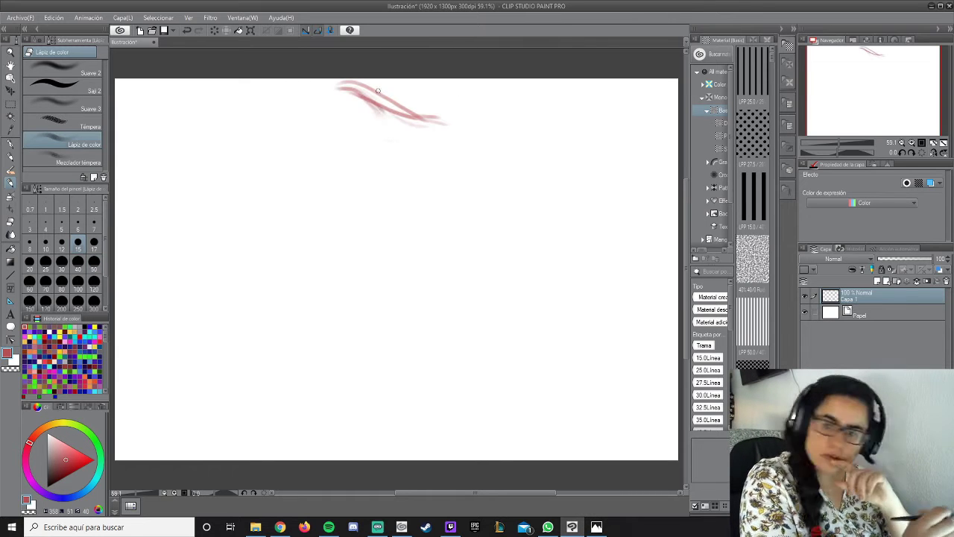
key(e)
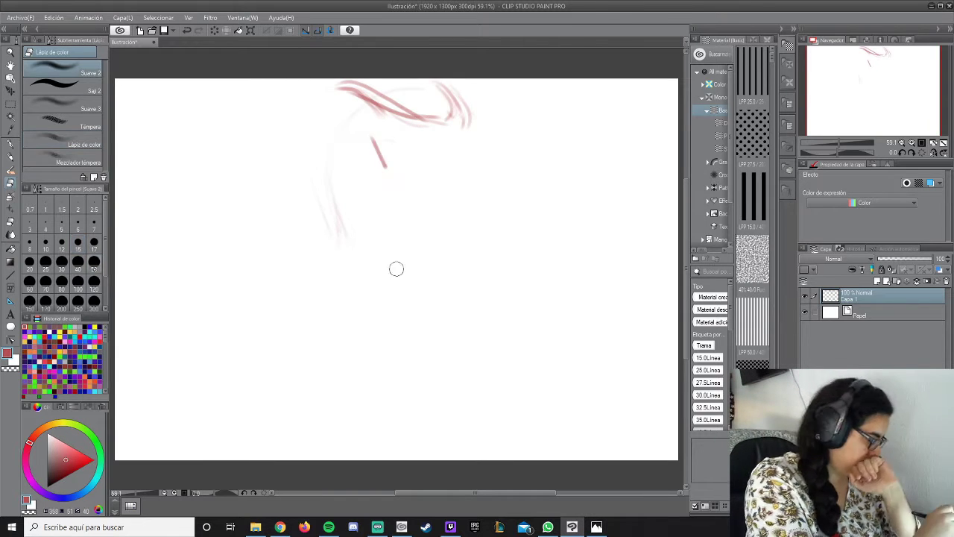
key(Delete)
key(p)
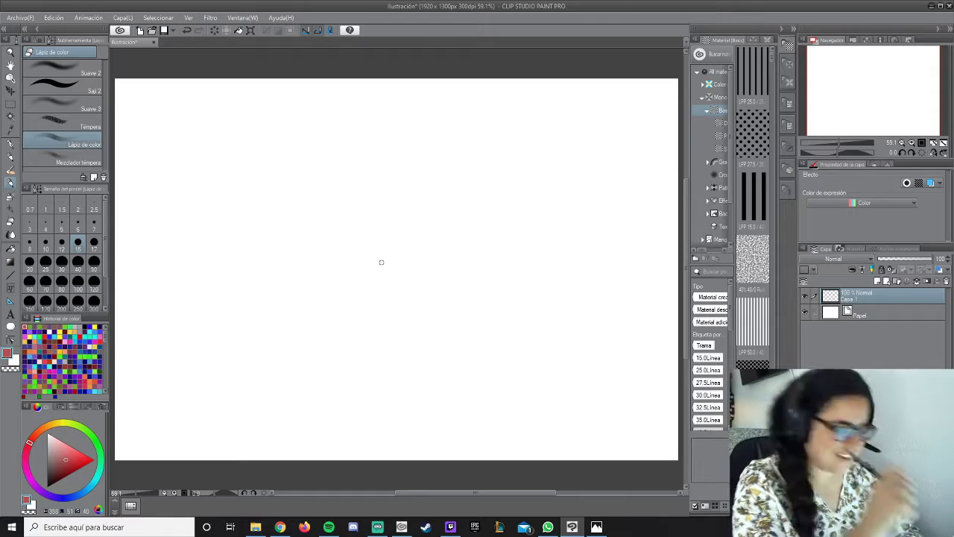
Sketch a rough oval head with a vertical centre line, a cross guide and a curved jaw in the canvas's upper middle.
drag(396, 128, 392, 271)
drag(351, 216, 463, 224)
drag(445, 127, 469, 202)
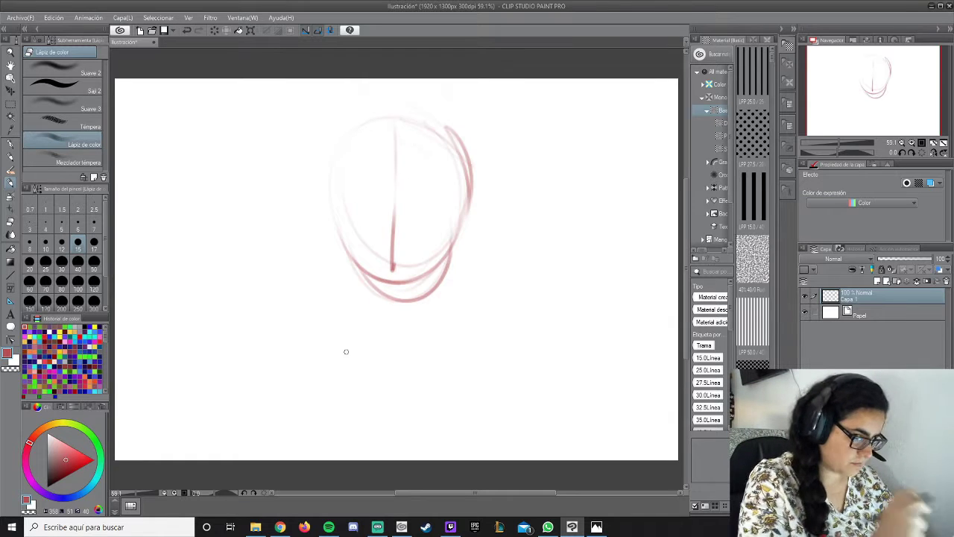
mouse_move(327, 183)
mouse_down()
mouse_move(361, 282)
mouse_move(451, 261)
mouse_up()
Rough in the collar, shoulder and outer arm to the right of the head, continuing to the canvas's lower edge.
mouse_move(395, 294)
mouse_down()
mouse_move(465, 237)
mouse_move(408, 438)
mouse_up()
mouse_move(455, 224)
mouse_down()
mouse_move(473, 332)
mouse_move(550, 246)
mouse_up()
drag(454, 246, 488, 321)
mouse_move(530, 222)
mouse_down()
mouse_move(565, 319)
mouse_move(658, 377)
mouse_up()
drag(553, 298, 675, 458)
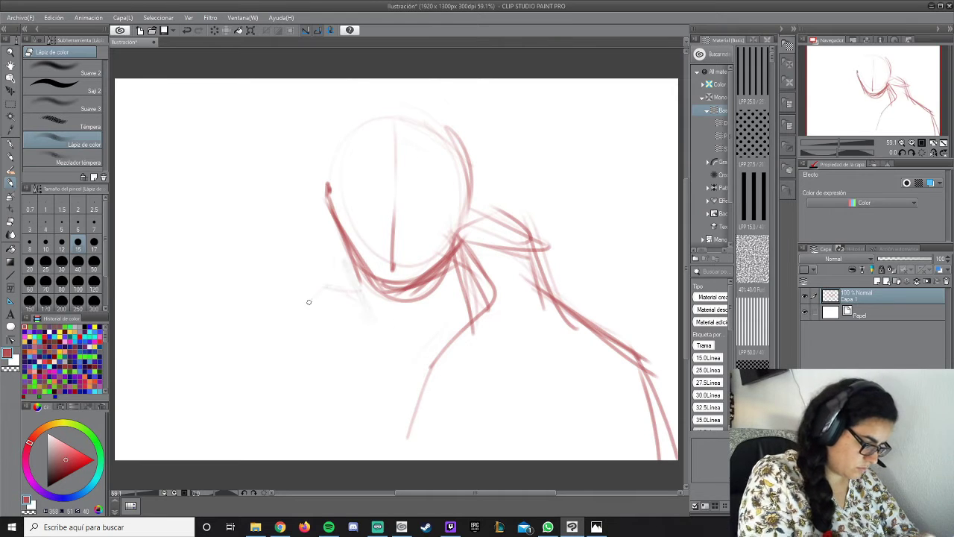
Sketch the neck and collar beneath the jaw, including the collar's pointed tips and front opening.
drag(308, 302, 356, 261)
mouse_move(358, 283)
mouse_down()
mouse_move(364, 363)
mouse_move(477, 313)
mouse_up()
mouse_move(432, 269)
mouse_down()
mouse_move(507, 306)
mouse_move(531, 223)
mouse_up()
mouse_move(443, 268)
mouse_down()
mouse_move(477, 347)
mouse_move(376, 356)
mouse_move(382, 371)
mouse_up()
mouse_move(388, 394)
mouse_down()
mouse_move(418, 361)
mouse_move(395, 399)
mouse_up()
drag(370, 394, 354, 456)
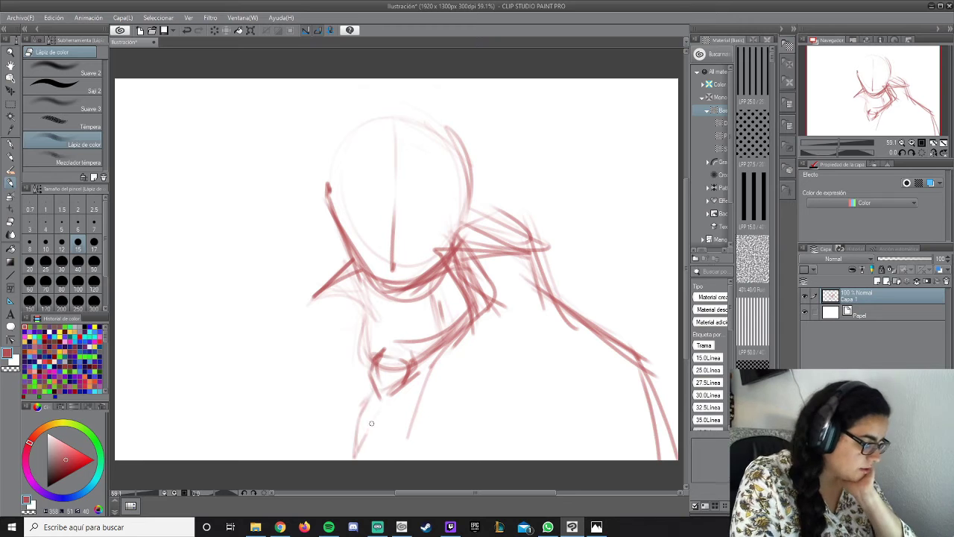
Add rough clothing lines down the chest and along the left side of the collar.
drag(401, 387, 385, 458)
drag(377, 388, 354, 436)
drag(369, 326, 355, 384)
drag(375, 298, 351, 328)
drag(354, 272, 313, 343)
drag(363, 299, 331, 332)
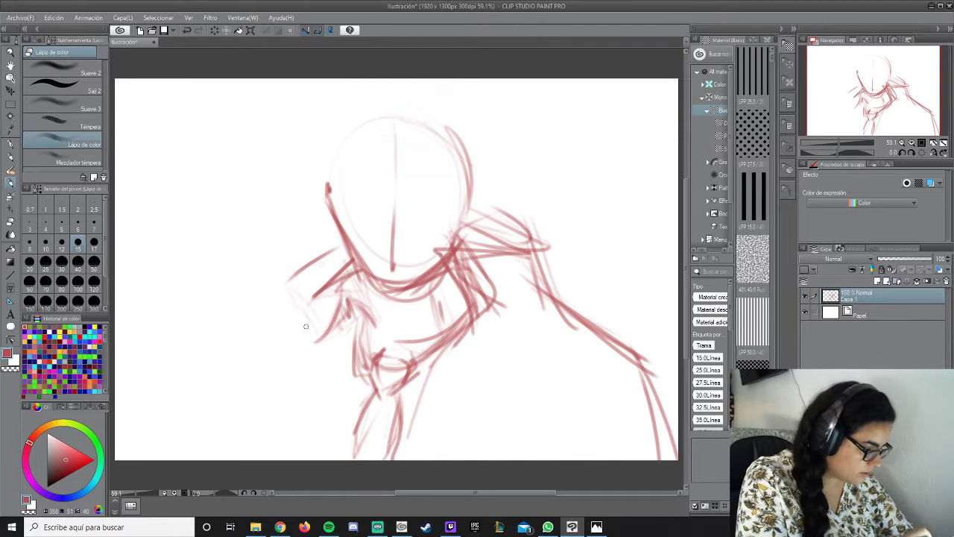
Strengthen the face guide and left cheek lines, and sketch the left shoulder and arm.
drag(384, 125, 392, 320)
drag(335, 160, 357, 265)
drag(332, 196, 369, 289)
drag(328, 248, 280, 270)
drag(269, 345, 306, 324)
drag(322, 369, 257, 459)
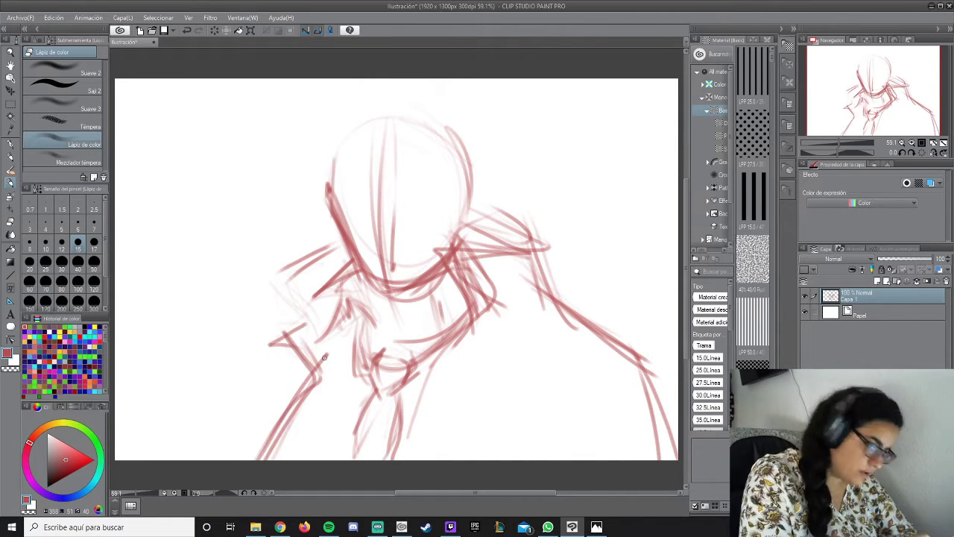
mouse_move(186, 401)
mouse_down()
mouse_move(265, 210)
mouse_move(255, 246)
mouse_up()
drag(177, 362, 261, 229)
drag(222, 306, 274, 192)
drag(265, 145, 283, 204)
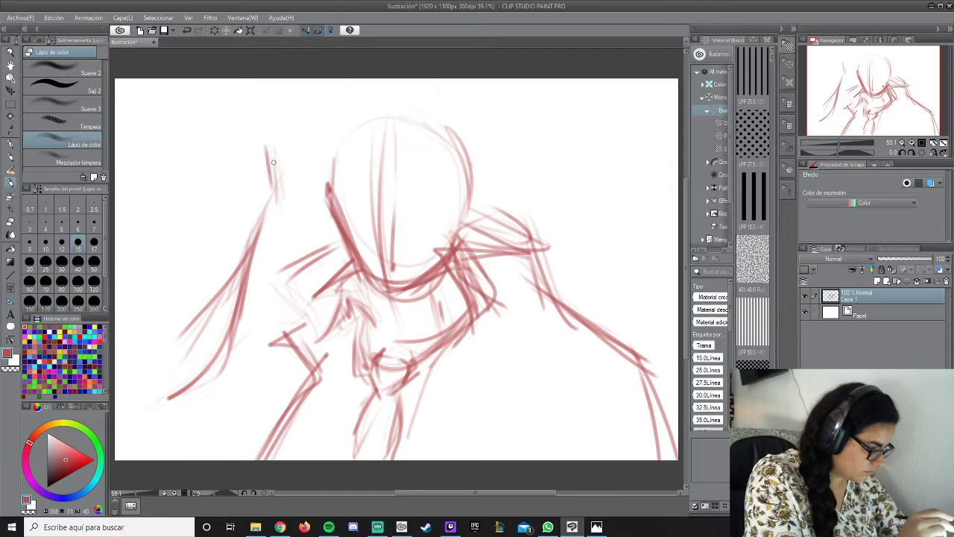
mouse_move(213, 307)
mouse_down()
mouse_move(281, 193)
mouse_move(351, 188)
mouse_up()
drag(213, 160, 319, 126)
key(ctrl+z)
key(ctrl+z)
key(ctrl+z)
key(ctrl+z)
key(ctrl+z)
key(ctrl+z)
key(ctrl+z)
key(ctrl+z)
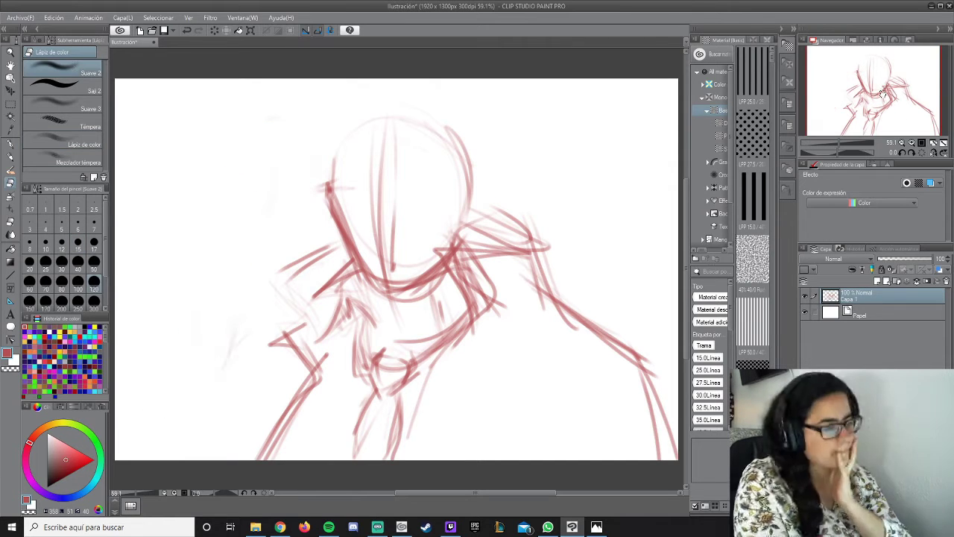
Block in the windblown hair left of the head with broad strokes at brush size 40.
mouse_move(309, 256)
mouse_down()
mouse_move(261, 286)
mouse_move(209, 271)
mouse_up()
drag(246, 201, 192, 312)
drag(231, 170, 271, 193)
mouse_move(244, 192)
mouse_down()
mouse_move(307, 173)
mouse_move(371, 172)
mouse_up()
drag(300, 143, 314, 140)
mouse_move(377, 150)
mouse_down()
mouse_move(298, 174)
mouse_move(380, 123)
mouse_up()
mouse_move(291, 149)
mouse_down()
mouse_move(369, 93)
mouse_move(298, 131)
mouse_up()
mouse_move(320, 123)
mouse_down()
mouse_move(216, 134)
mouse_move(195, 215)
mouse_up()
drag(283, 131, 180, 229)
drag(313, 172, 172, 195)
drag(276, 142, 224, 179)
drag(209, 187, 149, 268)
drag(257, 194, 183, 316)
drag(223, 287, 157, 400)
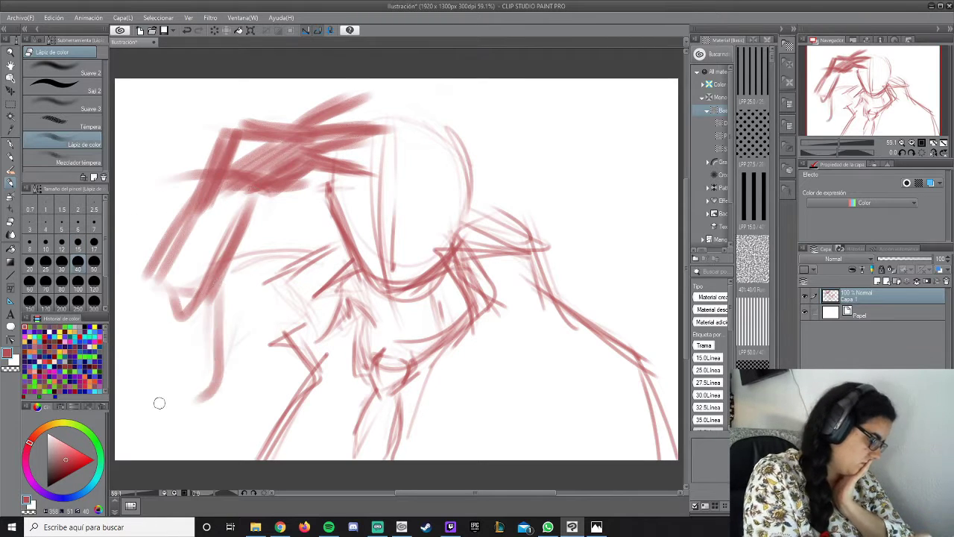
Add thick lower hair strands sweeping down beside the left shoulder and reinforce the upper-left hair edge.
drag(231, 328, 131, 418)
mouse_move(242, 339)
mouse_down()
mouse_move(223, 388)
mouse_move(287, 389)
mouse_up()
drag(313, 224, 218, 391)
drag(202, 180, 138, 282)
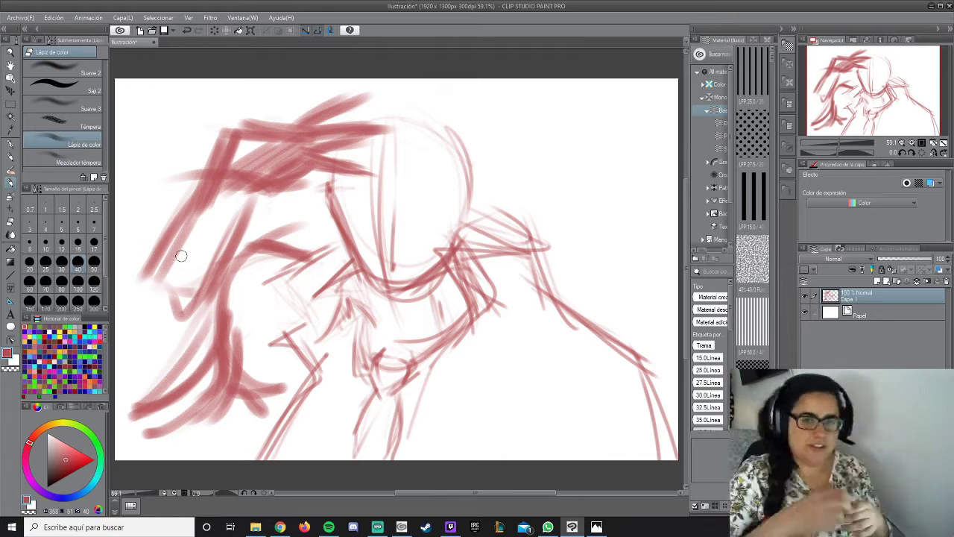
drag(204, 159, 270, 137)
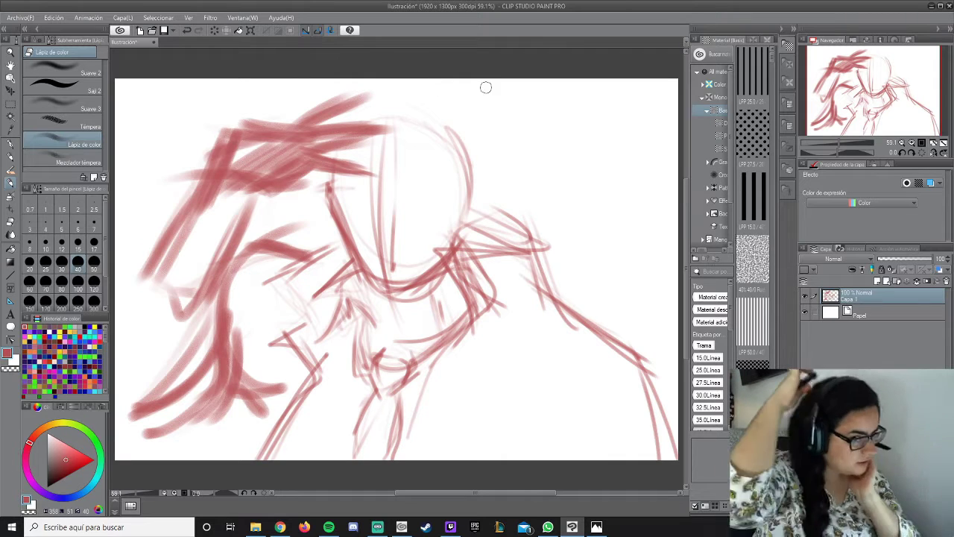
Sketch the hair over the crown and add strands framing both sides of the face.
drag(339, 93, 430, 121)
mouse_move(369, 137)
mouse_down()
mouse_move(407, 121)
mouse_move(447, 202)
mouse_up()
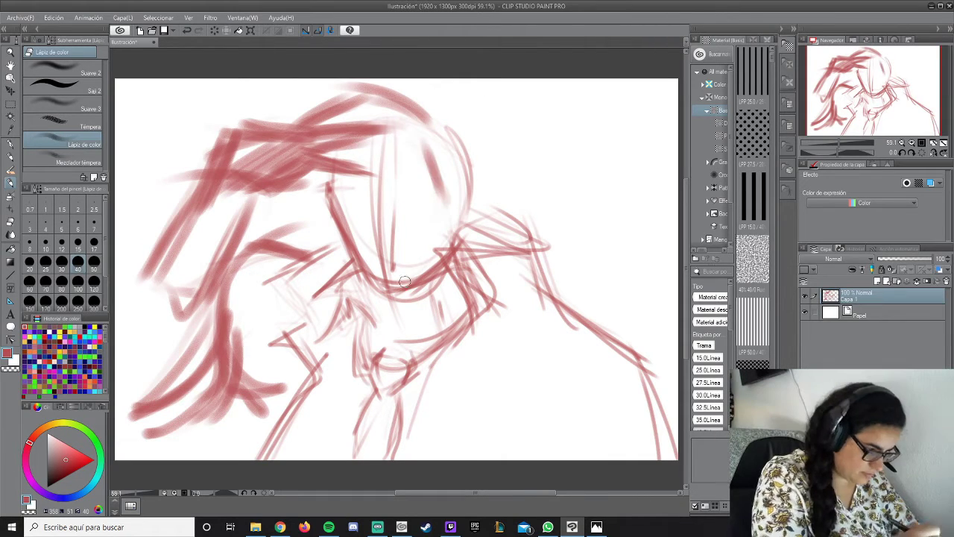
drag(395, 121, 384, 143)
drag(383, 138, 369, 172)
Rename the drawing layer "sketch" and add a new raster layer named "cara" beneath it.
double_click(857, 295)
text(sketch)
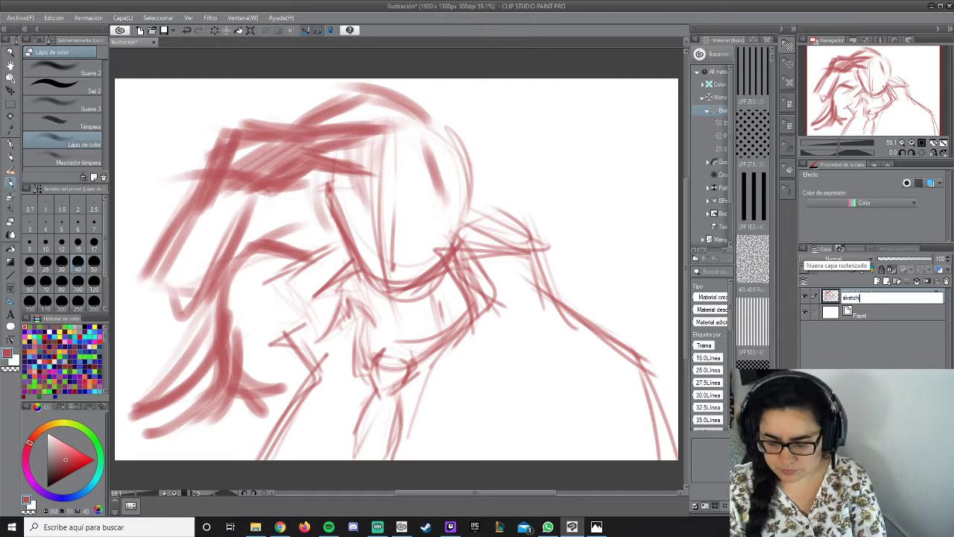
key(Return)
key(ctrl+shift+n)
double_click(850, 314)
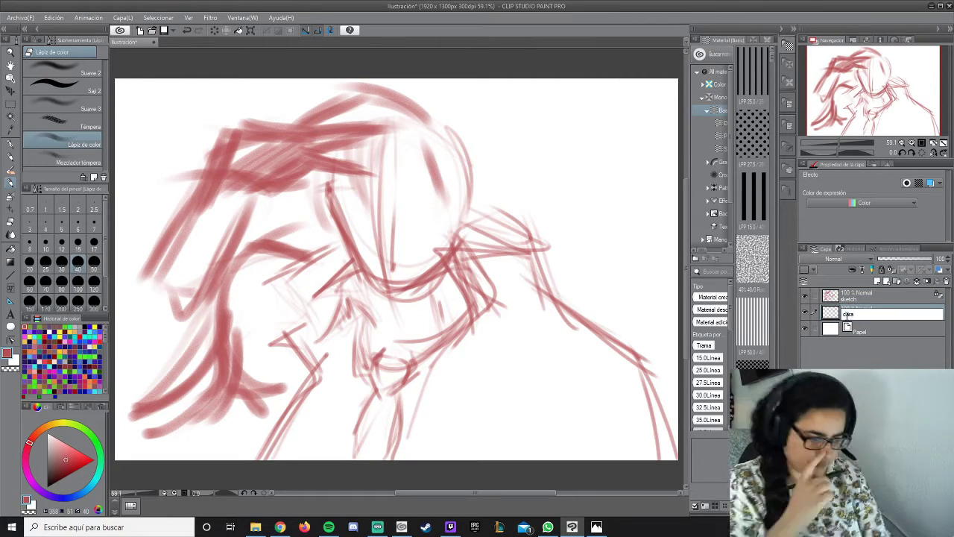
key(Return)
Draw the left eye in black on the "cara" layer with a finer colour pencil and start the nose outline.
scroll(377, 212, up, 4)
drag(365, 253, 282, 198)
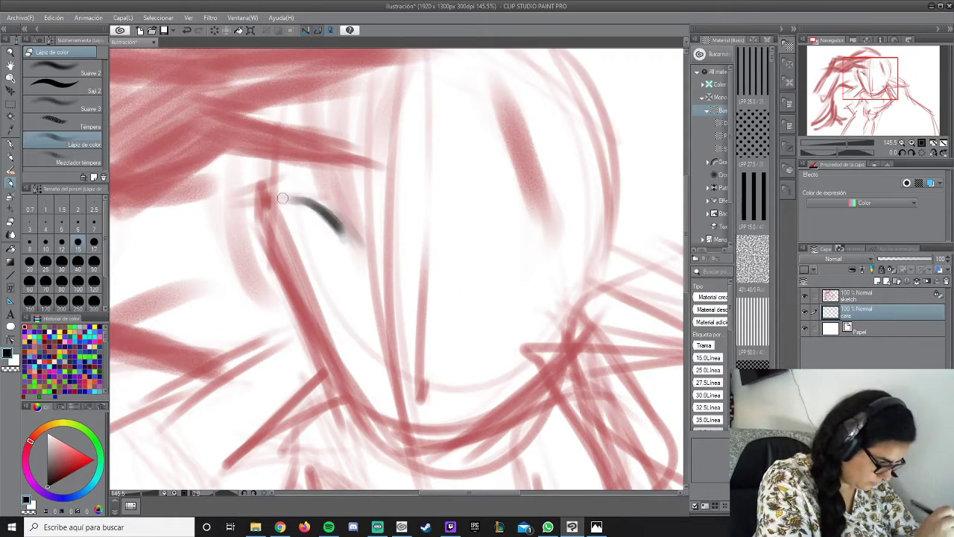
click(94, 222)
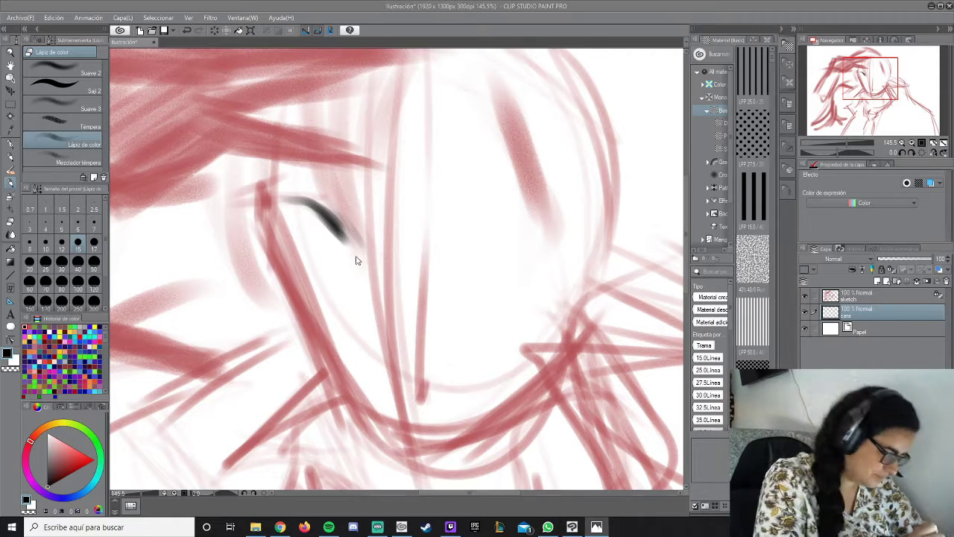
drag(334, 223, 347, 238)
mouse_move(288, 202)
mouse_down()
mouse_move(347, 237)
mouse_move(279, 221)
mouse_move(301, 234)
mouse_up()
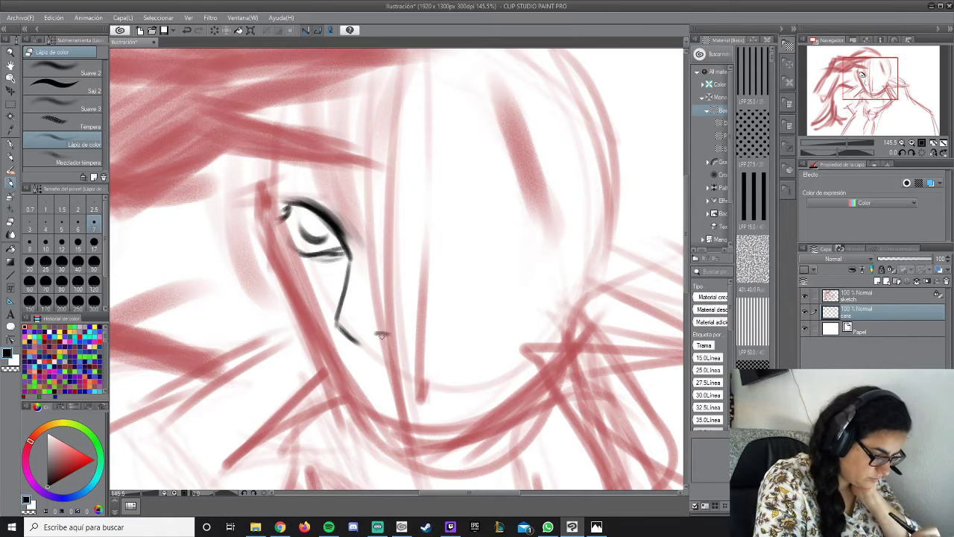
Draw a thick slanted eyebrow above the eye and darken the upper eyelid and pupil.
drag(279, 169, 350, 227)
drag(263, 167, 350, 228)
drag(277, 206, 267, 239)
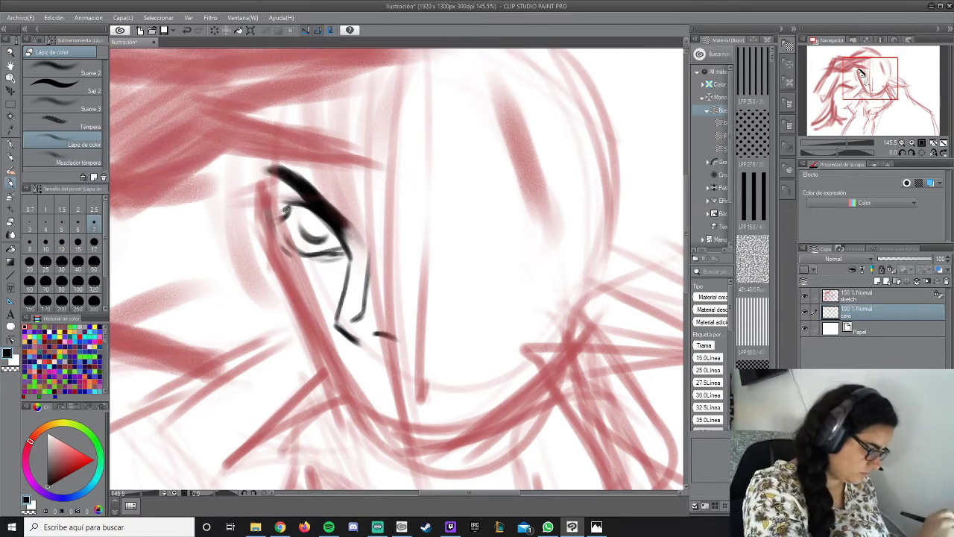
drag(276, 197, 337, 226)
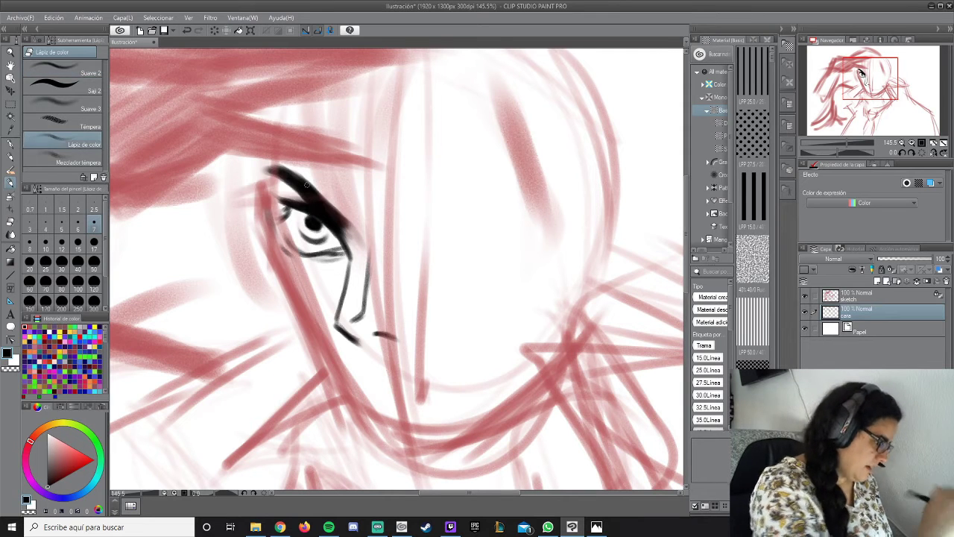
Clean up the eyebrow's lower edge and strengthen the nostril line.
key(comma)
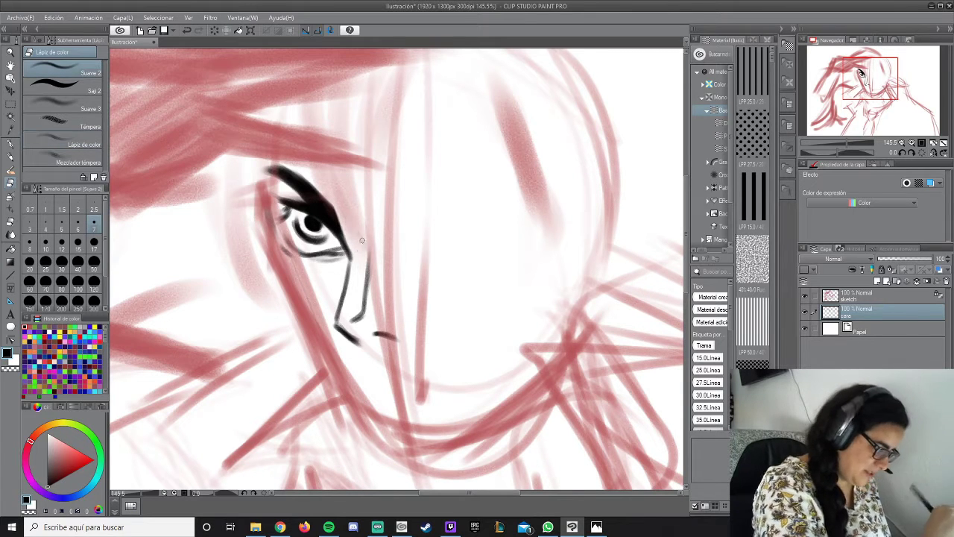
click(80, 138)
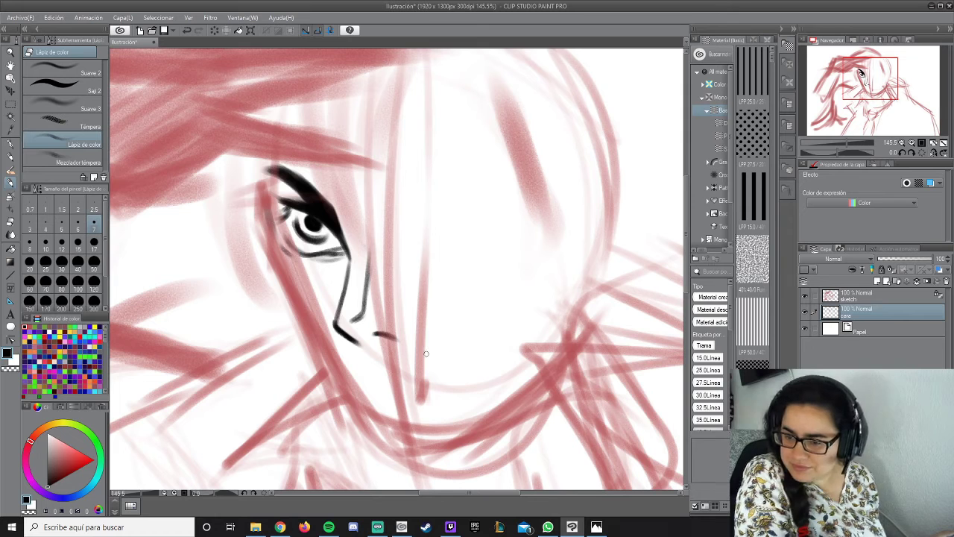
drag(391, 332, 399, 335)
key(comma)
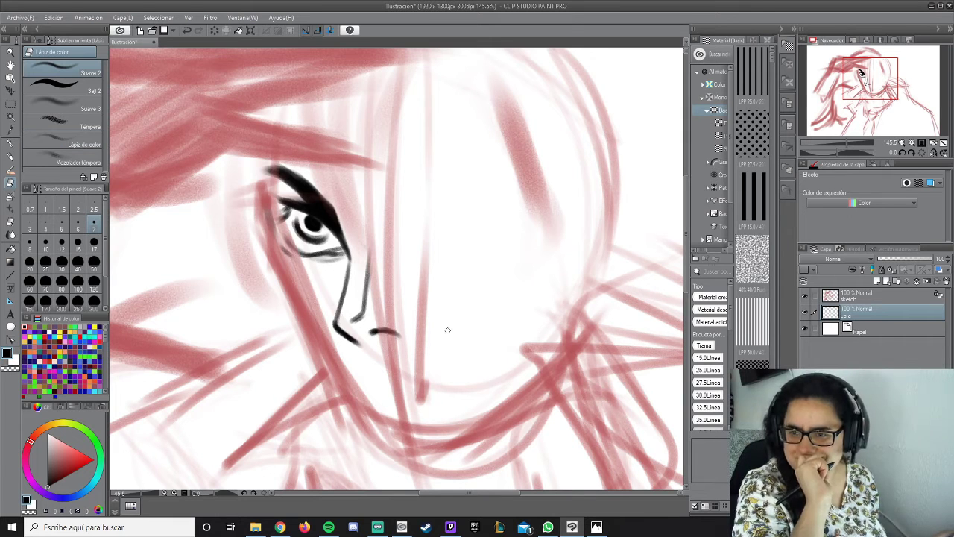
key(period)
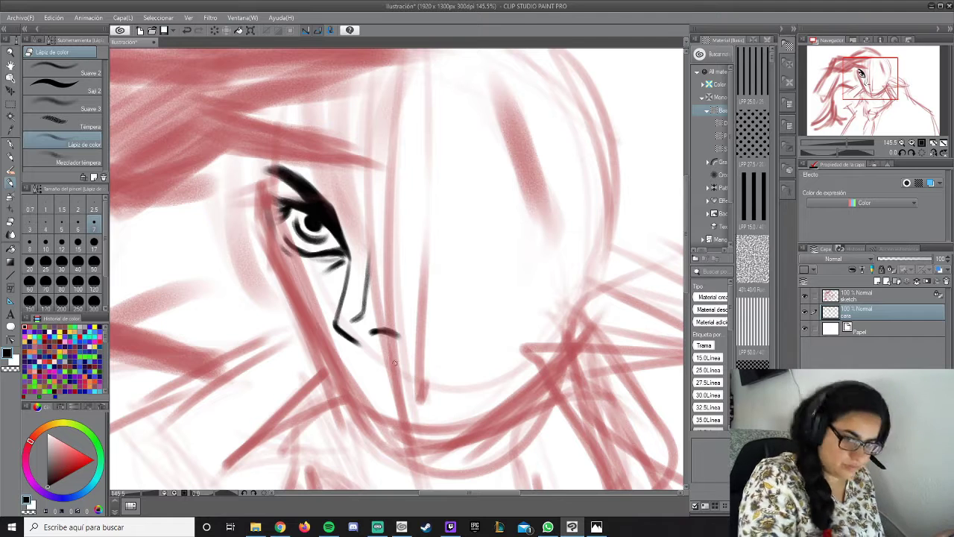
Try drawing the mouth and lower lip in black below the nose.
drag(369, 375, 470, 361)
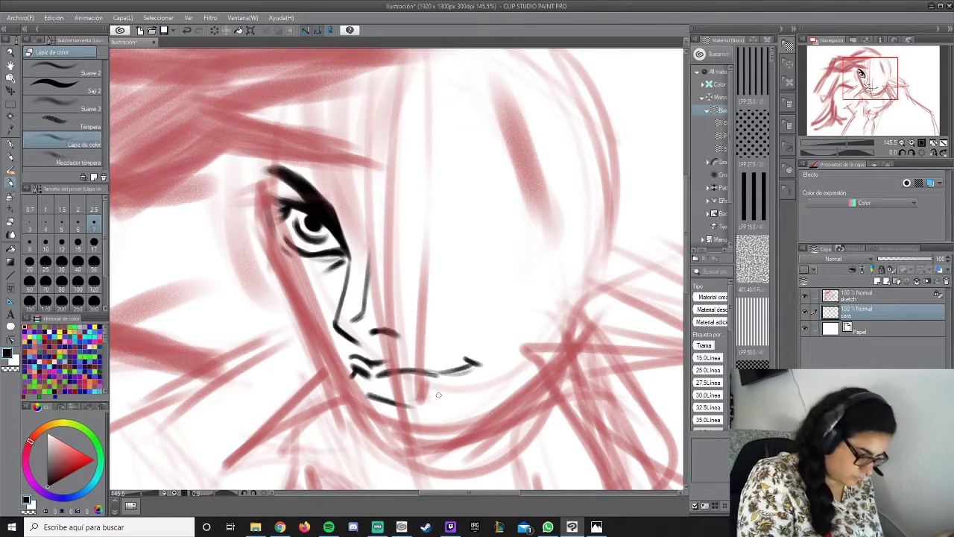
drag(434, 401, 382, 415)
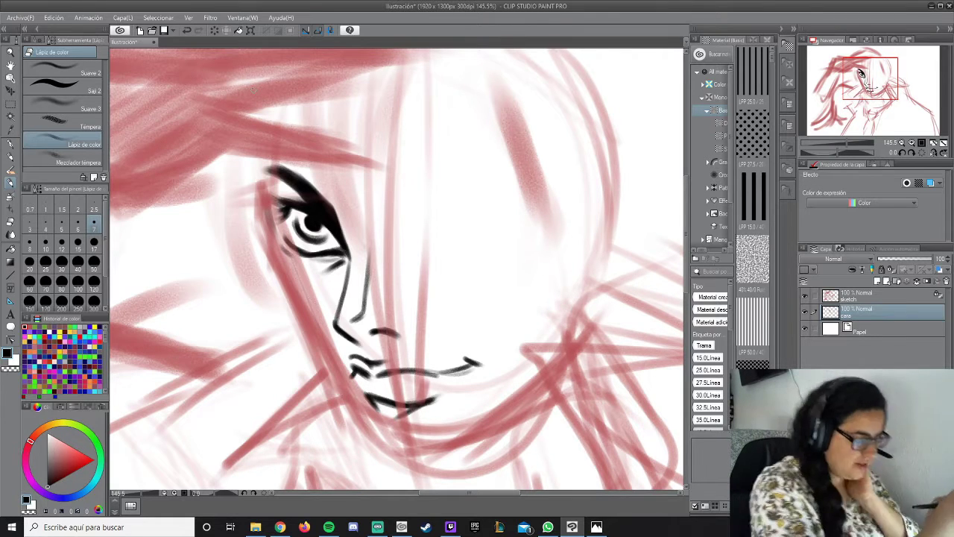
Erase the mouth and redraw the nose outline from the inner eye corner down to the tip.
drag(335, 325, 347, 259)
mouse_move(261, 182)
mouse_down()
mouse_move(269, 250)
mouse_move(365, 425)
mouse_move(411, 475)
mouse_up()
drag(177, 325, 158, 217)
mouse_move(339, 261)
mouse_down()
mouse_move(447, 255)
mouse_move(417, 250)
mouse_up()
mouse_move(346, 147)
mouse_down()
mouse_move(328, 228)
mouse_move(313, 243)
mouse_move(362, 272)
mouse_up()
key(p)
key(e)
drag(343, 320, 295, 269)
key(p)
drag(315, 227, 347, 272)
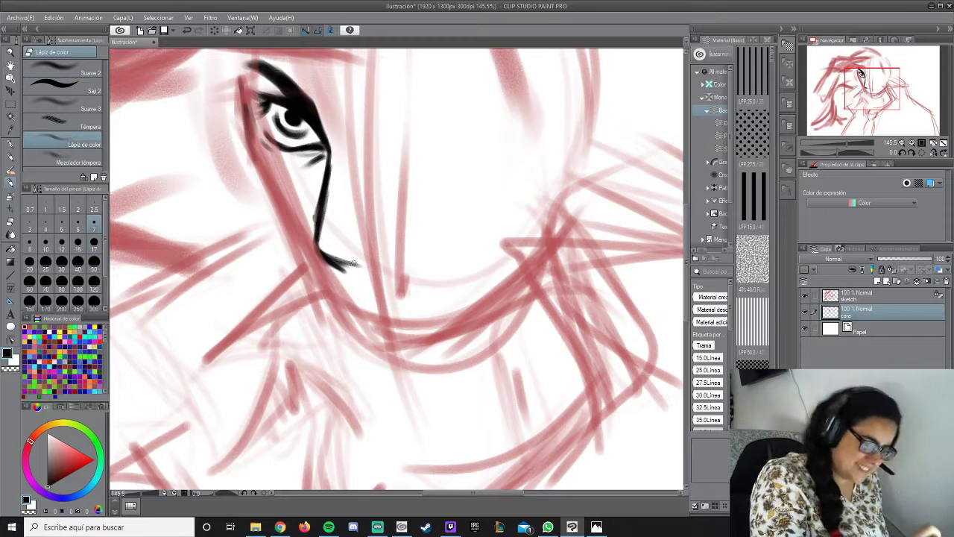
Redraw the inner nose line and nostril, and clean up stray marks at the nose tip.
drag(352, 213, 360, 153)
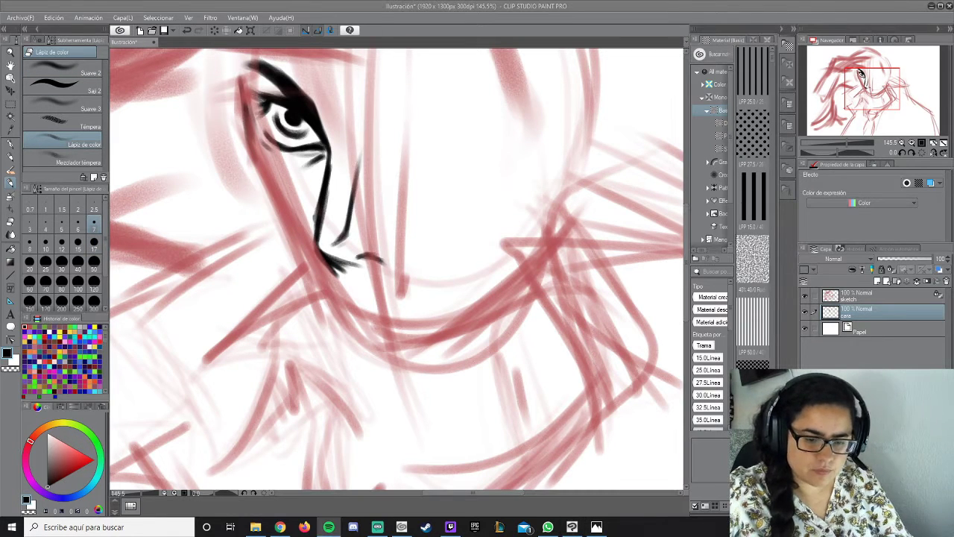
key(e)
drag(328, 254, 345, 276)
key(p)
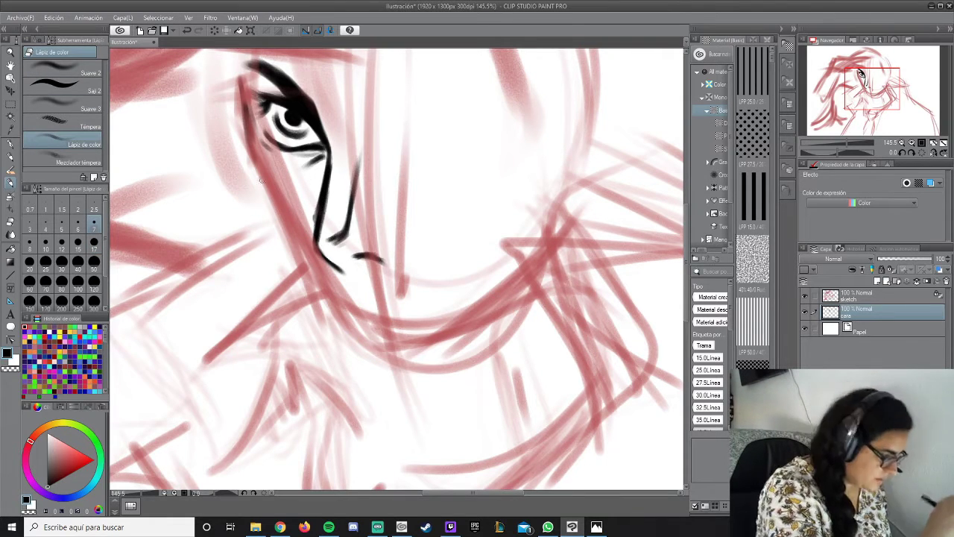
Draw the black face outline from the temple past the cheek and around the chin along the jaw.
mouse_move(253, 160)
mouse_down()
mouse_move(295, 258)
mouse_move(389, 406)
mouse_move(489, 386)
mouse_move(555, 322)
mouse_move(388, 410)
mouse_move(438, 406)
mouse_up()
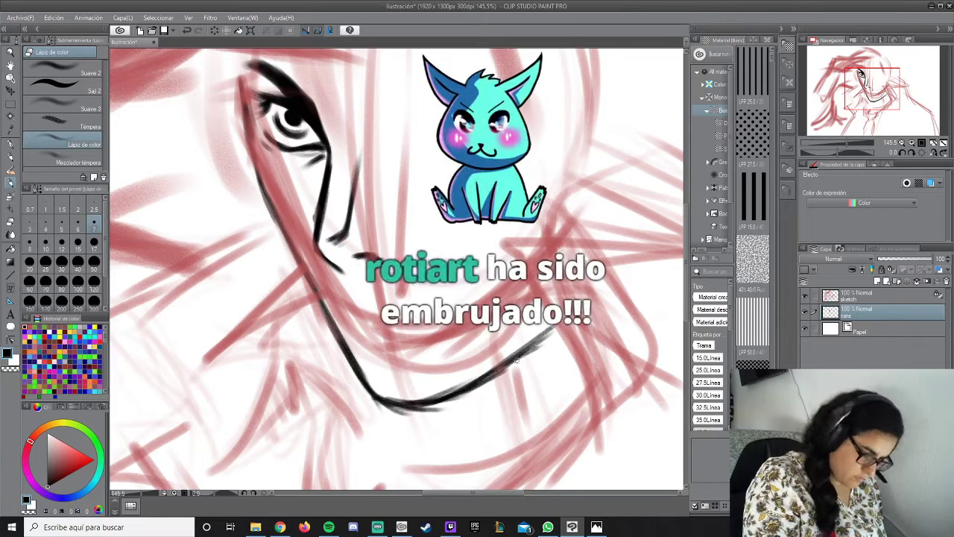
mouse_move(232, 66)
mouse_down()
mouse_move(310, 286)
mouse_move(355, 371)
mouse_move(501, 364)
mouse_up()
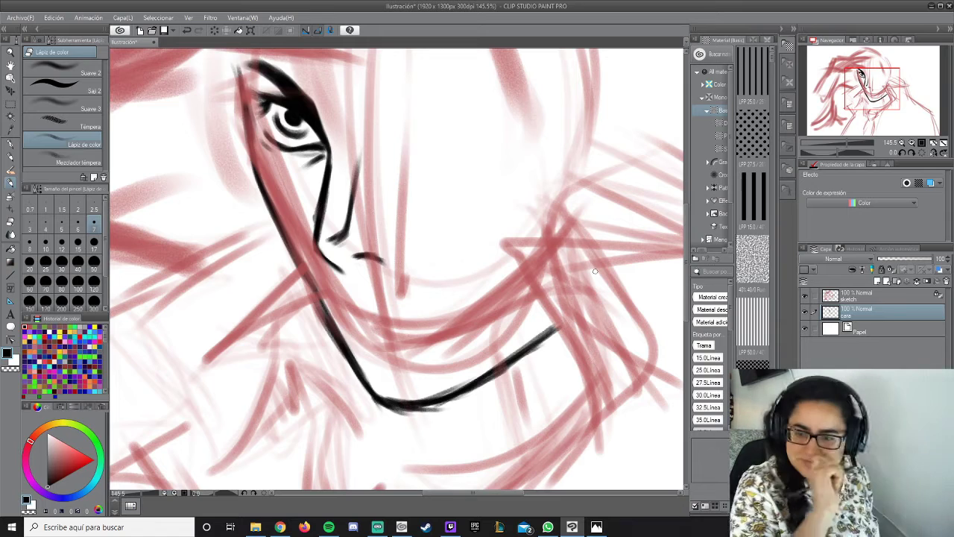
Add a new layer beneath "cara" and brush light orange skin colour over the eye, nose and cheek areas.
key(ctrl+shift+n)
click(39, 430)
mouse_move(320, 249)
mouse_down()
mouse_move(343, 268)
mouse_move(370, 267)
mouse_up()
mouse_move(330, 152)
mouse_down()
mouse_move(522, 56)
mouse_move(198, 117)
mouse_up()
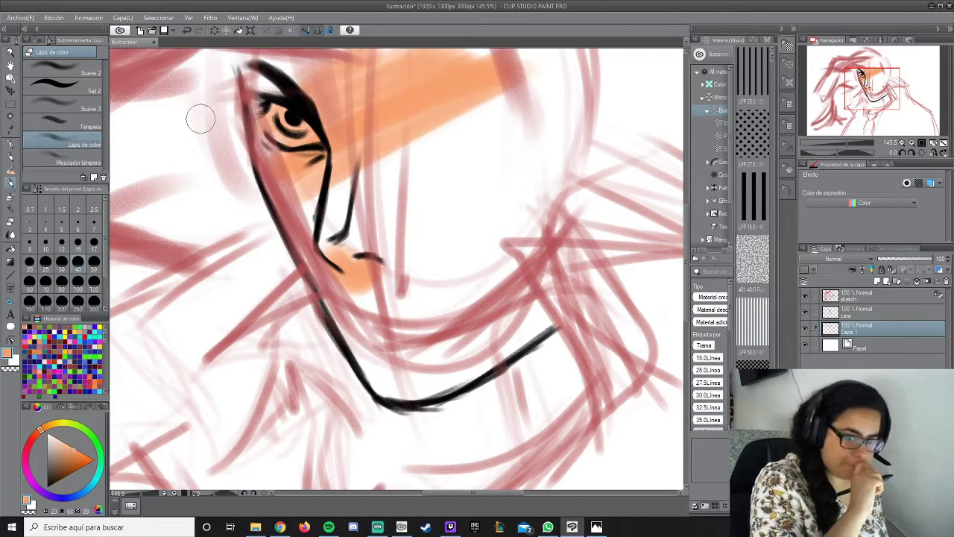
mouse_move(448, 195)
mouse_down()
mouse_move(433, 246)
mouse_move(514, 253)
mouse_up()
On the "cara" layer, draw the upper lip outline in black with a short accent at the mouth corner.
click(857, 312)
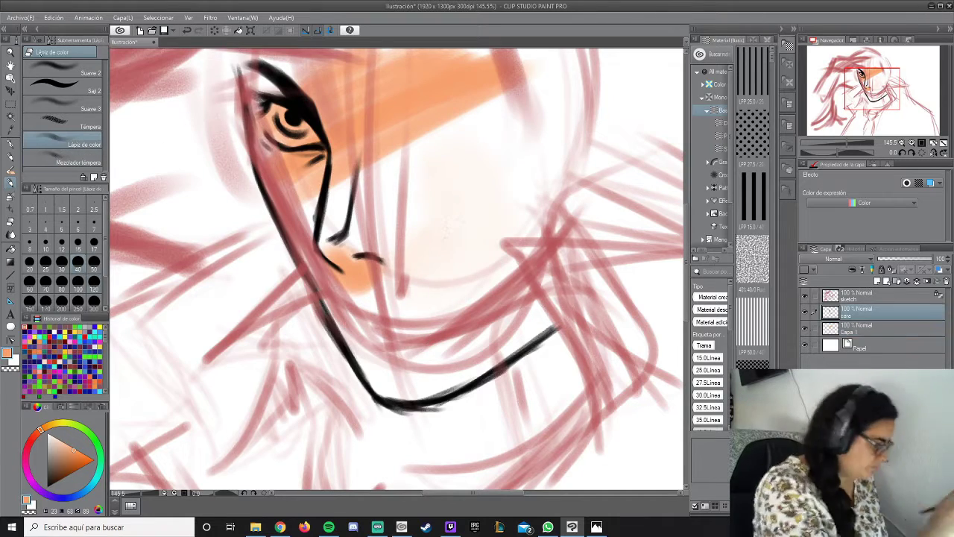
drag(846, 142, 856, 141)
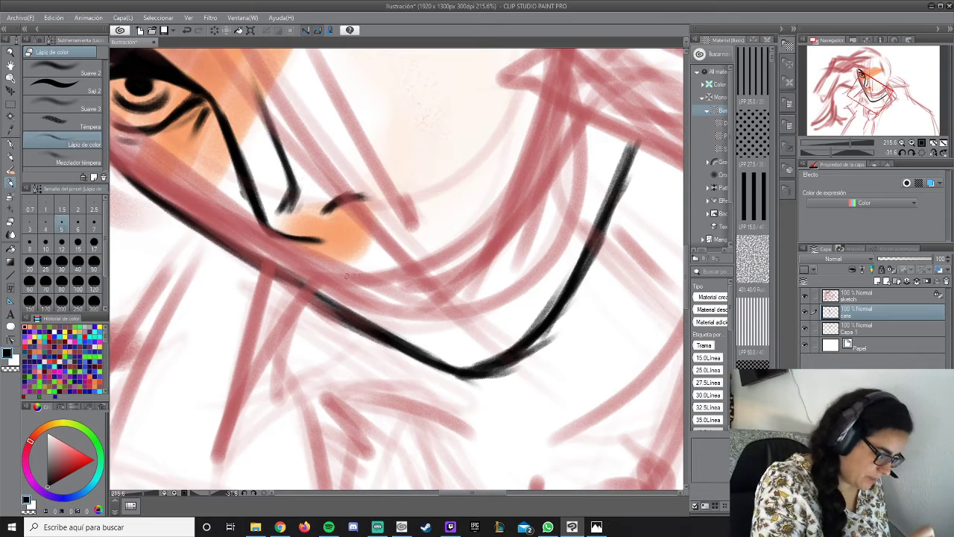
drag(384, 245, 447, 197)
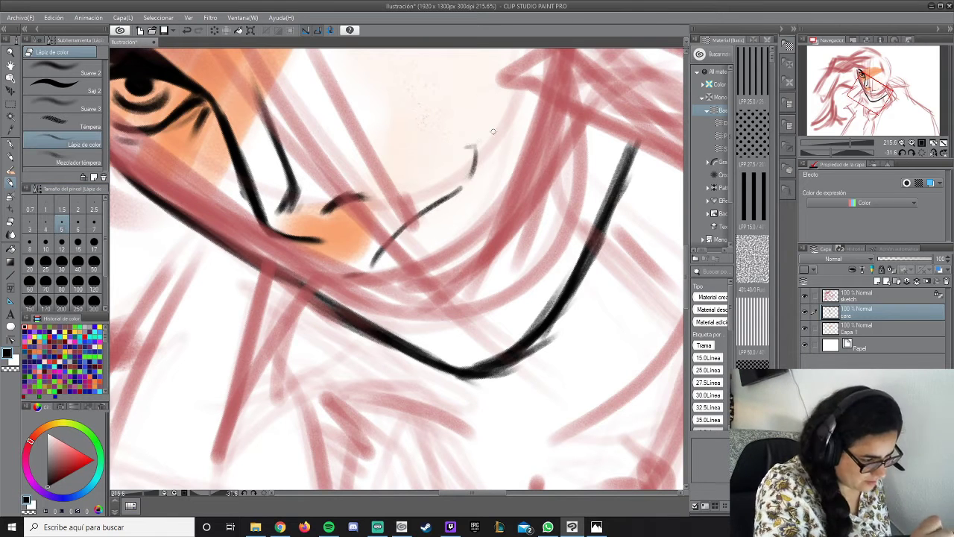
drag(489, 136, 456, 156)
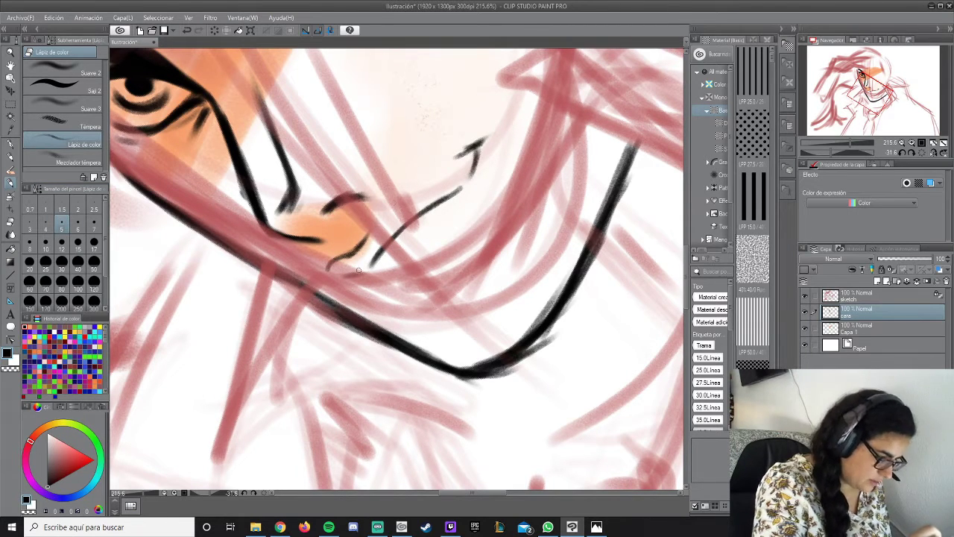
drag(369, 272, 440, 199)
Draw the lower lip in black as short angled strokes meeting beneath the mouth line.
drag(388, 303, 447, 277)
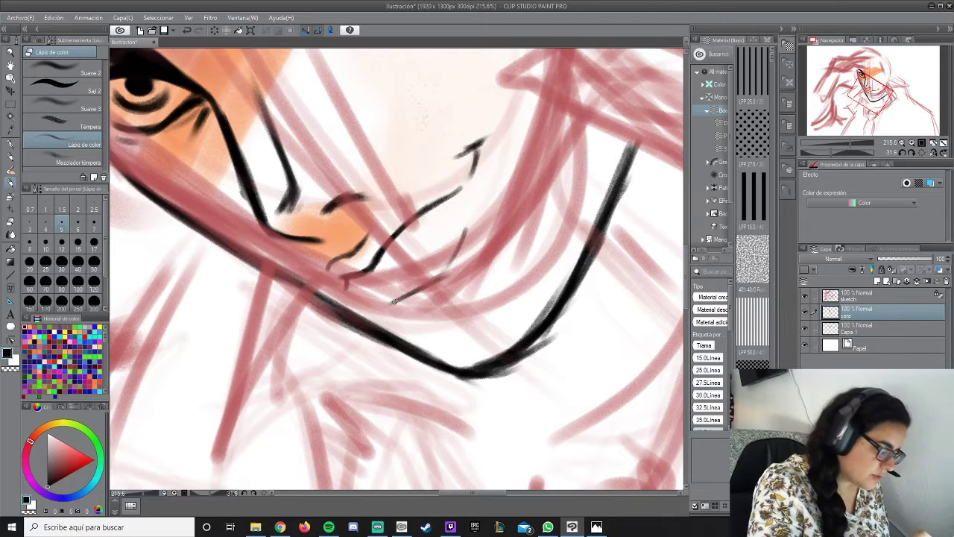
drag(394, 301, 452, 270)
drag(466, 228, 457, 266)
drag(465, 229, 462, 295)
drag(388, 304, 458, 261)
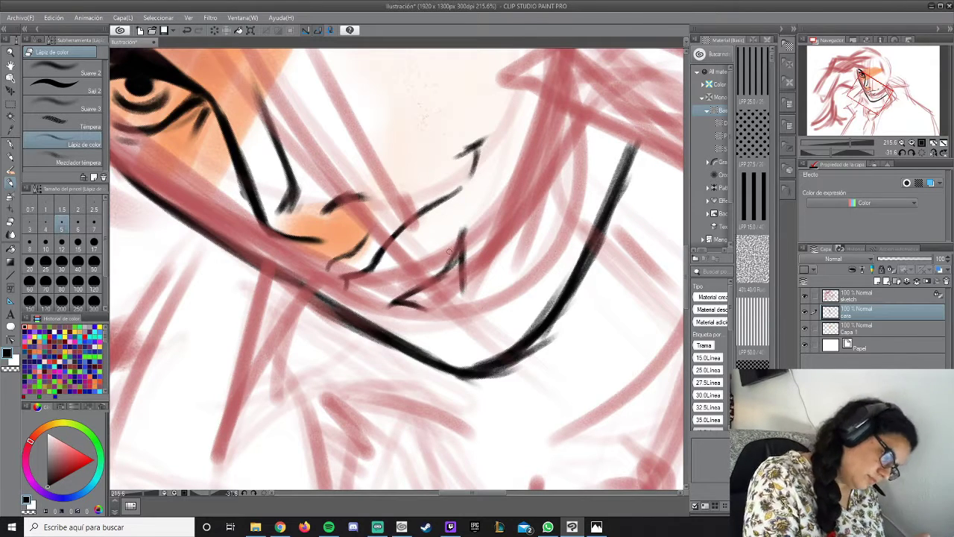
Colour the upper and lower lips in muted dark red on the "Capa 1" layer.
click(857, 328)
mouse_move(358, 264)
mouse_down()
mouse_move(398, 212)
mouse_move(462, 180)
mouse_up()
mouse_move(456, 275)
mouse_down()
mouse_move(421, 308)
mouse_move(458, 272)
mouse_up()
drag(395, 228, 339, 263)
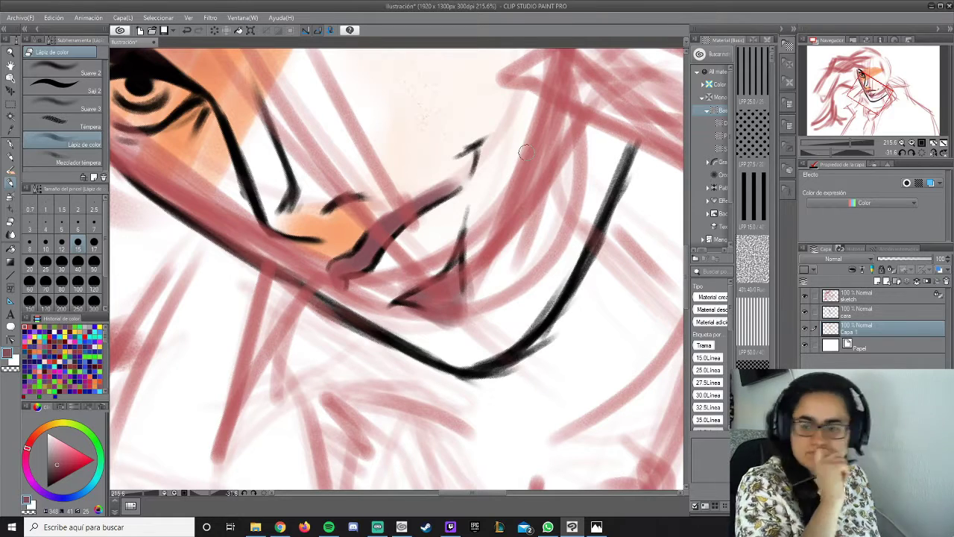
Redraw the jawline in black on the "cara" layer from below the ear to the chin and clean up its edge.
key(alt+bracketright)
key(x)
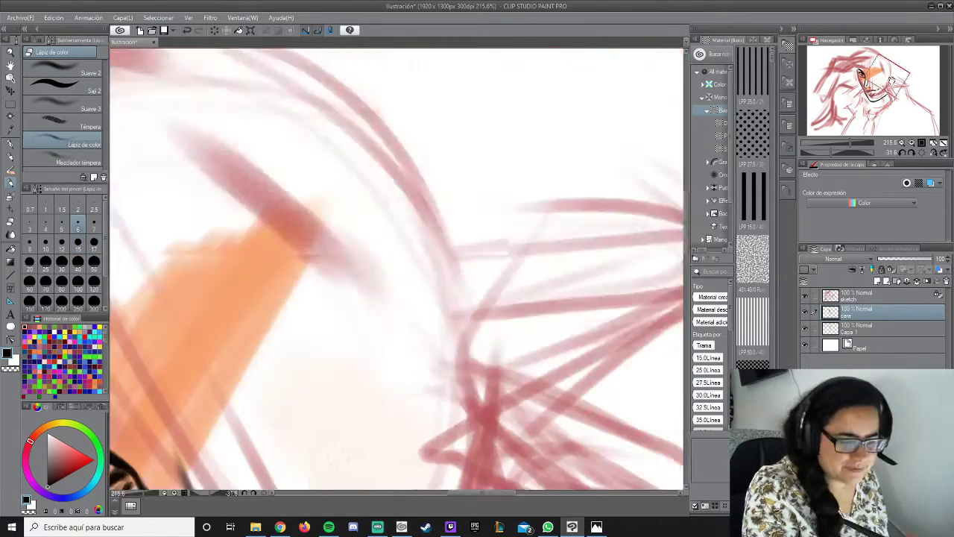
drag(582, 195, 522, 387)
drag(574, 179, 514, 399)
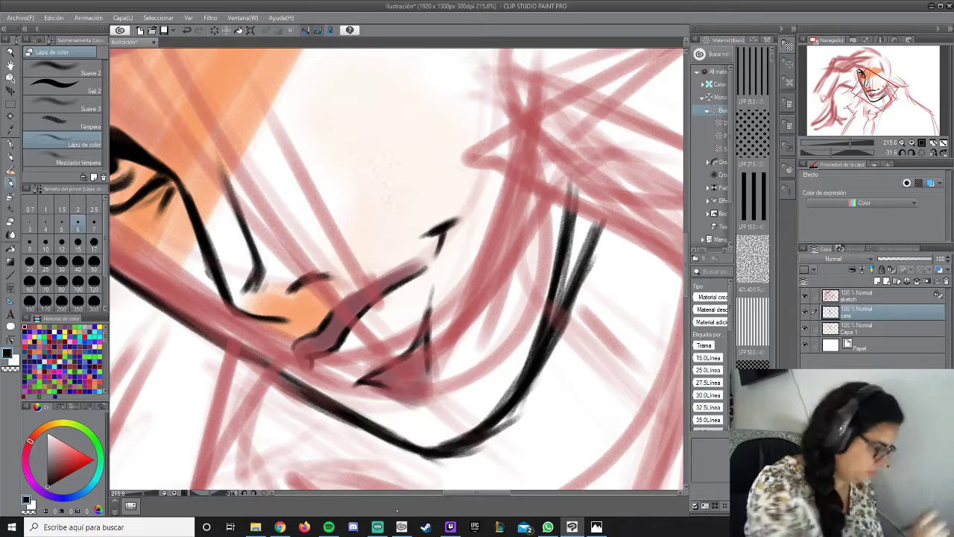
mouse_move(600, 219)
mouse_down()
mouse_move(571, 302)
mouse_move(418, 470)
mouse_up()
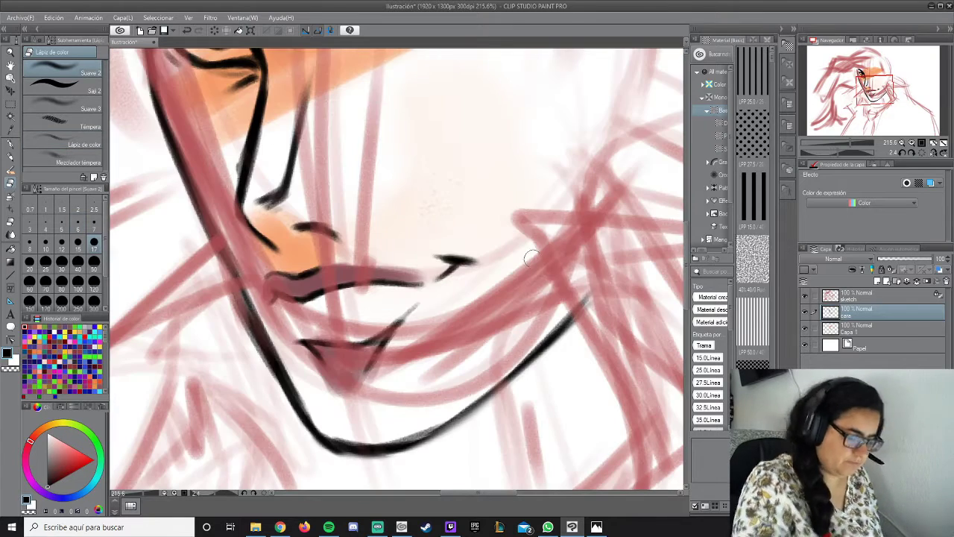
mouse_move(588, 302)
mouse_down()
mouse_move(439, 420)
mouse_move(592, 309)
mouse_up()
key(p)
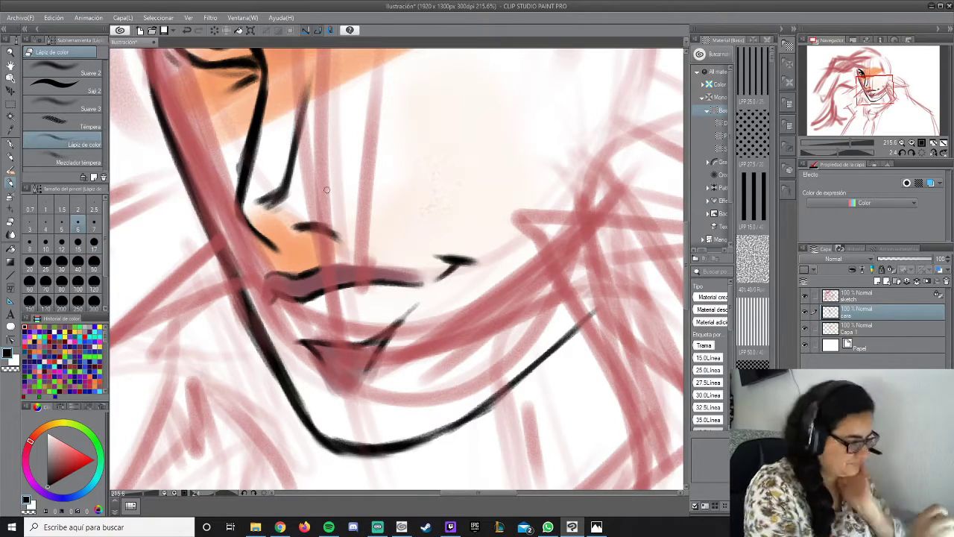
Shorten the nostril stroke and trim the lower end of the inner nose line.
key(e)
drag(358, 244, 335, 229)
key(p)
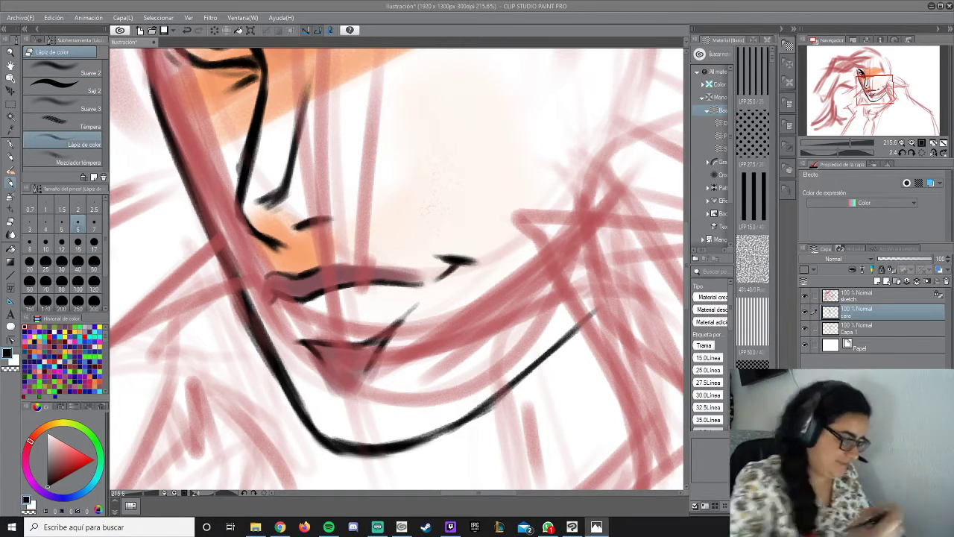
key(e)
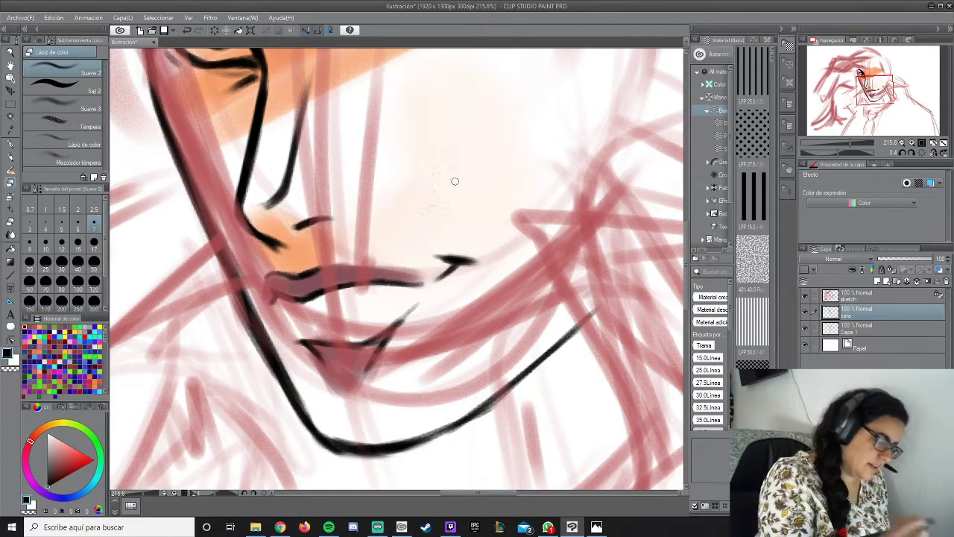
On "Capa 1", block in the second eyebrow and the forehead crease beside it with dark violet strokes.
scroll(454, 181, down, 3)
key(alt+bracketleft)
key(p)
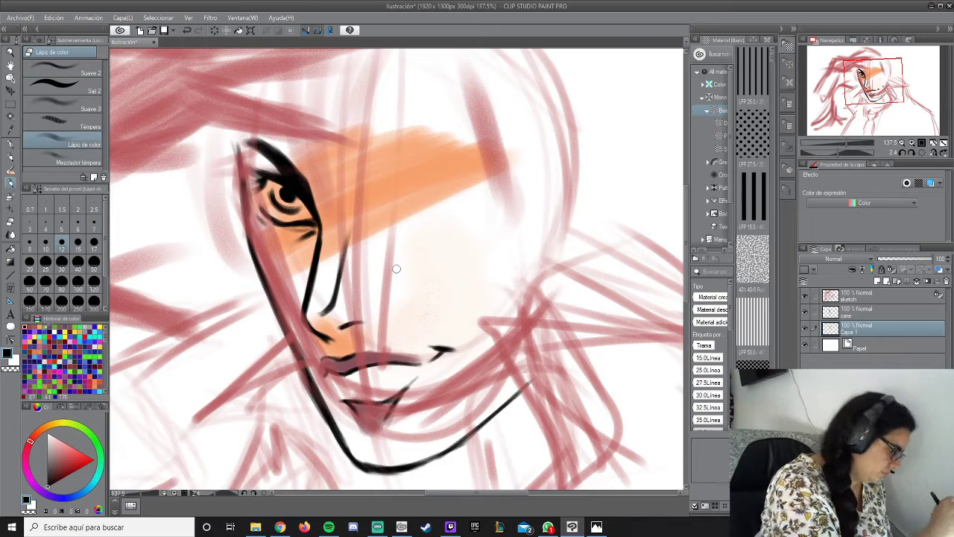
click(28, 328)
mouse_move(331, 190)
mouse_down()
mouse_move(351, 102)
mouse_move(395, 93)
mouse_up()
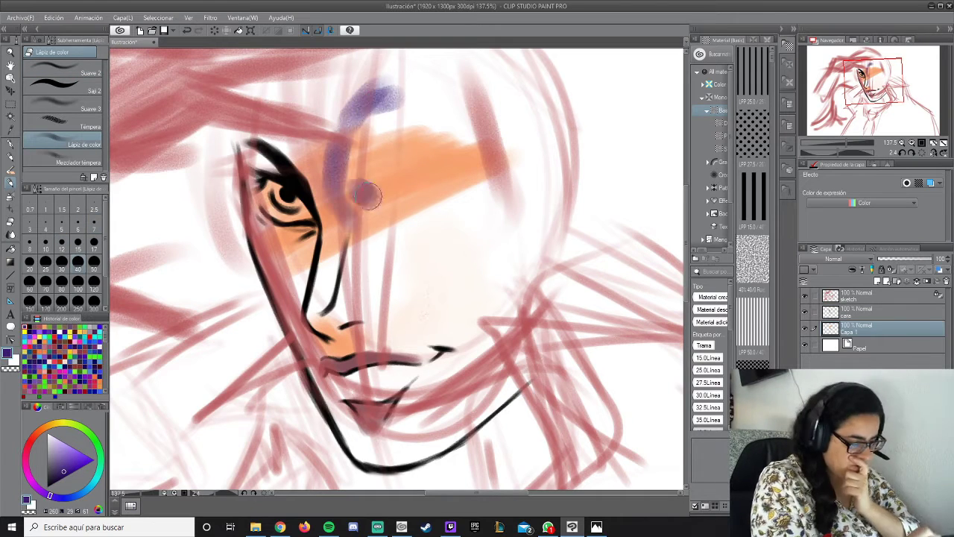
drag(367, 196, 403, 192)
mouse_move(528, 137)
mouse_down()
mouse_move(358, 193)
mouse_move(526, 138)
mouse_up()
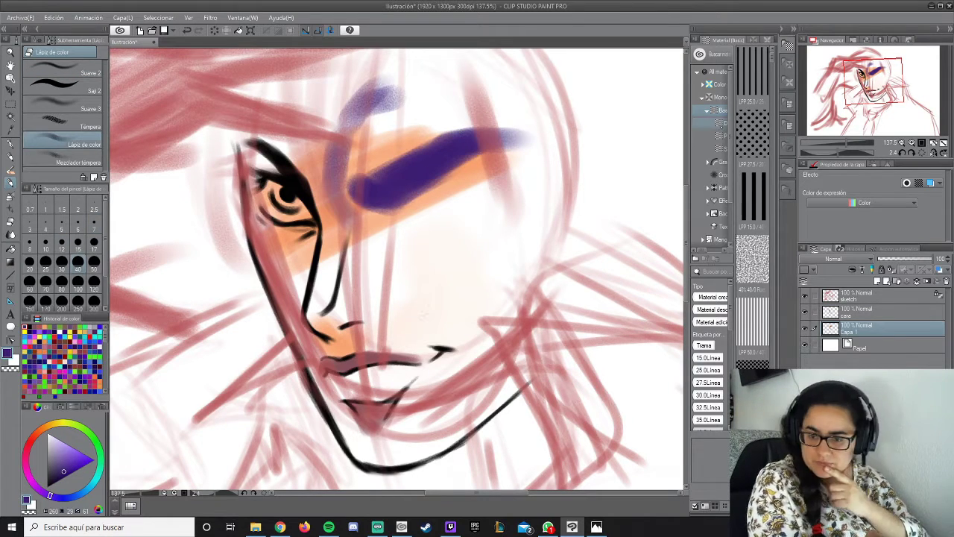
On the "cara" layer, draw black frown creases from the nose bridge up towards the forehead.
key(alt+bracketright)
key(x)
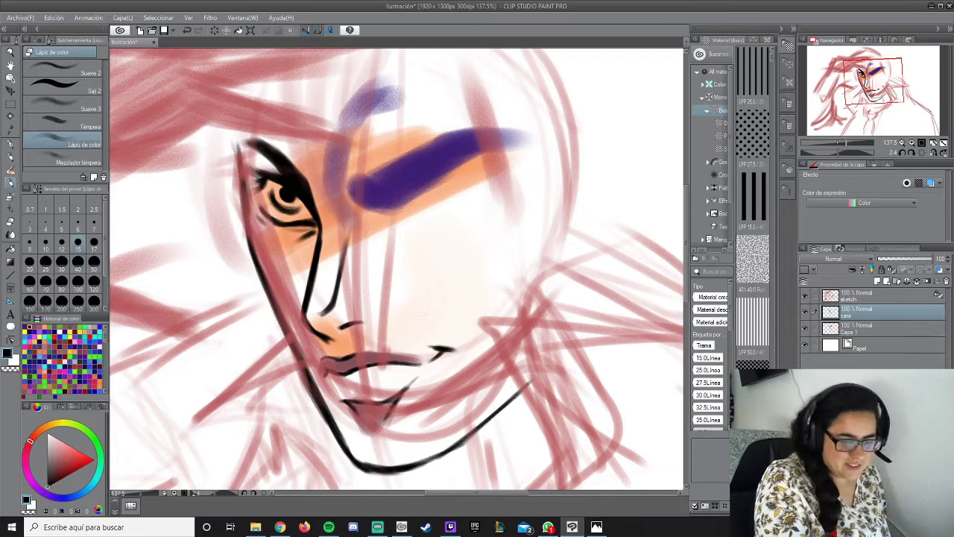
scroll(341, 227, up, 4)
drag(254, 276, 302, 325)
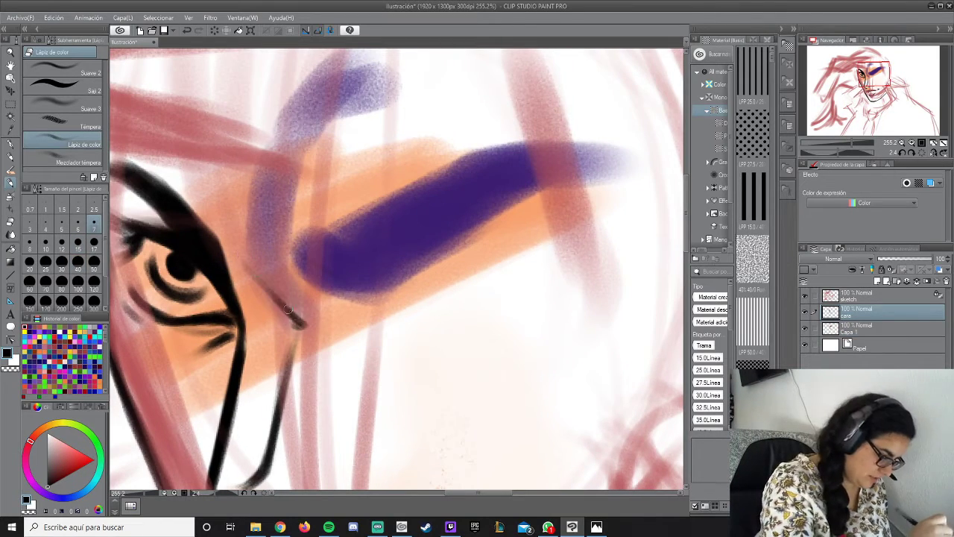
mouse_move(355, 305)
mouse_down()
mouse_move(273, 227)
mouse_move(297, 200)
mouse_up()
mouse_move(388, 65)
mouse_down()
mouse_move(299, 205)
mouse_move(349, 80)
mouse_move(305, 192)
mouse_up()
Paint the second eyebrow as a thick solid black shape sweeping up towards the temple.
mouse_move(298, 240)
mouse_down()
mouse_move(372, 298)
mouse_move(455, 288)
mouse_move(589, 138)
mouse_move(327, 232)
mouse_move(413, 203)
mouse_move(544, 99)
mouse_move(588, 80)
mouse_up()
mouse_move(339, 232)
mouse_down()
mouse_move(296, 247)
mouse_move(454, 287)
mouse_up()
mouse_move(517, 85)
mouse_down()
mouse_move(420, 238)
mouse_move(608, 90)
mouse_move(604, 124)
mouse_move(396, 219)
mouse_move(428, 258)
mouse_up()
mouse_move(472, 221)
mouse_down()
mouse_move(402, 206)
mouse_move(543, 76)
mouse_move(543, 105)
mouse_up()
Draw the upper eyelid line, its crease and inner-corner lashes in black beneath the thick eyebrow.
click(78, 223)
mouse_move(391, 287)
mouse_down()
mouse_move(357, 322)
mouse_move(370, 332)
mouse_move(559, 268)
mouse_move(618, 268)
mouse_up()
drag(578, 282, 649, 318)
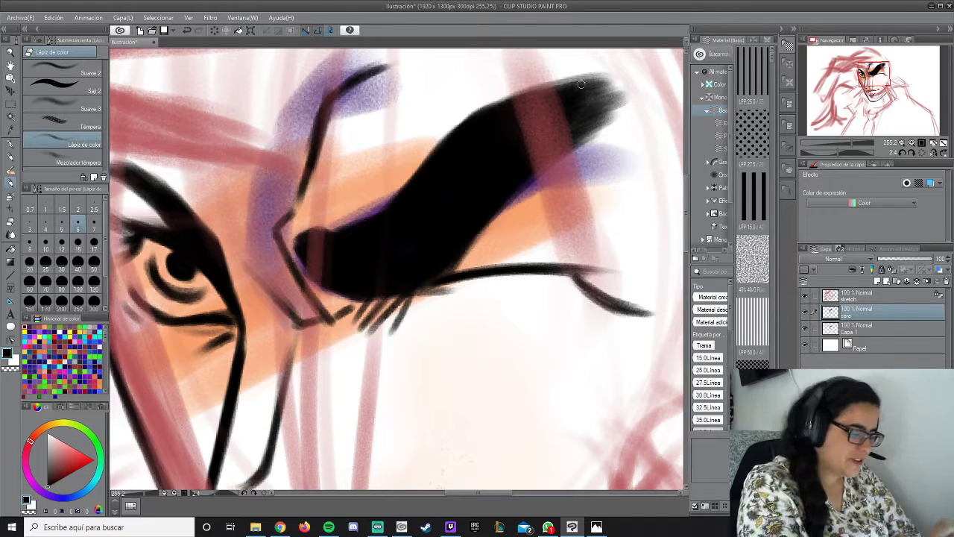
drag(580, 83, 486, 110)
mouse_move(445, 286)
mouse_down()
mouse_move(400, 302)
mouse_move(390, 337)
mouse_move(356, 326)
mouse_up()
mouse_move(391, 291)
mouse_down()
mouse_move(463, 246)
mouse_move(664, 222)
mouse_move(478, 236)
mouse_up()
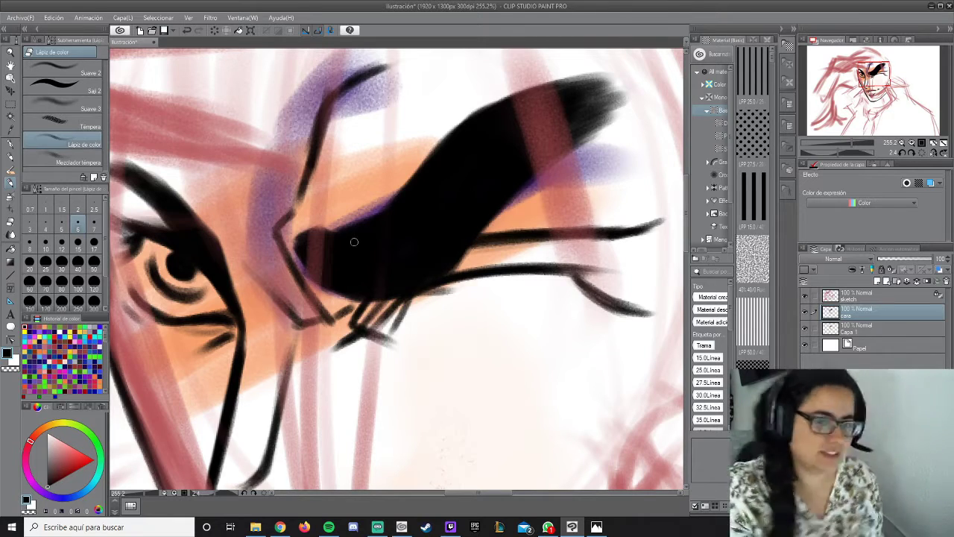
drag(619, 267, 436, 286)
drag(581, 273, 395, 301)
drag(480, 292, 425, 194)
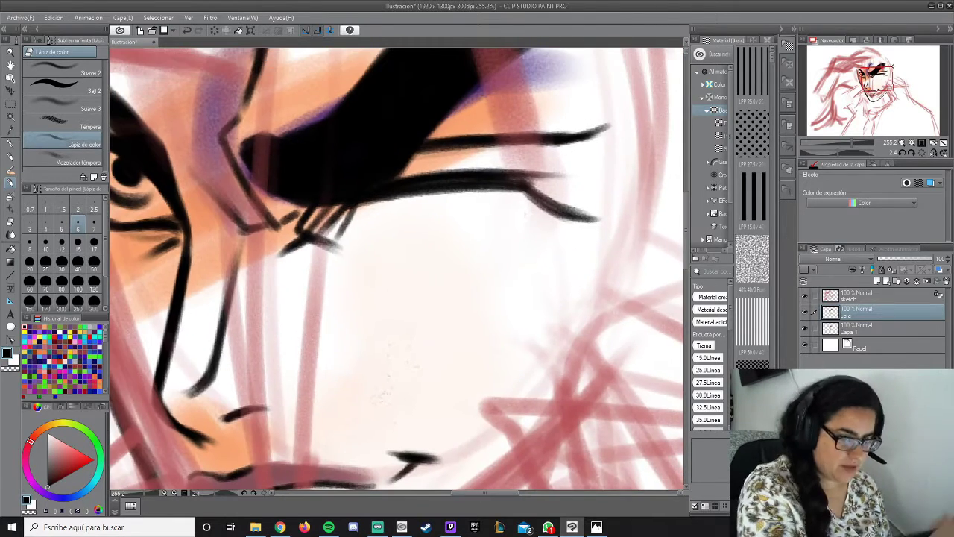
Trim the outer ends of the eyelid and crease lines and redraw them with forked, lash-like tips.
key(ctrl+z)
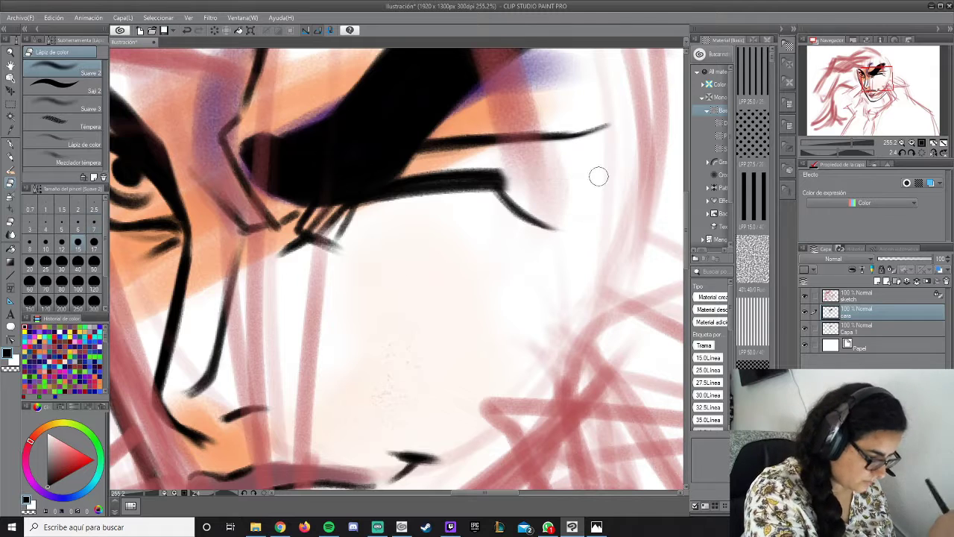
mouse_move(395, 176)
mouse_down()
mouse_move(549, 177)
mouse_move(558, 222)
mouse_up()
drag(468, 179, 562, 219)
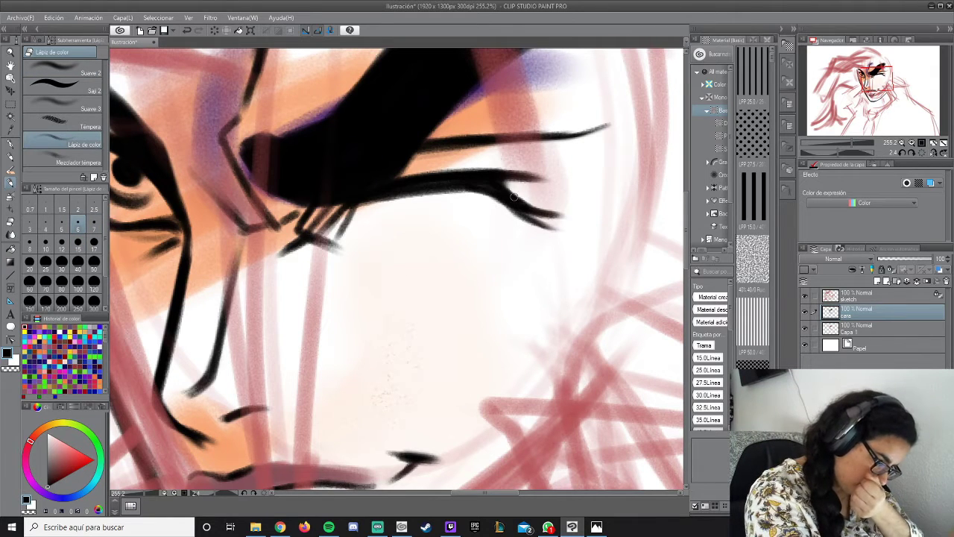
drag(510, 185, 570, 217)
mouse_move(422, 152)
mouse_down()
mouse_move(574, 134)
mouse_move(596, 120)
mouse_move(559, 146)
mouse_up()
drag(344, 240, 357, 201)
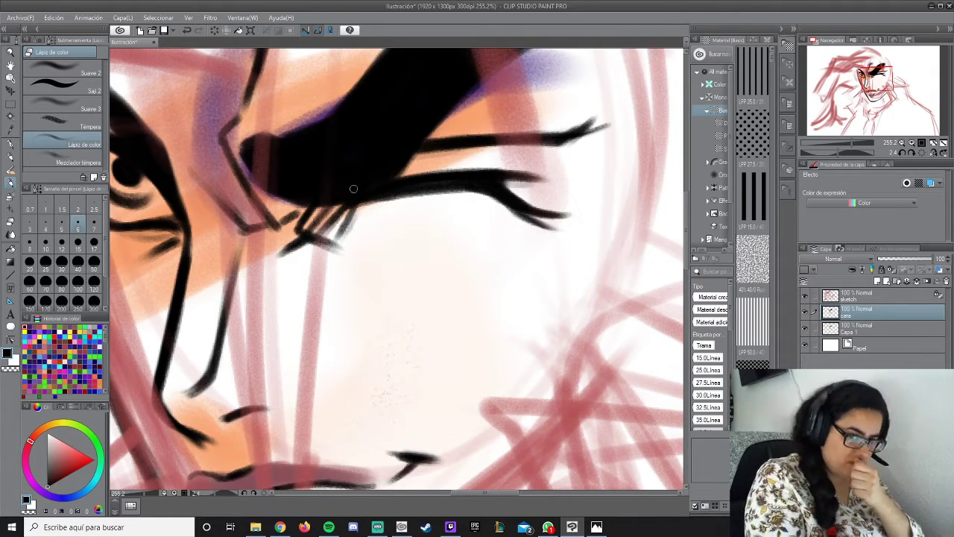
Fill out the outer end of the eyebrow above the already drawn eye in solid black.
key(ctrl+minus)
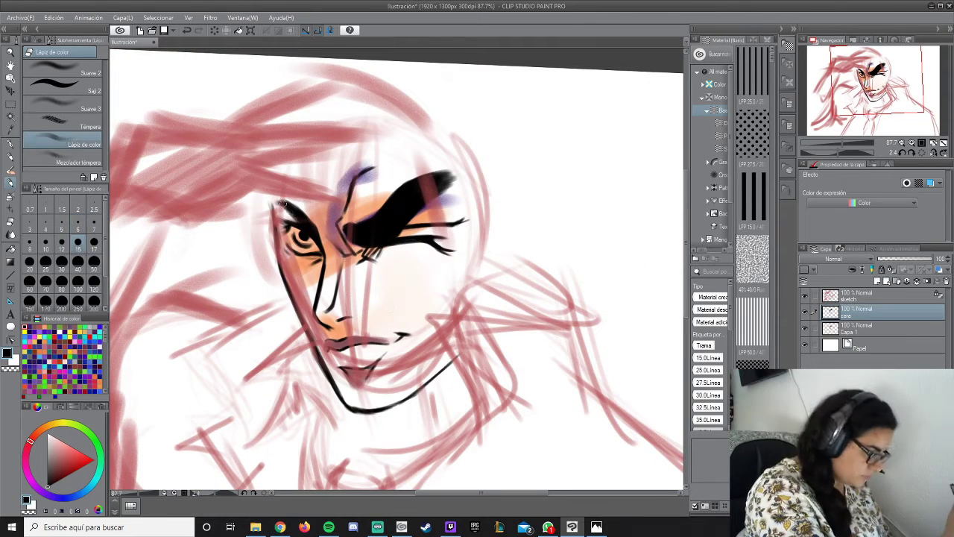
drag(292, 216, 272, 197)
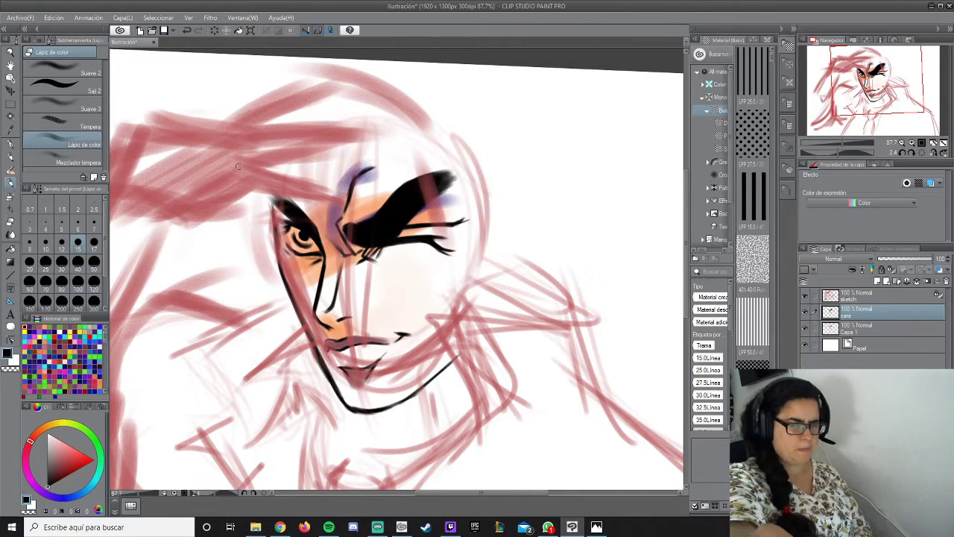
Erase the eyelid lines and lashes beneath the thick black eyebrow.
click(63, 73)
key(ctrl+plus)
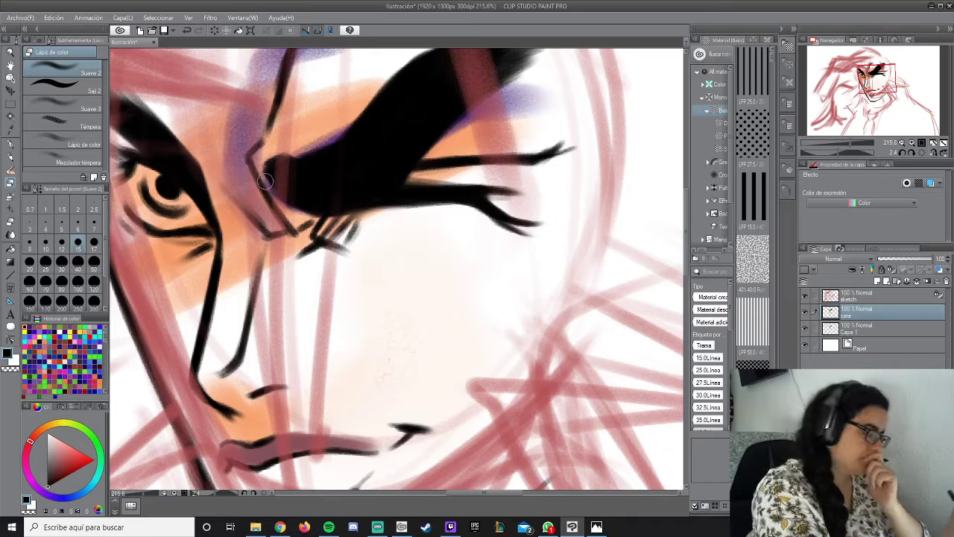
mouse_move(264, 181)
mouse_down()
mouse_move(432, 193)
mouse_move(447, 164)
mouse_move(485, 198)
mouse_move(514, 112)
mouse_up()
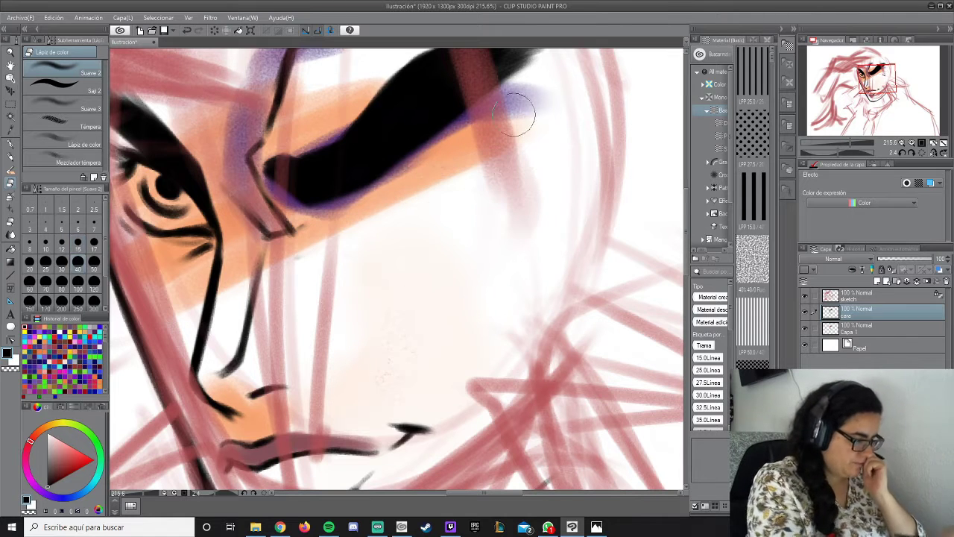
Redraw the frown creases at the nose bridge and sketch a thin upper eyelid line for the second eye.
click(63, 144)
mouse_move(291, 214)
mouse_down()
mouse_move(239, 150)
mouse_move(268, 233)
mouse_up()
drag(275, 112, 252, 201)
drag(342, 195, 319, 225)
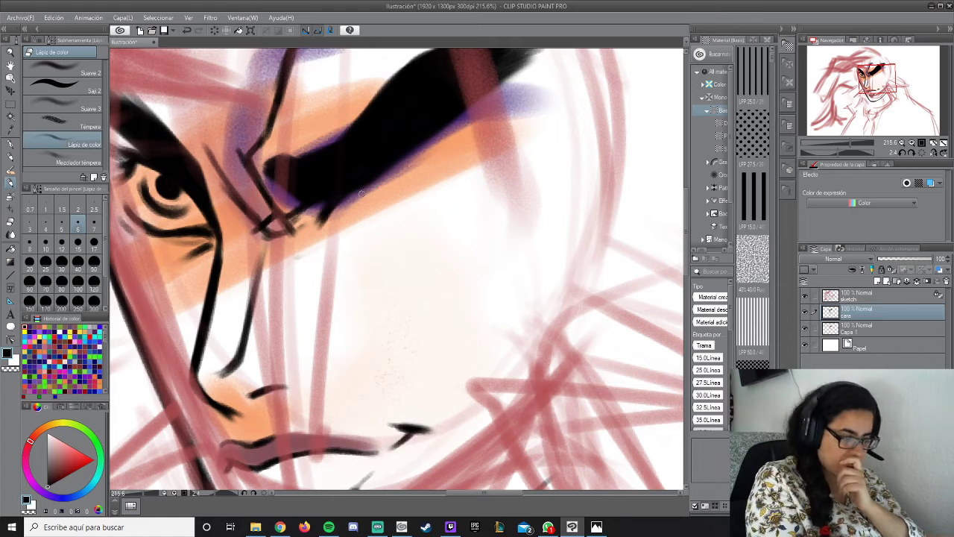
drag(382, 181, 473, 179)
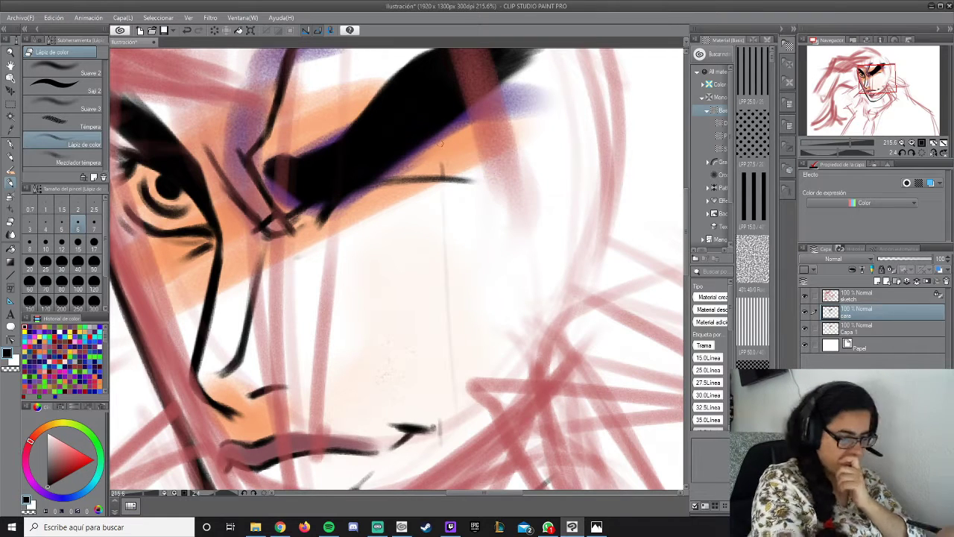
Paint the irises of both eyes bright cyan on the "Capa 1" layer.
key(ctrl+[)
mouse_move(403, 198)
mouse_down()
mouse_move(452, 217)
mouse_move(432, 210)
mouse_up()
drag(148, 198, 186, 203)
key(x)
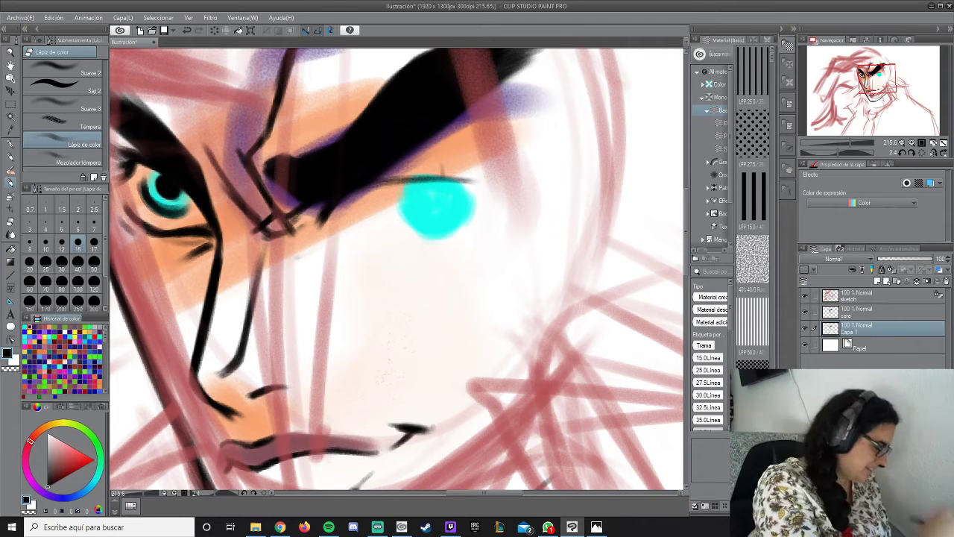
On the "cara" layer, ink the second eye's upper and lower lids with outer lashes, plus the crease above.
key(ctrl+])
key(bracketleft)
drag(350, 190, 492, 179)
drag(388, 182, 514, 181)
mouse_move(456, 179)
mouse_down()
mouse_move(544, 220)
mouse_move(477, 177)
mouse_up()
drag(381, 180, 474, 178)
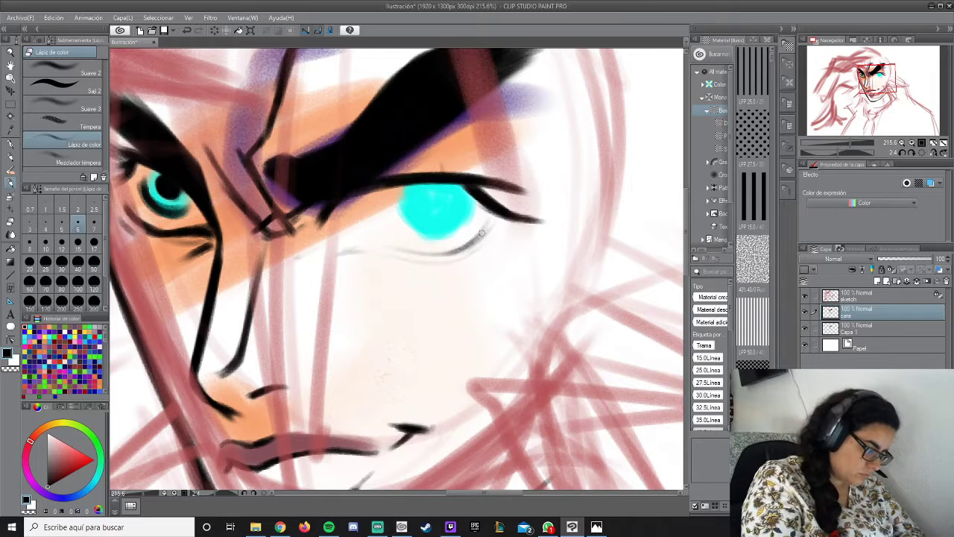
mouse_move(364, 189)
mouse_down()
mouse_move(339, 240)
mouse_move(461, 257)
mouse_move(492, 224)
mouse_up()
mouse_move(458, 152)
mouse_down()
mouse_move(552, 153)
mouse_move(417, 157)
mouse_move(566, 137)
mouse_move(410, 155)
mouse_up()
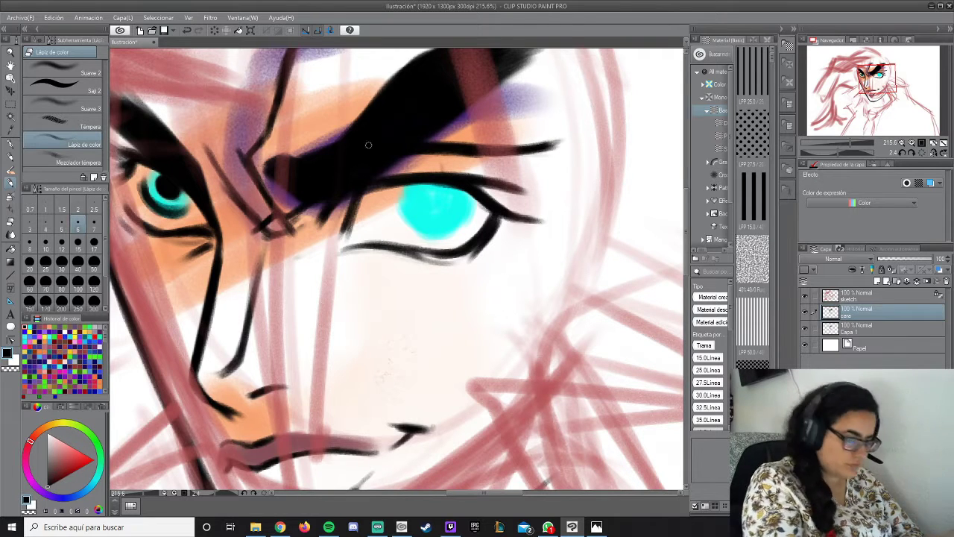
Add short black wrinkle strokes at the second eye's inner corner and beneath its lower lid.
mouse_move(319, 204)
mouse_down()
mouse_move(298, 254)
mouse_move(388, 302)
mouse_up()
mouse_move(302, 257)
mouse_down()
mouse_move(384, 294)
mouse_move(366, 302)
mouse_up()
drag(462, 246, 526, 291)
Draw the cheekbone contour in black from below the second eye's outer corner down the cheek, undoing the unsatisfactory strokes.
drag(459, 365, 522, 291)
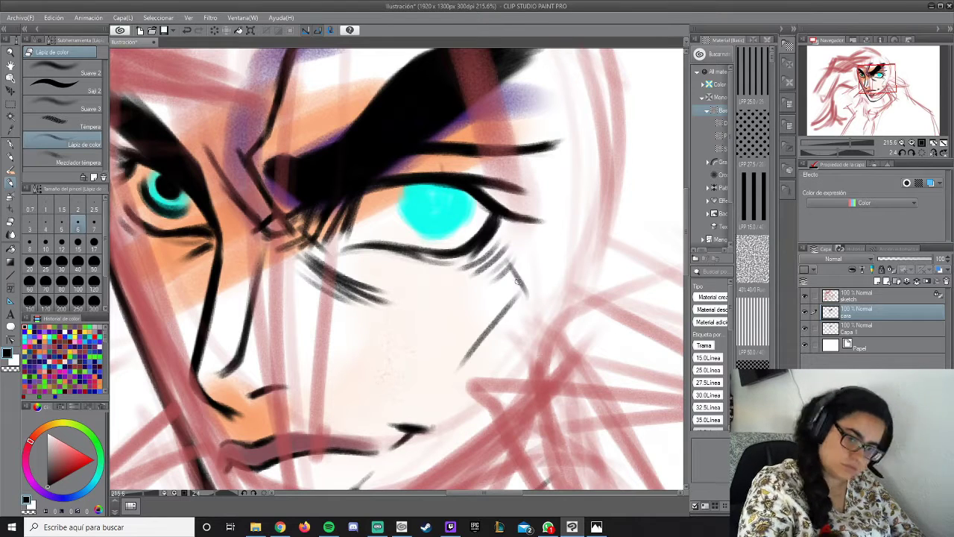
drag(501, 247, 495, 360)
key(ctrl+z)
key(ctrl+z)
drag(503, 251, 485, 366)
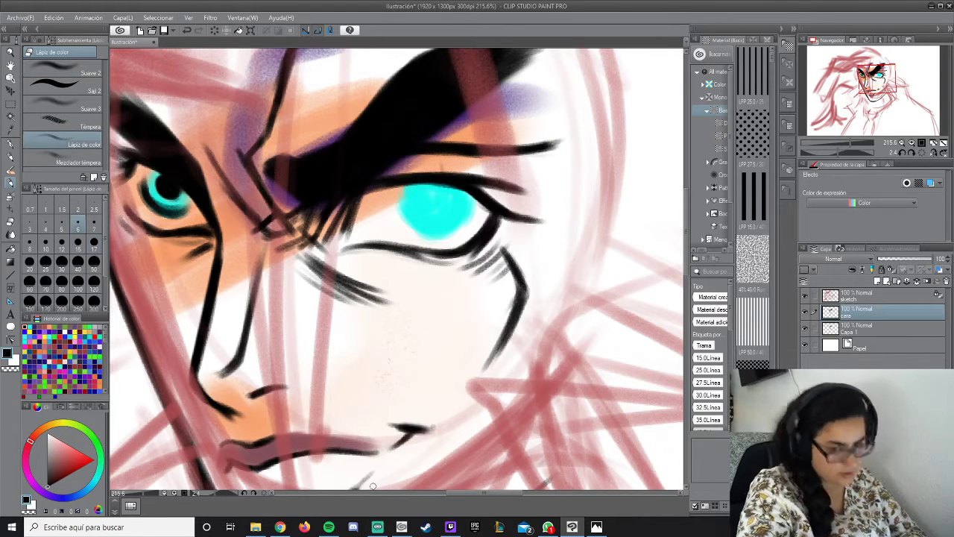
Ink the outer rim and inner folds of an ear beside the second eye on the "cara" layer.
drag(602, 296, 646, 289)
drag(883, 79, 892, 72)
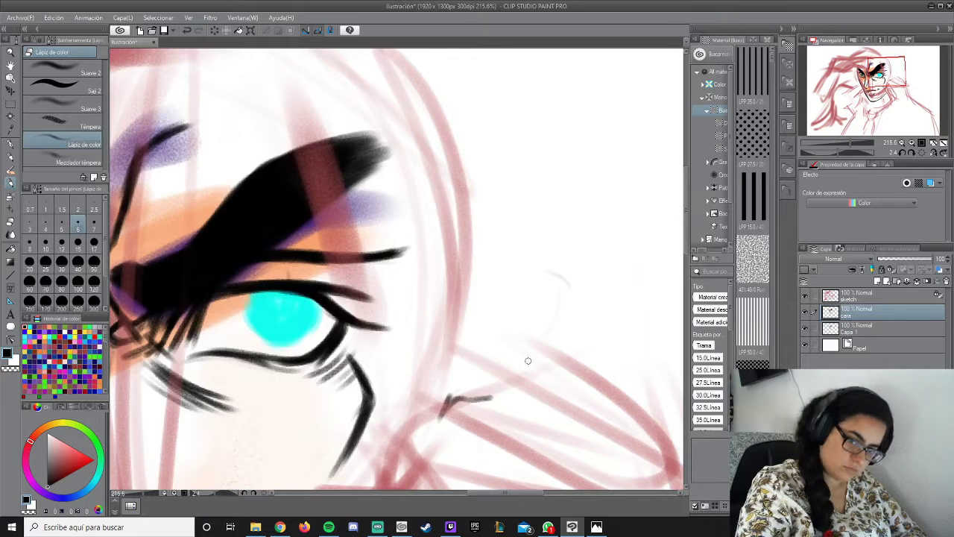
mouse_move(498, 403)
mouse_down()
mouse_move(572, 305)
mouse_move(540, 240)
mouse_move(498, 395)
mouse_up()
drag(477, 366, 492, 376)
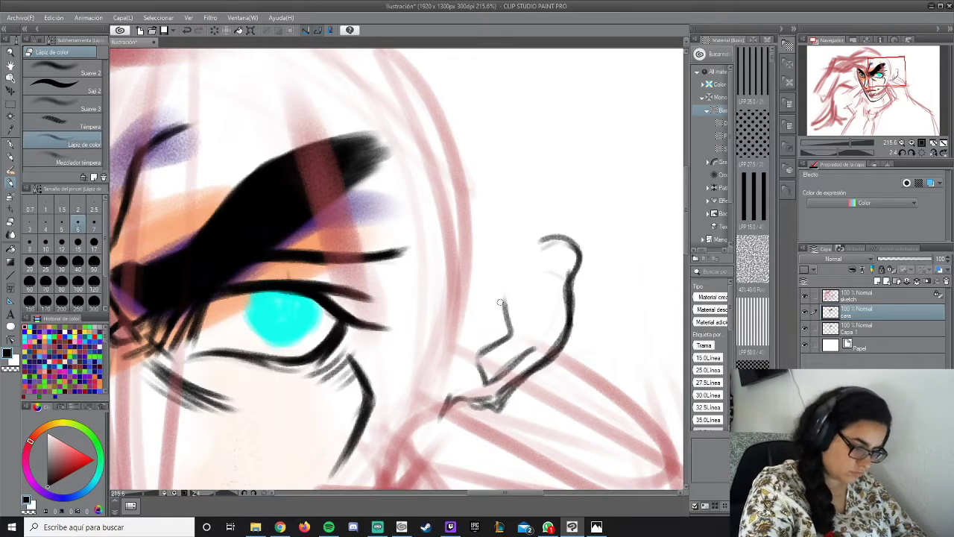
drag(565, 255, 529, 348)
drag(526, 240, 580, 262)
Ink black outlines along both sides of the second eye's cyan iris.
scroll(448, 298, up, 5)
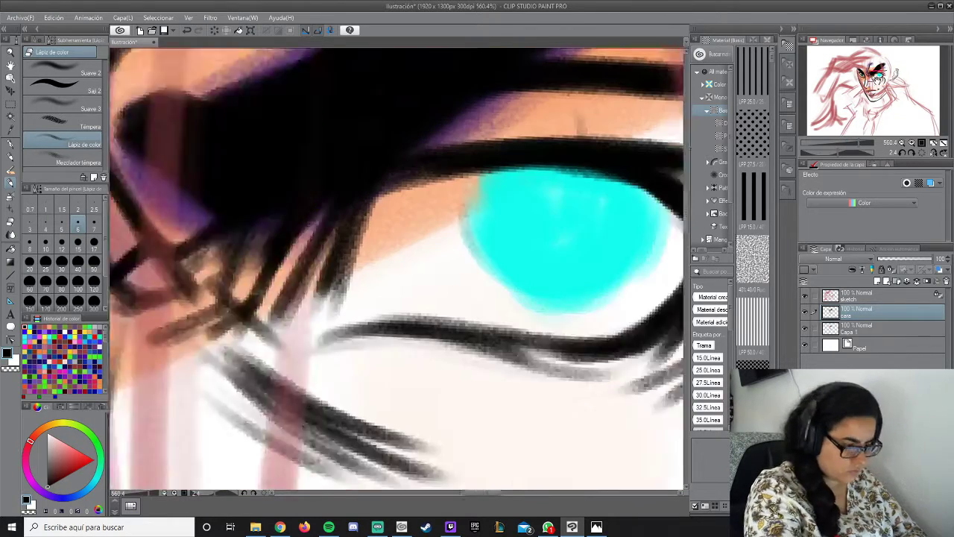
drag(522, 246, 302, 291)
drag(259, 225, 306, 335)
drag(443, 242, 419, 317)
drag(447, 264, 380, 349)
drag(447, 237, 419, 272)
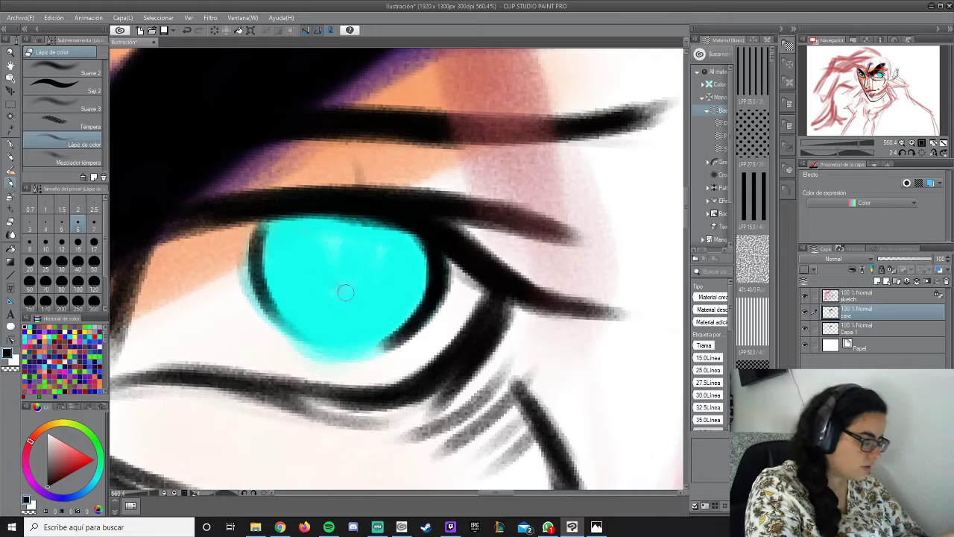
Add a black pupil to the second eye and close the iris outline along its lower edge.
mouse_move(335, 257)
mouse_down()
mouse_move(386, 275)
mouse_move(350, 289)
mouse_move(372, 298)
mouse_up()
mouse_move(253, 317)
mouse_down()
mouse_move(257, 240)
mouse_move(298, 344)
mouse_move(388, 349)
mouse_up()
drag(275, 328, 406, 358)
drag(522, 298, 608, 317)
mouse_move(443, 246)
mouse_down()
mouse_move(521, 214)
mouse_move(477, 299)
mouse_move(358, 217)
mouse_up()
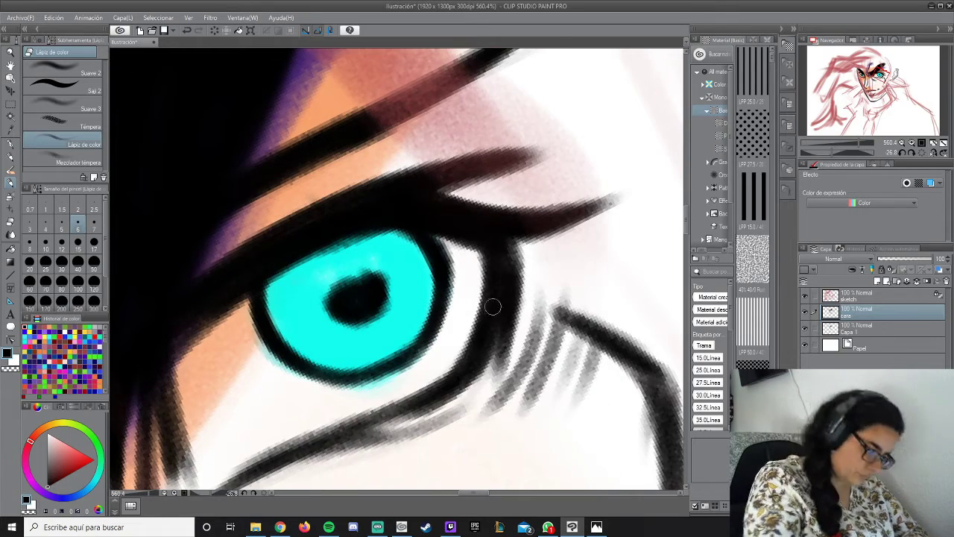
Thicken the second eye's lower lid line and bend it downward at the inner corner.
drag(492, 306, 425, 366)
mouse_move(335, 372)
mouse_down()
mouse_move(367, 277)
mouse_move(431, 234)
mouse_up()
drag(496, 284, 291, 382)
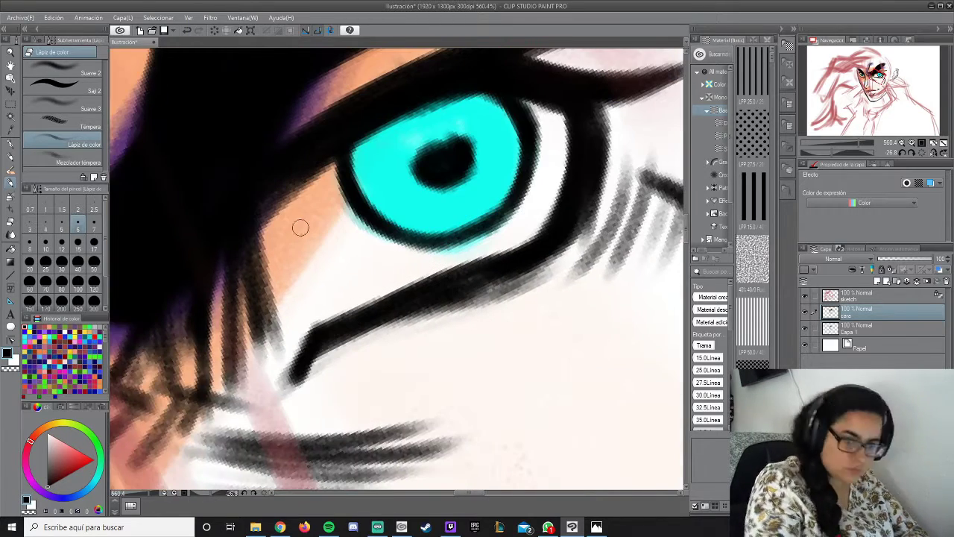
Darken the hatching and wrinkle strokes at the second eye's inner corner and strengthen its upper lid line.
drag(300, 227, 251, 354)
drag(250, 257, 220, 391)
drag(209, 294, 157, 413)
drag(163, 336, 149, 391)
mouse_move(265, 384)
mouse_down()
mouse_move(149, 462)
mouse_move(414, 447)
mouse_up()
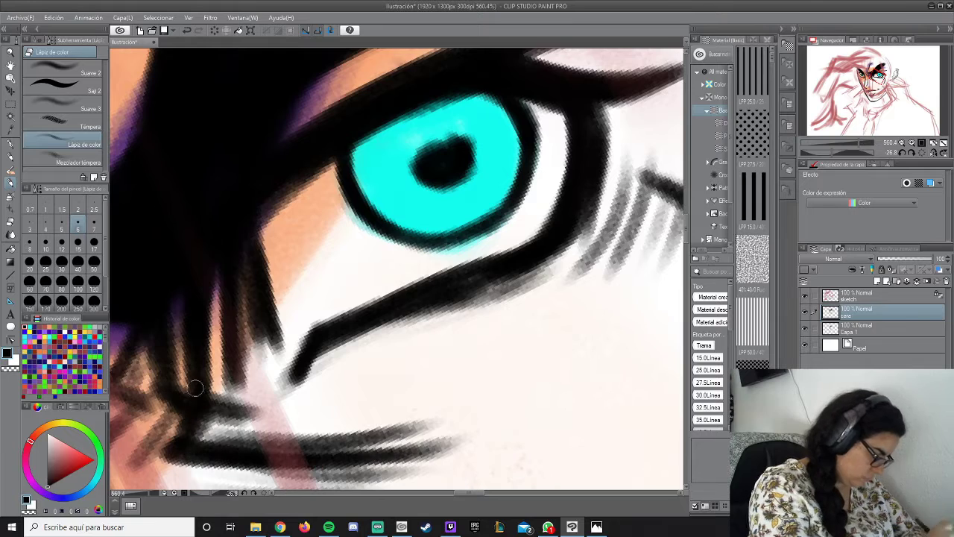
drag(169, 325, 149, 421)
drag(243, 363, 223, 397)
drag(268, 244, 240, 359)
drag(462, 95, 350, 153)
drag(336, 158, 285, 192)
Ink a curved line off the outer end of the second eye's crease, with short upward lash spikes.
drag(485, 112, 286, 267)
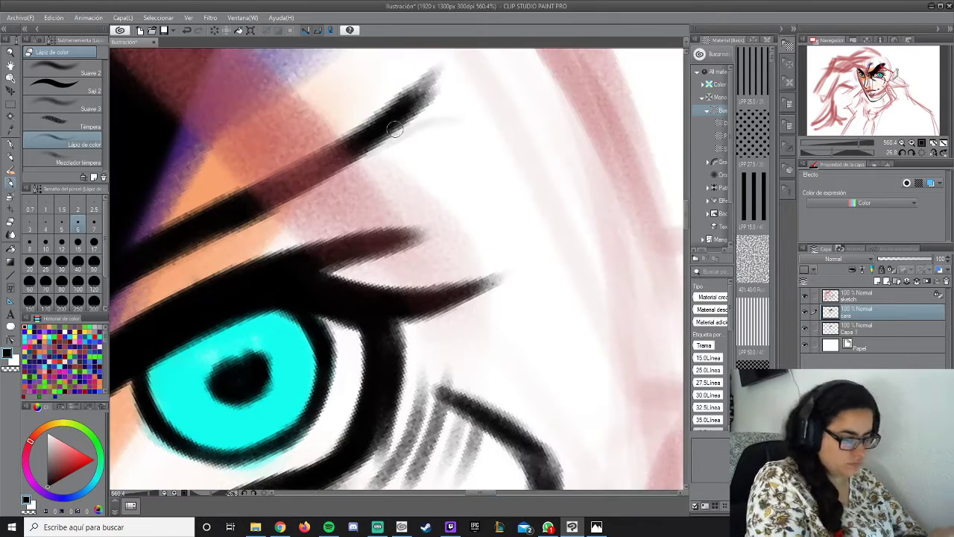
mouse_move(369, 149)
mouse_down()
mouse_move(663, 158)
mouse_move(373, 160)
mouse_move(641, 168)
mouse_up()
drag(515, 179, 544, 126)
drag(599, 112, 567, 182)
drag(552, 183, 601, 171)
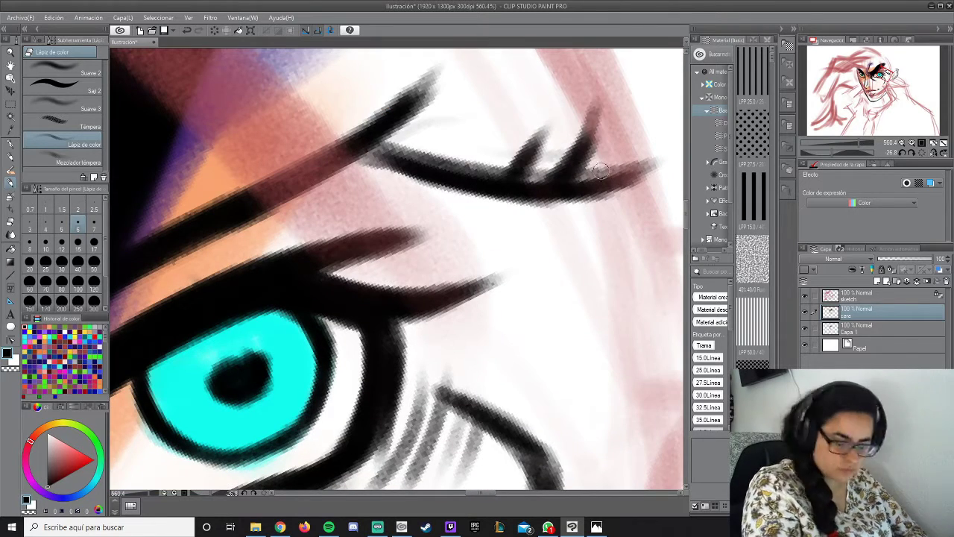
drag(462, 142, 388, 170)
drag(520, 171, 369, 196)
drag(565, 175, 395, 210)
mouse_move(425, 91)
mouse_down()
mouse_move(269, 220)
mouse_move(369, 171)
mouse_up()
Remove the ear outline and redraw the curved line at the crease's outer end shorter.
key(ctrl+minus)
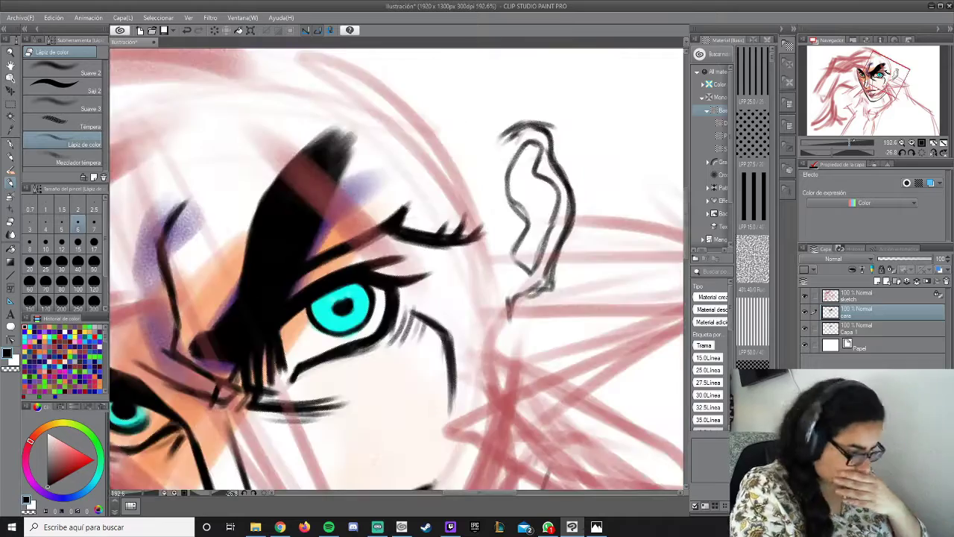
drag(581, 253, 477, 388)
drag(432, 242, 449, 294)
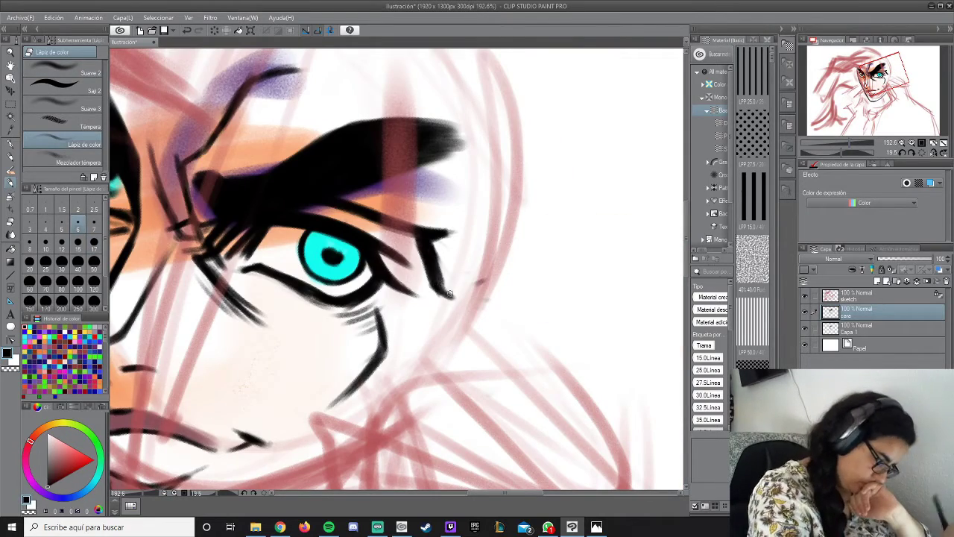
Group the face layers in a "cara" folder and create a "pelo" folder containing a new layer "pelo 1".
key(ctrl+minus)
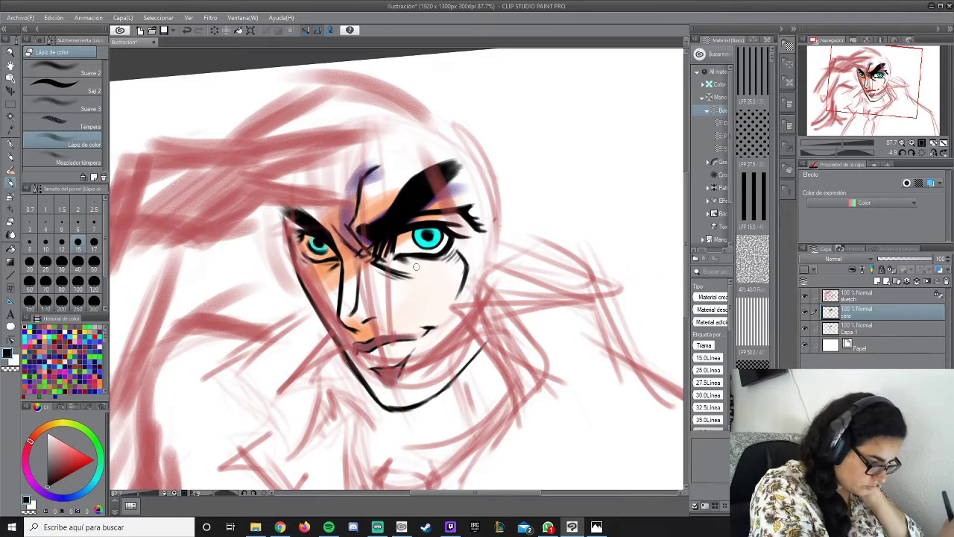
key(p)
click(897, 280)
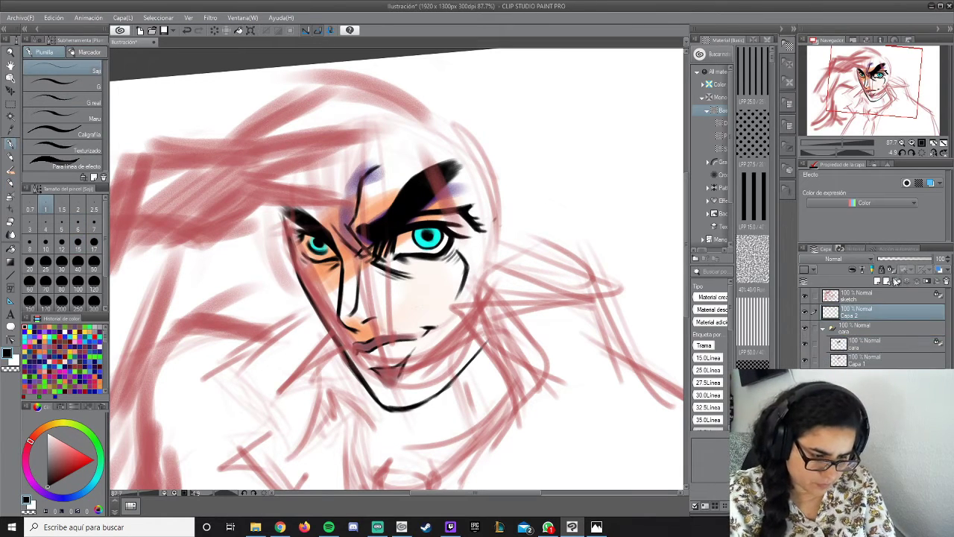
key(o)
click(864, 326)
drag(890, 72, 887, 67)
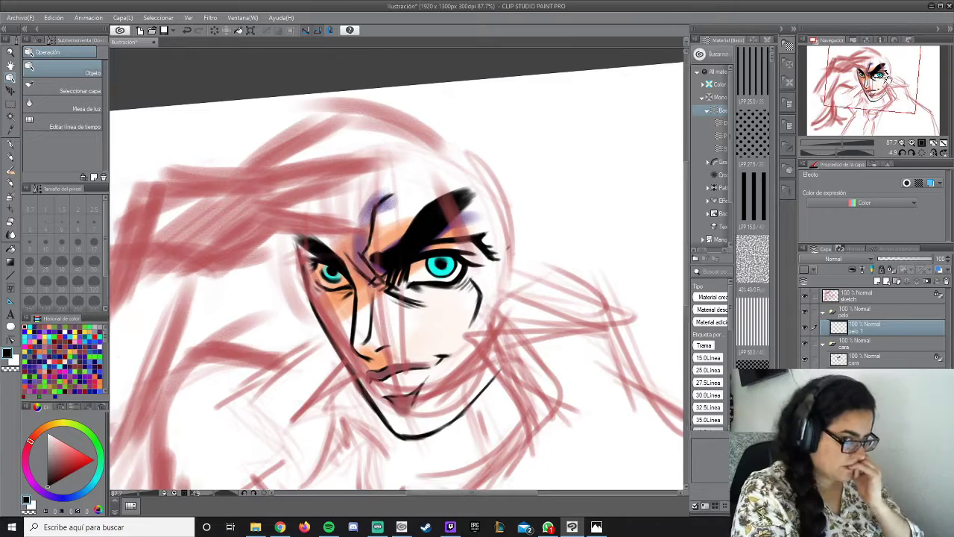
Paint the first tan forehead lock on "pelo 1" with the Lápiz de color brush, and hide the sketch layer.
key(p)
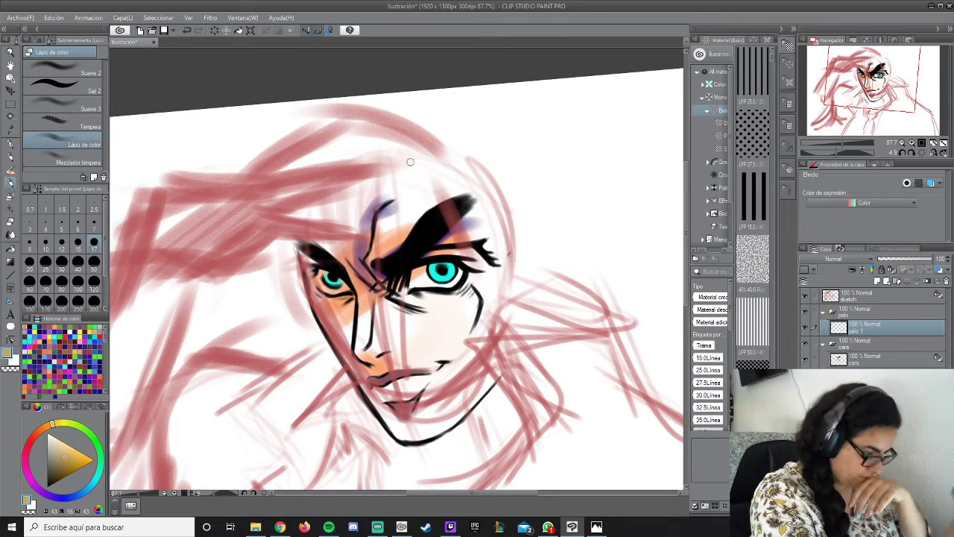
scroll(410, 162, up, 4)
scroll(294, 117, down, 2)
drag(328, 149, 287, 209)
mouse_move(339, 123)
mouse_down()
mouse_move(302, 258)
mouse_move(292, 200)
mouse_move(275, 205)
mouse_up()
mouse_move(294, 153)
mouse_down()
mouse_move(268, 205)
mouse_move(281, 167)
mouse_up()
key(ctrl+h)
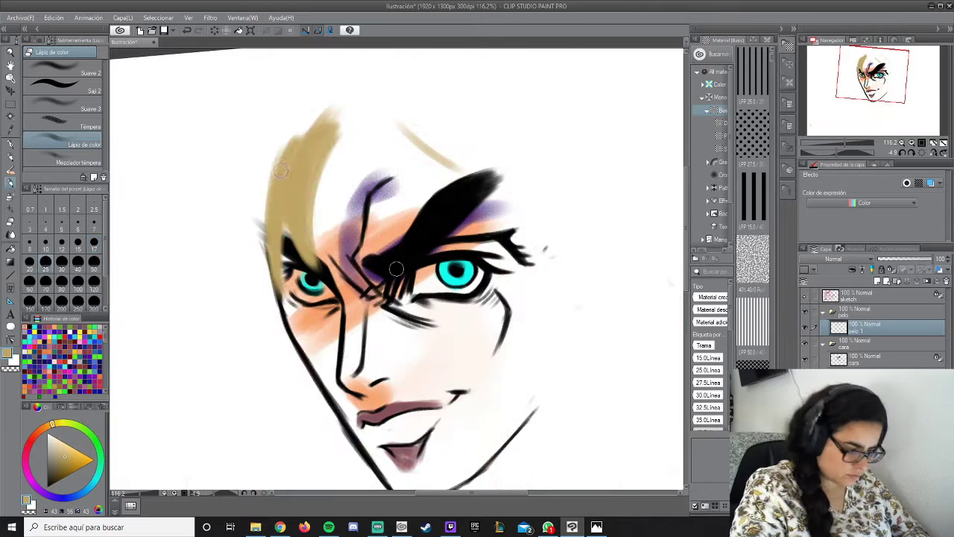
Paint tan locks sweeping outward and down from the hairline beyond the first eye.
mouse_move(325, 110)
mouse_down()
mouse_move(294, 140)
mouse_move(234, 325)
mouse_up()
drag(285, 174, 239, 321)
drag(243, 175, 170, 397)
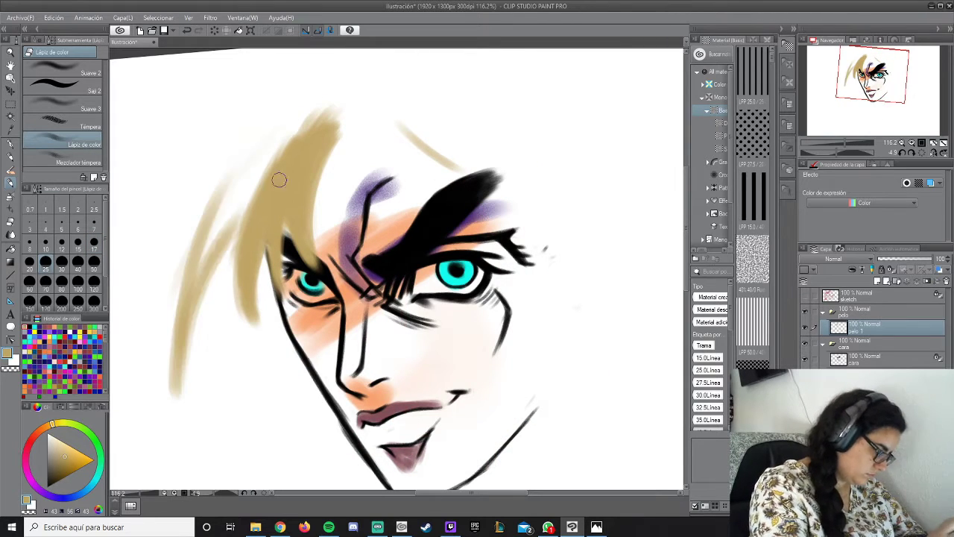
drag(275, 157, 183, 313)
mouse_move(186, 223)
mouse_down()
mouse_move(218, 366)
mouse_move(197, 255)
mouse_up()
Paint the tan fringe over the second eye's brow and curved strands rising to the crown.
mouse_move(391, 130)
mouse_down()
mouse_move(335, 172)
mouse_move(391, 166)
mouse_move(421, 242)
mouse_up()
drag(451, 152, 518, 239)
drag(444, 130, 555, 216)
drag(473, 111, 576, 188)
mouse_move(373, 71)
mouse_down()
mouse_move(410, 116)
mouse_move(246, 186)
mouse_up()
drag(350, 90, 257, 205)
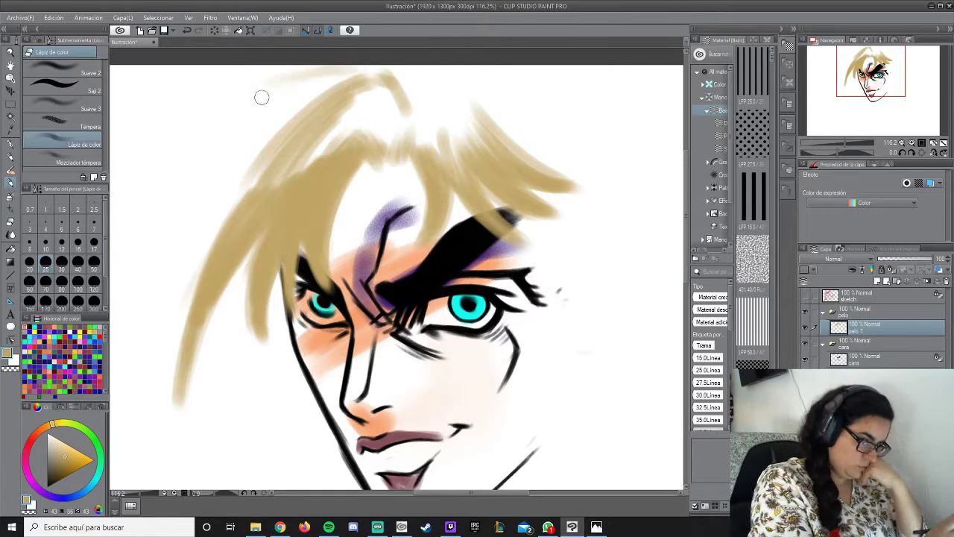
Add tan strands blowing back from the crown and fill the gaps above the forehead.
drag(350, 68, 221, 111)
drag(335, 88, 246, 162)
drag(328, 105, 202, 280)
mouse_move(223, 283)
mouse_down()
mouse_move(472, 114)
mouse_move(408, 203)
mouse_up()
drag(451, 140, 384, 223)
Resample the tan hair colour and widen the long locks hanging outside the first eye.
alt+click(475, 121)
drag(399, 156, 317, 328)
drag(455, 63, 324, 287)
drag(339, 258, 312, 339)
key(b)
drag(438, 188, 352, 346)
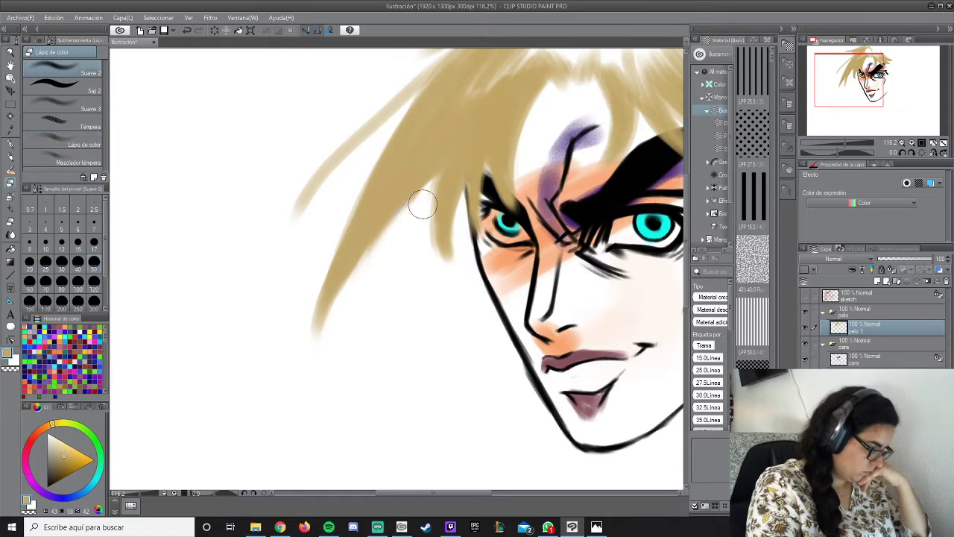
Extend the windblown hair with long pointed tan locks on the first eye's side and at the crown.
key(p)
drag(428, 121, 246, 252)
drag(447, 60, 238, 268)
drag(387, 124, 311, 278)
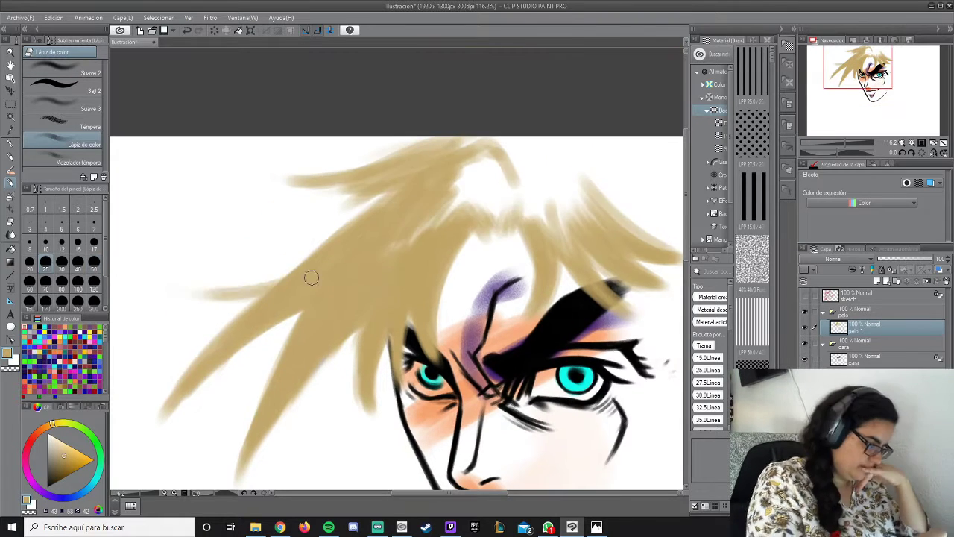
drag(351, 222, 176, 287)
drag(398, 186, 296, 166)
drag(470, 179, 272, 156)
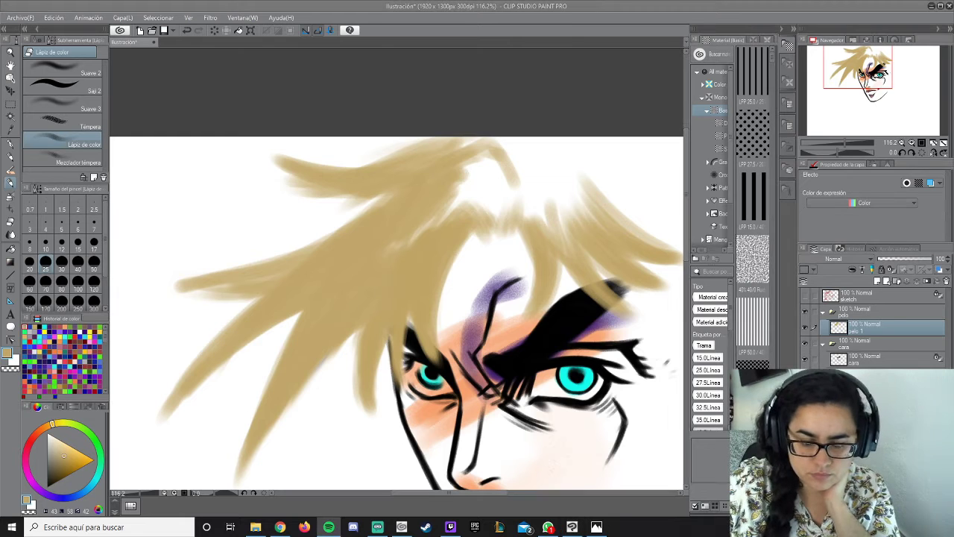
Paint the tan hair mass beside the second eye, with jagged outer spikes reaching down to cheek level.
drag(620, 246, 582, 305)
drag(582, 305, 397, 191)
drag(507, 209, 488, 309)
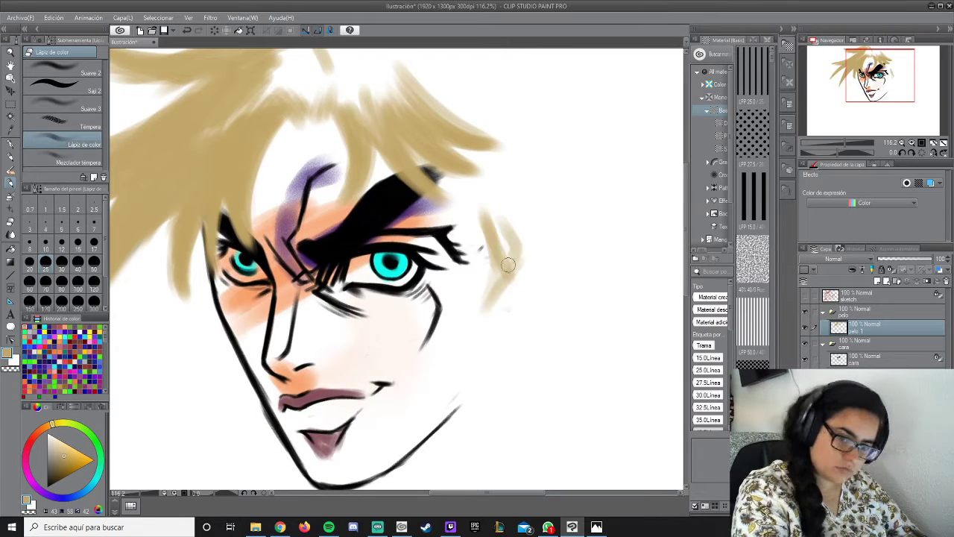
drag(456, 176, 514, 269)
drag(392, 152, 454, 224)
drag(425, 166, 515, 195)
mouse_move(488, 254)
mouse_down()
mouse_move(447, 183)
mouse_move(524, 258)
mouse_move(526, 202)
mouse_move(547, 345)
mouse_move(522, 70)
mouse_move(555, 122)
mouse_move(591, 279)
mouse_move(540, 383)
mouse_up()
drag(537, 246, 481, 53)
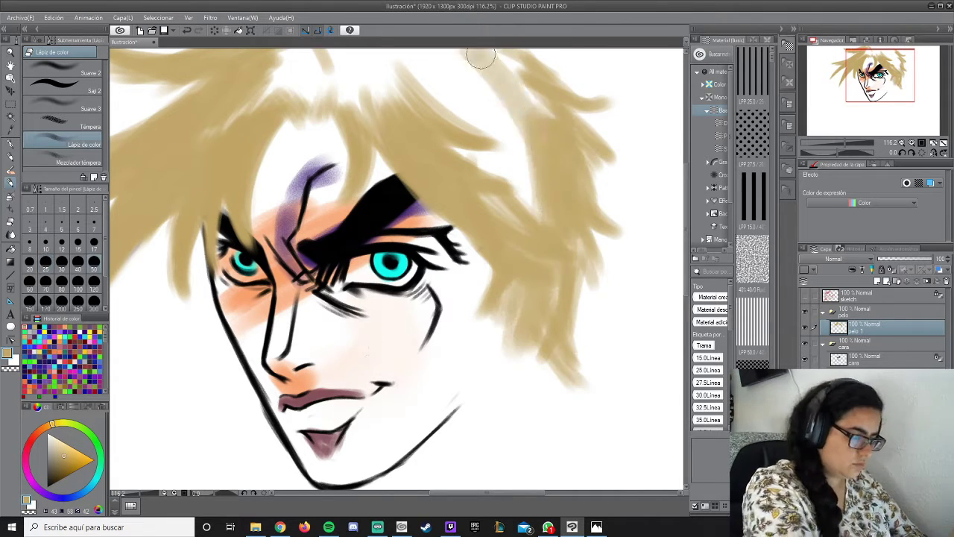
Fill the crown and the white gaps inside the hair with broad tan strokes.
drag(854, 72, 829, 58)
mouse_move(398, 189)
mouse_down()
mouse_move(304, 201)
mouse_move(545, 145)
mouse_move(641, 253)
mouse_up()
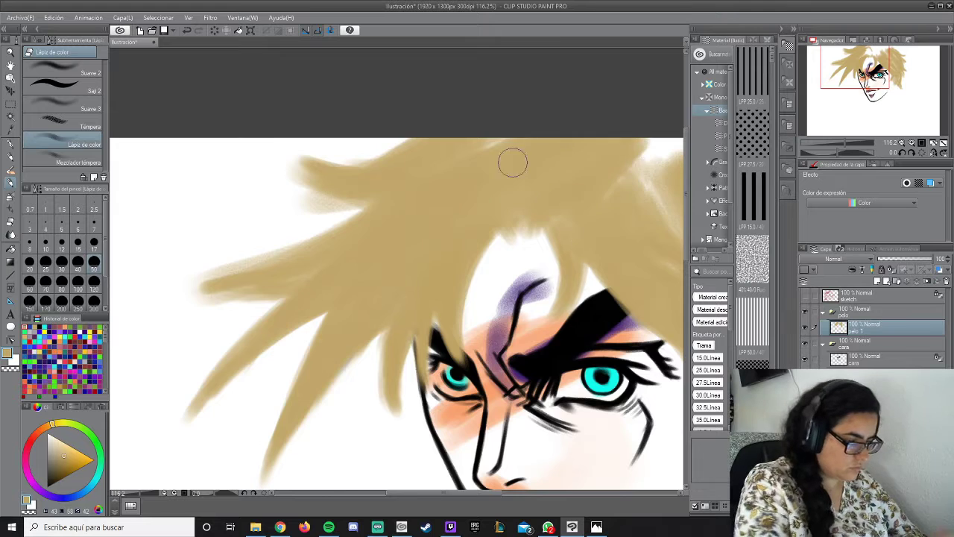
mouse_move(477, 160)
mouse_down()
mouse_move(580, 135)
mouse_move(560, 145)
mouse_move(579, 305)
mouse_up()
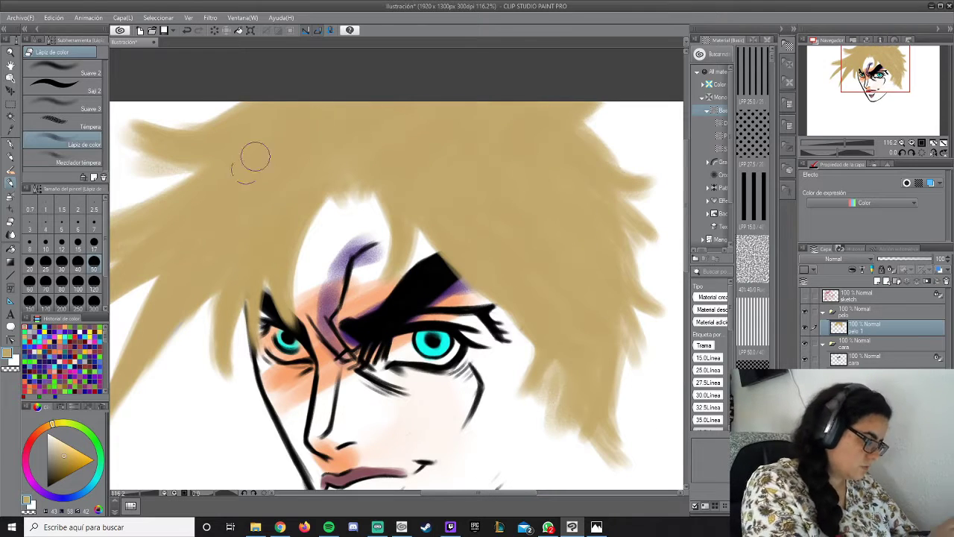
drag(224, 163, 354, 97)
Reduce the brush size and sharpen the tips of the windblown locks on the first eye's side.
key(bracketright)
key(bracketright)
key(bracketright)
drag(283, 138, 149, 179)
drag(246, 197, 145, 313)
mouse_move(287, 216)
mouse_down()
mouse_move(149, 321)
mouse_move(222, 373)
mouse_up()
drag(258, 238, 223, 380)
drag(350, 227, 224, 406)
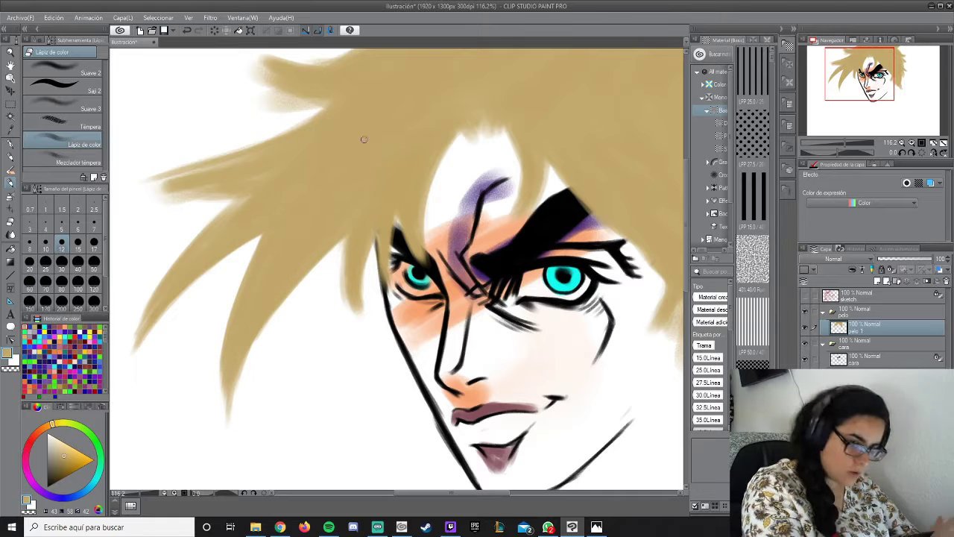
Taper the lock beside the first eye and add thin pointed fringe strands over the forehead and second brow.
drag(358, 233, 345, 322)
drag(389, 228, 374, 306)
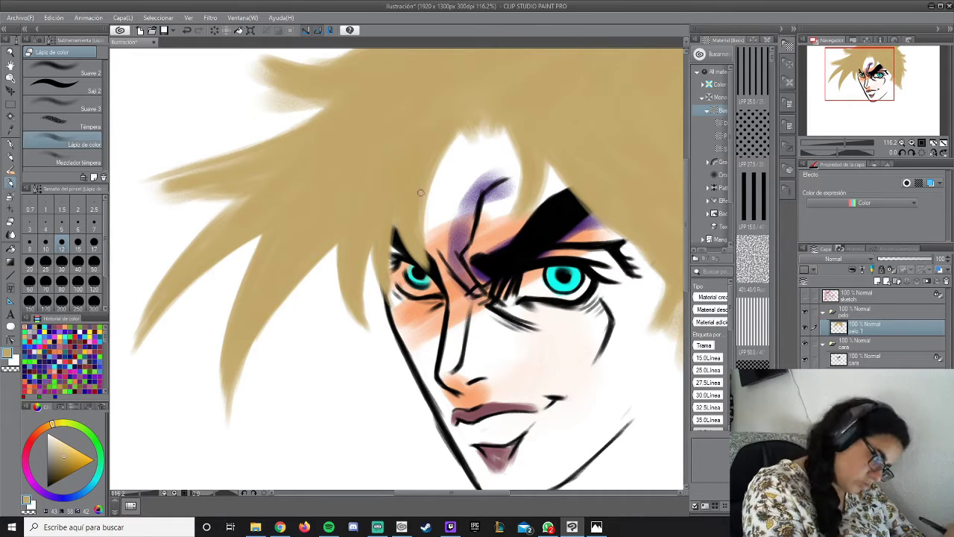
mouse_move(456, 133)
mouse_down()
mouse_move(428, 223)
mouse_move(445, 216)
mouse_up()
mouse_move(541, 161)
mouse_down()
mouse_move(579, 246)
mouse_move(552, 205)
mouse_up()
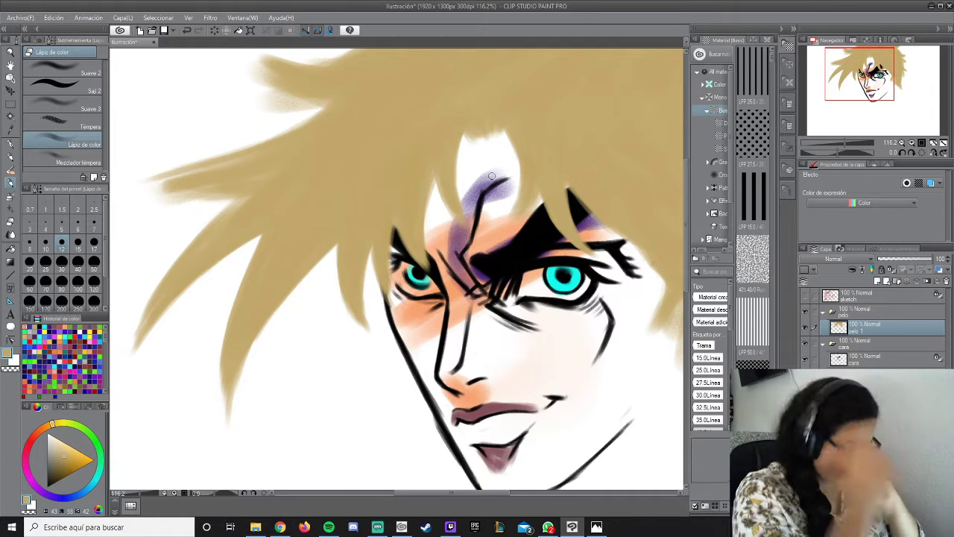
Curve the top hair spike upward and reshape the long windblown lock beneath it into a tapered point.
drag(492, 176, 630, 232)
drag(363, 81, 433, 141)
drag(453, 173, 241, 249)
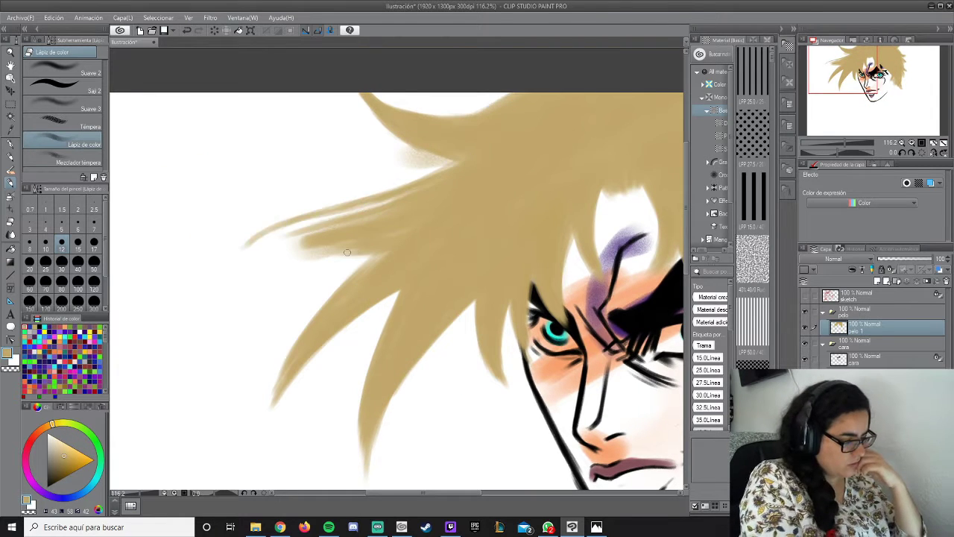
drag(403, 224, 209, 289)
mouse_move(377, 210)
mouse_down()
mouse_move(243, 249)
mouse_move(344, 222)
mouse_up()
Lengthen and smooth the lower windblown lock, and add a tan spike along the canvas's upper edge.
drag(391, 246, 270, 386)
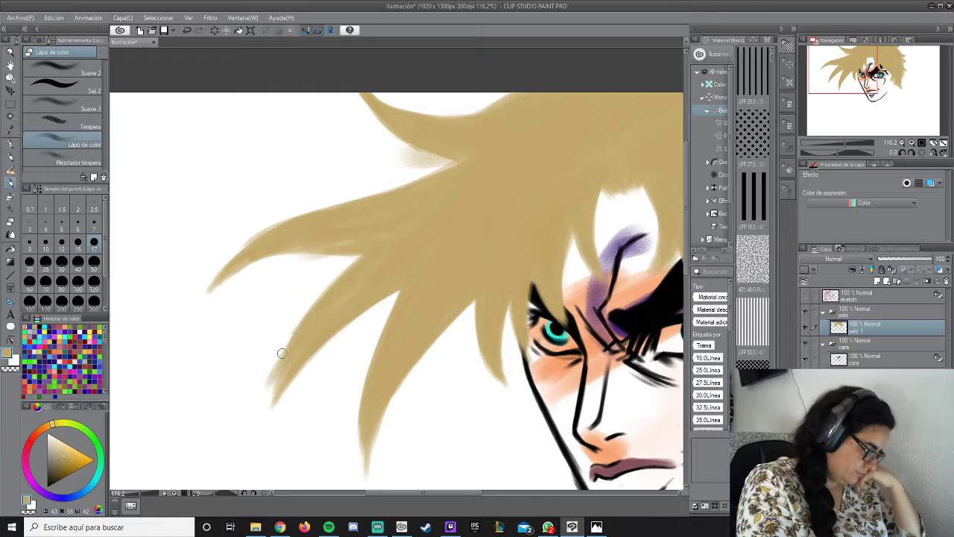
drag(395, 294, 247, 436)
drag(306, 333, 227, 458)
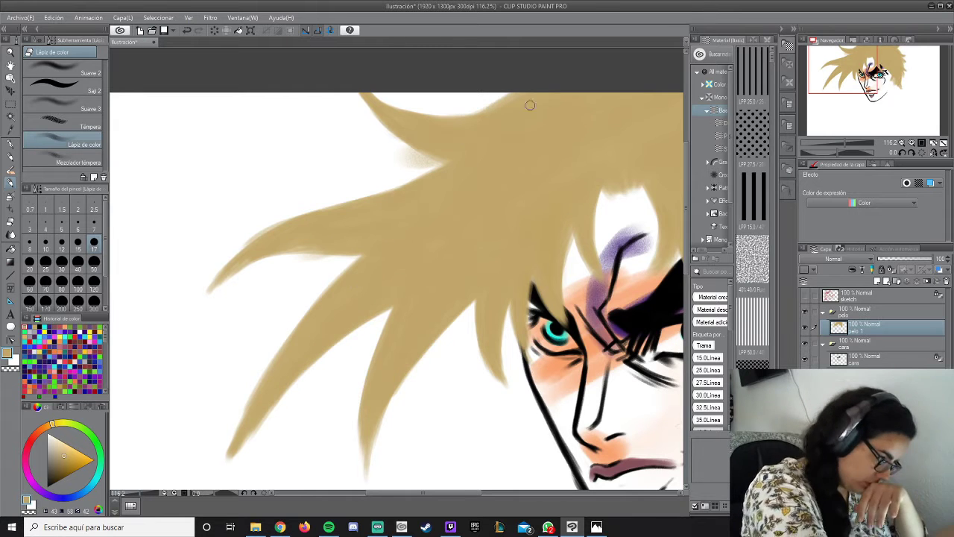
drag(517, 93, 403, 96)
drag(544, 115, 351, 97)
Sharpen and extend the outer hair spikes on the second eye's side with tan strokes.
drag(600, 282, 555, 200)
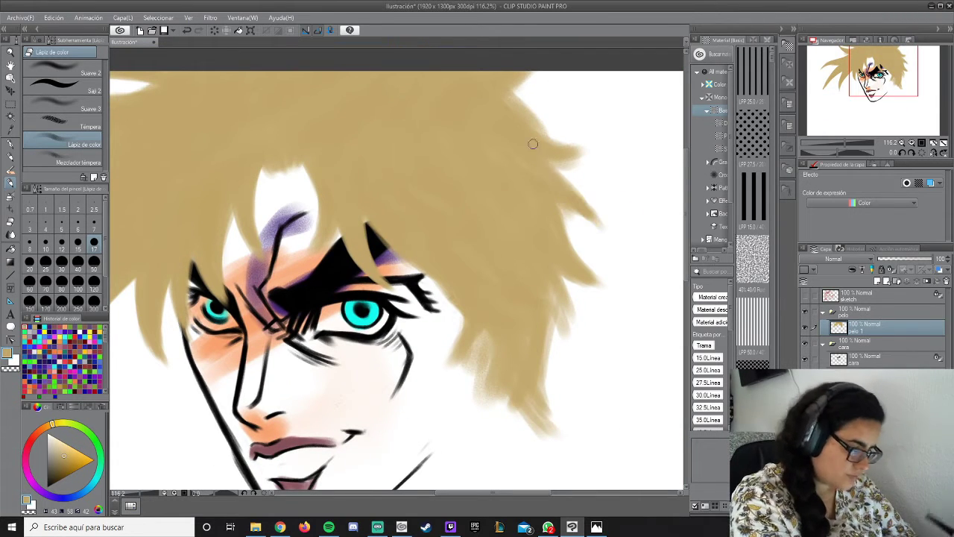
mouse_move(533, 144)
mouse_down()
mouse_move(571, 132)
mouse_move(512, 100)
mouse_up()
drag(575, 274, 542, 326)
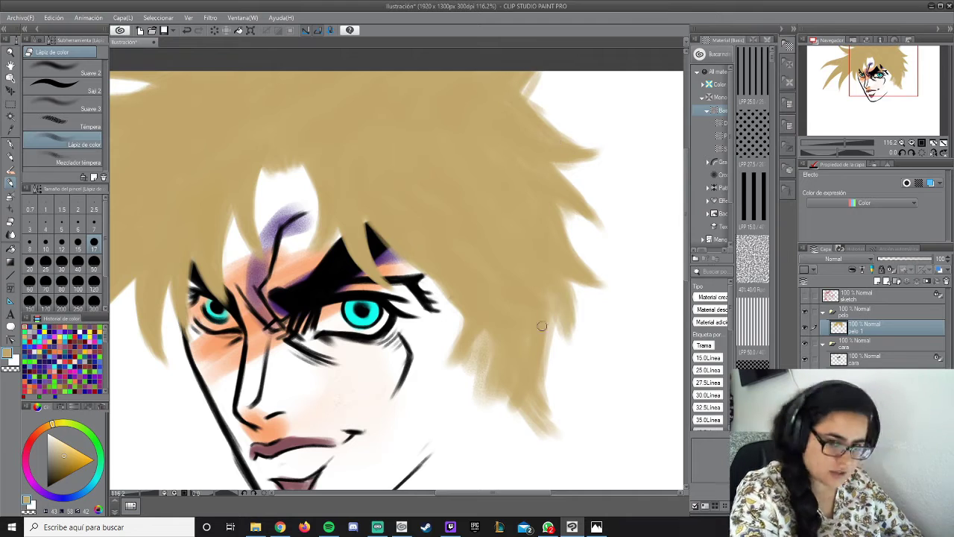
drag(475, 326, 425, 161)
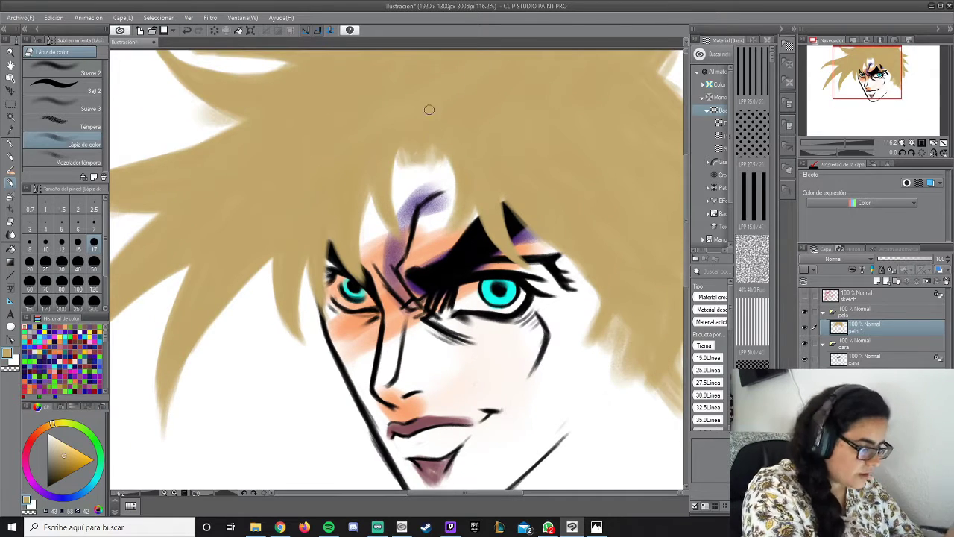
Recolour all the tan hair on the pelo 1 layer with the reddish brown sampled from the face, using the Saji 2 brush.
scroll(402, 272, down, 5)
click(63, 90)
alt+click(398, 271)
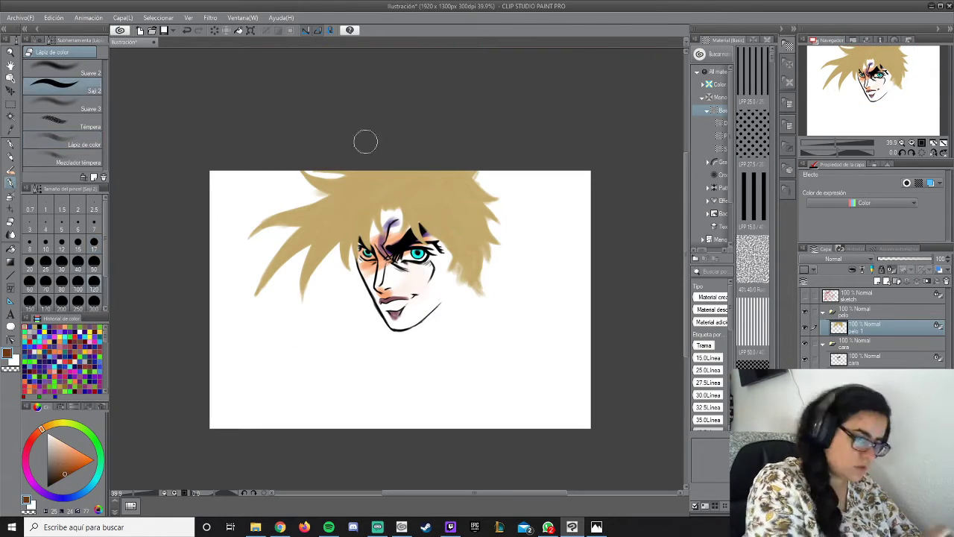
mouse_move(366, 141)
mouse_down()
mouse_move(506, 191)
mouse_move(470, 224)
mouse_up()
Sharpen and extend the outer hair spikes on both sides of the head with Lápiz de color strokes.
scroll(447, 198, up, 2)
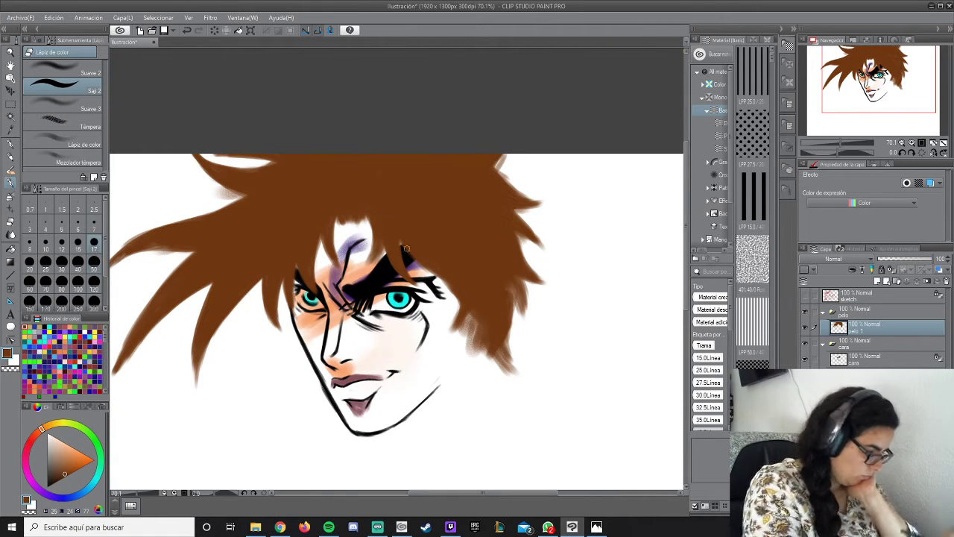
key(p)
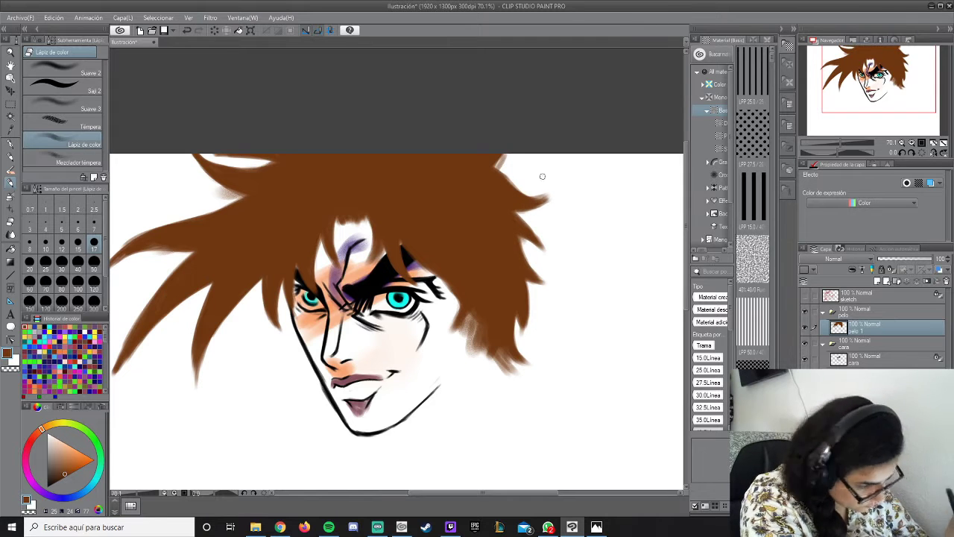
key(p)
key(p)
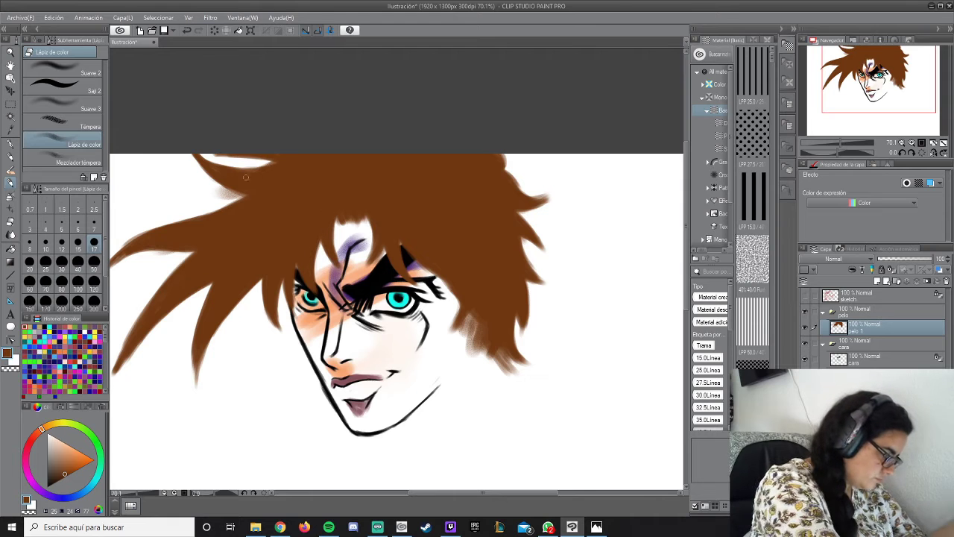
mouse_move(276, 272)
mouse_down()
mouse_move(131, 358)
mouse_move(239, 336)
mouse_up()
drag(280, 235, 191, 372)
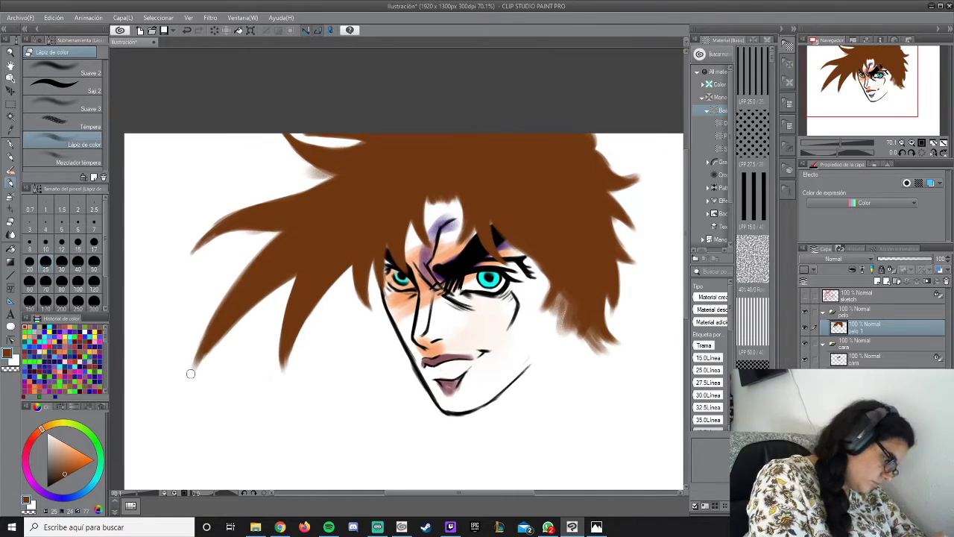
mouse_move(336, 178)
mouse_down()
mouse_move(254, 206)
mouse_move(195, 159)
mouse_move(207, 177)
mouse_up()
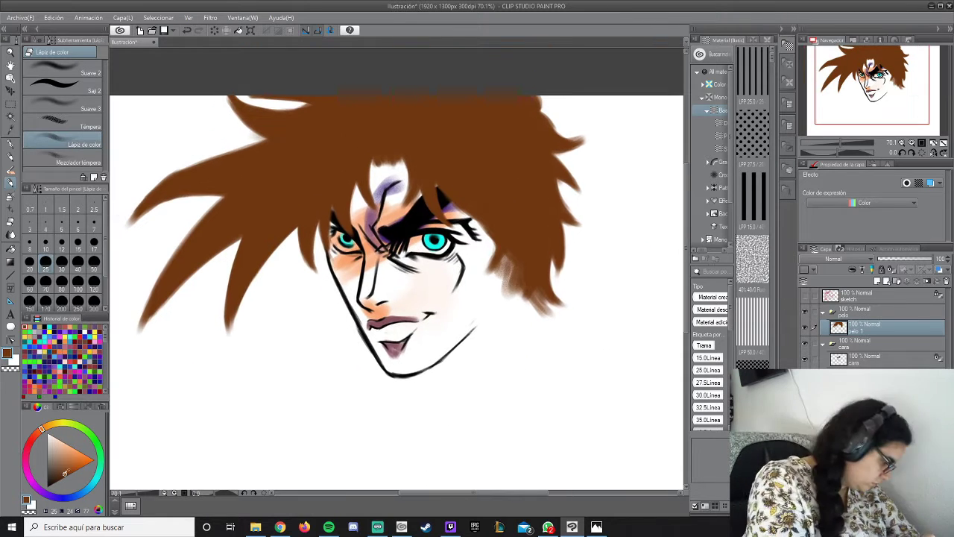
Recolour the entire hair mass dark brown with broad Saji 2 strokes at brush size 300.
click(84, 90)
drag(171, 284, 429, 353)
drag(430, 353, 644, 263)
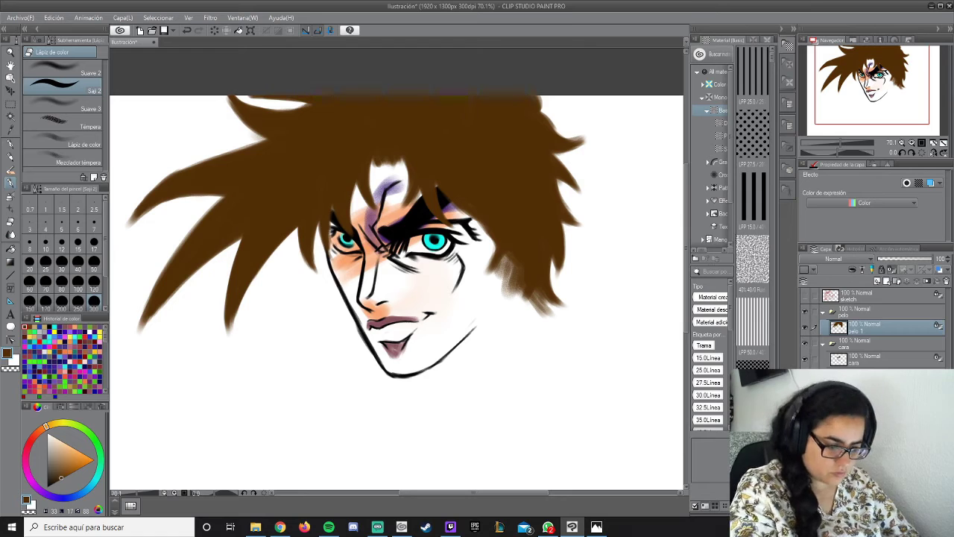
Create a linea pelo layer above pelo 1 and ink the first dark purple zigzag strands and lock edge at the forehead's top.
key(ctrl+shift+n)
scroll(395, 290, up, 3)
click(85, 143)
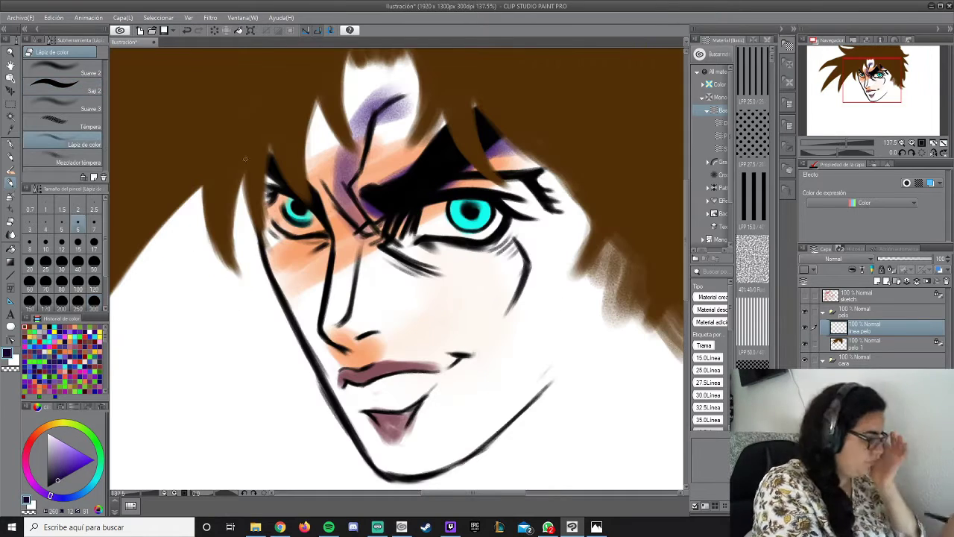
scroll(245, 159, up, 2)
drag(459, 142, 475, 166)
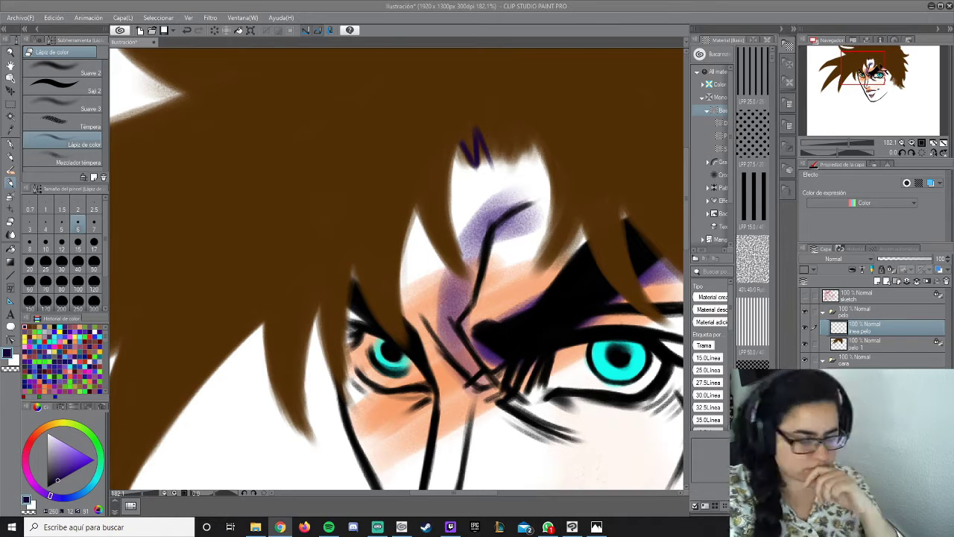
drag(459, 128, 449, 222)
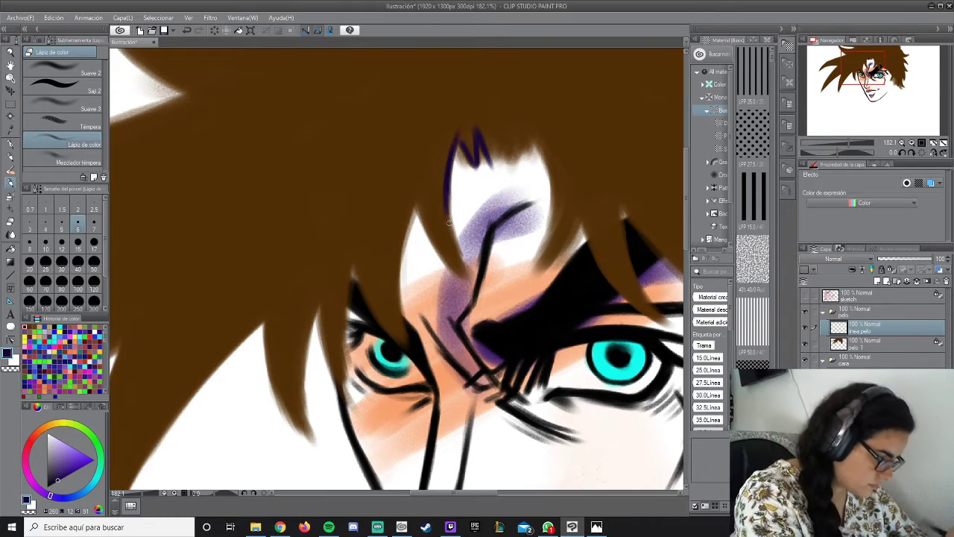
Ink the pointed fringe lock over the forehead and the curved locks sweeping down to the first brow in dark purple.
drag(412, 146, 456, 262)
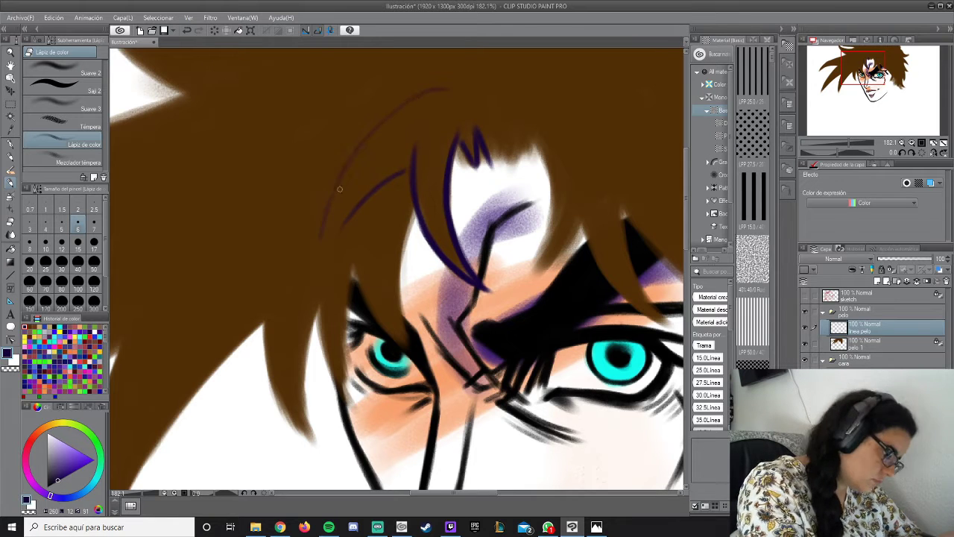
drag(421, 91, 322, 219)
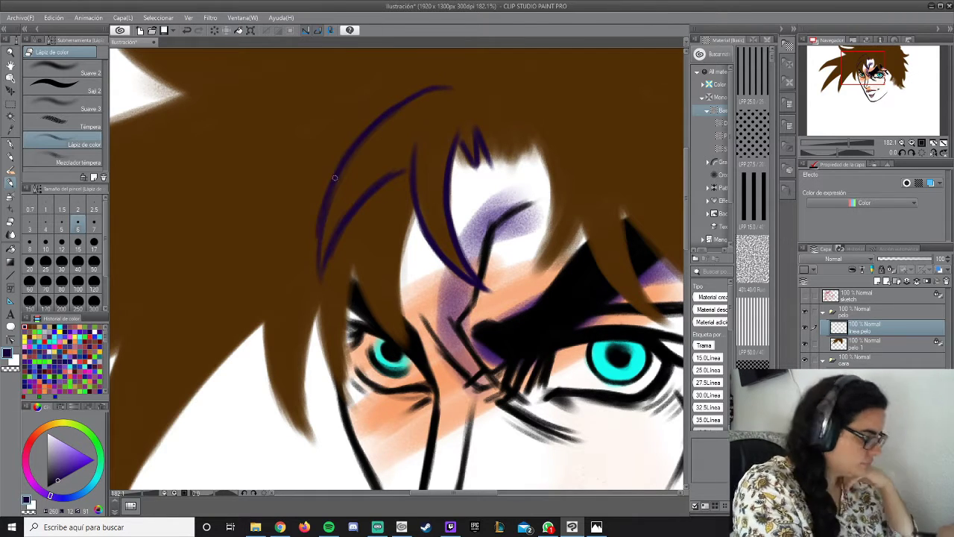
click(64, 72)
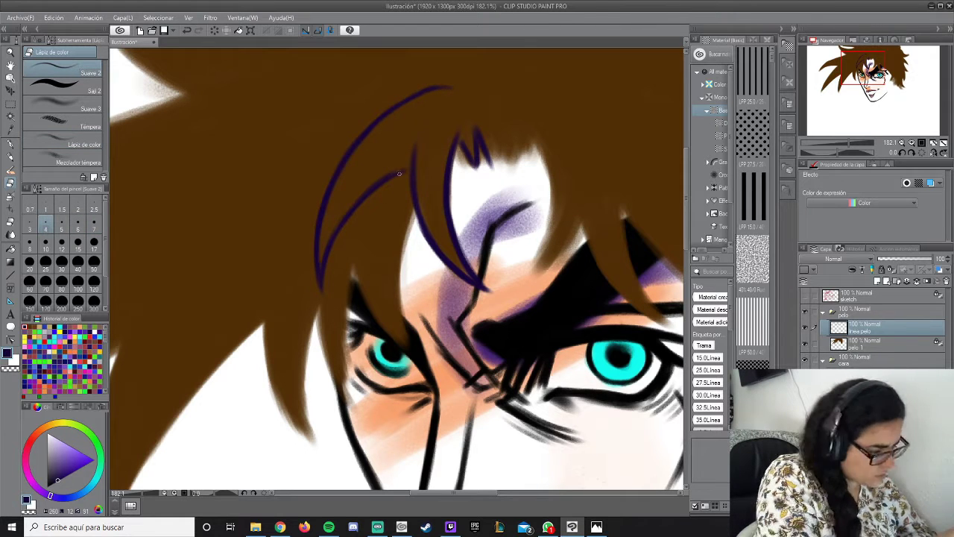
key(p)
drag(406, 223, 403, 313)
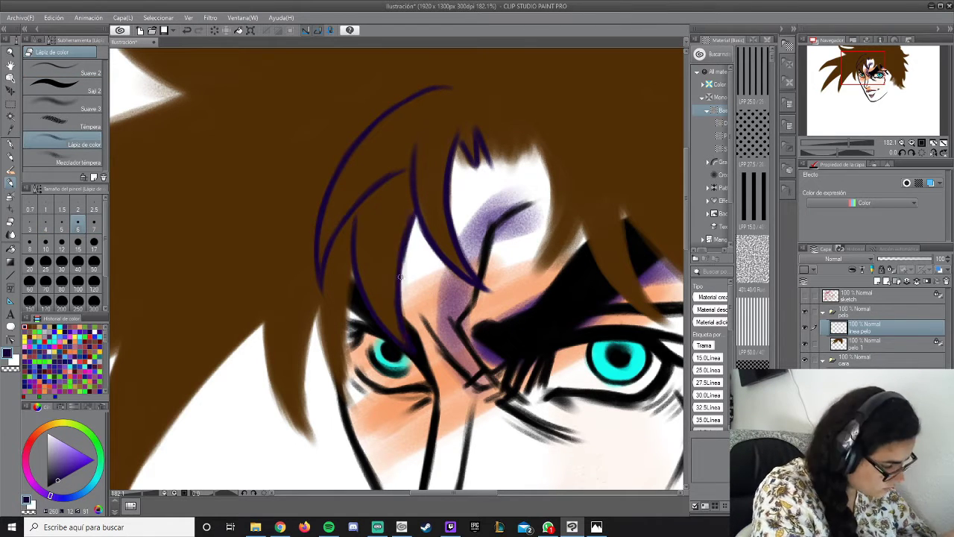
drag(414, 205, 399, 286)
Outline the long side locks beside the first eye with tapered dark purple strokes down to their tips.
scroll(402, 268, down, 5)
scroll(402, 269, up, 4)
mouse_move(351, 131)
mouse_down()
mouse_move(339, 197)
mouse_move(384, 376)
mouse_up()
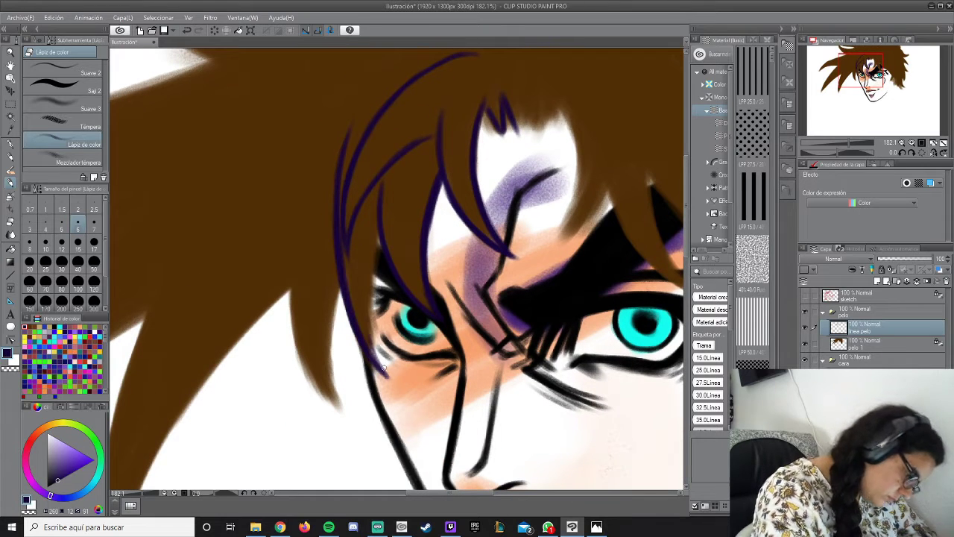
drag(376, 252, 384, 373)
drag(377, 240, 371, 325)
drag(296, 236, 339, 407)
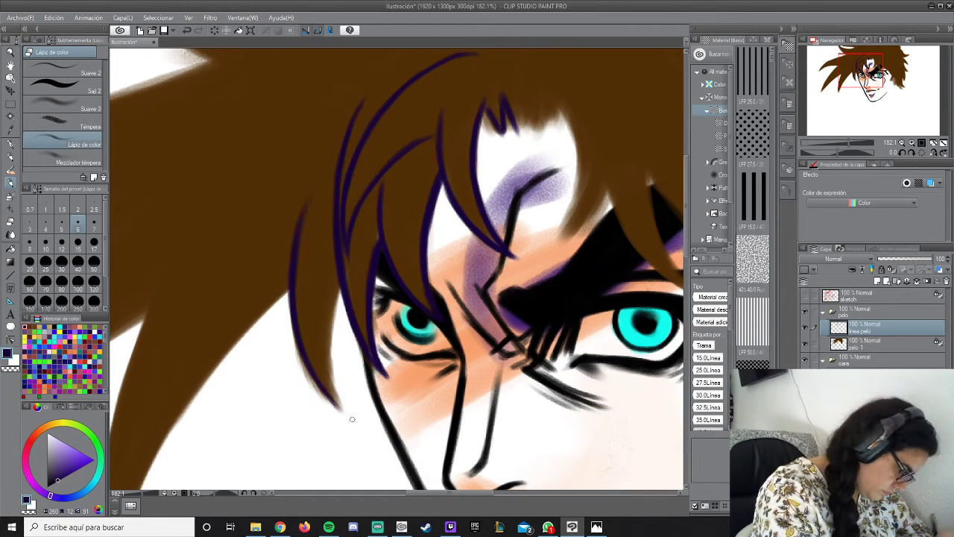
Outline the long curled lock above the fringe, smoothing its two edges into one tapered tip.
scroll(377, 430, up, 4)
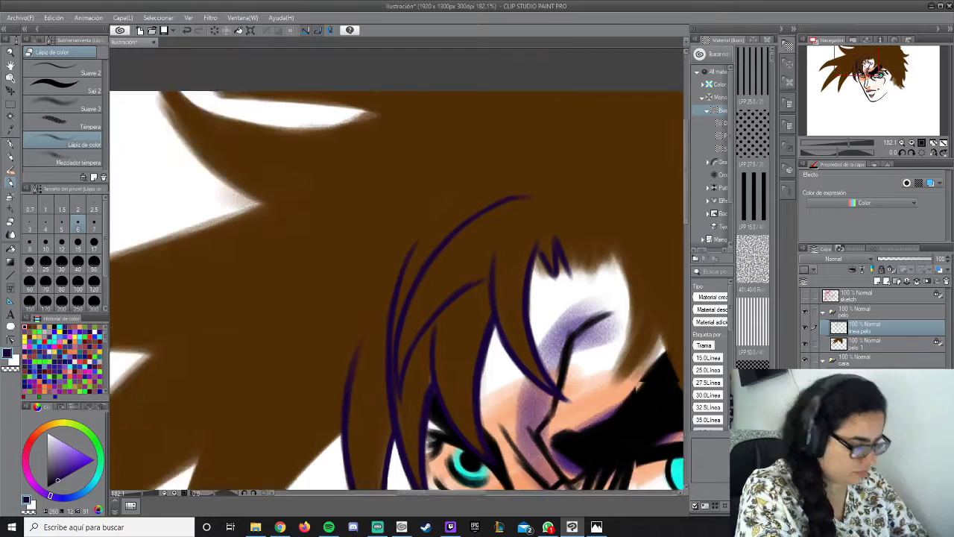
drag(320, 139, 438, 209)
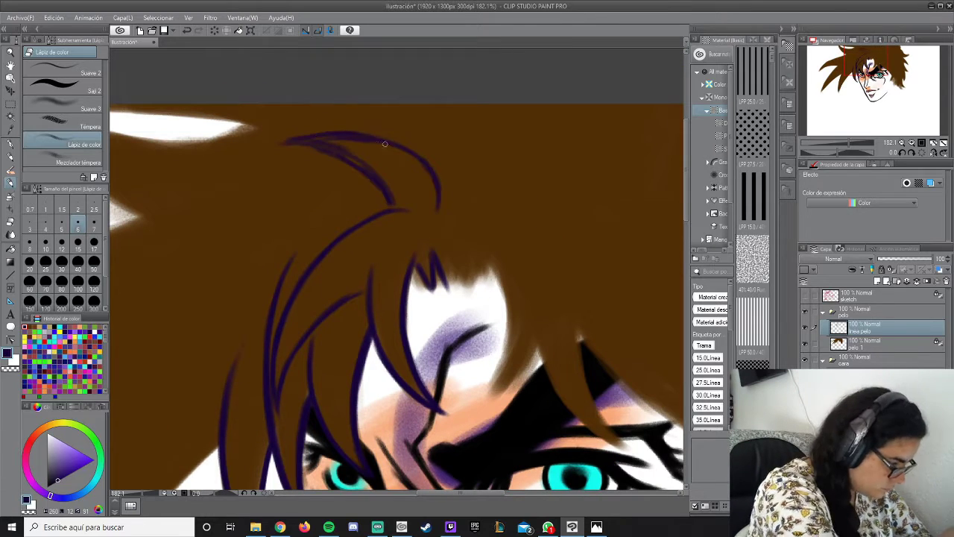
click(63, 85)
click(63, 68)
drag(320, 418, 256, 318)
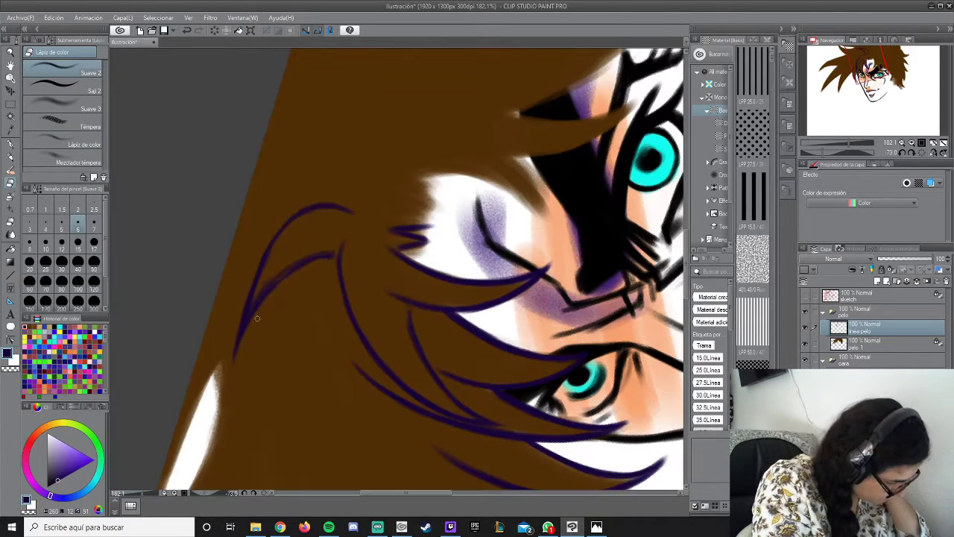
click(64, 144)
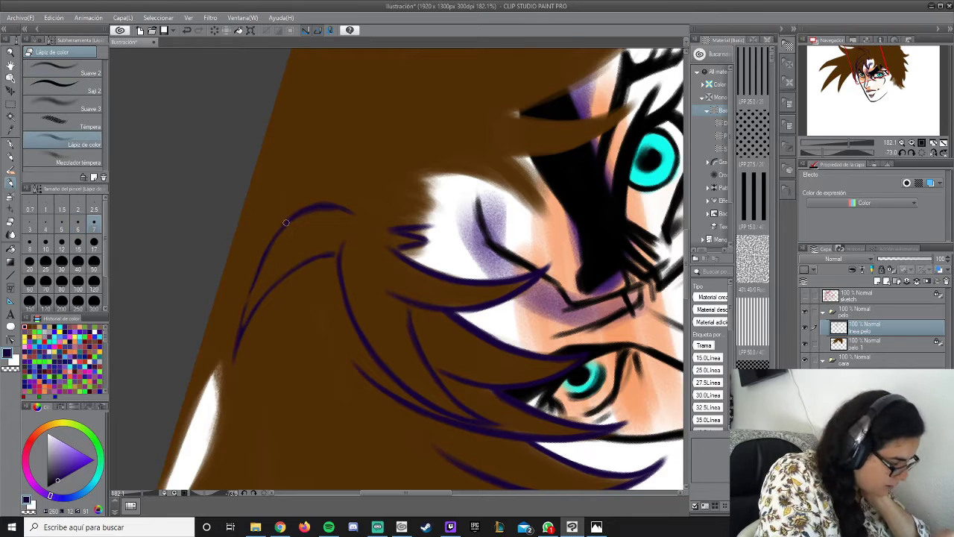
drag(294, 214, 238, 377)
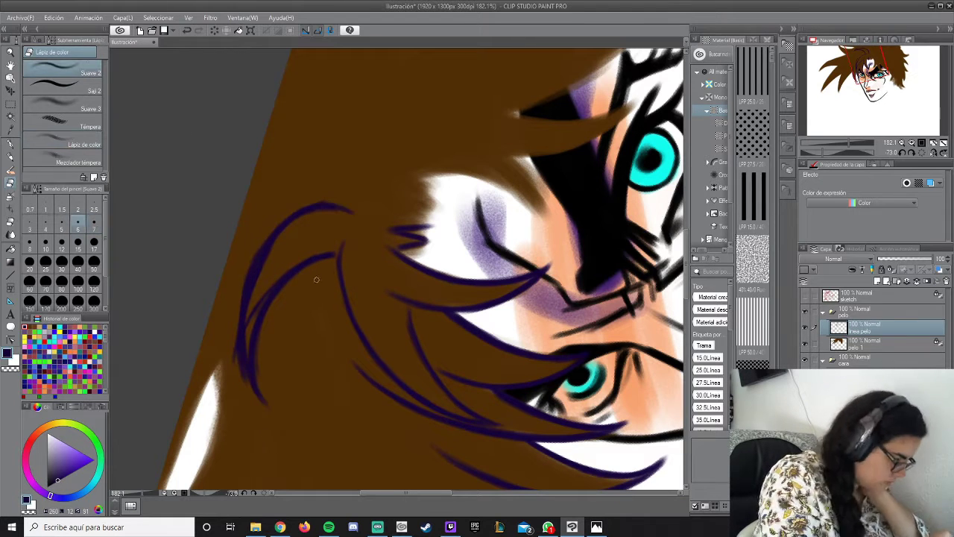
drag(272, 237, 240, 379)
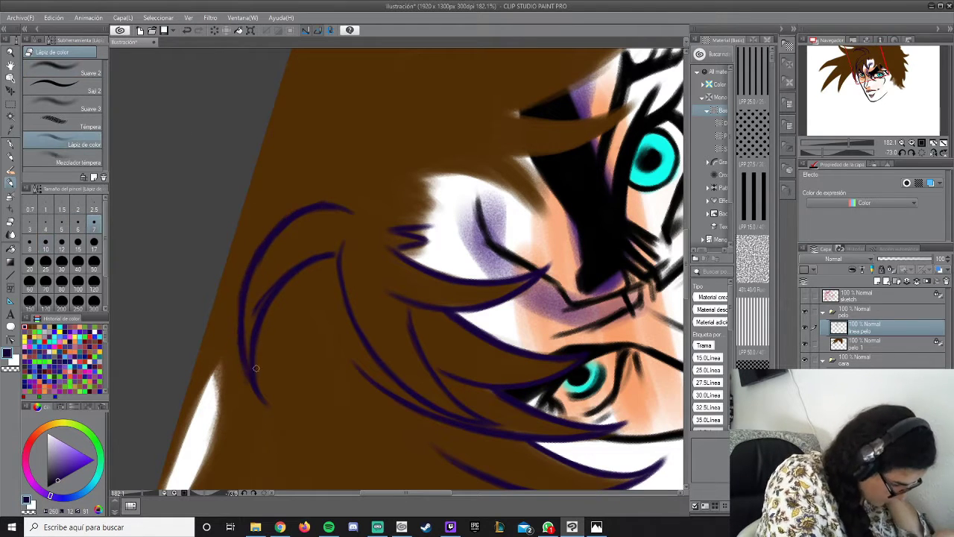
key(b)
key(b)
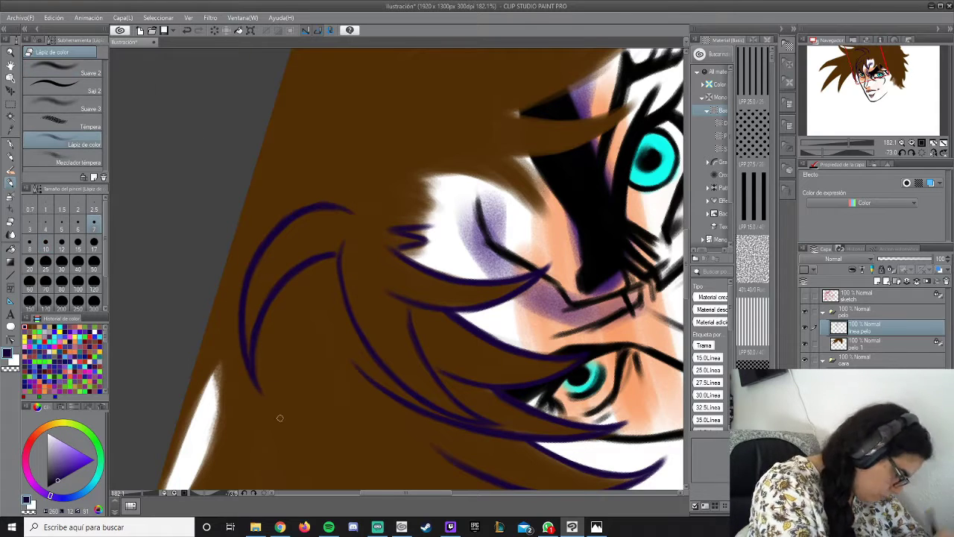
Outline the pointed tuft at the crown and complete the jagged fringe and curved lock around the forehead gap.
mouse_move(230, 297)
mouse_down()
mouse_move(417, 127)
mouse_move(463, 220)
mouse_up()
drag(439, 158, 426, 117)
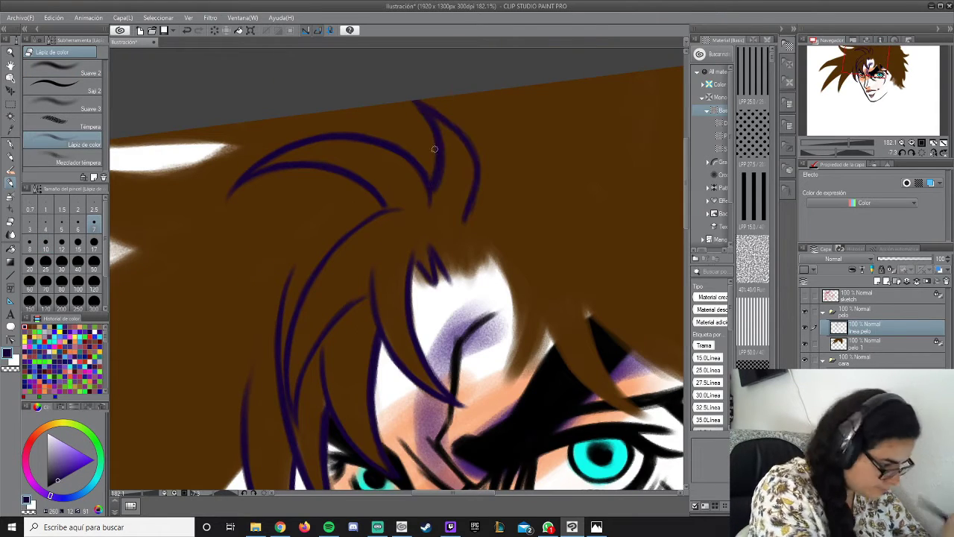
drag(503, 292, 501, 383)
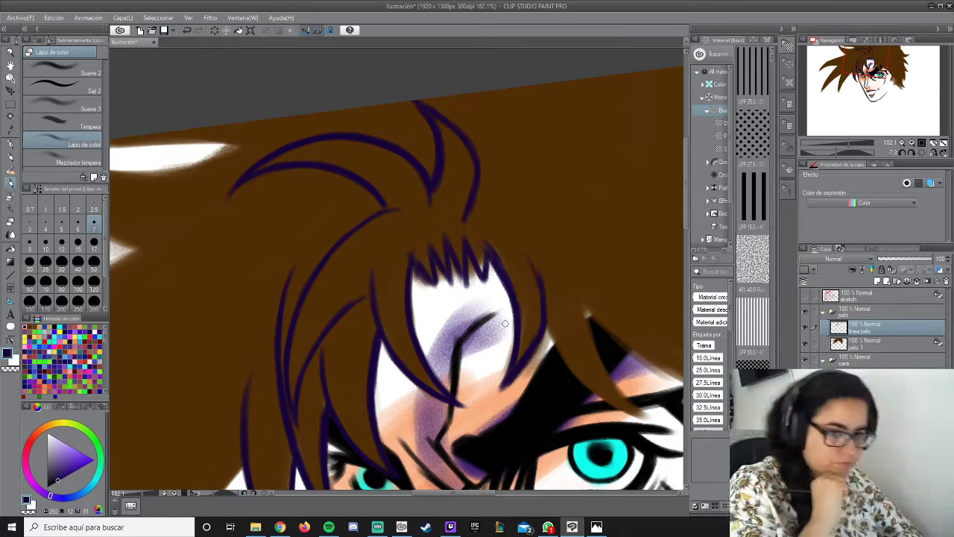
Outline the long pointed lock over the second brow and refine the neighbouring fringe lines.
drag(579, 299, 648, 416)
drag(547, 333, 667, 423)
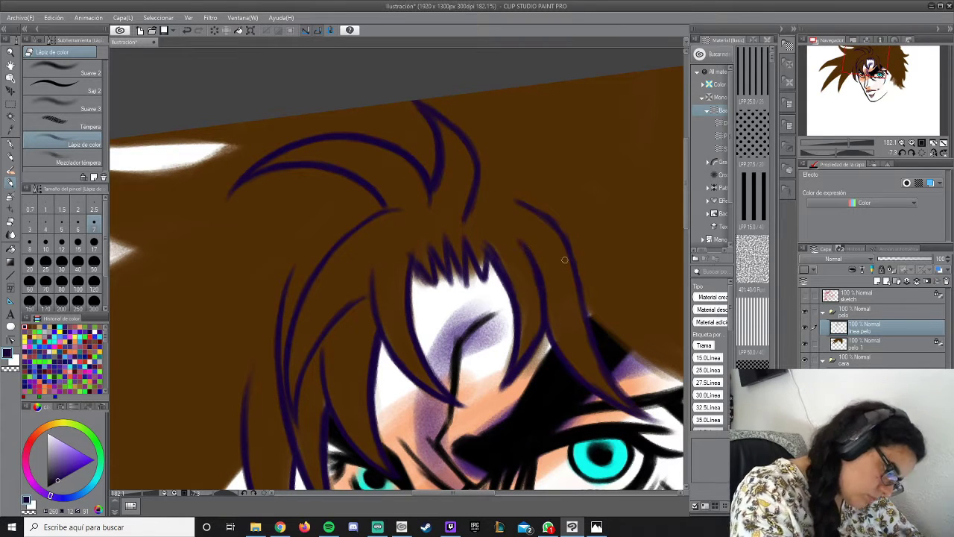
key(b)
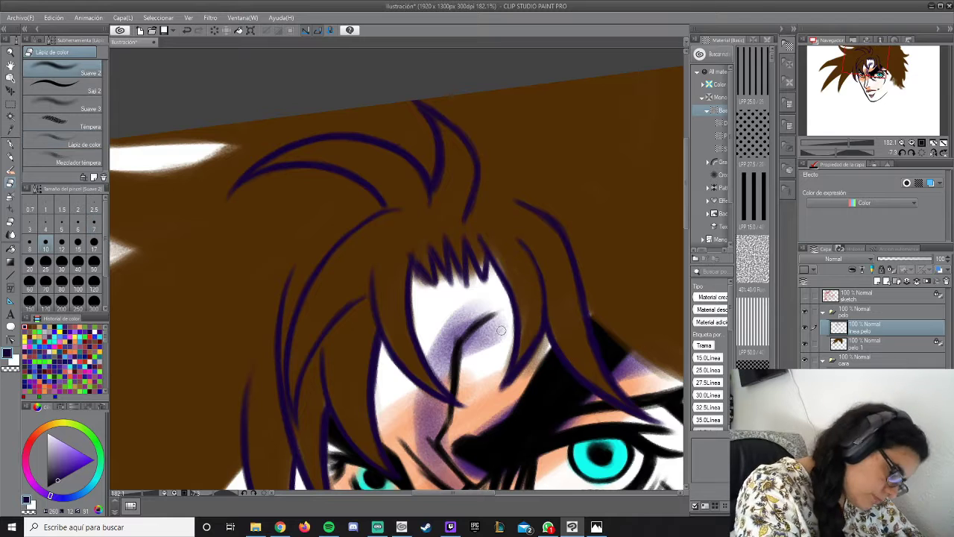
key(b)
drag(517, 237, 544, 310)
drag(360, 219, 283, 340)
key(b)
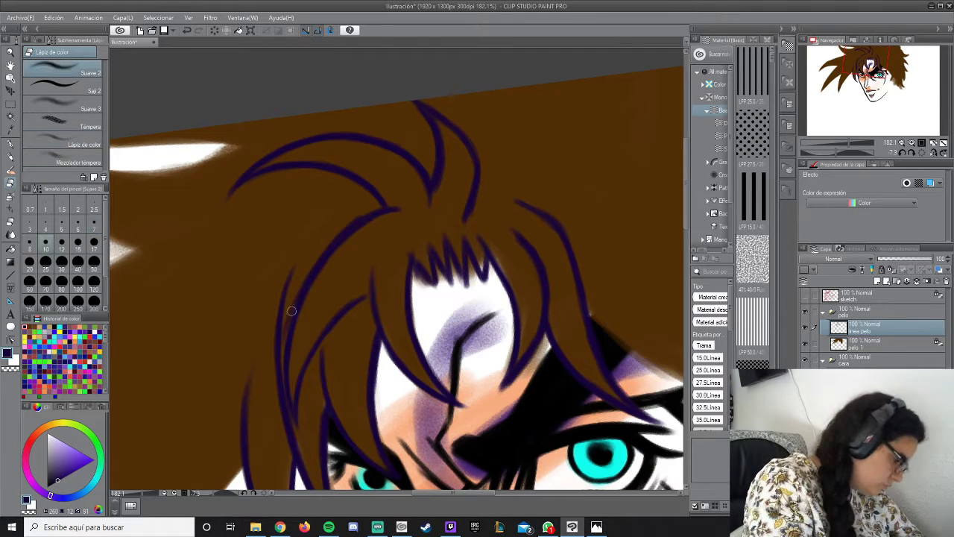
key(b)
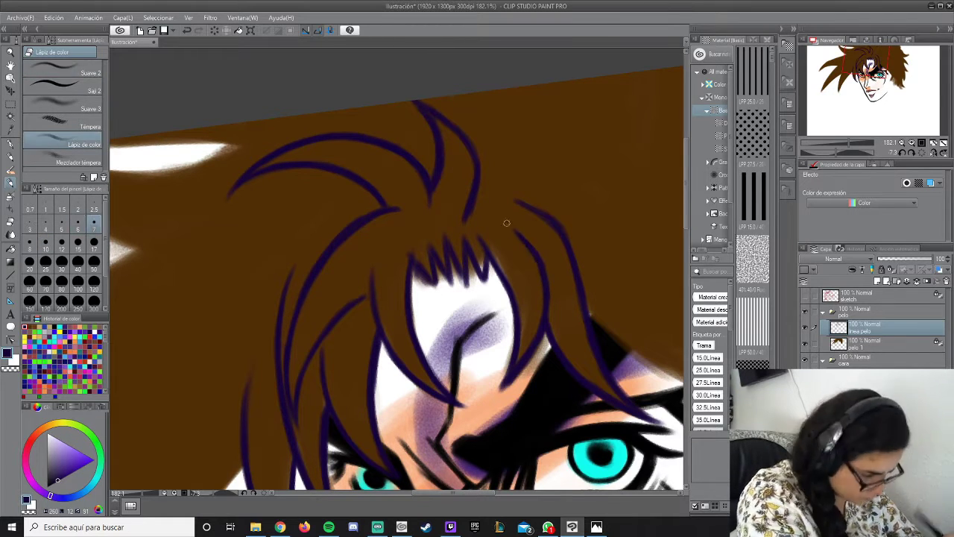
Ink the lower edge of the lock sweeping from the second brow towards the temple.
drag(504, 219, 255, 87)
drag(350, 173, 503, 256)
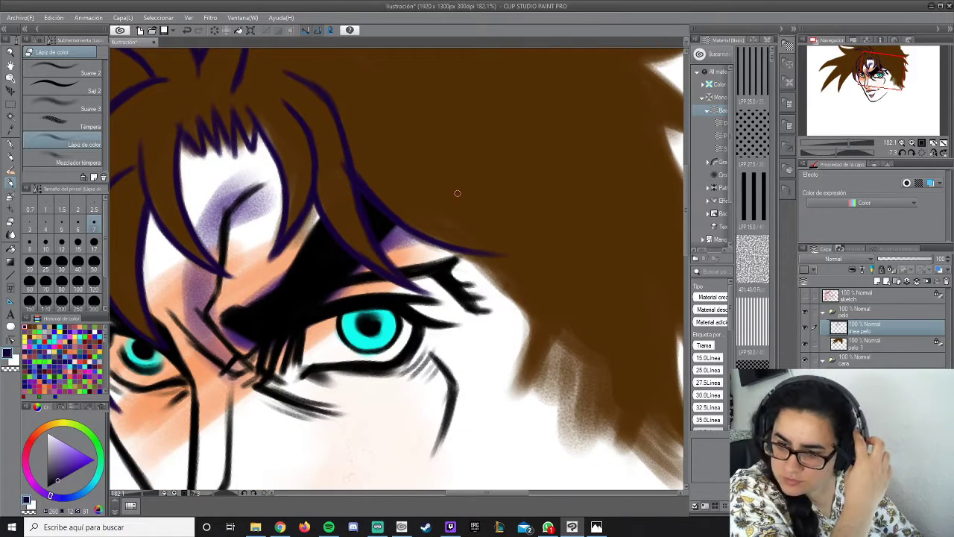
key(b)
key(b)
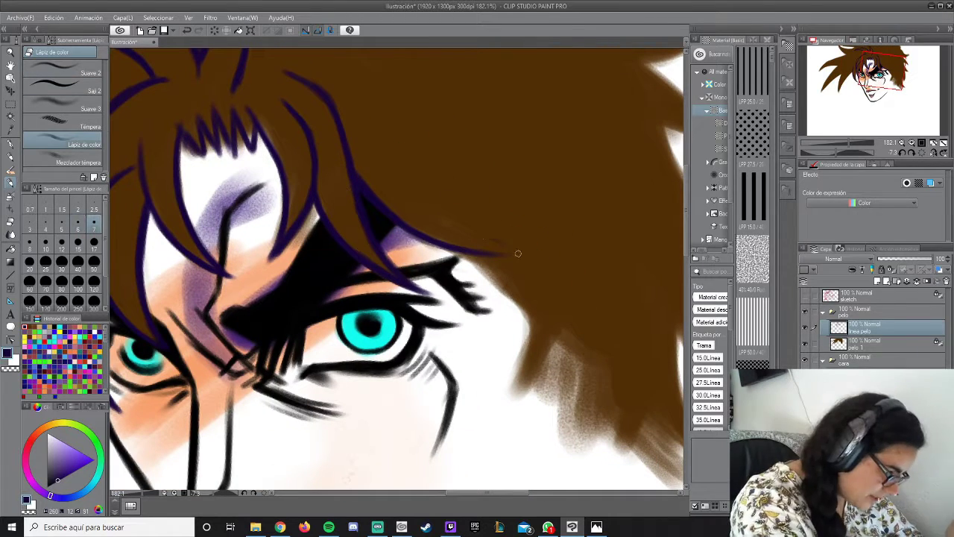
Outline the swept locks above the second temple with tapered dark purple curves, thickening the upper contour.
drag(431, 67, 382, 167)
drag(329, 137, 390, 154)
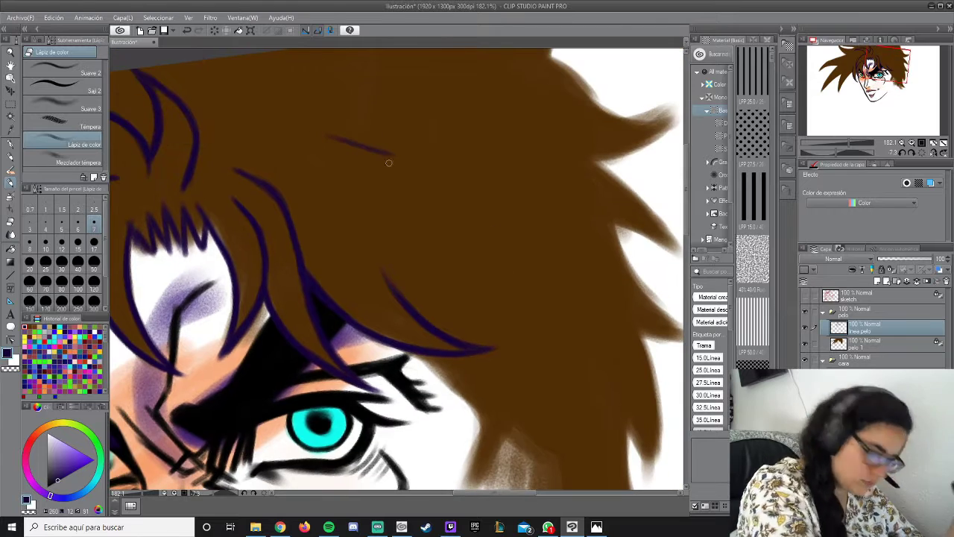
drag(457, 227, 555, 276)
drag(383, 268, 559, 276)
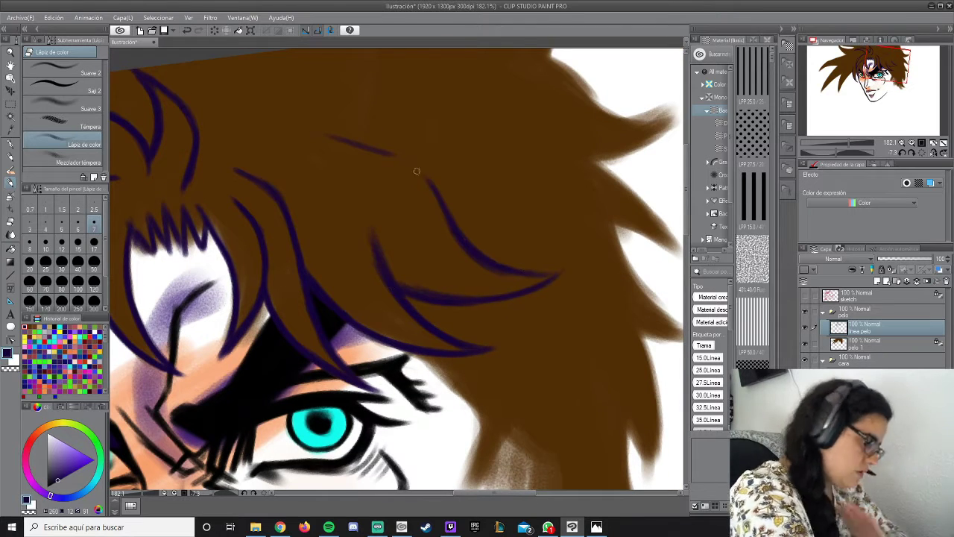
mouse_move(488, 253)
mouse_down()
mouse_move(466, 265)
mouse_move(506, 273)
mouse_up()
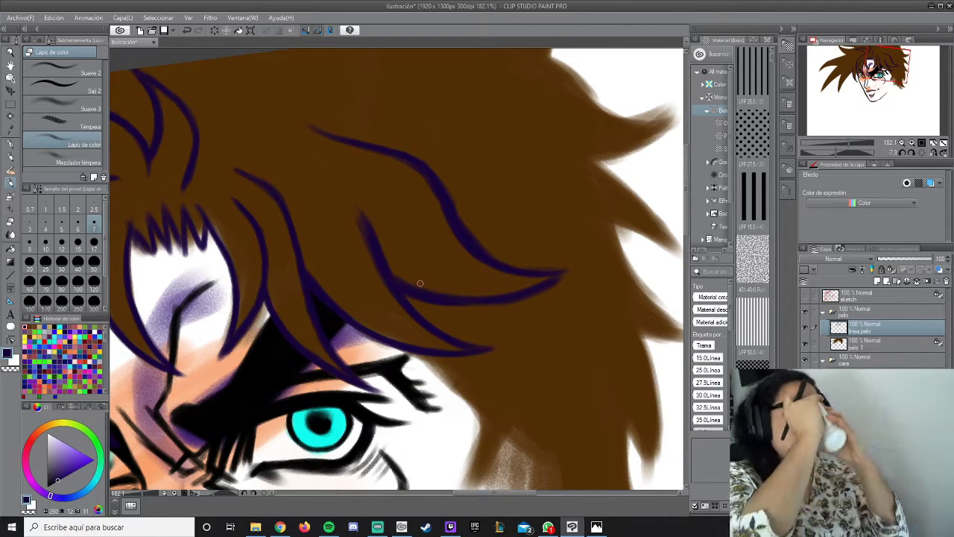
Outline the pointed sideburn lock beside the cheek and the small overlapping locks above it in dark purple.
drag(896, 68, 898, 77)
mouse_move(367, 191)
mouse_down()
mouse_move(416, 231)
mouse_move(417, 358)
mouse_up()
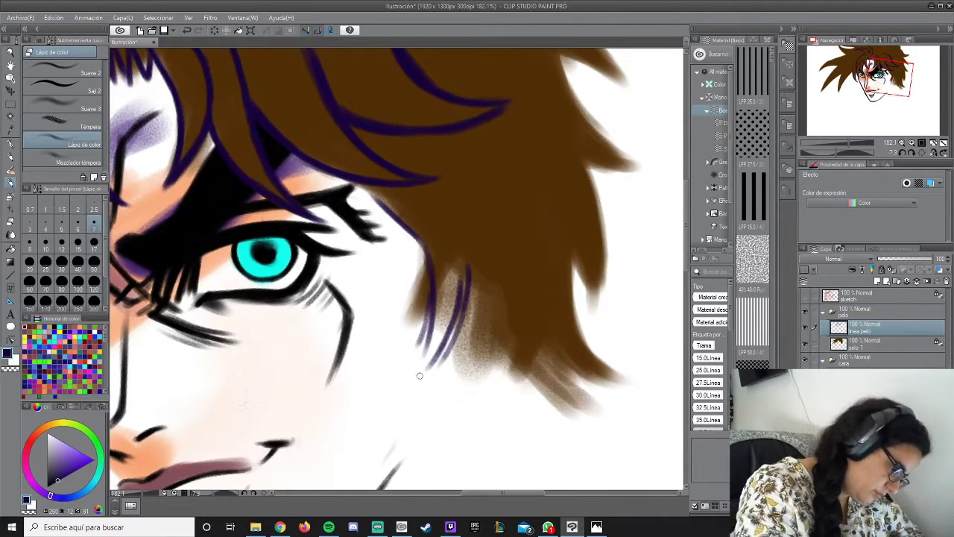
drag(469, 265, 422, 370)
drag(465, 284, 417, 378)
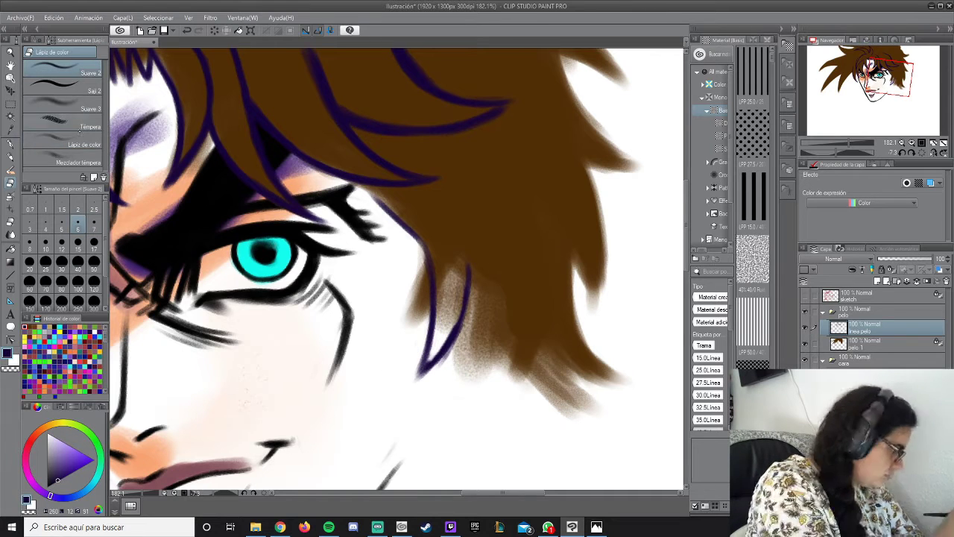
click(64, 143)
drag(456, 289, 444, 351)
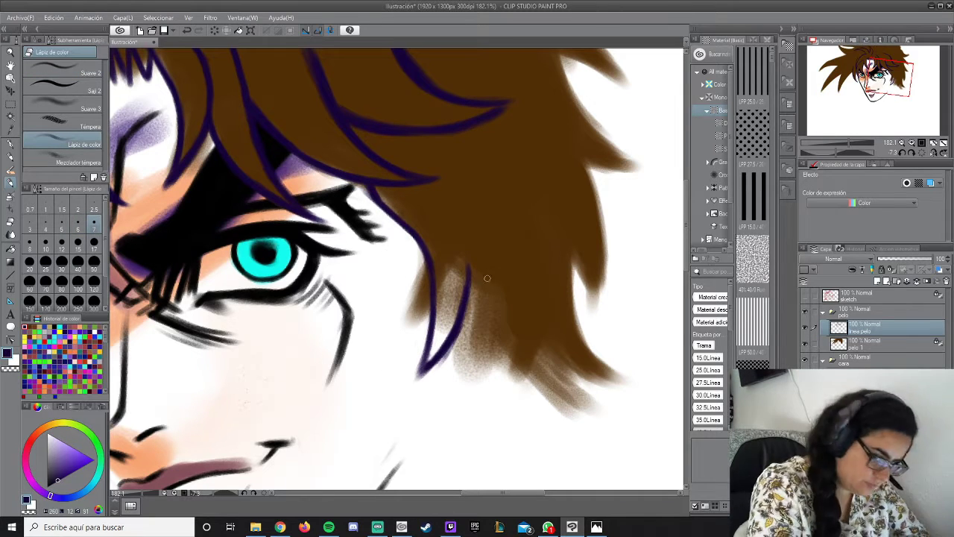
drag(496, 261, 552, 253)
drag(477, 195, 561, 252)
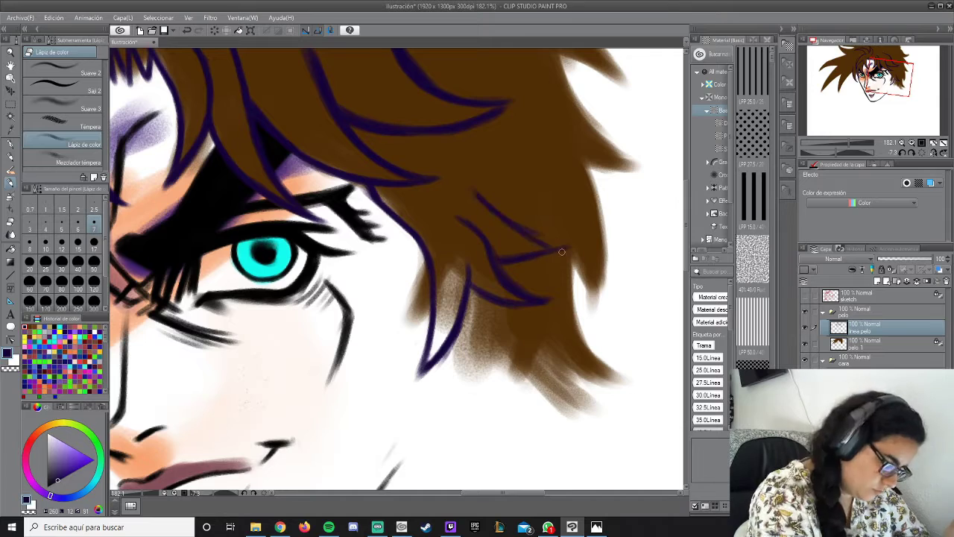
Erase part of the old lower jaw line and redraw the jaw in black with a wider curve rising to the hair.
mouse_move(618, 264)
mouse_down()
mouse_move(566, 182)
mouse_move(662, 124)
mouse_move(668, 100)
mouse_up()
key(e)
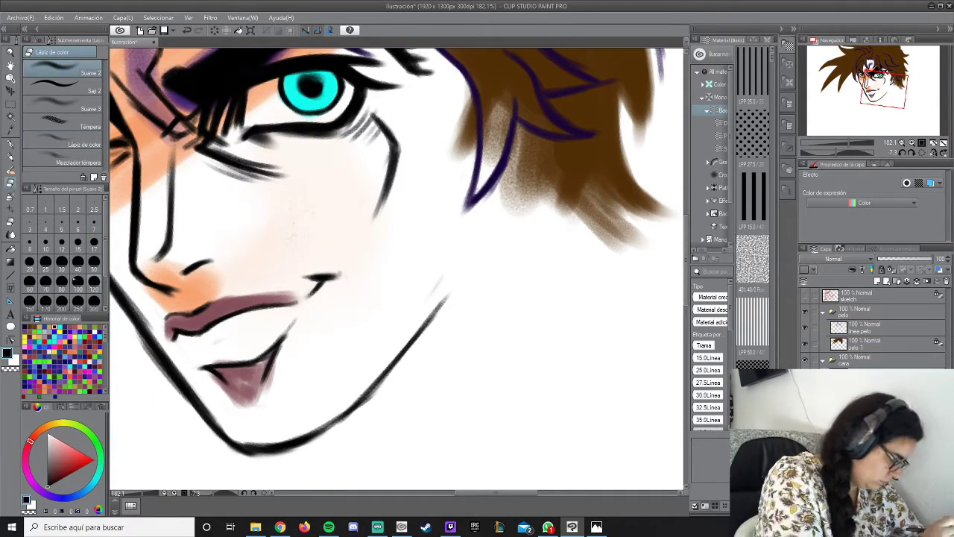
mouse_move(276, 447)
mouse_down()
mouse_move(336, 409)
mouse_move(239, 448)
mouse_move(298, 479)
mouse_move(326, 471)
mouse_move(389, 436)
mouse_move(404, 406)
mouse_up()
key(p)
drag(455, 351, 495, 296)
drag(526, 252, 522, 203)
drag(529, 222, 410, 409)
drag(521, 192, 536, 282)
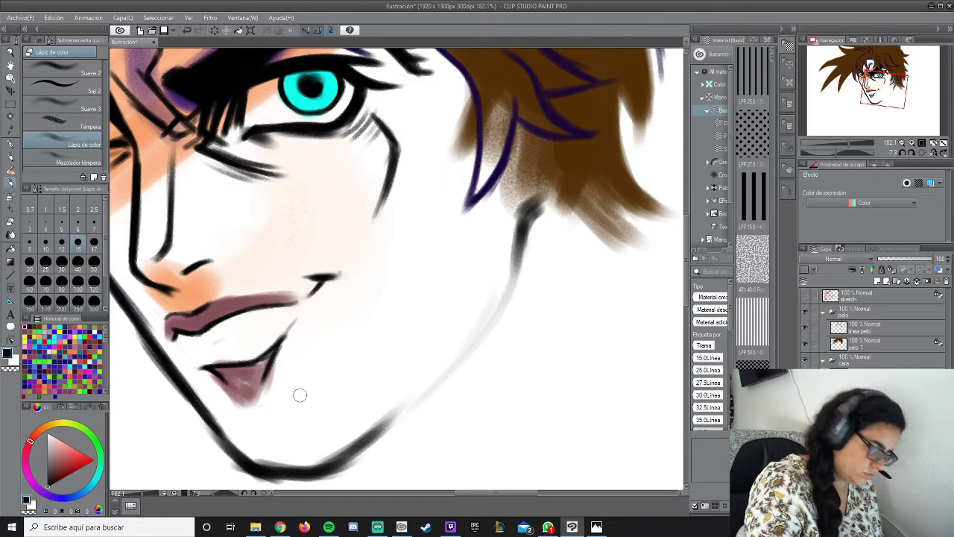
Darken and smooth the black jaw contour from the chin up to the base of the ear.
drag(298, 395, 307, 216)
drag(250, 297, 405, 245)
drag(343, 285, 429, 212)
drag(384, 257, 439, 210)
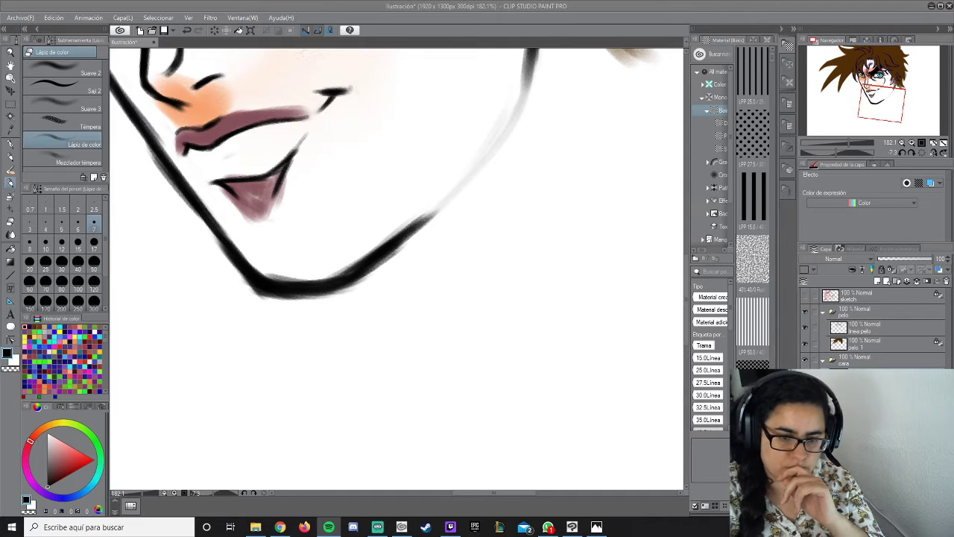
drag(394, 250, 498, 149)
drag(537, 50, 438, 174)
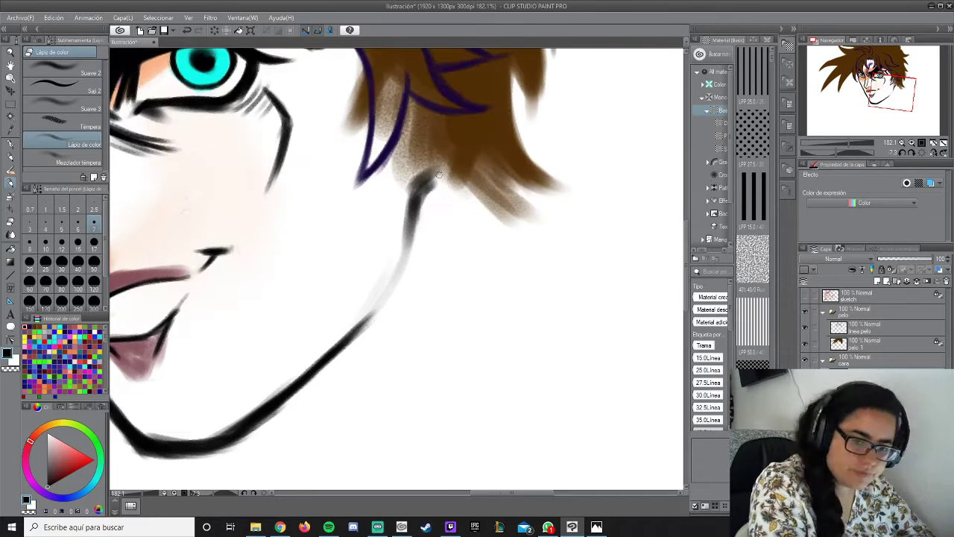
Draw the ear's outer contour in black and erase the brown hair covering the ear on the pelo 1 layer.
drag(299, 149, 252, 337)
drag(402, 388, 479, 330)
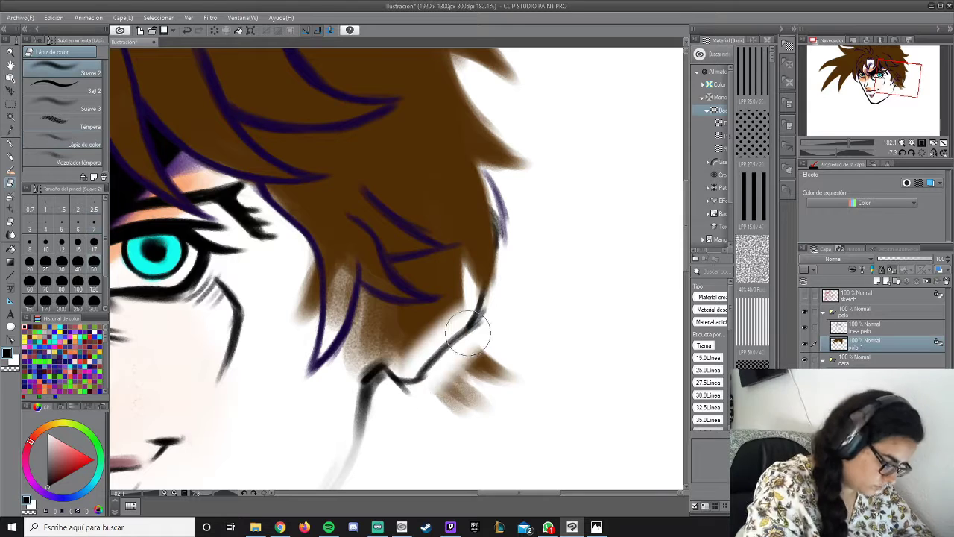
mouse_move(350, 373)
mouse_down()
mouse_move(455, 321)
mouse_move(400, 262)
mouse_move(440, 272)
mouse_move(488, 237)
mouse_up()
drag(440, 302, 308, 341)
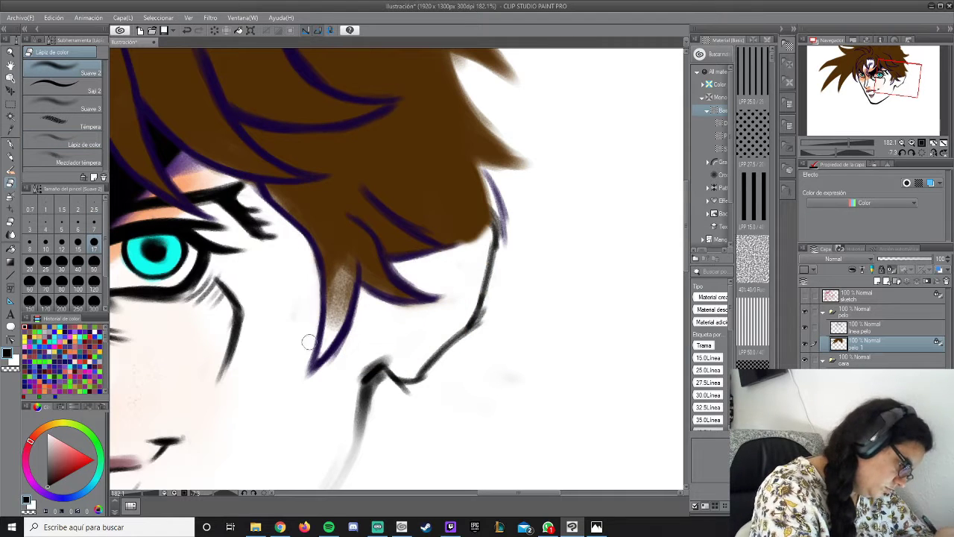
Erase the old purple sideburn and ear-side lock lines on the linea pelo layer.
click(864, 326)
drag(350, 223, 429, 302)
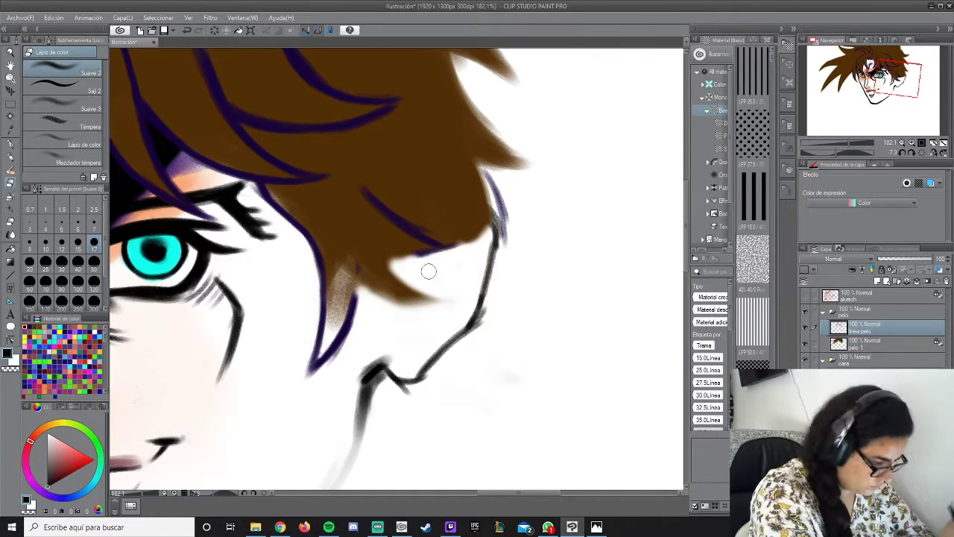
drag(454, 191, 369, 254)
drag(357, 295, 310, 377)
drag(250, 183, 294, 350)
Redraw the sideburn in dark purple as a narrow curved lock tapering to a point in front of the ear.
click(63, 144)
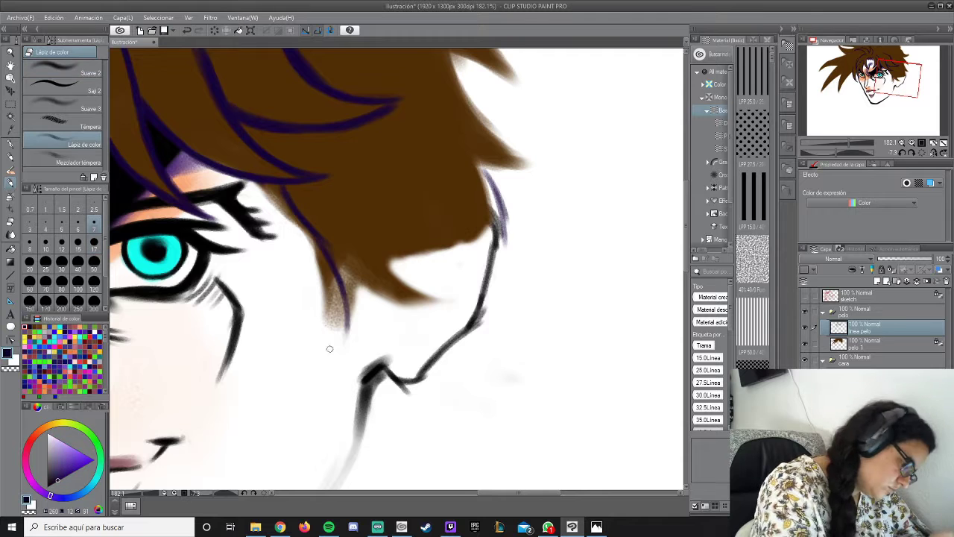
drag(374, 247, 337, 363)
drag(277, 185, 334, 257)
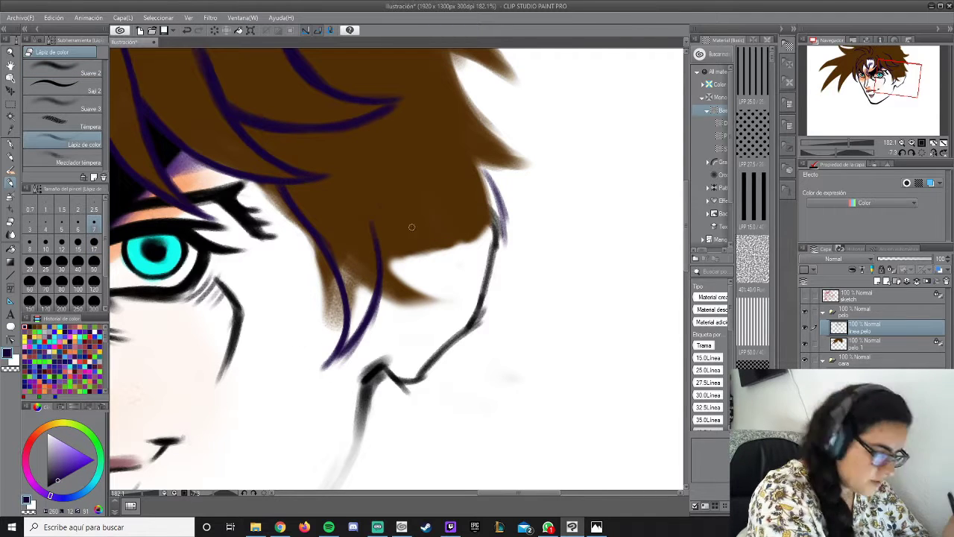
Outline the overlapping pointed locks that fall across the top of the ear, adding short strand lines above them.
drag(468, 267, 392, 263)
drag(363, 178, 427, 257)
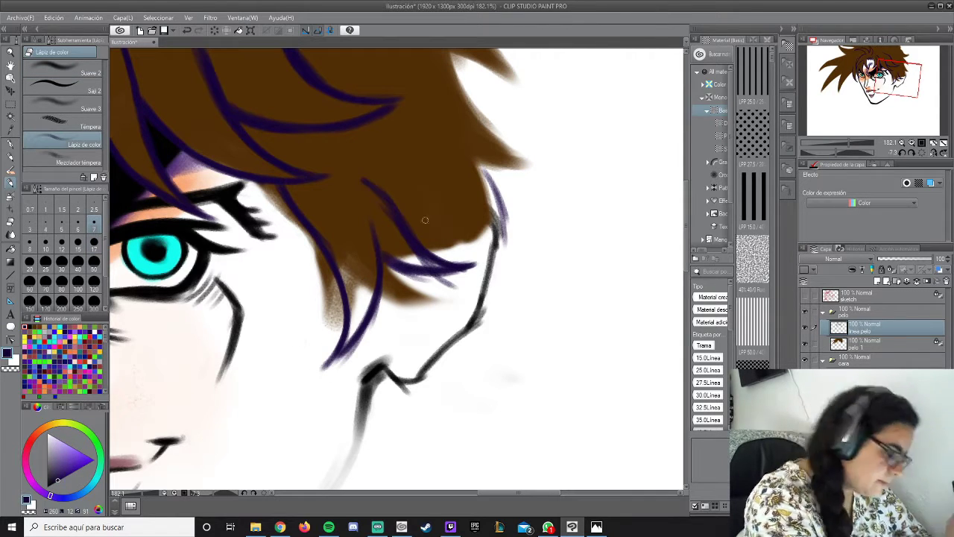
drag(510, 211, 421, 239)
drag(395, 160, 513, 213)
drag(425, 146, 449, 186)
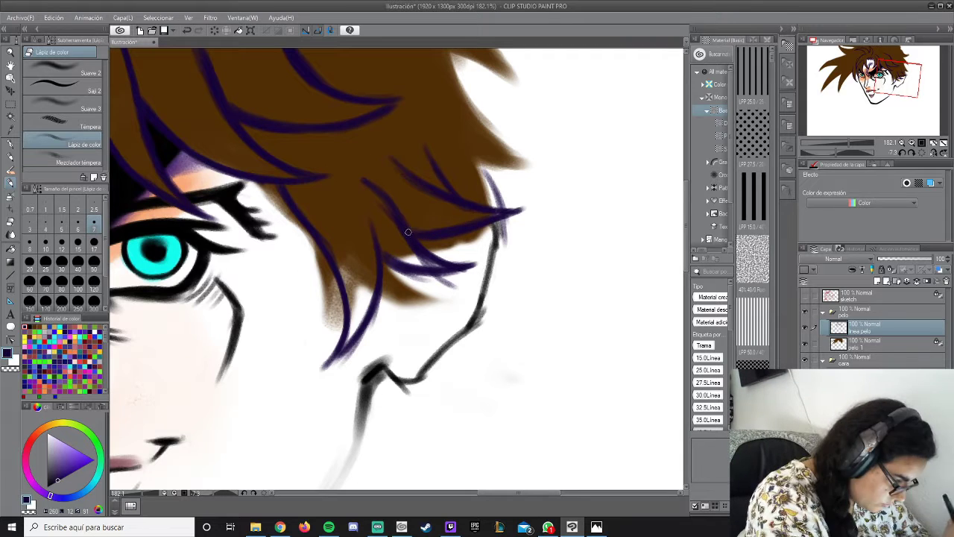
Extend the dark brown hair along the outer edge of the head and down behind the ear.
scroll(517, 235, down, 5)
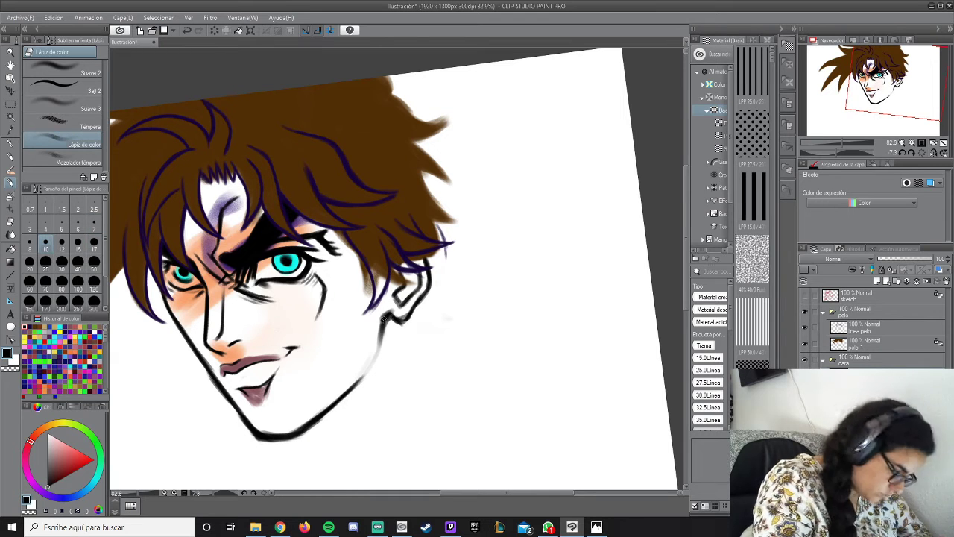
alt+click(373, 96)
mouse_move(388, 127)
mouse_down()
mouse_move(451, 267)
mouse_move(409, 330)
mouse_move(452, 205)
mouse_move(387, 126)
mouse_move(381, 81)
mouse_up()
Outline the uppermost pointed locks on the outer edge of the hair in dark purple.
alt+click(358, 179)
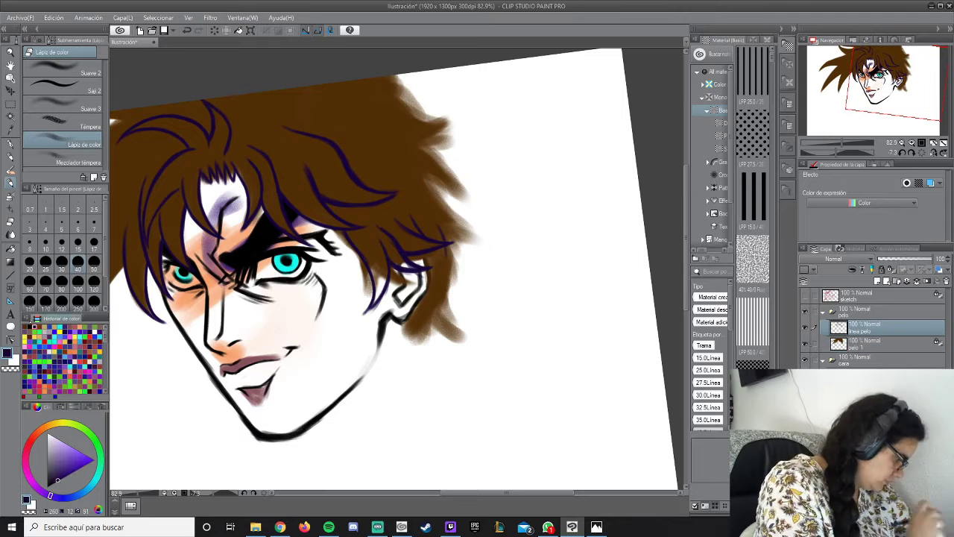
scroll(337, 229, up, 3)
drag(419, 143, 522, 193)
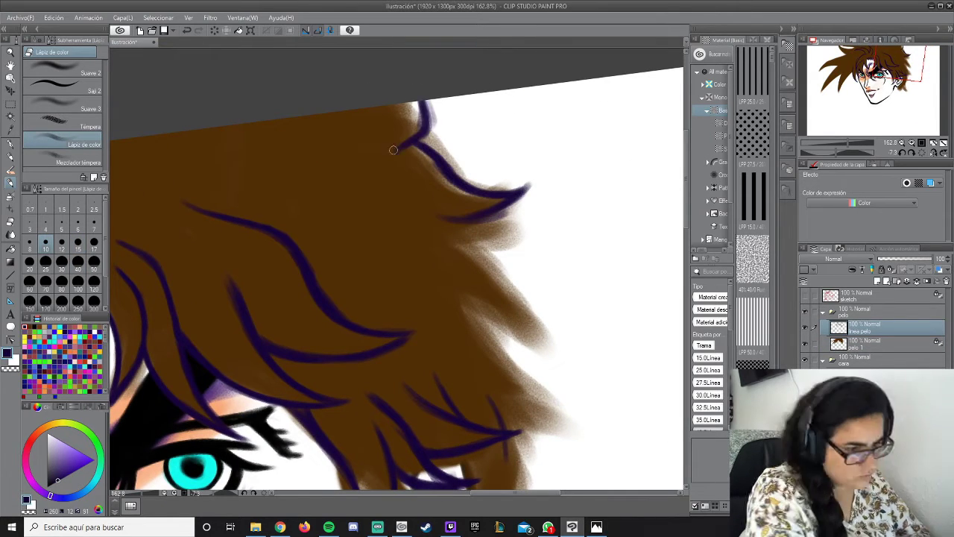
drag(393, 149, 303, 104)
drag(362, 176, 437, 188)
Outline the two longer pointed locks on the outer hair edge above and behind the ear.
drag(356, 195, 451, 313)
mouse_move(343, 257)
mouse_down()
mouse_move(449, 315)
mouse_move(395, 258)
mouse_up()
drag(327, 218, 446, 325)
drag(350, 302, 458, 321)
Outline the hair edge behind the ear down to the nape tip and clean up and thicken its contour.
mouse_move(313, 210)
mouse_down()
mouse_move(383, 284)
mouse_move(379, 179)
mouse_up()
drag(351, 209, 367, 343)
drag(352, 292, 409, 409)
drag(328, 373, 382, 395)
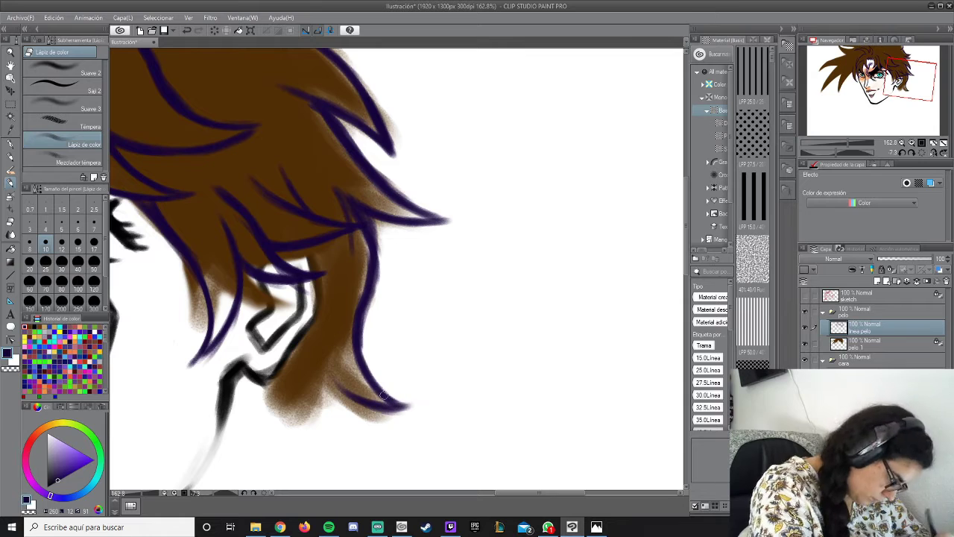
click(71, 72)
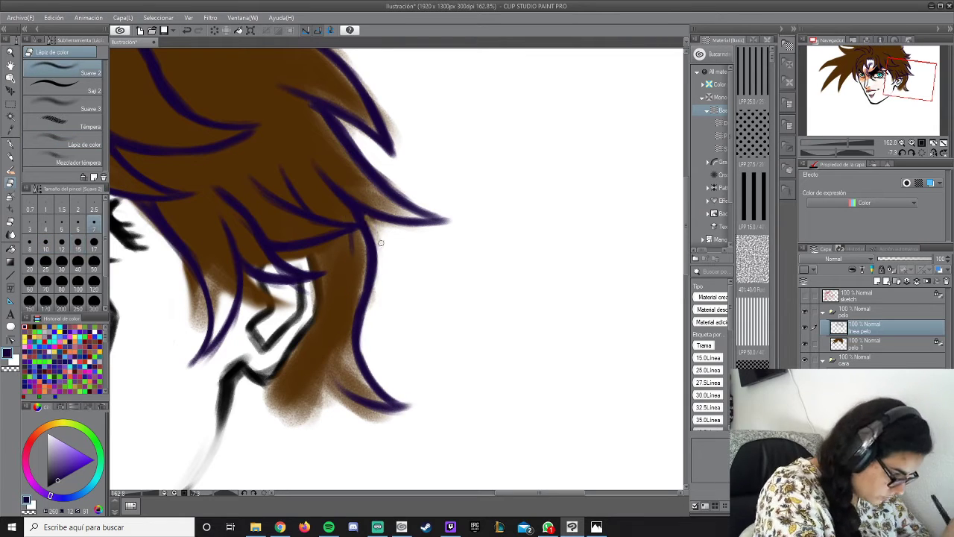
key(period)
mouse_move(364, 298)
mouse_down()
mouse_move(388, 175)
mouse_move(402, 152)
mouse_move(354, 296)
mouse_up()
Outline the curved pointed lock inside the windblown hair next to the face with two dark purple strokes.
scroll(445, 139, up, 3)
drag(442, 209, 360, 345)
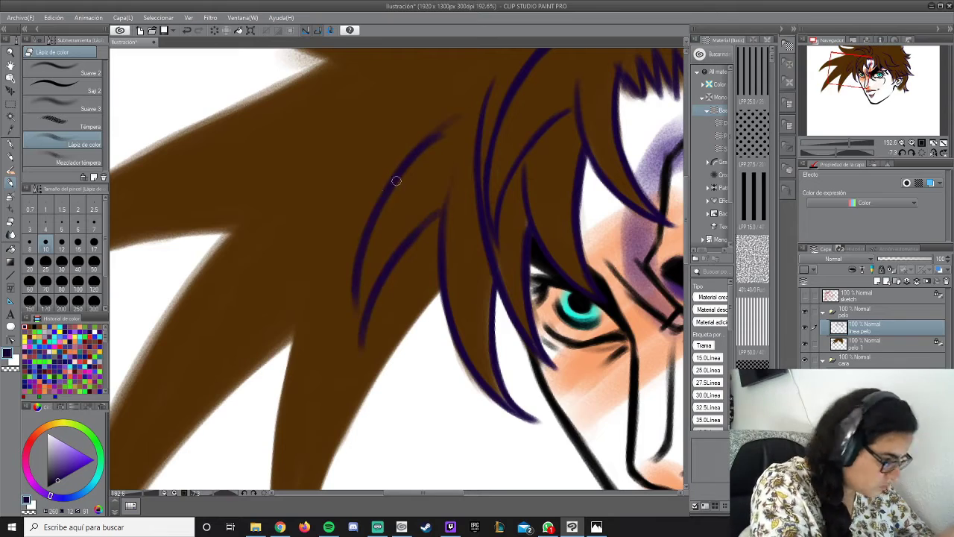
Save the illustration as jojo in Clip Studio format in the DIGITAL folder.
key(ctrl+s)
click(145, 26)
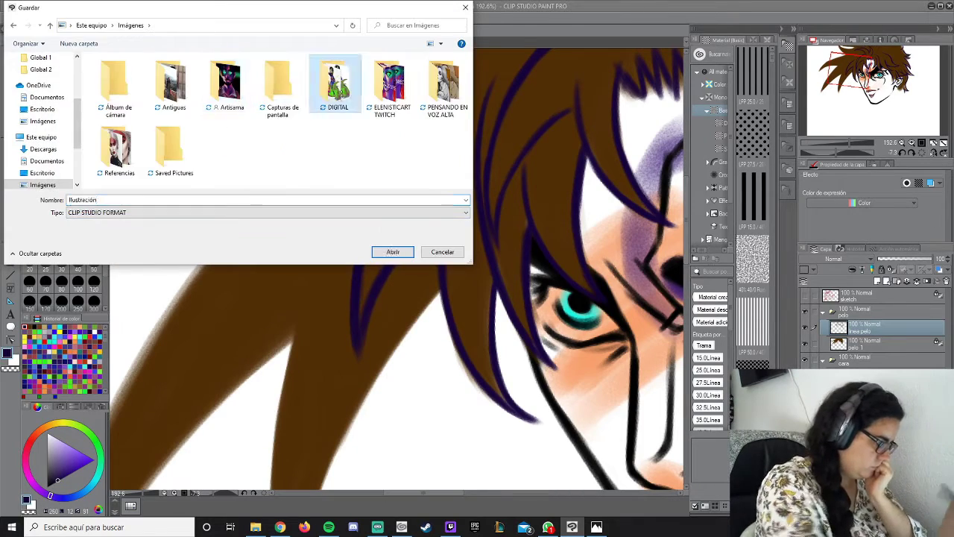
double_click(337, 81)
text(jojo)
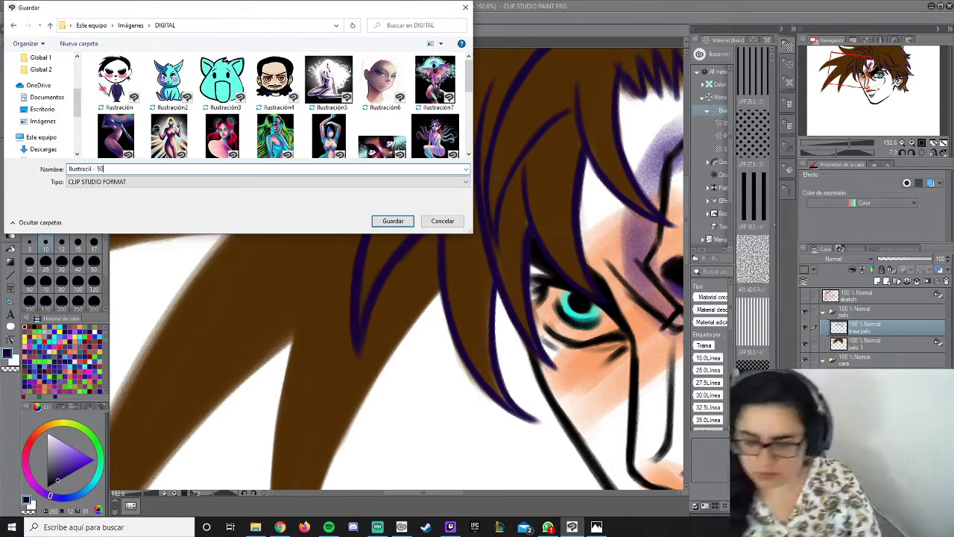
key(Return)
Outline both edges of the long windblown lock nearest the face, bringing them together in a sharp tip.
mouse_move(370, 148)
mouse_down()
mouse_move(322, 445)
mouse_move(218, 282)
mouse_up()
drag(198, 195, 227, 382)
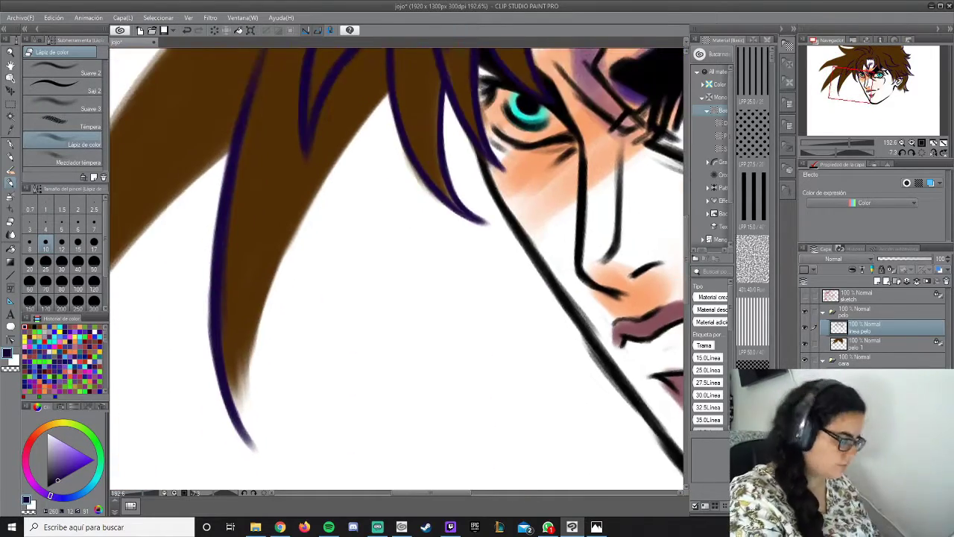
mouse_move(237, 205)
mouse_down()
mouse_move(261, 273)
mouse_move(365, 394)
mouse_move(492, 468)
mouse_up()
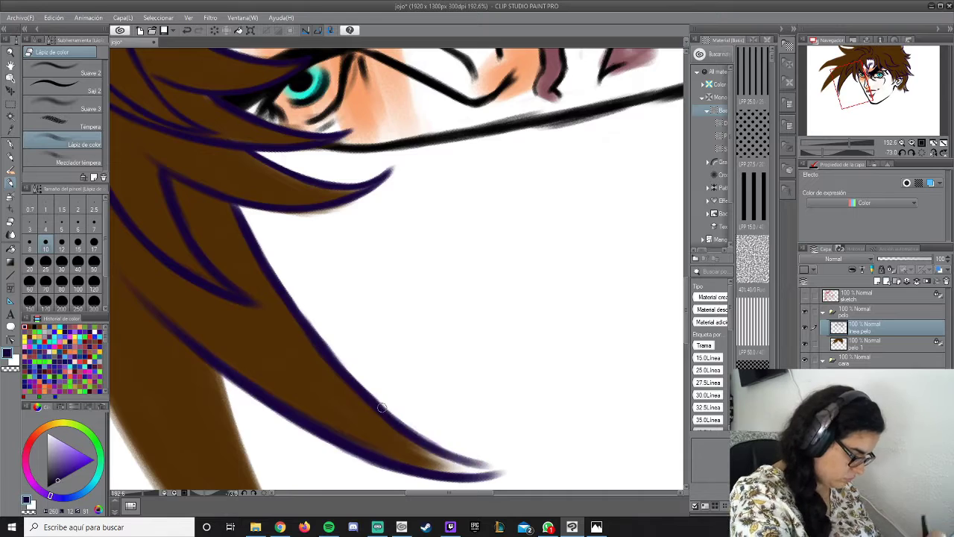
drag(369, 326, 504, 359)
key(comma)
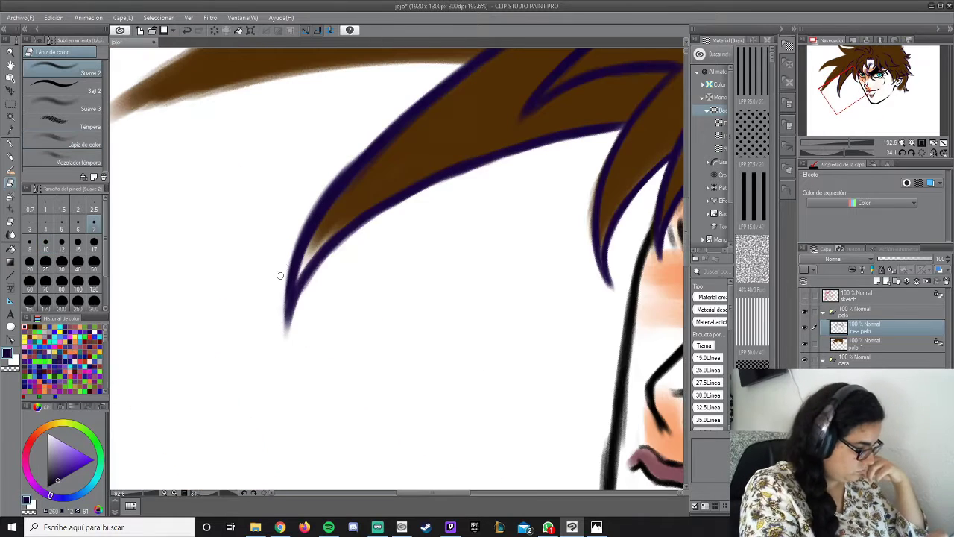
key(comma)
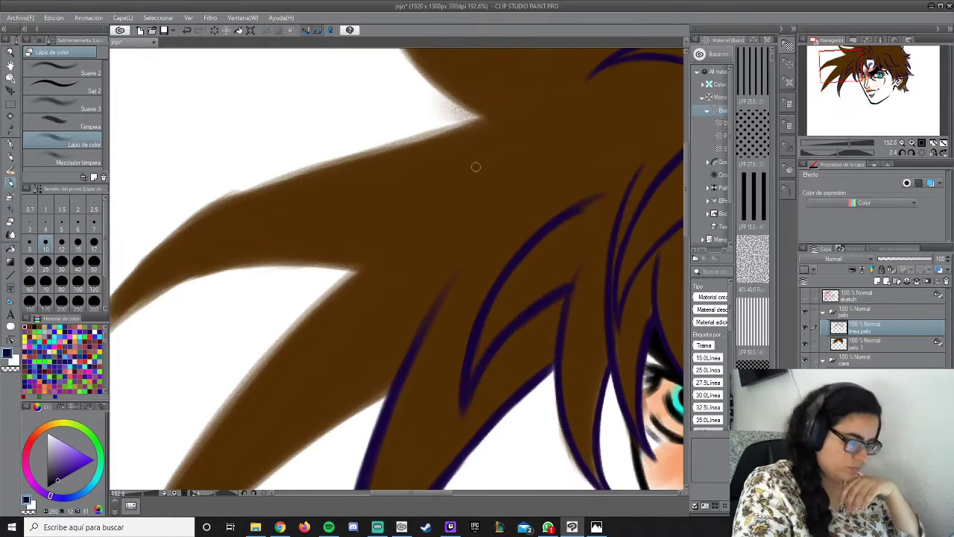
Outline the upper edge of the second long windblown lock with a sweeping, thickened dark purple curve.
drag(446, 202, 254, 361)
drag(385, 253, 186, 454)
mouse_move(352, 191)
mouse_down()
mouse_move(262, 305)
mouse_move(237, 416)
mouse_up()
drag(325, 230, 228, 467)
drag(273, 328, 230, 455)
drag(384, 149, 262, 339)
Outline the lower edge of the second windblown lock, sharpen its tip and join it to the neighbouring lock.
drag(474, 175, 260, 405)
drag(515, 179, 234, 457)
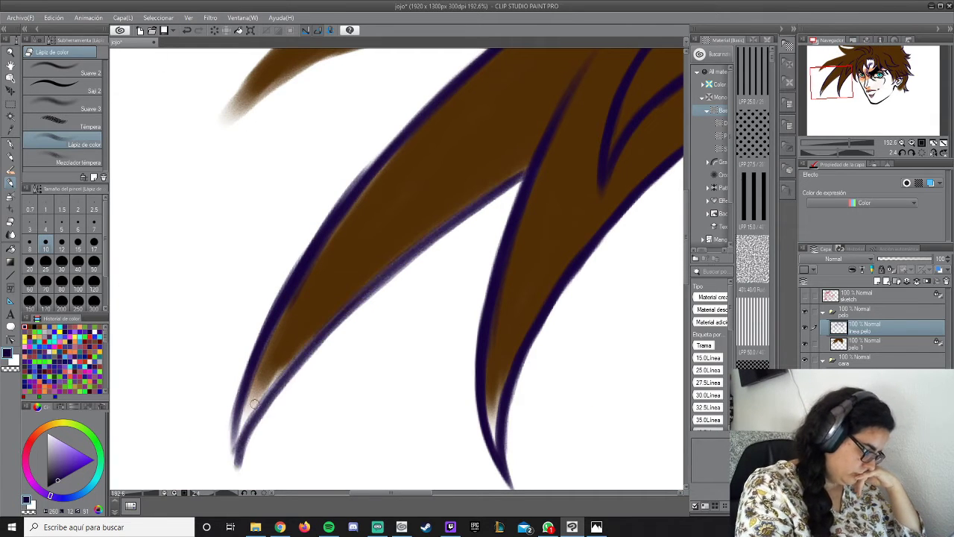
drag(273, 382, 228, 481)
drag(471, 204, 236, 441)
drag(531, 162, 509, 176)
key(comma)
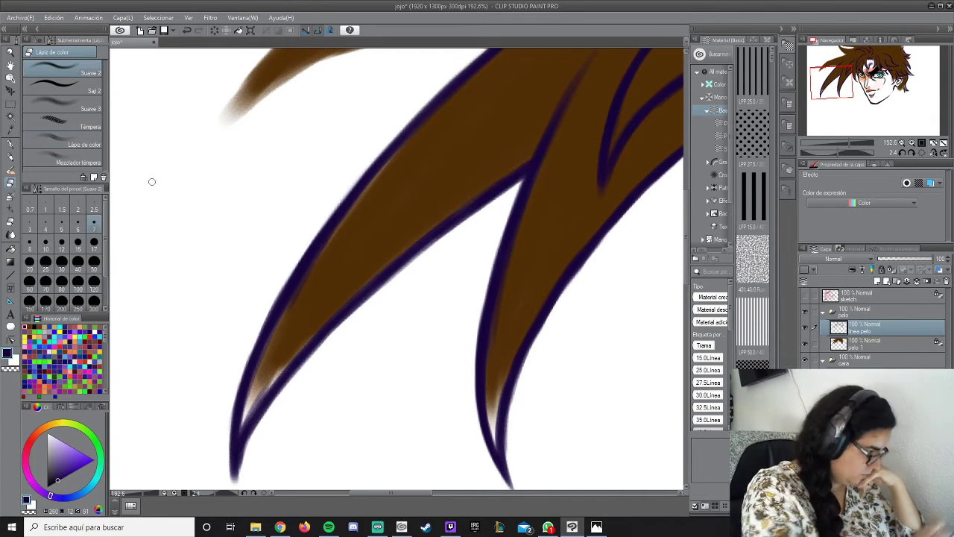
Outline the uppermost long windblown lock along both edges, carrying its top line across towards the crown.
key(comma)
drag(440, 97, 298, 268)
drag(455, 82, 343, 201)
mouse_move(365, 265)
mouse_down()
mouse_move(480, 160)
mouse_move(300, 237)
mouse_up()
mouse_move(423, 179)
mouse_down()
mouse_move(222, 360)
mouse_move(494, 273)
mouse_up()
drag(246, 331, 483, 265)
mouse_move(246, 313)
mouse_down()
mouse_move(198, 395)
mouse_move(404, 187)
mouse_move(484, 161)
mouse_up()
drag(337, 209, 462, 159)
Outline the curved tuft that reaches the canvas edge above the windblown locks, including the white gap beside it.
mouse_move(387, 185)
mouse_down()
mouse_move(153, 257)
mouse_move(307, 145)
mouse_up()
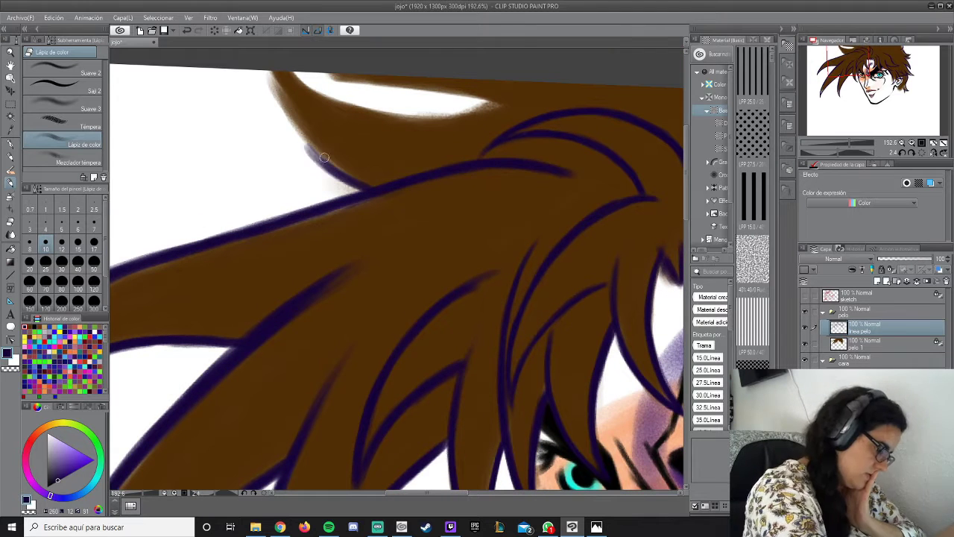
mouse_move(358, 186)
mouse_down()
mouse_move(267, 76)
mouse_move(430, 117)
mouse_move(524, 111)
mouse_up()
drag(317, 73, 521, 104)
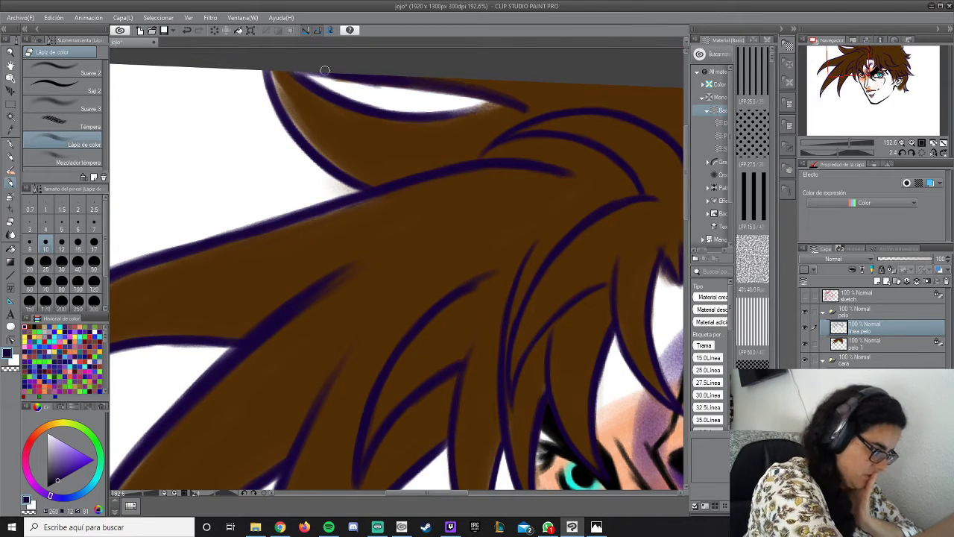
drag(425, 118, 488, 99)
drag(443, 161, 497, 142)
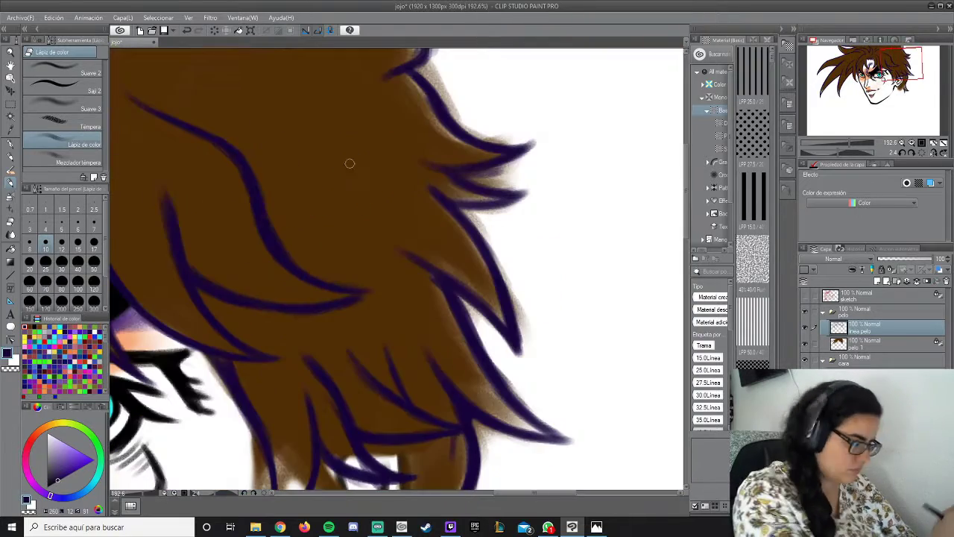
Extend and taper the inner ends of the windblown lock lines and add a short strand line below the crown.
drag(205, 280, 418, 253)
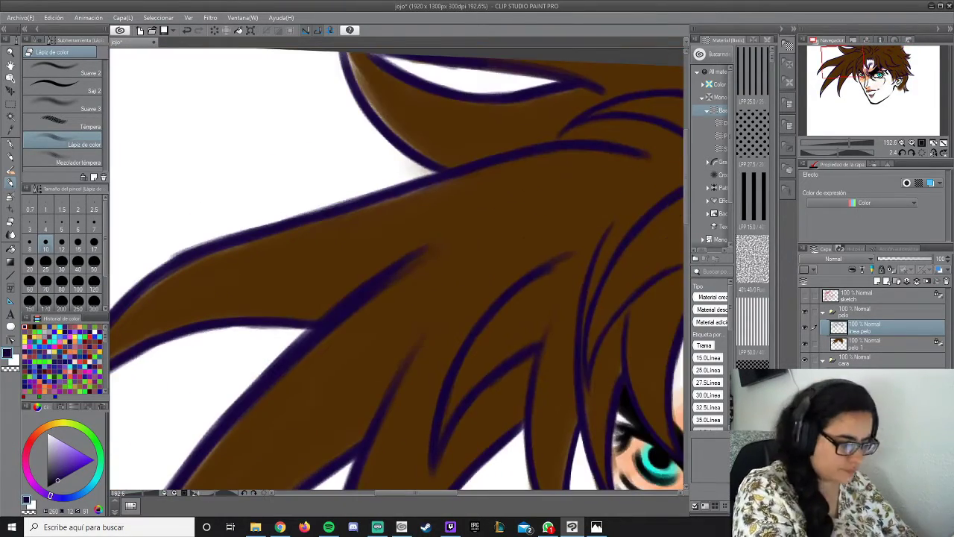
drag(363, 292, 474, 216)
drag(474, 216, 417, 253)
drag(364, 162, 393, 102)
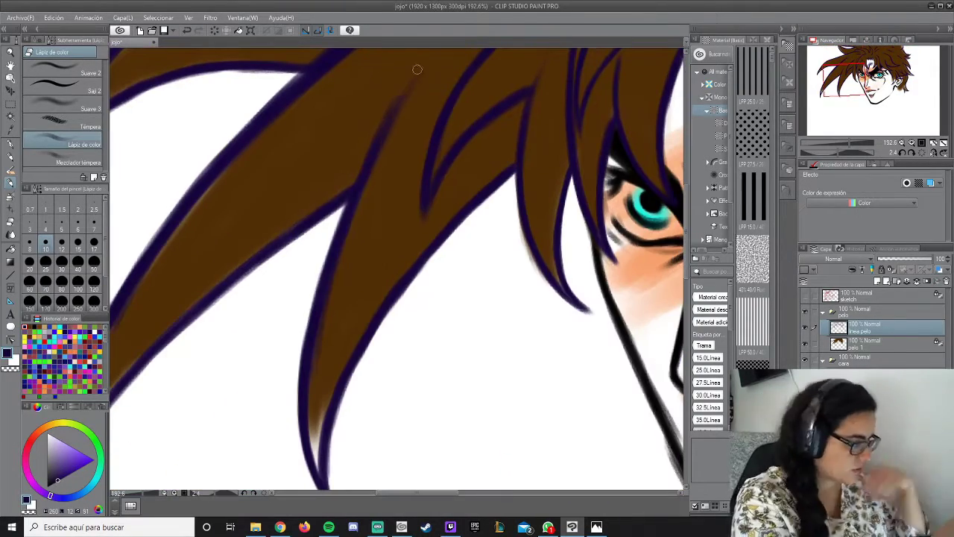
drag(416, 68, 373, 223)
drag(427, 241, 470, 244)
key(comma)
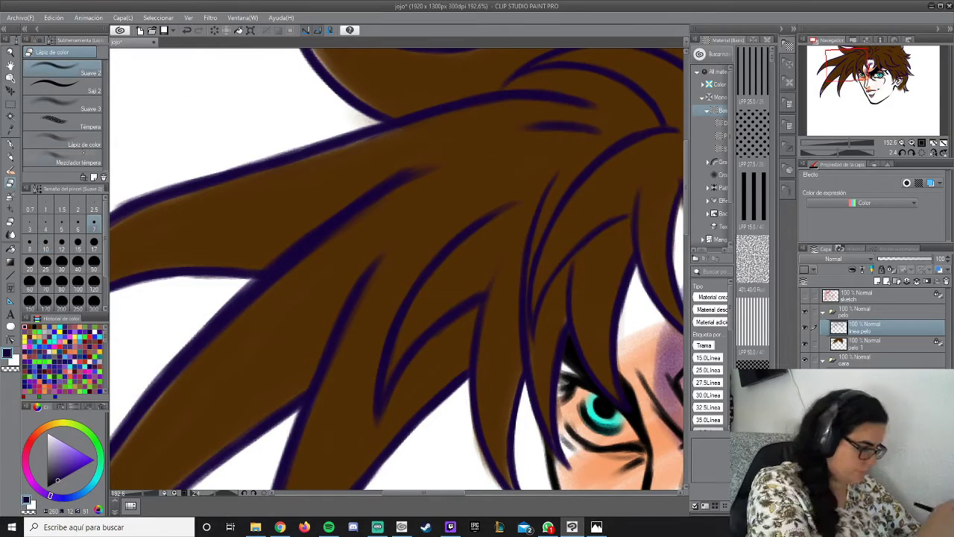
On the hair base layer, sample the brown and extend the fill at the nape behind and below the ear.
mouse_move(395, 268)
mouse_down()
mouse_move(447, 246)
mouse_move(417, 261)
mouse_up()
click(864, 343)
alt+click(448, 358)
mouse_move(373, 238)
mouse_down()
mouse_move(388, 279)
mouse_move(362, 207)
mouse_move(358, 294)
mouse_up()
key(comma)
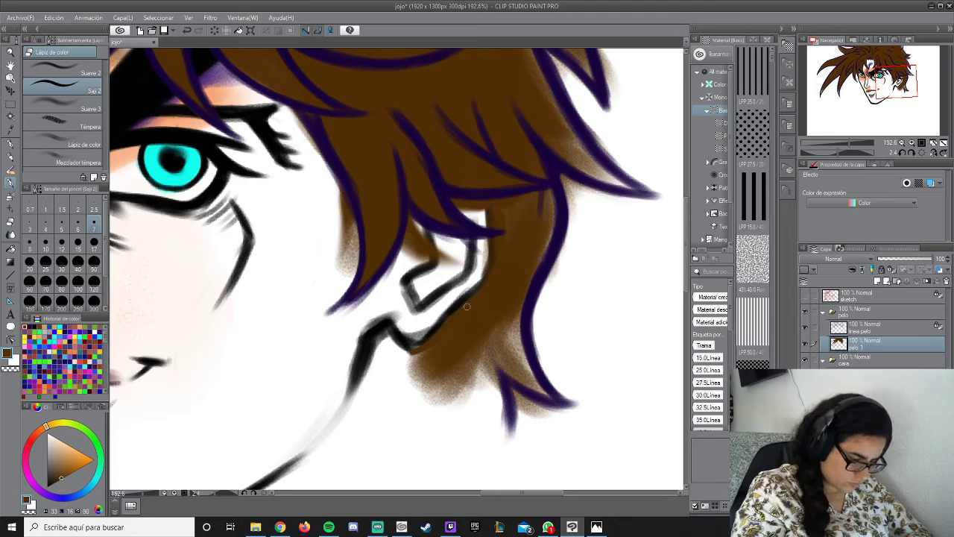
key(comma)
drag(380, 356, 447, 417)
key(comma)
drag(418, 351, 418, 402)
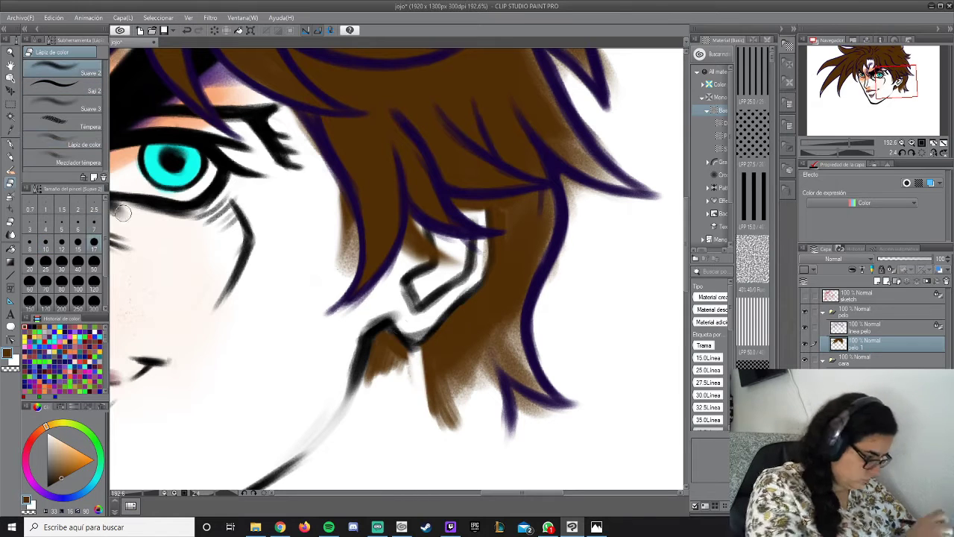
Erase the brown spill below the earlobe, outside the side lock and inside the ear.
drag(402, 335, 350, 395)
drag(354, 186, 341, 277)
drag(313, 120, 298, 157)
mouse_move(425, 238)
mouse_down()
mouse_move(415, 246)
mouse_move(464, 206)
mouse_up()
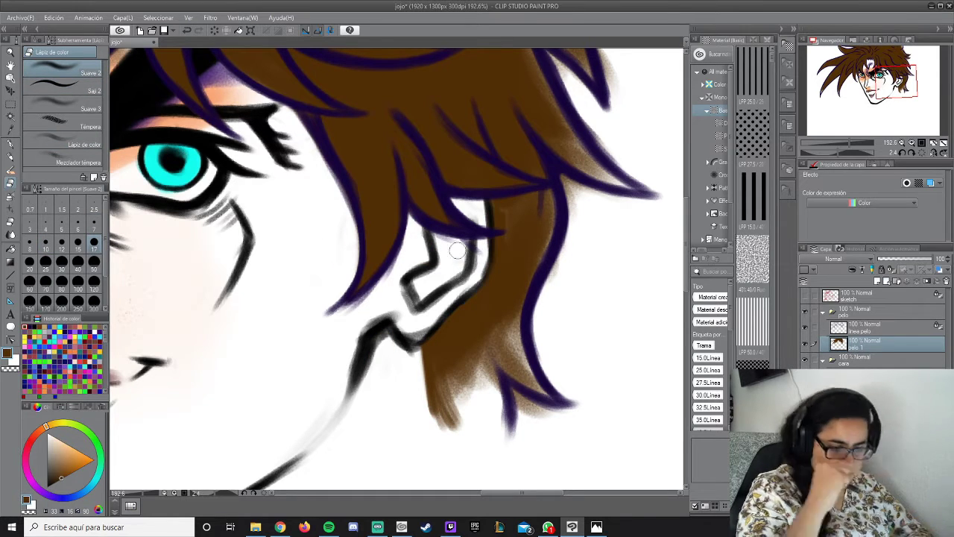
Clean the brown fill's edges along the outer back hair, the windblown locks and the fringe over the forehead.
scroll(595, 387, up, 5)
mouse_move(522, 350)
mouse_down()
mouse_move(554, 260)
mouse_move(507, 127)
mouse_move(477, 104)
mouse_up()
drag(898, 60, 843, 80)
key(comma)
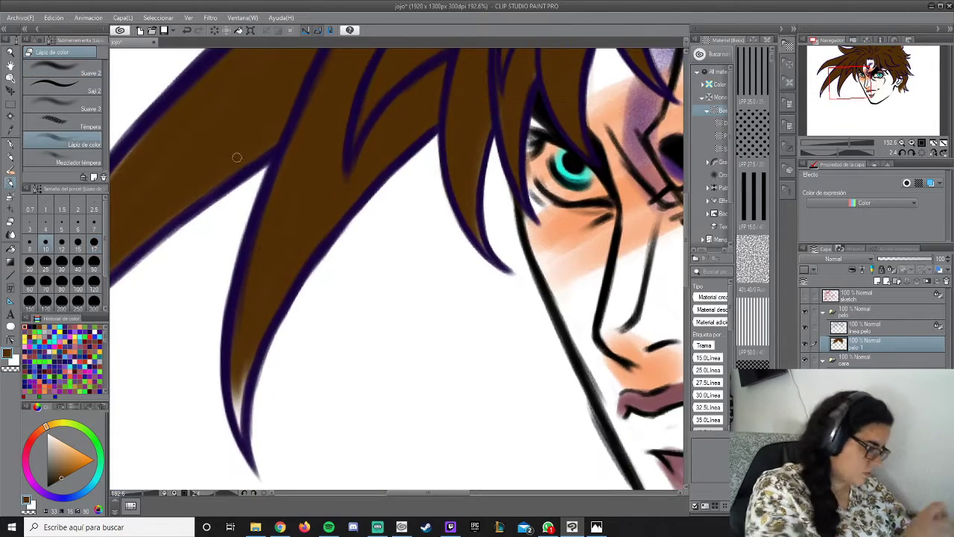
drag(266, 279, 554, 282)
mouse_move(339, 300)
mouse_down()
mouse_move(277, 445)
mouse_move(273, 219)
mouse_move(445, 215)
mouse_up()
drag(609, 176, 493, 252)
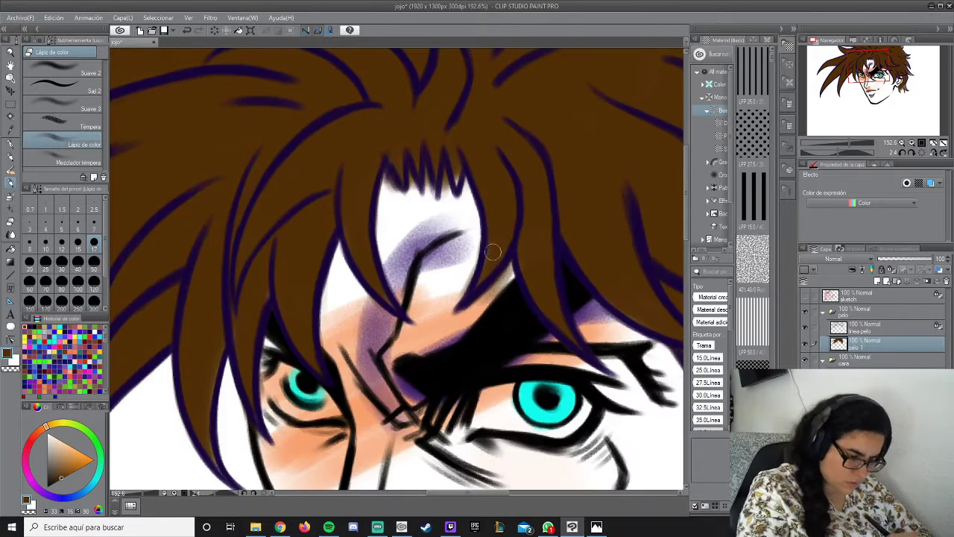
key(b)
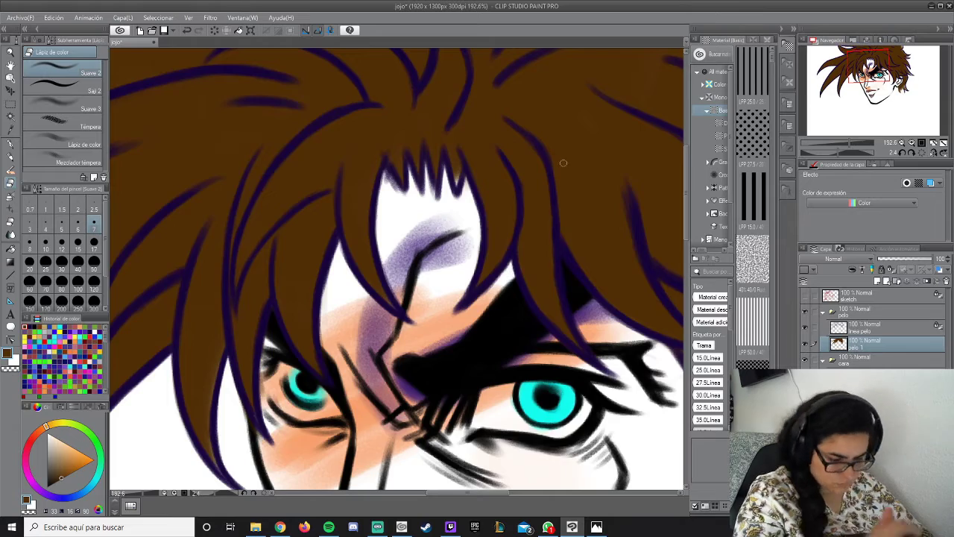
drag(563, 163, 271, 104)
drag(487, 438, 503, 378)
Fill the remaining gaps in the nape hair with brown and give it a clean lower end.
ctrl+shift+click(503, 379)
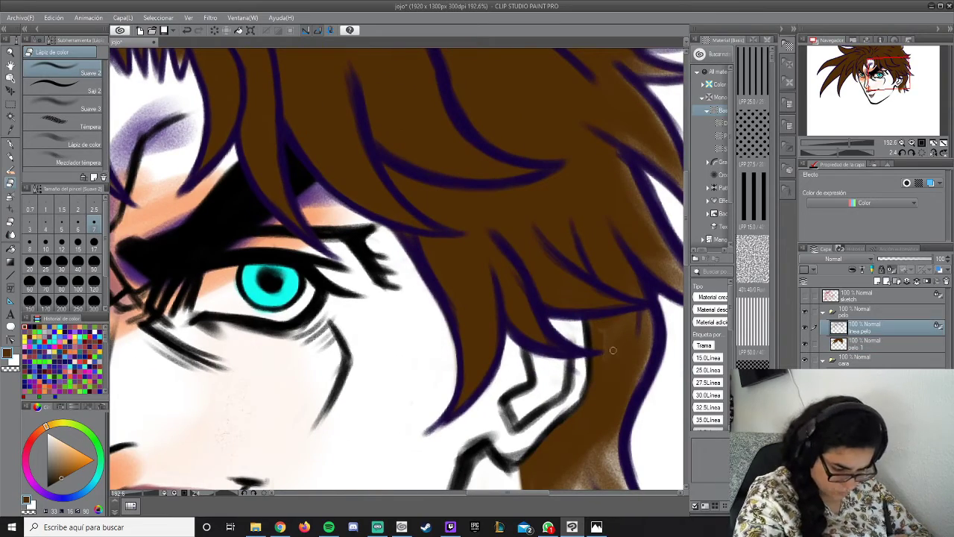
drag(115, 76, 404, 252)
scroll(396, 268, down, 5)
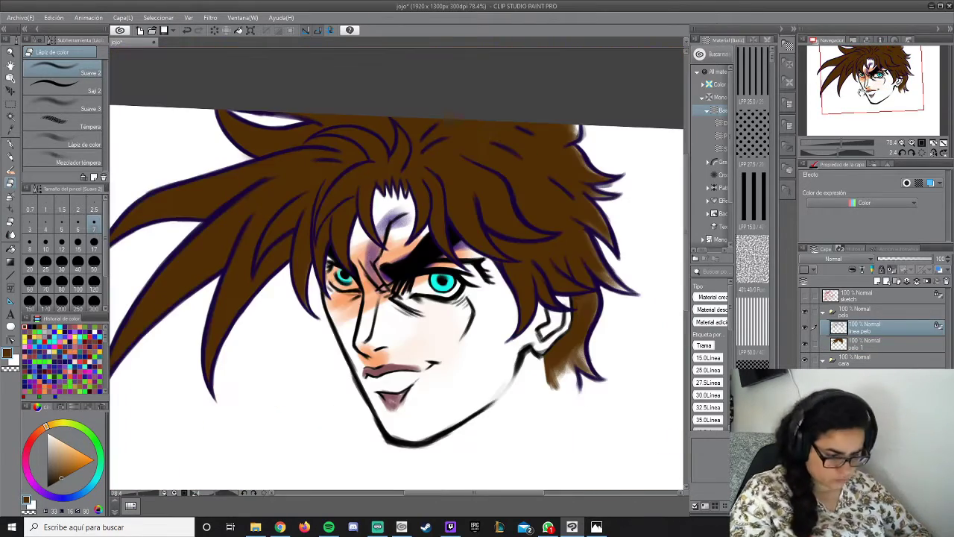
click(75, 144)
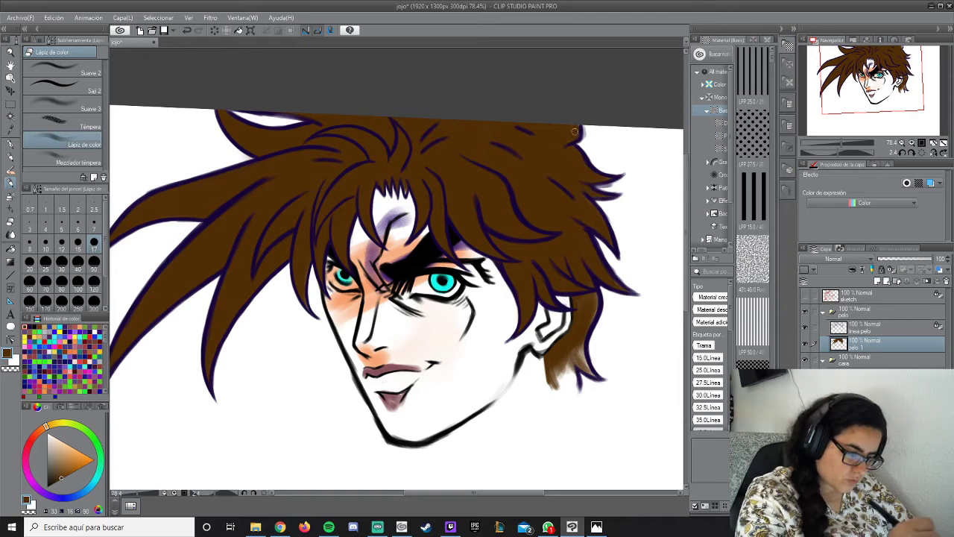
key(comma)
key(comma)
key(comma)
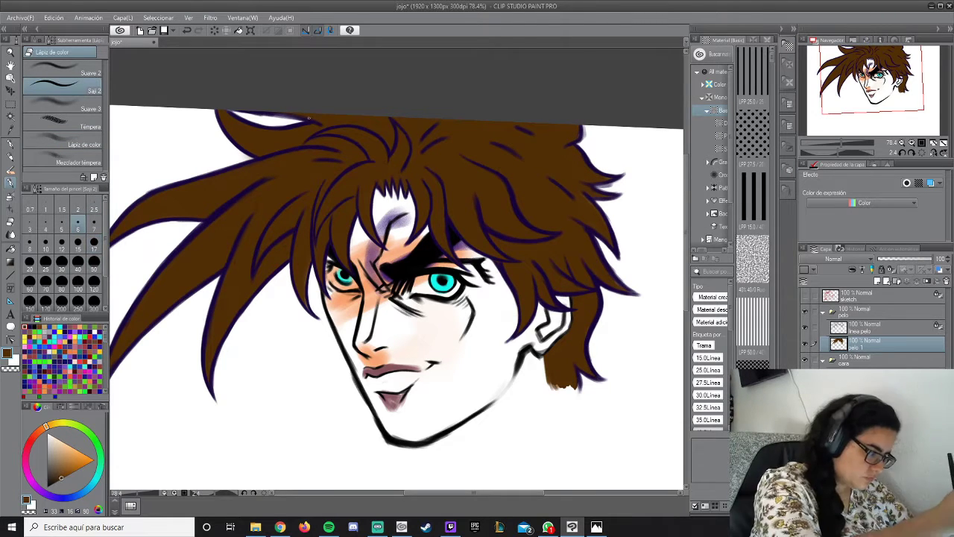
Add a clipped layer named pelo brillo and recolour the hair base layer with a darker brown.
click(865, 359)
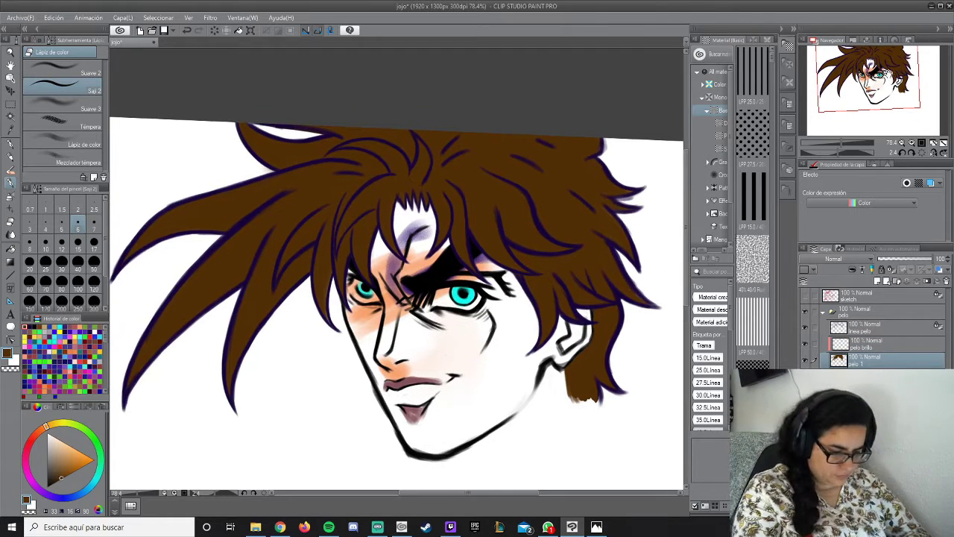
click(56, 478)
key(alt+Delete)
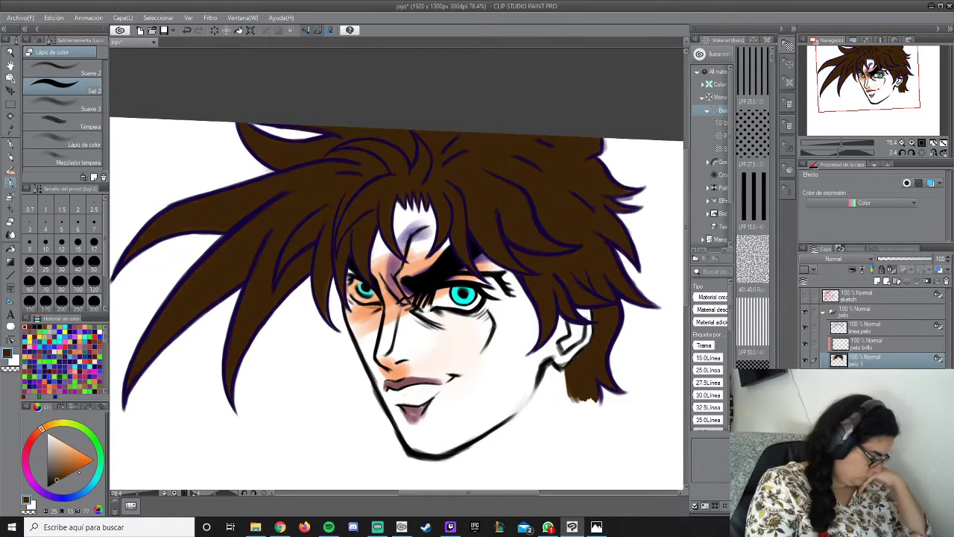
On the pelo brillo layer, paint golden highlights on the fringe strand and the pointed lock above the eye.
click(864, 342)
click(63, 142)
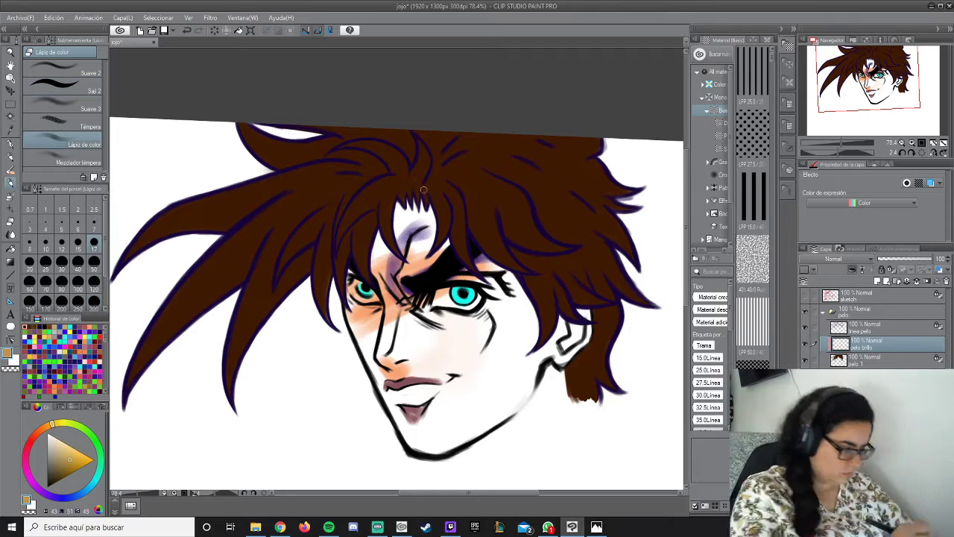
drag(448, 191, 467, 264)
scroll(472, 240, up, 5)
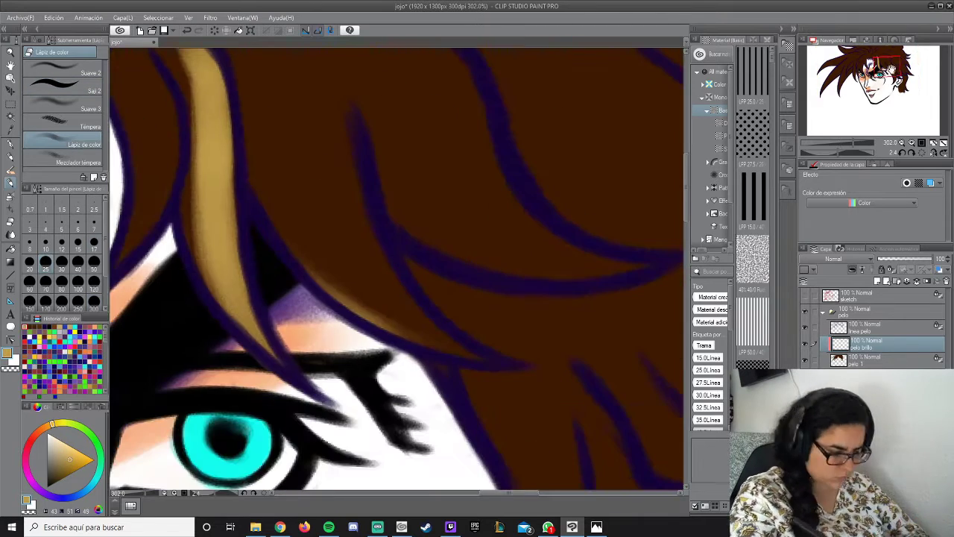
drag(437, 345, 343, 182)
mouse_move(336, 149)
mouse_down()
mouse_move(493, 361)
mouse_move(388, 306)
mouse_move(347, 217)
mouse_up()
click(93, 222)
mouse_move(364, 274)
mouse_down()
mouse_move(326, 100)
mouse_move(325, 114)
mouse_up()
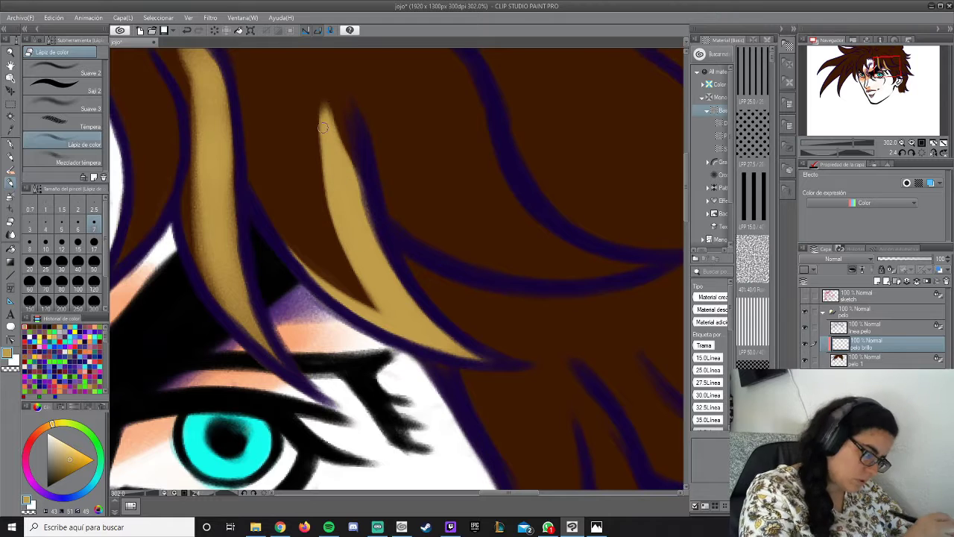
drag(390, 294, 316, 324)
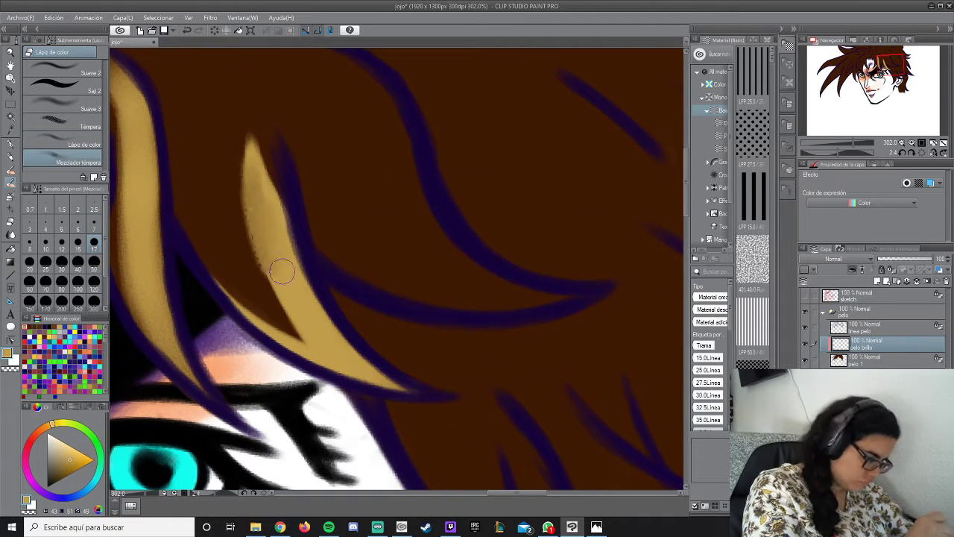
Smooth the pointed lock's highlight and paint a golden highlight along the long curved lock beside it.
drag(279, 270, 249, 162)
drag(294, 237, 569, 300)
mouse_move(373, 149)
mouse_down()
mouse_move(373, 414)
mouse_move(373, 287)
mouse_up()
mouse_move(213, 149)
mouse_down()
mouse_move(355, 245)
mouse_move(469, 411)
mouse_move(335, 213)
mouse_move(494, 437)
mouse_move(567, 435)
mouse_up()
drag(169, 114, 237, 173)
drag(338, 253, 468, 426)
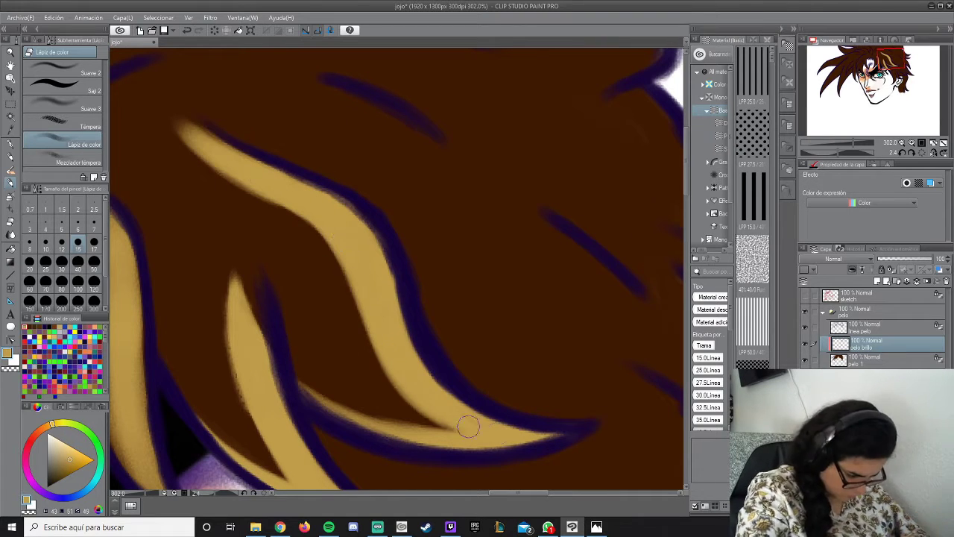
Paint golden highlights on the side lock in front of the ear and the small locks above the ear.
scroll(338, 166, down, 5)
drag(337, 161, 365, 343)
drag(332, 132, 357, 253)
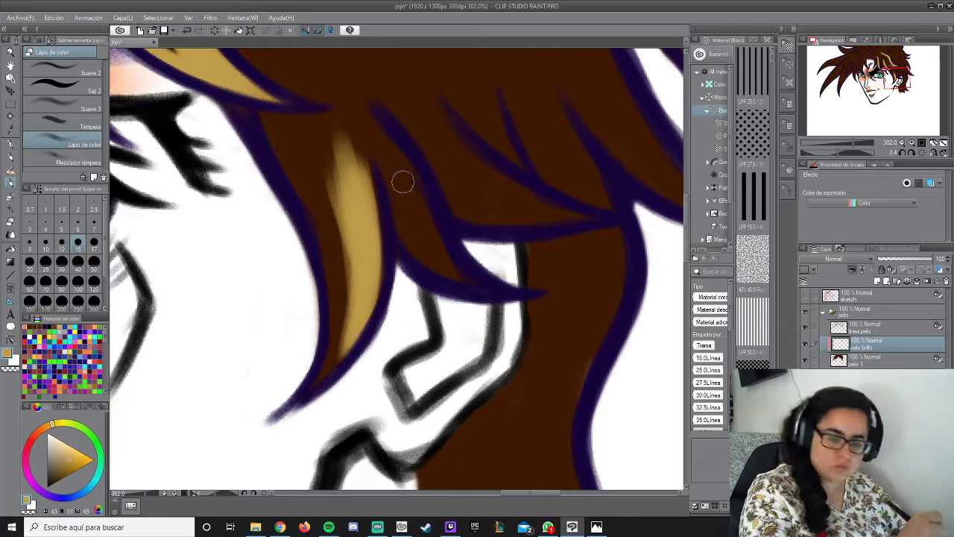
drag(373, 123, 469, 285)
mouse_move(418, 97)
mouse_down()
mouse_move(589, 205)
mouse_move(566, 224)
mouse_up()
drag(466, 56, 522, 167)
Paint a golden highlight down the nape hair behind the ear.
click(900, 84)
drag(522, 101, 477, 366)
drag(387, 462, 426, 305)
Paint golden highlights on the pointed outer locks at the back of the head, up towards the crown.
scroll(373, 373, up, 5)
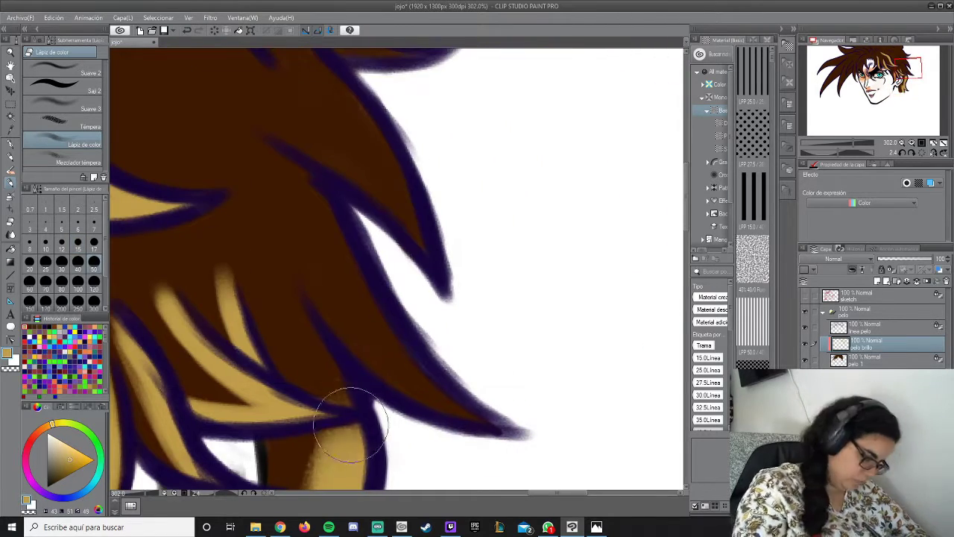
drag(507, 431, 314, 191)
drag(406, 362, 305, 223)
mouse_move(265, 142)
mouse_down()
mouse_move(351, 245)
mouse_move(423, 250)
mouse_up()
scroll(395, 269, up, 5)
drag(462, 291, 358, 224)
drag(477, 223, 362, 160)
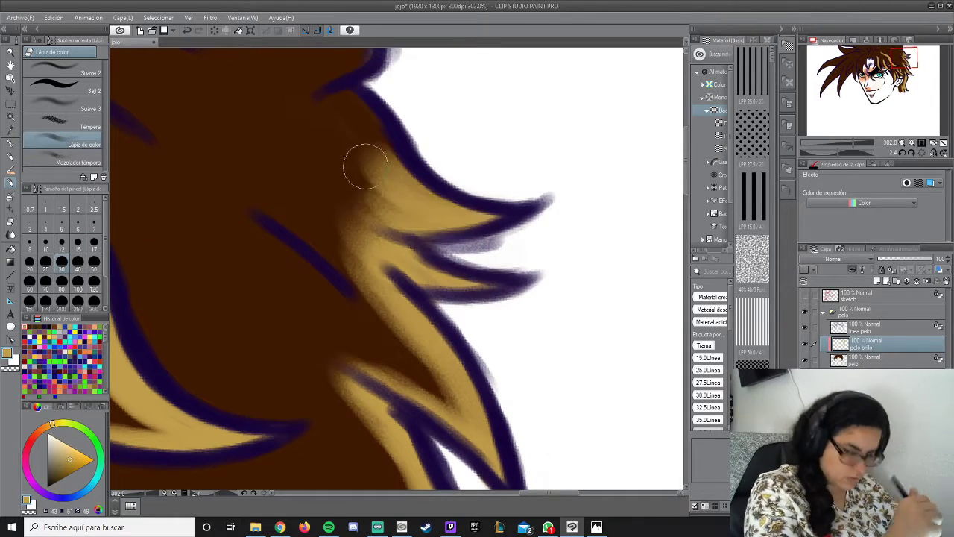
drag(313, 89, 442, 215)
Paint golden highlights on the crown tufts, the fringe around the forehead and the curved tuft at the canvas edge.
scroll(441, 216, down, 5)
mouse_move(395, 268)
mouse_down()
mouse_move(447, 335)
mouse_move(364, 249)
mouse_move(418, 283)
mouse_move(432, 276)
mouse_move(330, 252)
mouse_move(479, 301)
mouse_move(807, 279)
mouse_up()
key(ctrl+z)
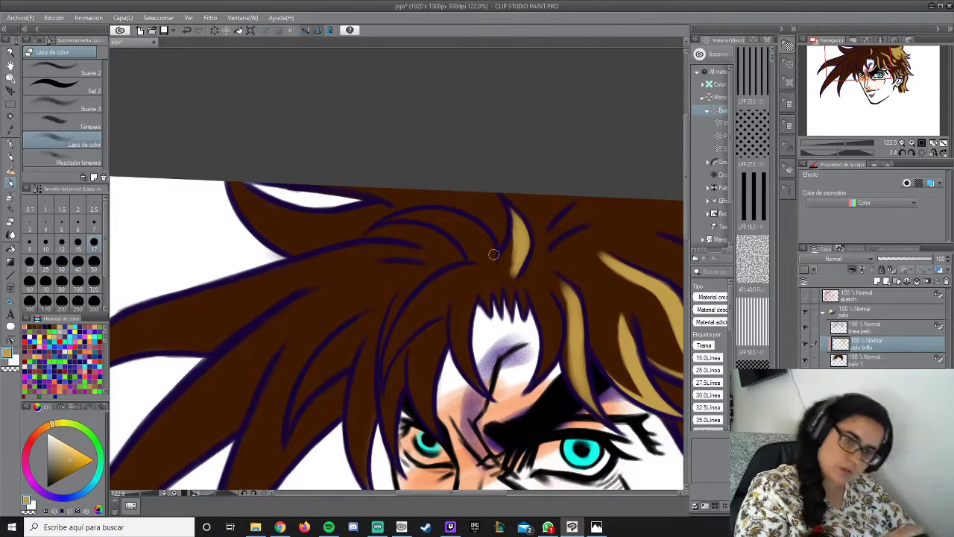
drag(493, 254, 425, 208)
drag(558, 345, 547, 360)
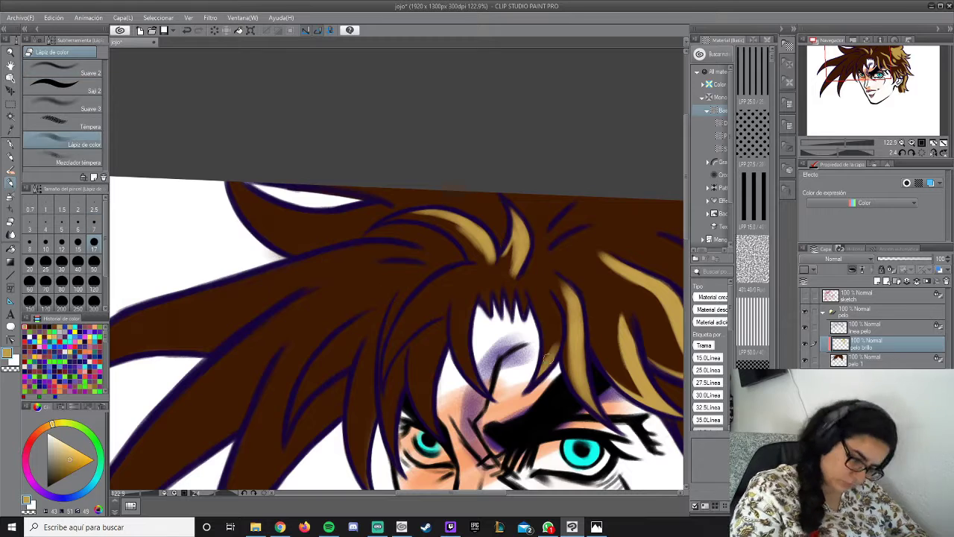
drag(436, 424, 479, 352)
mouse_move(279, 116)
mouse_down()
mouse_move(387, 146)
mouse_move(428, 126)
mouse_up()
Add a clipped layer named pelo sombra and paint soft dark blue shadows over the windblown locks.
key(ctrl+shift+n)
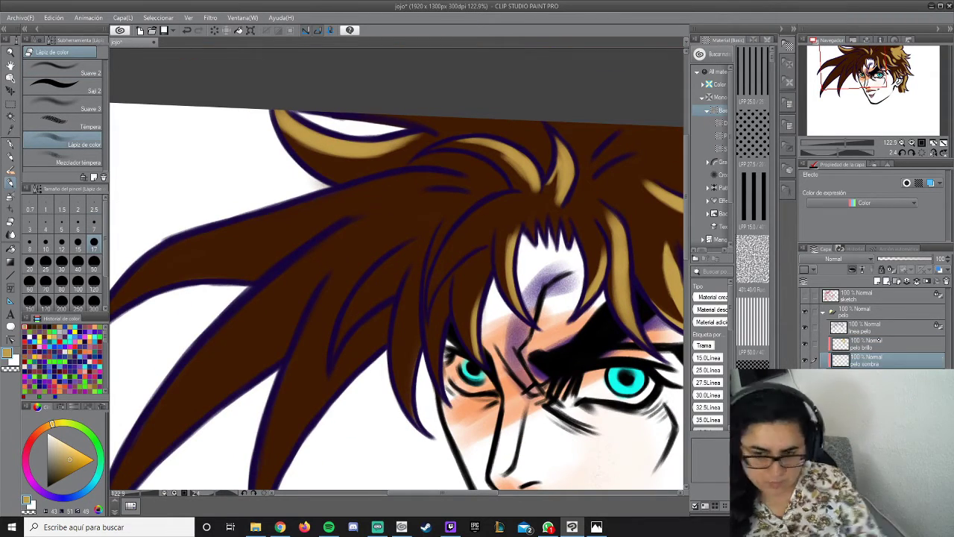
scroll(380, 279, down, 3)
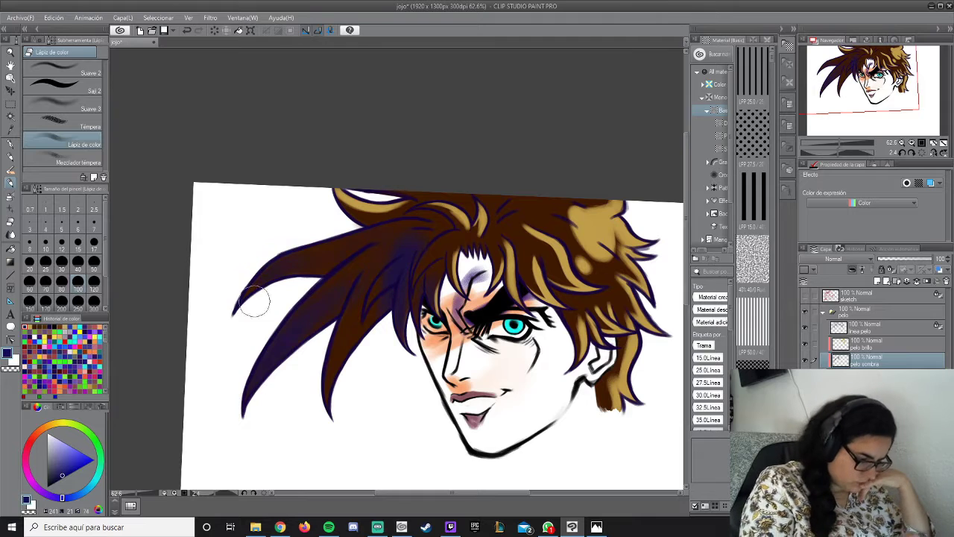
drag(253, 302, 328, 365)
scroll(462, 269, up, 3)
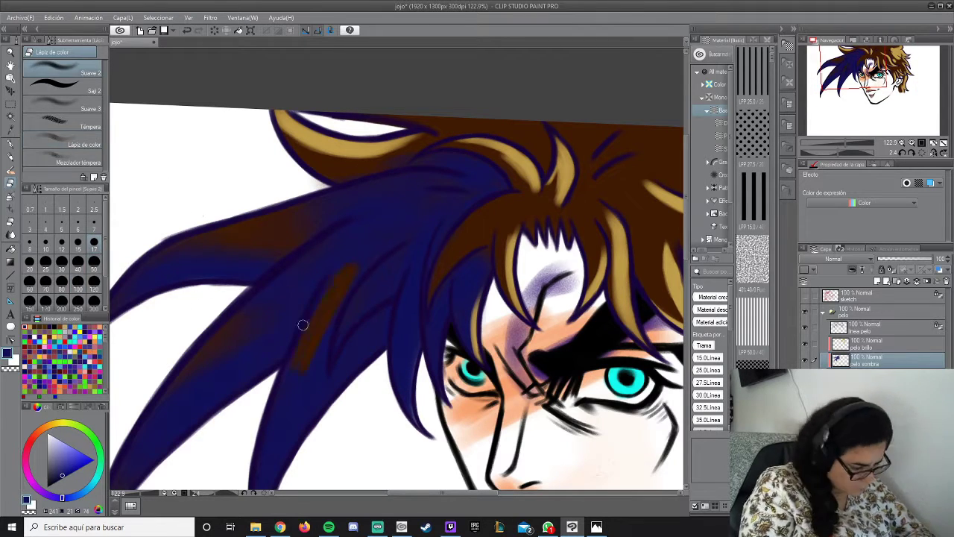
On another clipped shadow layer, paint teal tints over the lock tips, crown and side hair, and recolour them magenta.
scroll(410, 132, down, 3)
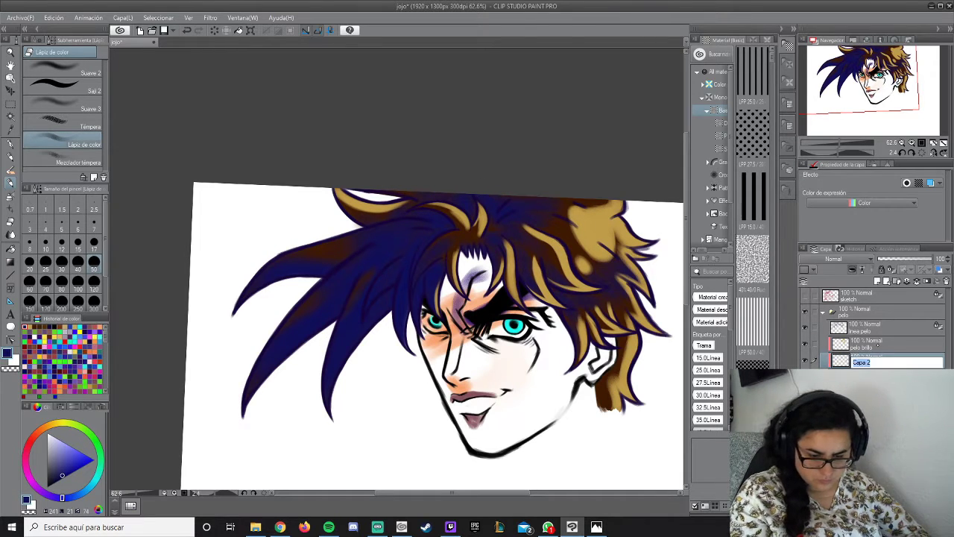
drag(62, 475, 79, 465)
drag(287, 344, 250, 403)
drag(358, 336, 328, 403)
drag(394, 270, 369, 302)
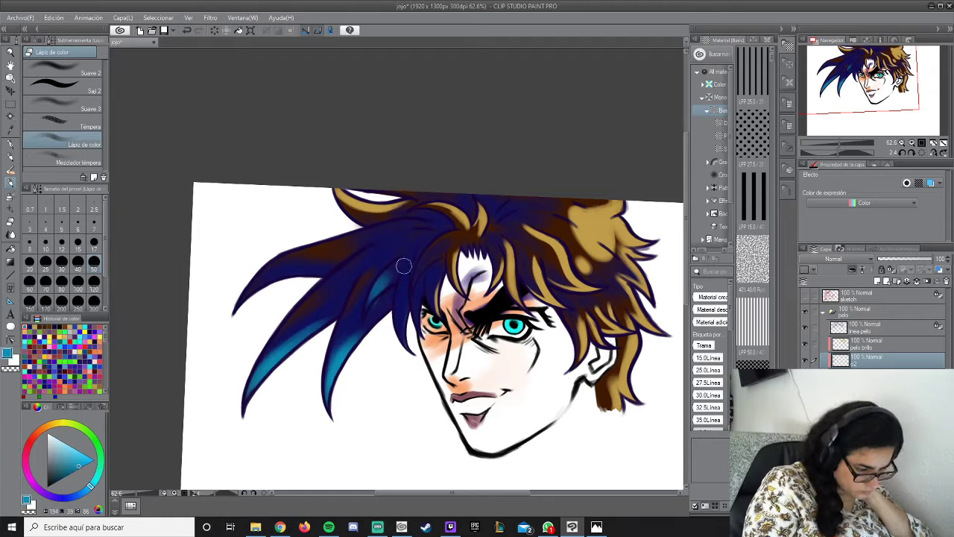
drag(380, 240, 432, 232)
mouse_move(542, 287)
mouse_down()
mouse_move(628, 282)
mouse_move(362, 271)
mouse_move(331, 304)
mouse_move(349, 329)
mouse_up()
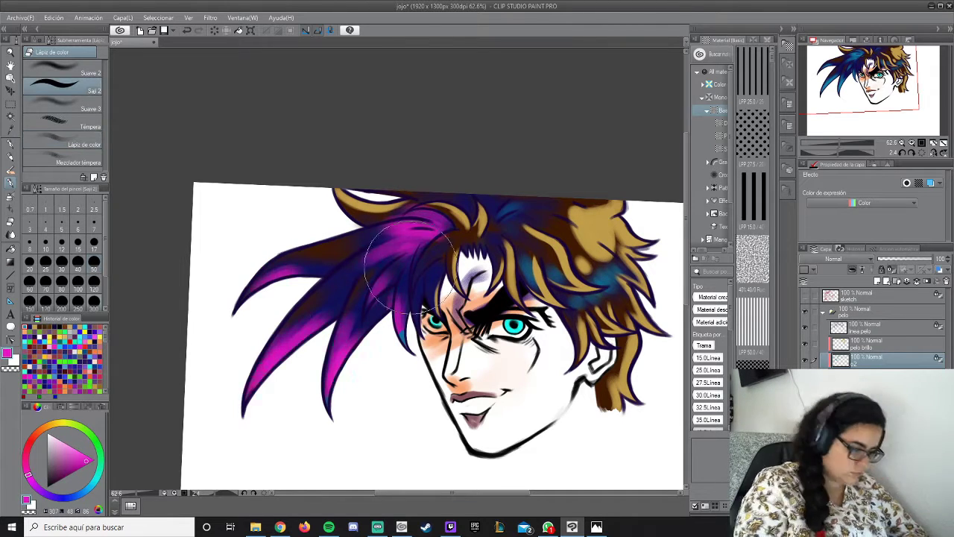
Add a clipped layer above the golden highlights and paint white shine on the crown tufts and front fringe strands.
click(887, 344)
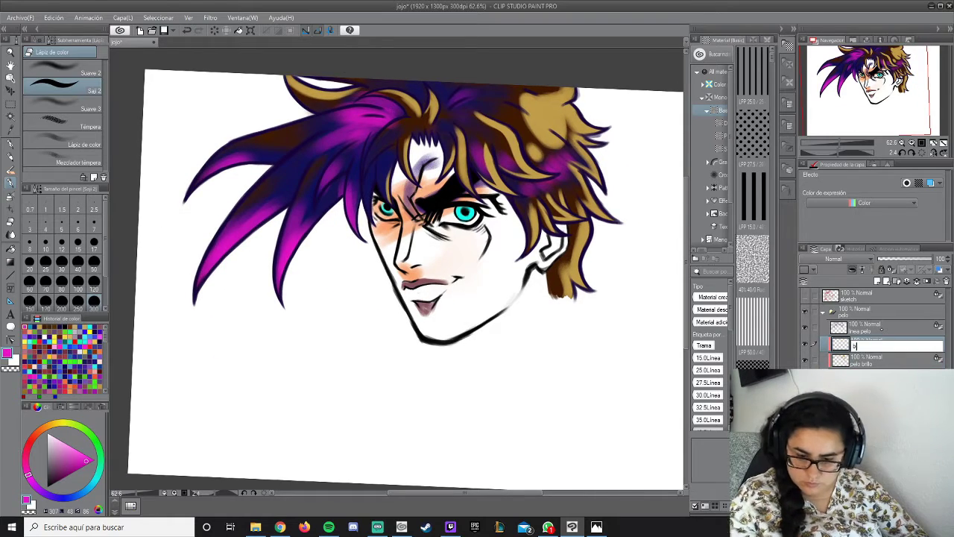
scroll(387, 291, up, 5)
drag(387, 290, 284, 474)
click(64, 144)
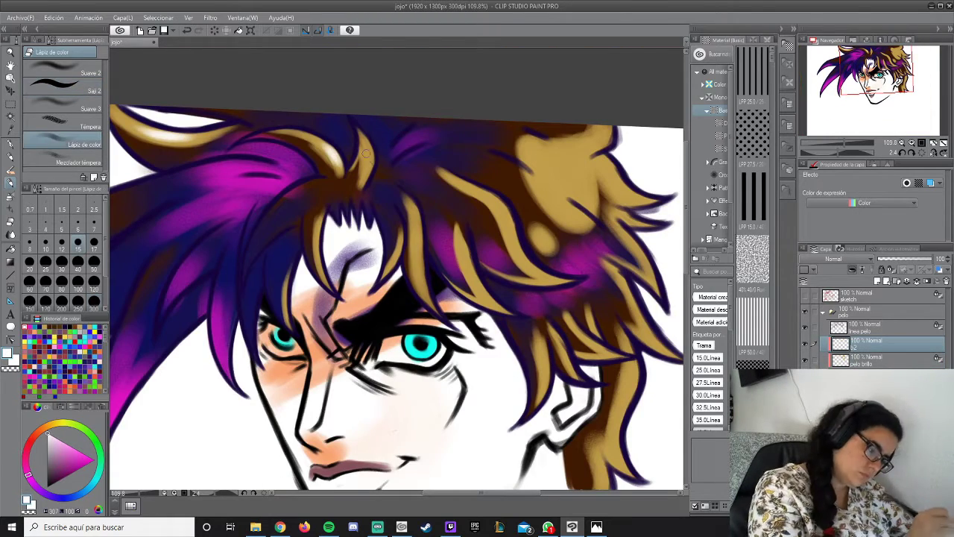
drag(365, 152, 372, 173)
drag(419, 216, 395, 272)
Paint white shine on the golden highlights of the long curved lock and the back and side hair.
mouse_move(512, 229)
mouse_down()
mouse_move(548, 242)
mouse_move(559, 149)
mouse_up()
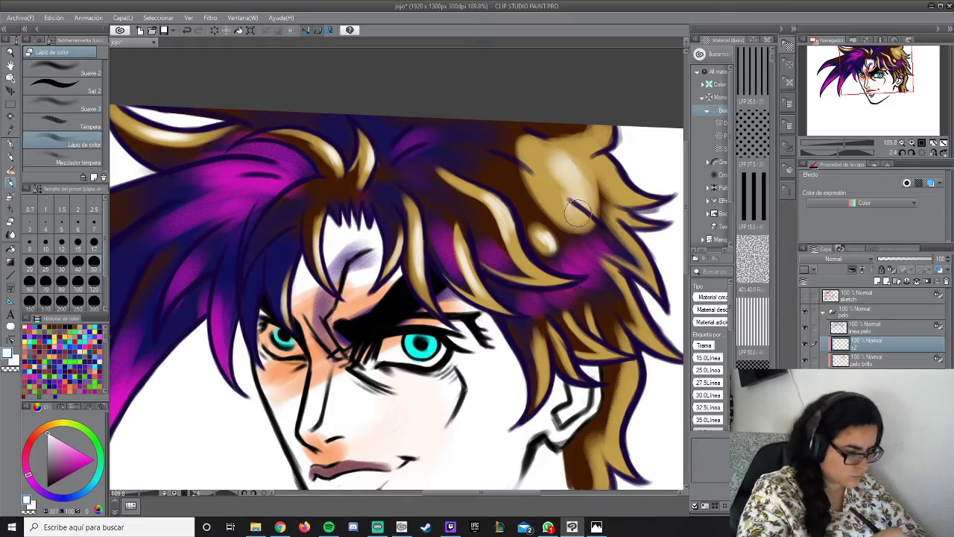
drag(567, 209, 601, 163)
drag(657, 280, 562, 220)
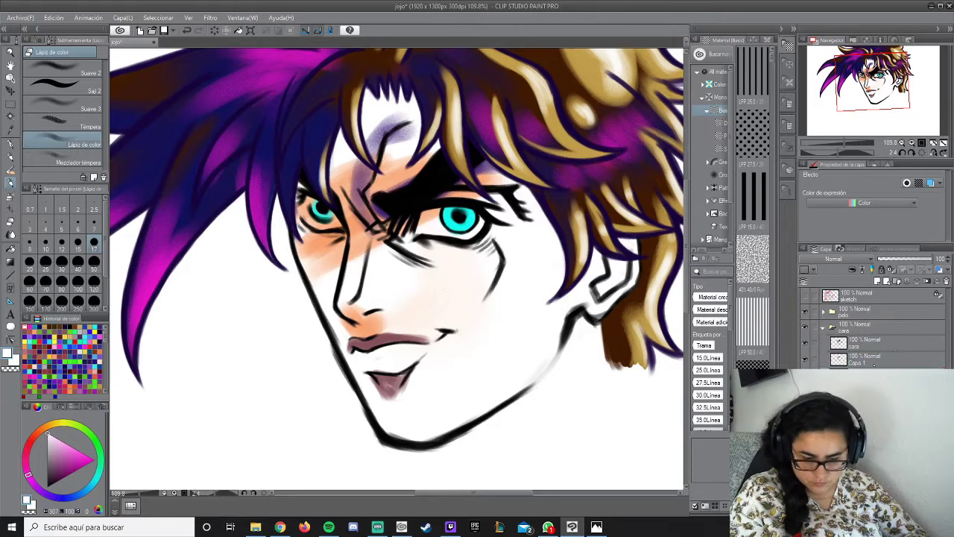
Sample the pale cream skin tone, fill the face and ear with it, and set up a clipped layer above the fill.
alt+click(393, 272)
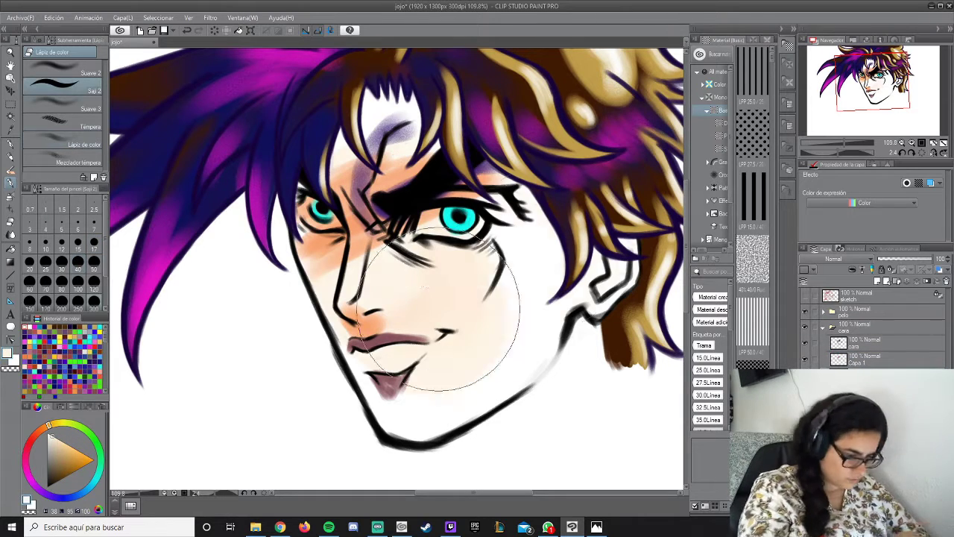
key(comma)
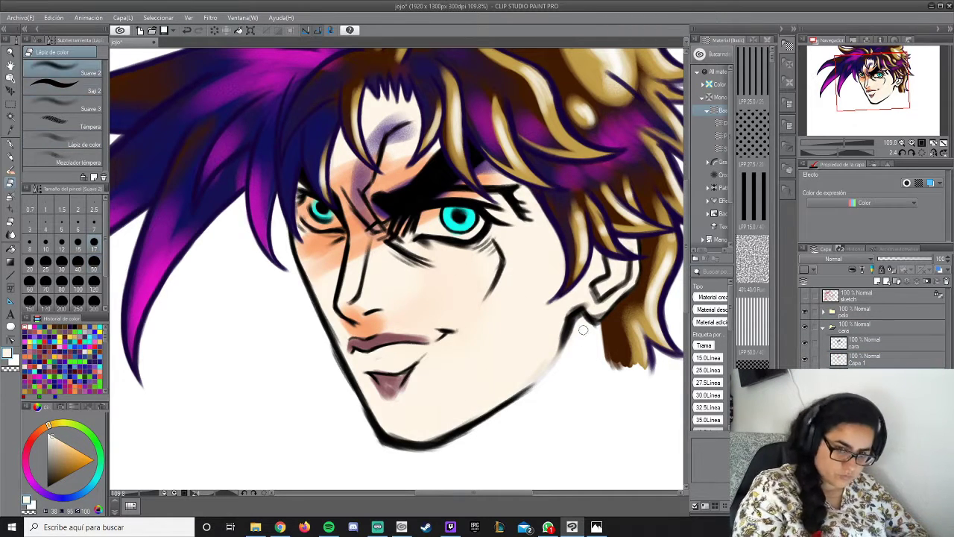
key(period)
key(alt+bracketright)
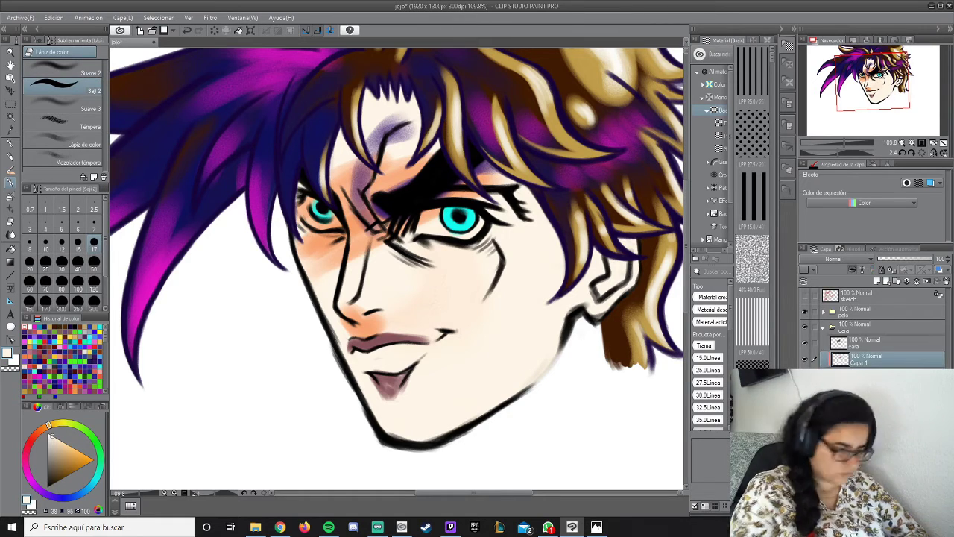
Blend the orange and purple tints over the forehead, nose and eye area, and sample orange as the paint colour.
key(period)
key(period)
key(period)
key(period)
drag(387, 142, 320, 212)
alt+click(457, 147)
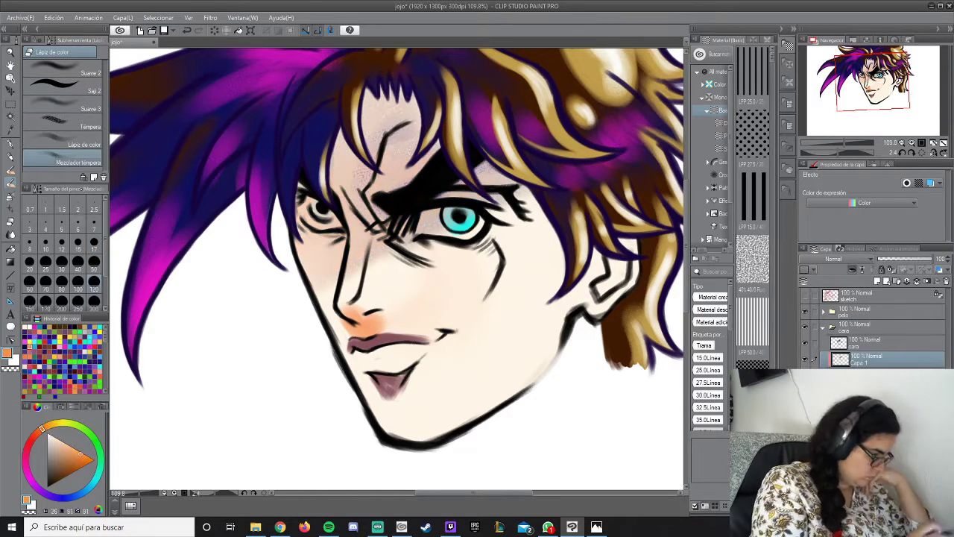
Paint and blend orange shading over the forehead, cheeks, nose, mouth and chin, and inside the ear.
key(comma)
drag(328, 246, 288, 276)
drag(455, 253, 448, 321)
mouse_move(418, 358)
mouse_down()
mouse_move(462, 272)
mouse_move(454, 324)
mouse_move(306, 298)
mouse_up()
key(period)
mouse_move(313, 253)
mouse_down()
mouse_move(387, 119)
mouse_move(342, 216)
mouse_up()
drag(358, 402, 488, 205)
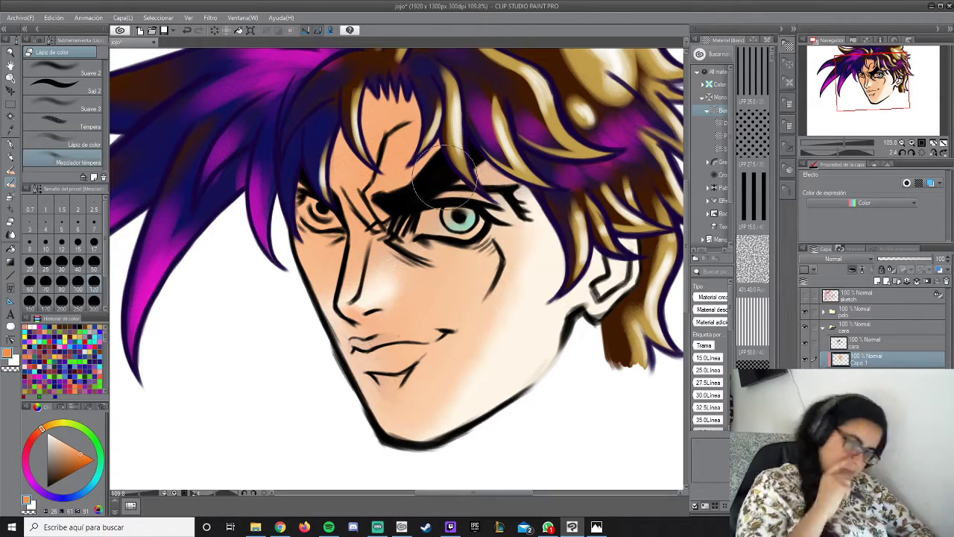
key(comma)
mouse_move(622, 246)
mouse_down()
mouse_move(604, 288)
mouse_move(609, 242)
mouse_move(588, 272)
mouse_up()
key(period)
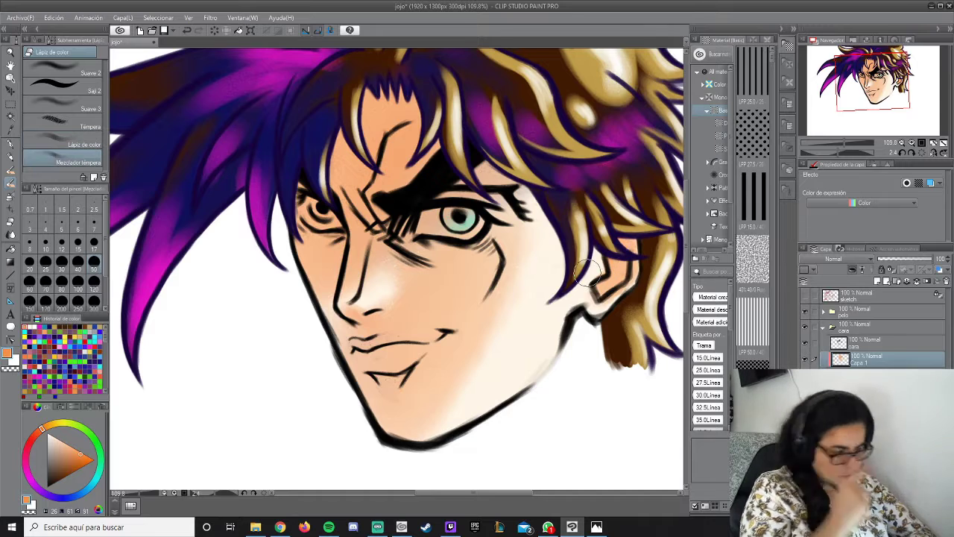
On a new clipped layer, shade the forehead, shadowed cheek and side of the nose in dark reddish brown.
key(comma)
click(67, 472)
mouse_move(373, 212)
mouse_down()
mouse_move(299, 276)
mouse_move(313, 283)
mouse_up()
drag(373, 253, 380, 112)
drag(365, 224, 321, 291)
drag(395, 149, 328, 261)
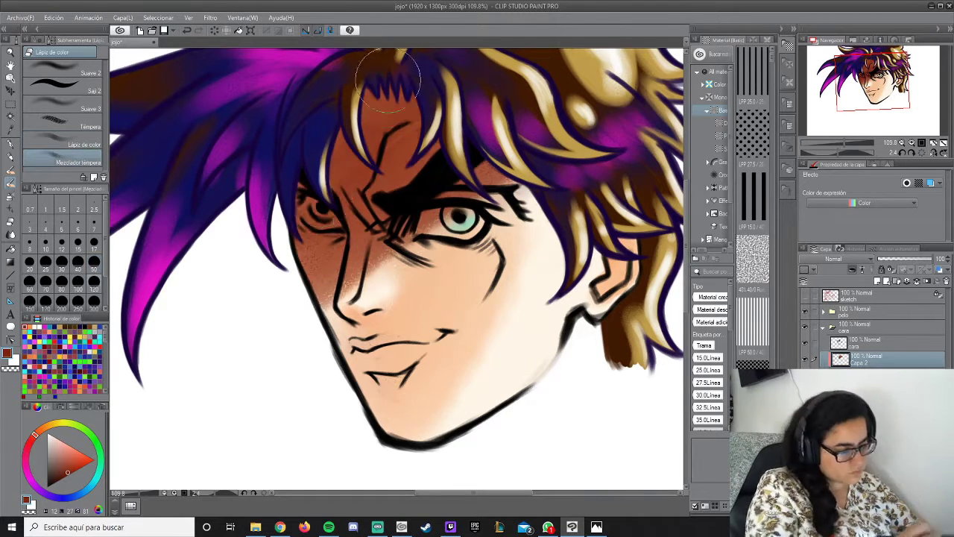
drag(358, 194, 283, 299)
Add finer reddish-brown shadows around the eyes and brow, then shade and blend the lips and the area below them.
key(period)
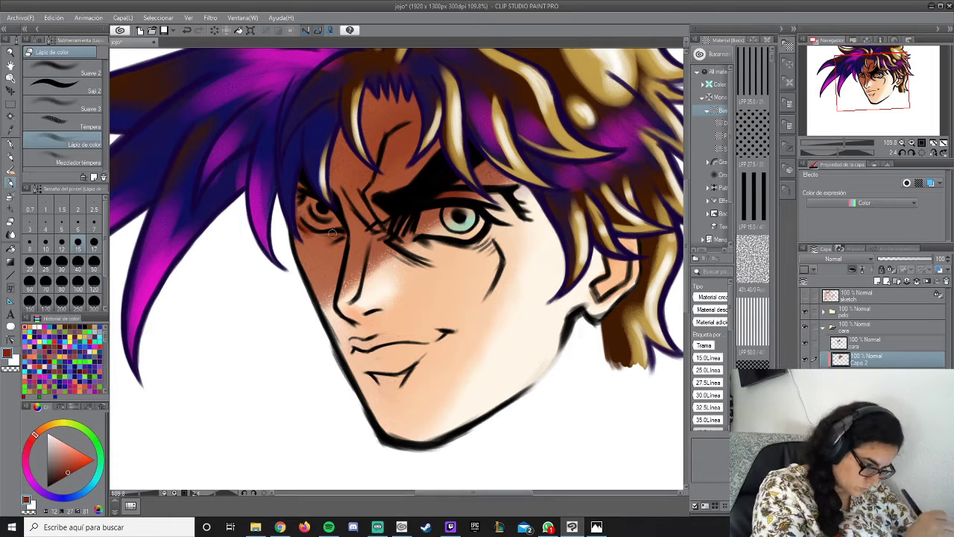
drag(398, 239, 367, 205)
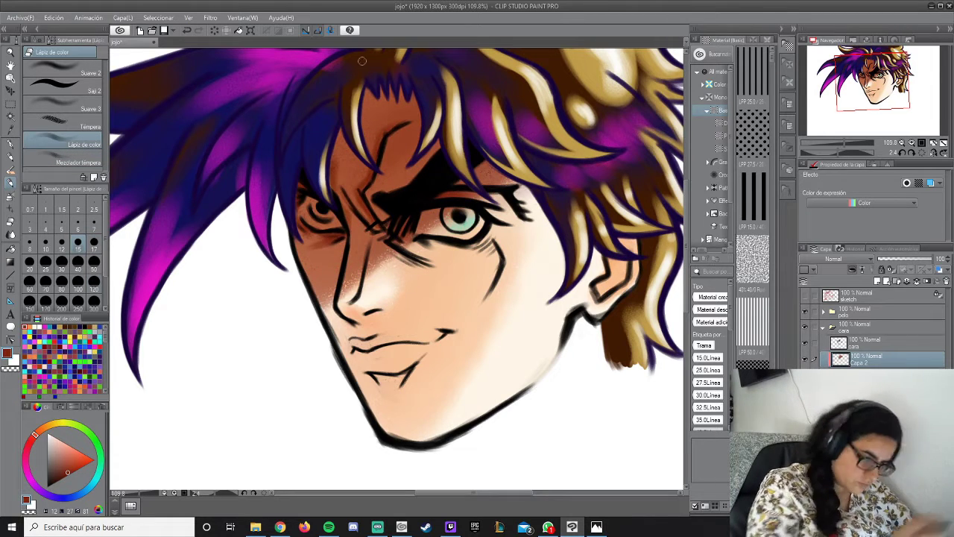
key(period)
mouse_move(378, 322)
mouse_down()
mouse_move(395, 269)
mouse_move(369, 325)
mouse_move(388, 310)
mouse_move(362, 346)
mouse_move(387, 339)
mouse_move(400, 283)
mouse_move(383, 335)
mouse_move(449, 340)
mouse_move(349, 349)
mouse_move(397, 374)
mouse_move(374, 383)
mouse_move(351, 351)
mouse_move(385, 337)
mouse_up()
key(comma)
key(period)
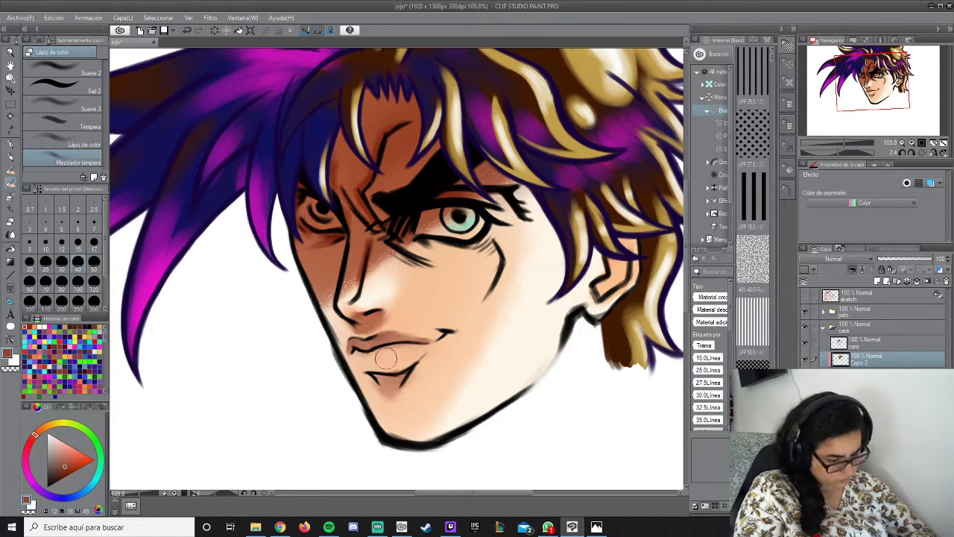
Add another clipped layer and paint pink accents around the eyes, along the nose and under the lower lip.
click(877, 280)
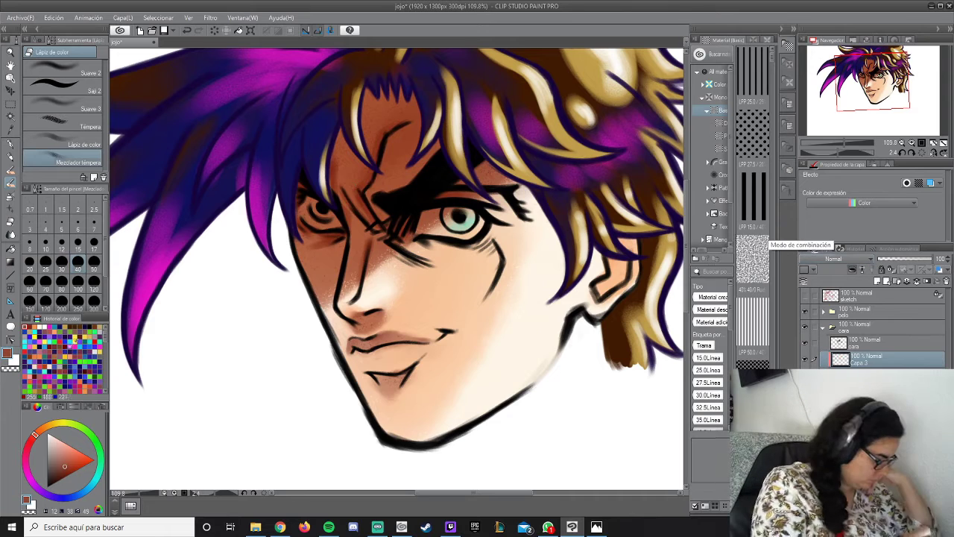
key(comma)
click(72, 345)
drag(436, 196, 481, 192)
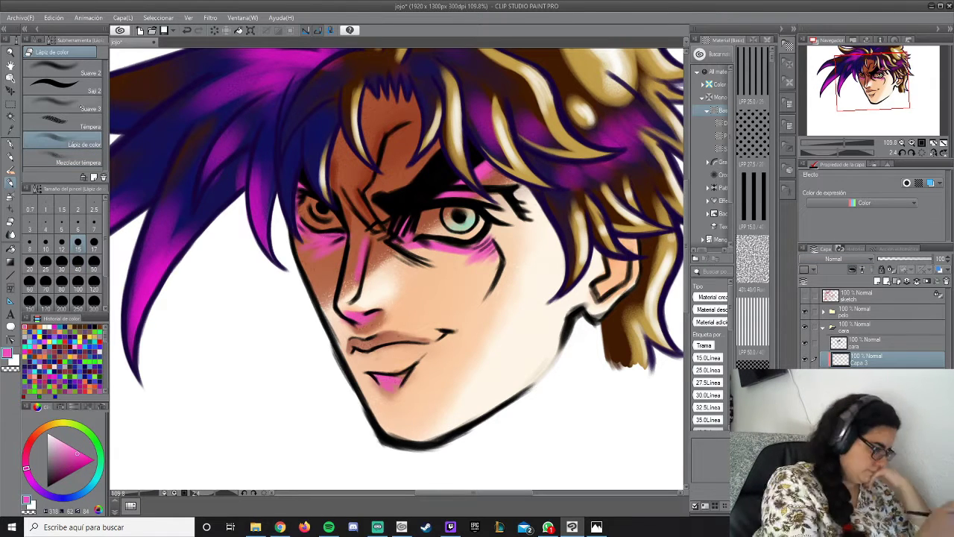
Blend the pink accents softly into the skin around the eyes, nose and brow.
key(period)
drag(365, 242, 350, 305)
drag(462, 188, 477, 254)
key(comma)
mouse_move(357, 220)
mouse_down()
mouse_move(381, 165)
mouse_move(398, 211)
mouse_up()
key(period)
Recolour the pink face accents teal, keeping their painted shapes.
key(comma)
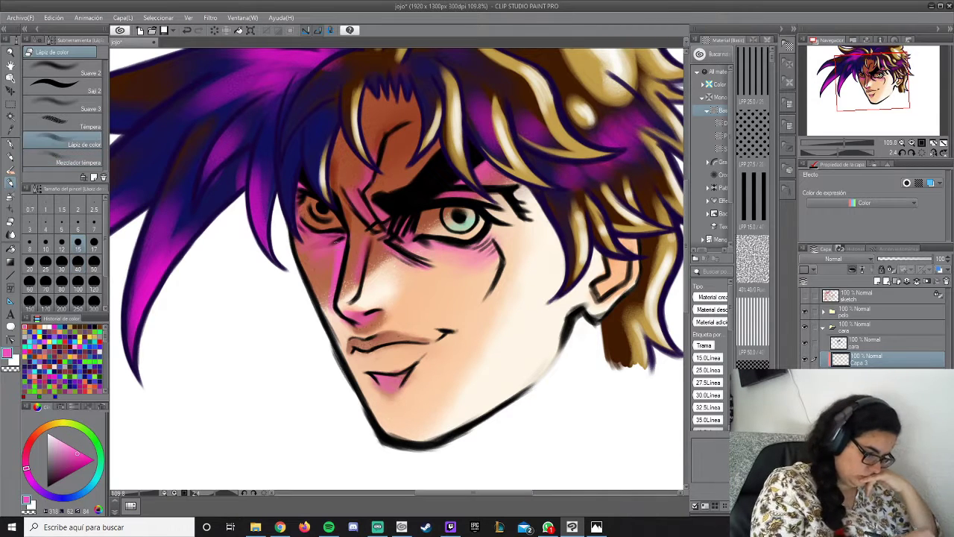
key(period)
mouse_move(377, 382)
mouse_down()
mouse_move(399, 383)
mouse_move(351, 383)
mouse_up()
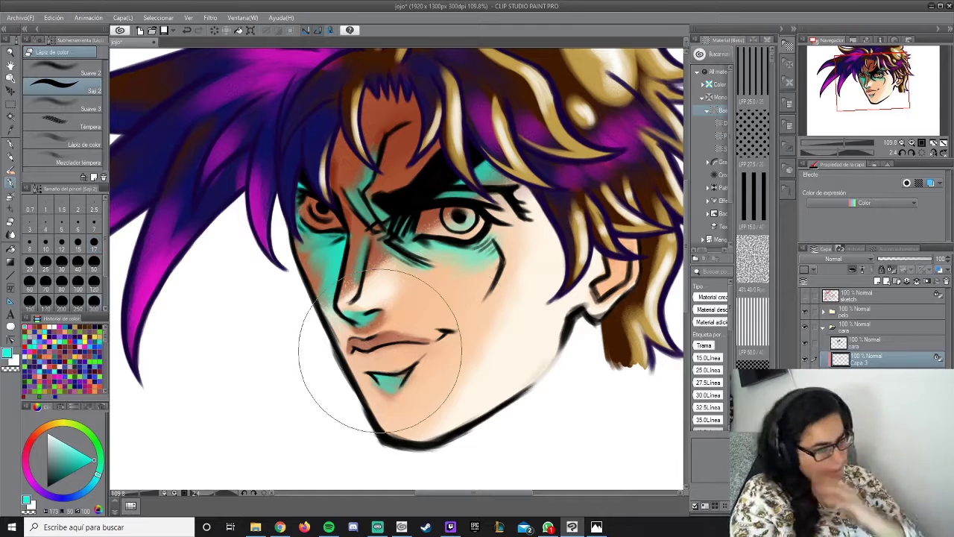
Extend the teal accents along the shadowed cheek, the forehead edges beside the fringe and below the hairline.
key(comma)
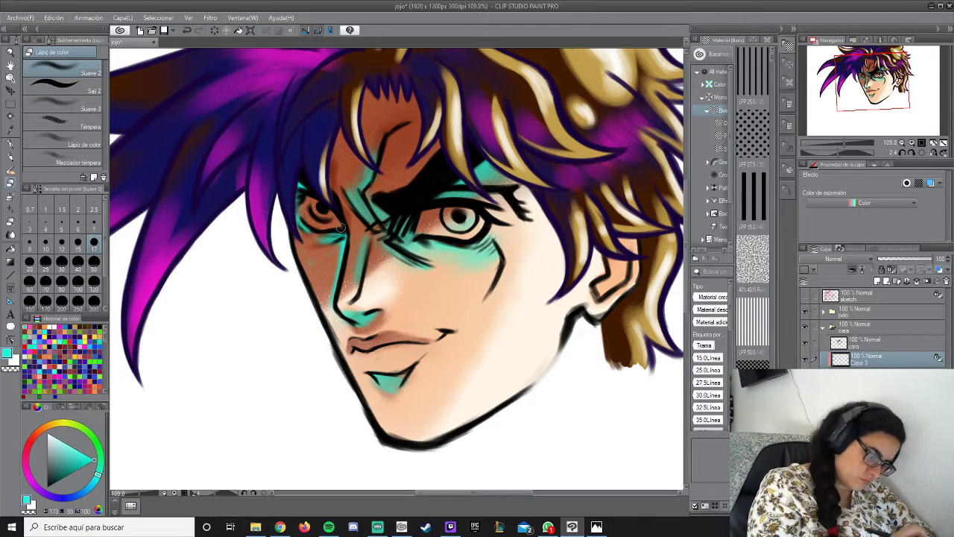
key(comma)
key(comma)
drag(328, 231, 306, 246)
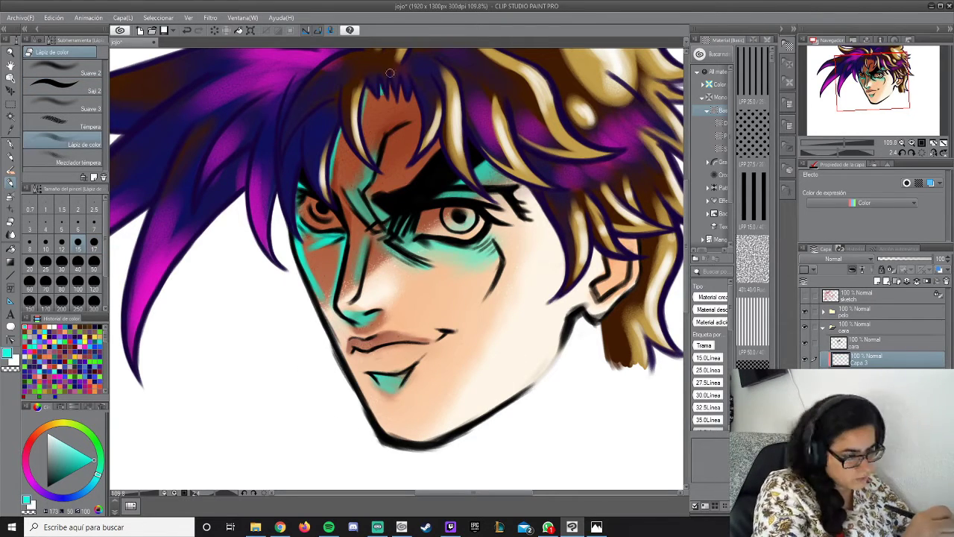
drag(421, 145, 408, 182)
drag(380, 130, 351, 179)
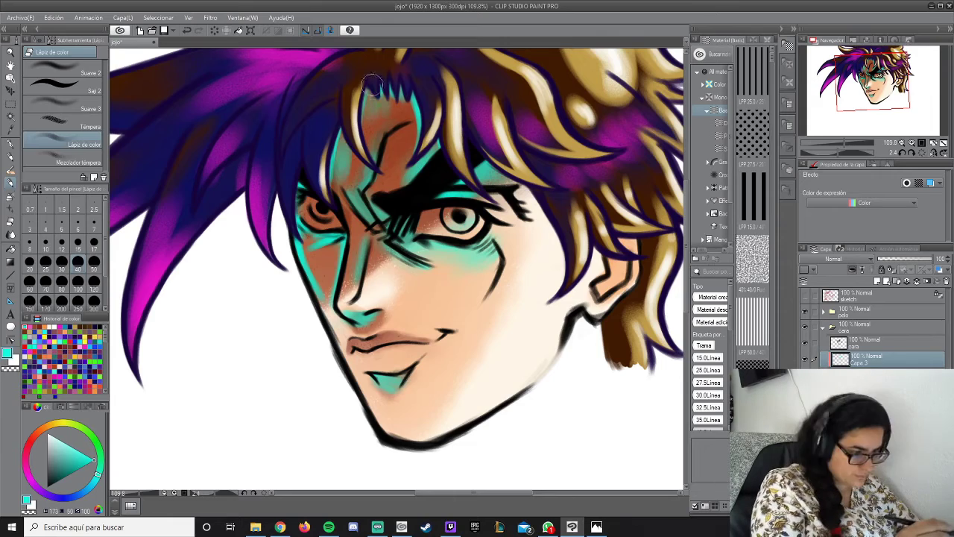
drag(372, 84, 366, 125)
scroll(372, 375, down, 3)
scroll(371, 375, up, 3)
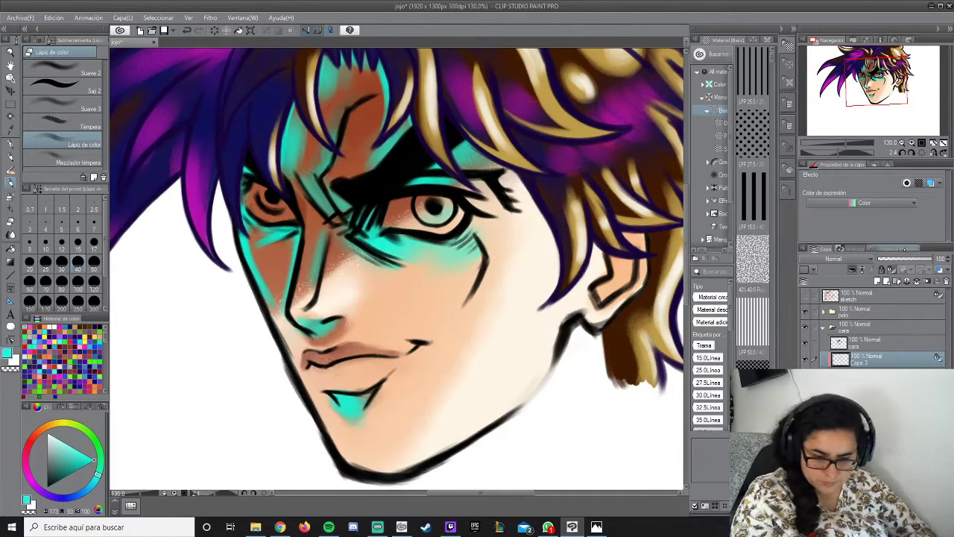
Add a layer in the ropa folder, show the sketch, begin the collar in red, and move the folder above pelo.
click(857, 342)
key(ctrl+shift+n)
scroll(395, 269, down, 5)
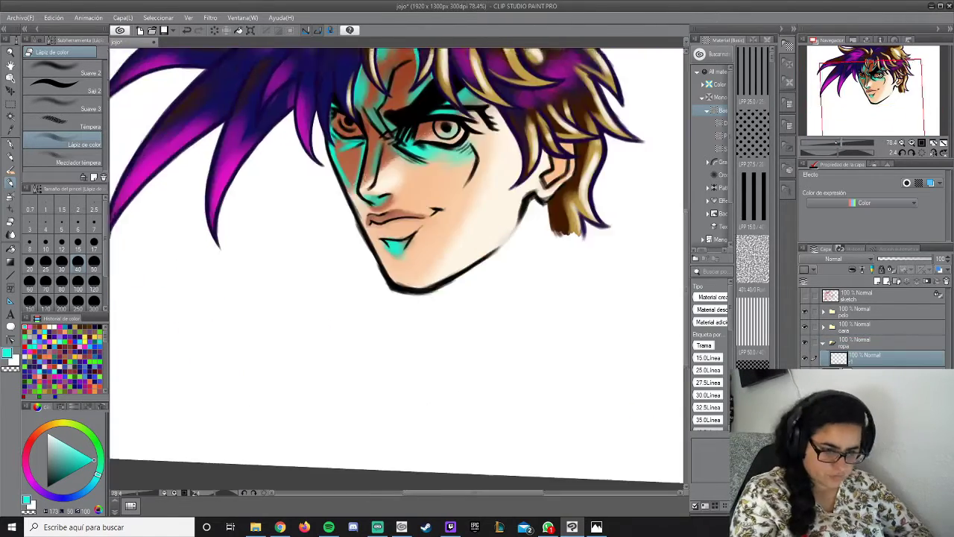
drag(446, 270, 452, 284)
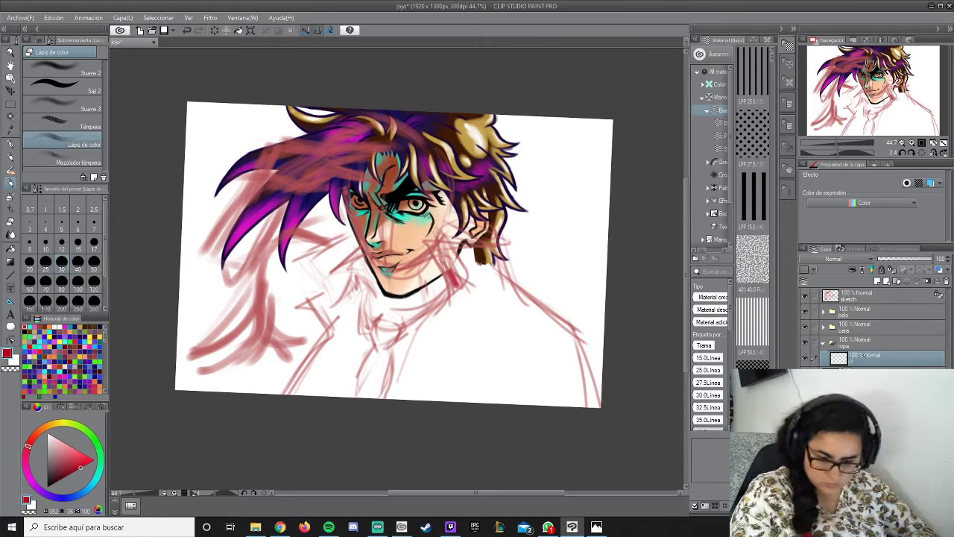
click(858, 342)
drag(857, 342, 874, 303)
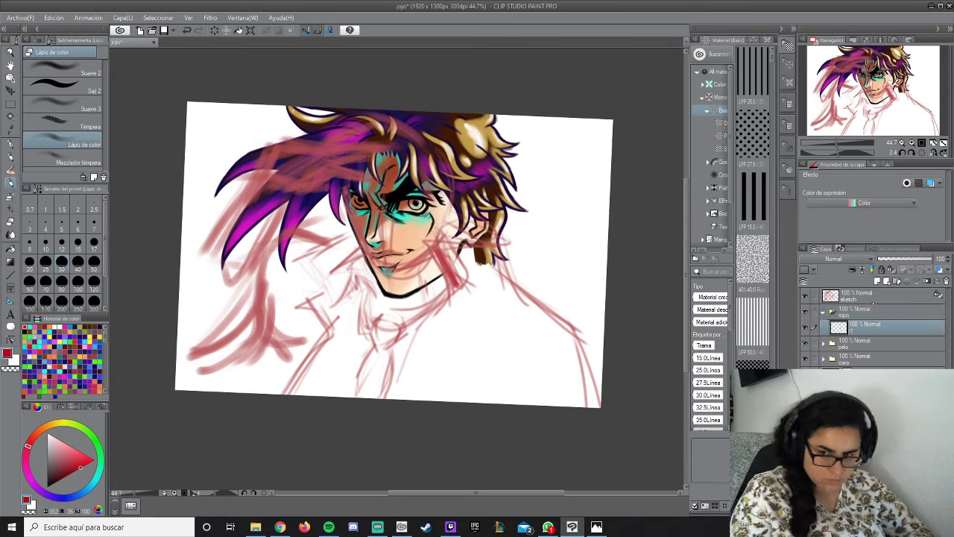
Paint the jacket's collar edge and front opening in red, following the sketch.
mouse_move(461, 285)
mouse_down()
mouse_move(437, 366)
mouse_move(406, 399)
mouse_up()
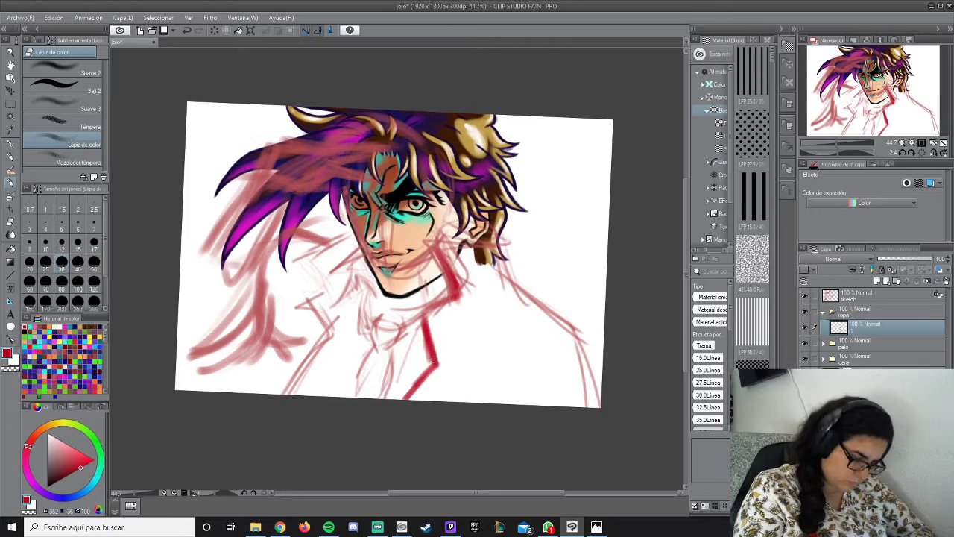
drag(437, 318, 422, 368)
scroll(540, 234, up, 3)
mouse_move(320, 254)
mouse_down()
mouse_move(495, 270)
mouse_move(581, 257)
mouse_move(515, 224)
mouse_move(577, 268)
mouse_move(369, 380)
mouse_move(366, 470)
mouse_up()
mouse_move(294, 276)
mouse_down()
mouse_move(342, 227)
mouse_move(496, 224)
mouse_move(320, 335)
mouse_move(406, 246)
mouse_move(462, 298)
mouse_move(513, 312)
mouse_move(596, 396)
mouse_up()
Name the layer "chaqueta roja" and fill the collar and upper front of the jacket with red.
double_click(887, 331)
text(chaqueta roja)
key(Return)
drag(485, 358, 597, 222)
mouse_move(321, 358)
mouse_down()
mouse_move(447, 179)
mouse_move(386, 147)
mouse_up()
drag(393, 288, 287, 391)
drag(373, 224, 425, 324)
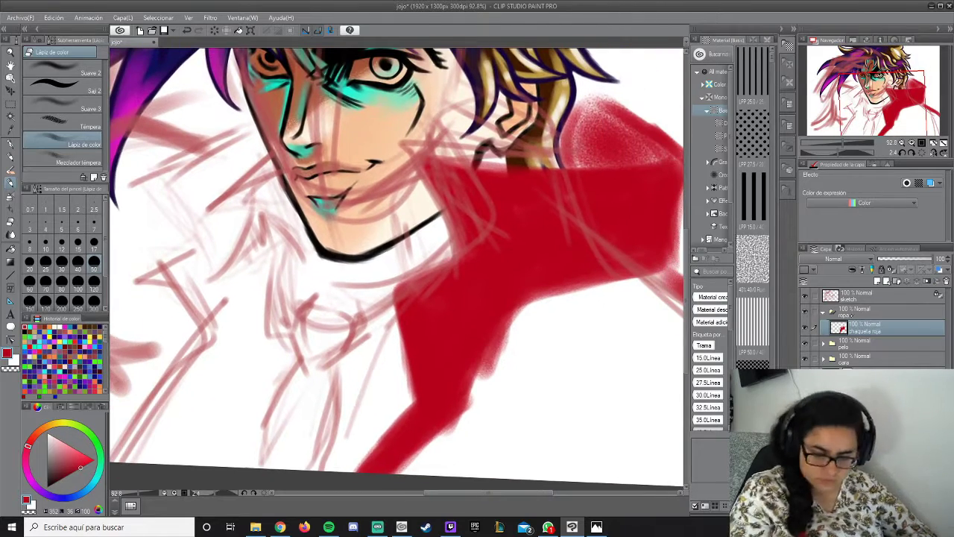
Rename the layer "chaqueta roja 1" and its folder "ropa superior", and paint the jacket's shoulder and body solid red.
double_click(868, 329)
key(Return)
drag(679, 280, 511, 212)
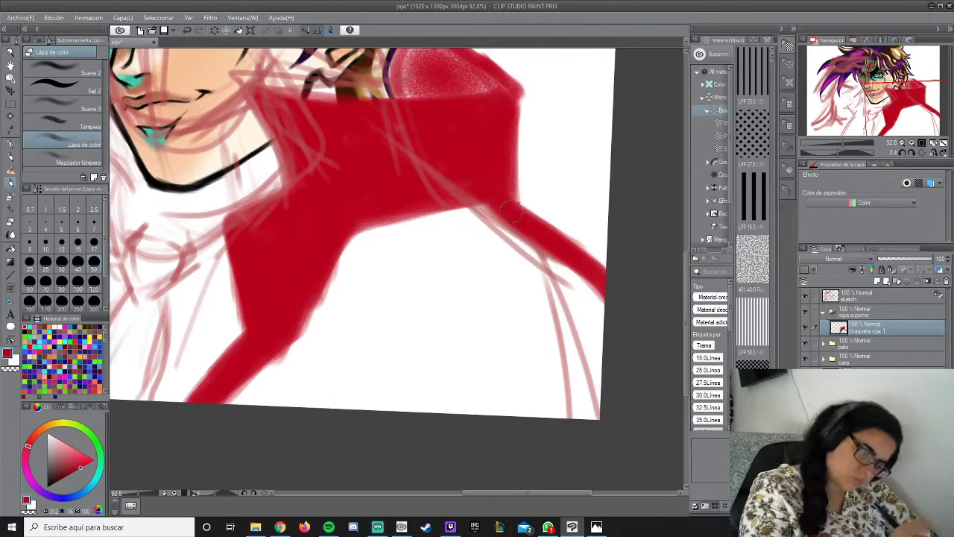
mouse_move(395, 268)
mouse_down()
mouse_move(260, 372)
mouse_move(584, 344)
mouse_move(556, 285)
mouse_move(534, 337)
mouse_move(462, 284)
mouse_move(373, 271)
mouse_up()
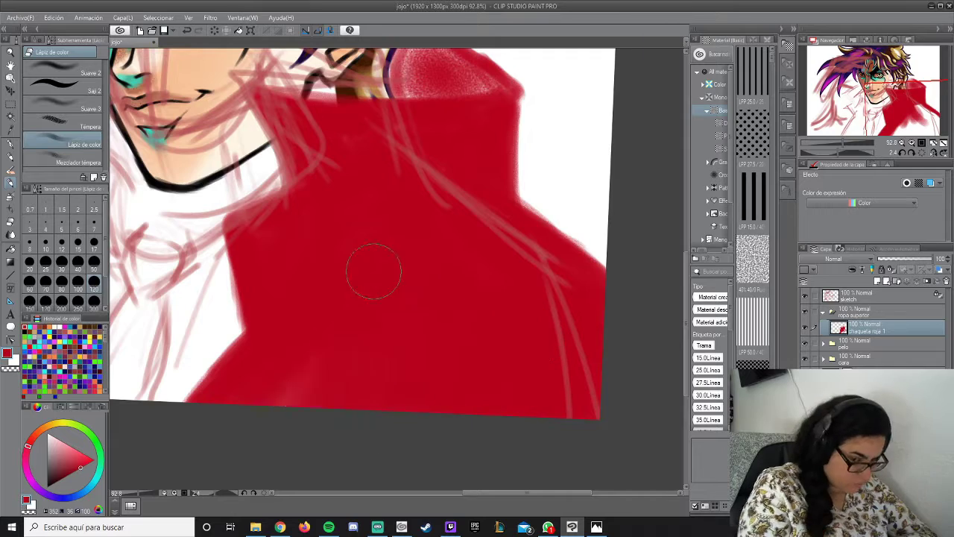
Fill the raised back of the collar with solid red and hide the sketch layer.
click(890, 103)
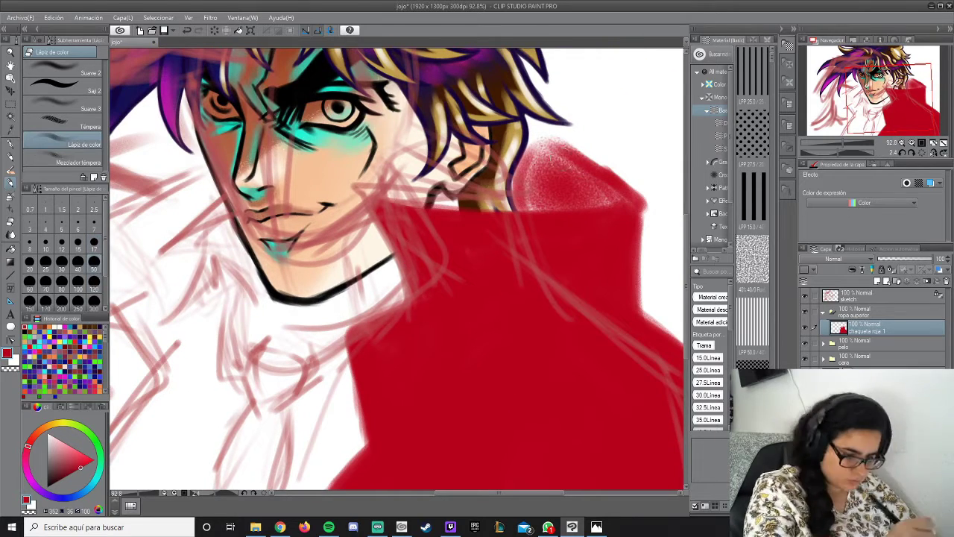
mouse_move(567, 153)
mouse_down()
mouse_move(538, 229)
mouse_move(600, 207)
mouse_move(530, 181)
mouse_move(596, 213)
mouse_up()
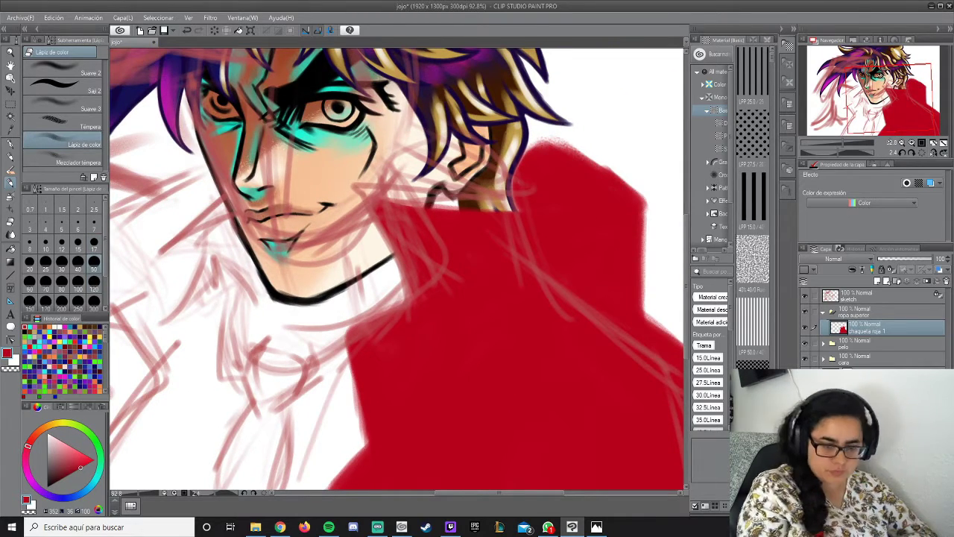
drag(463, 194, 569, 115)
key(ctrl+h)
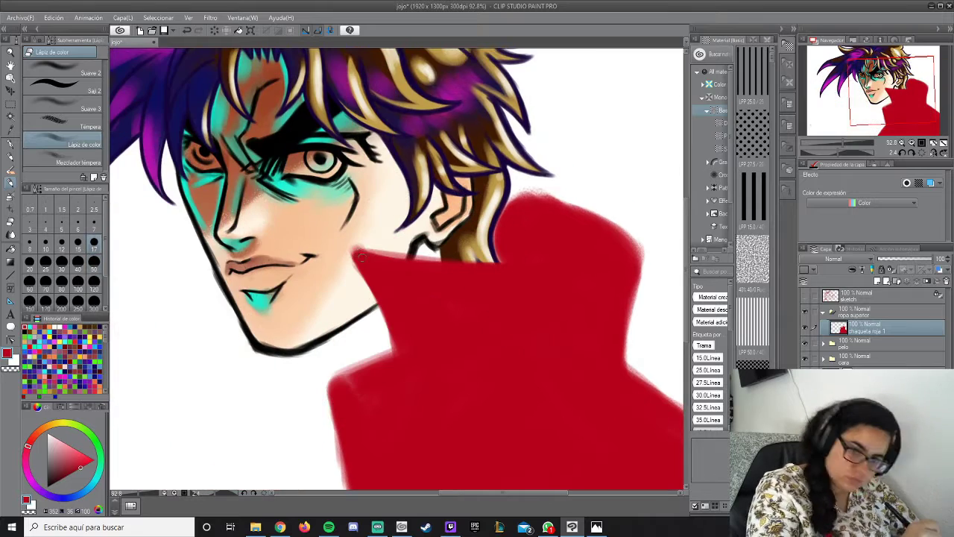
Refine the edges of the pointed front collar and the lapel into crisp outlines.
drag(389, 309, 447, 246)
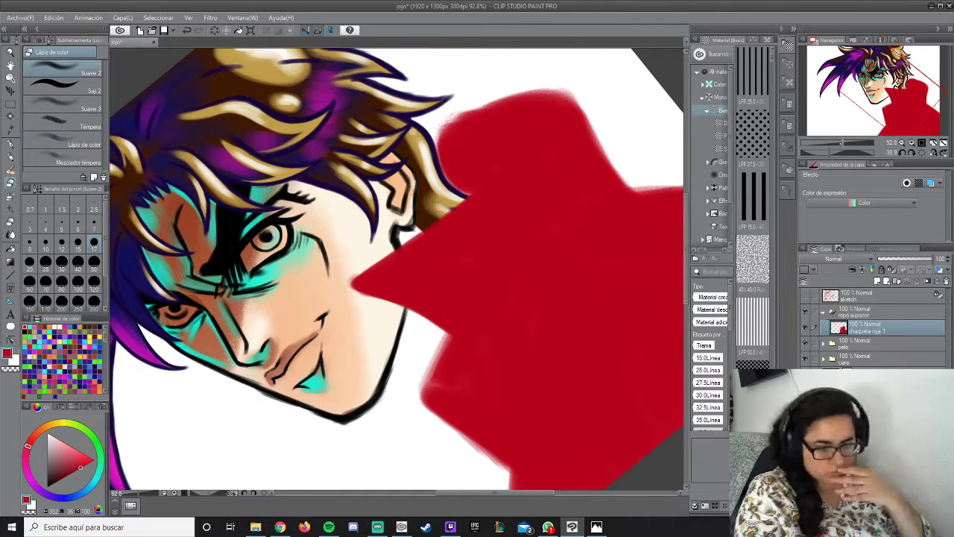
scroll(368, 276, up, 2)
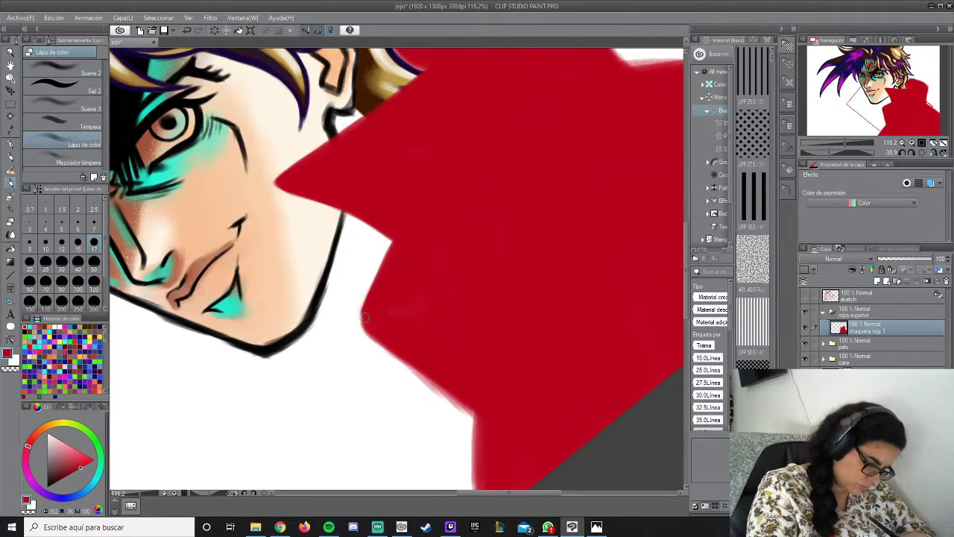
mouse_move(395, 339)
mouse_down()
mouse_move(455, 407)
mouse_move(313, 218)
mouse_up()
drag(402, 311, 398, 421)
mouse_move(372, 246)
mouse_down()
mouse_move(470, 464)
mouse_move(354, 289)
mouse_up()
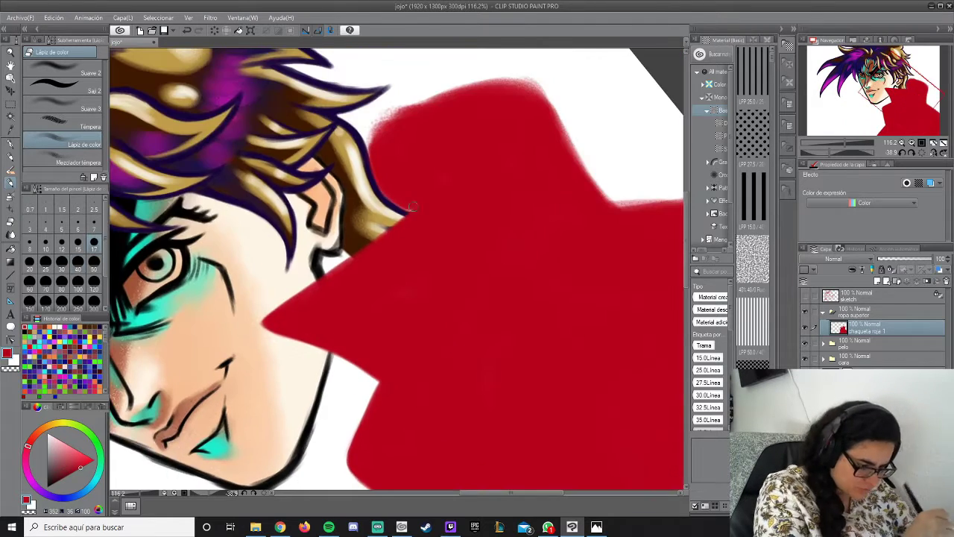
Clean and smooth the red edges of the back collar beside the hair and along the outer shoulder.
scroll(388, 268, up, 3)
mouse_move(269, 283)
mouse_down()
mouse_move(477, 196)
mouse_move(651, 297)
mouse_move(417, 246)
mouse_up()
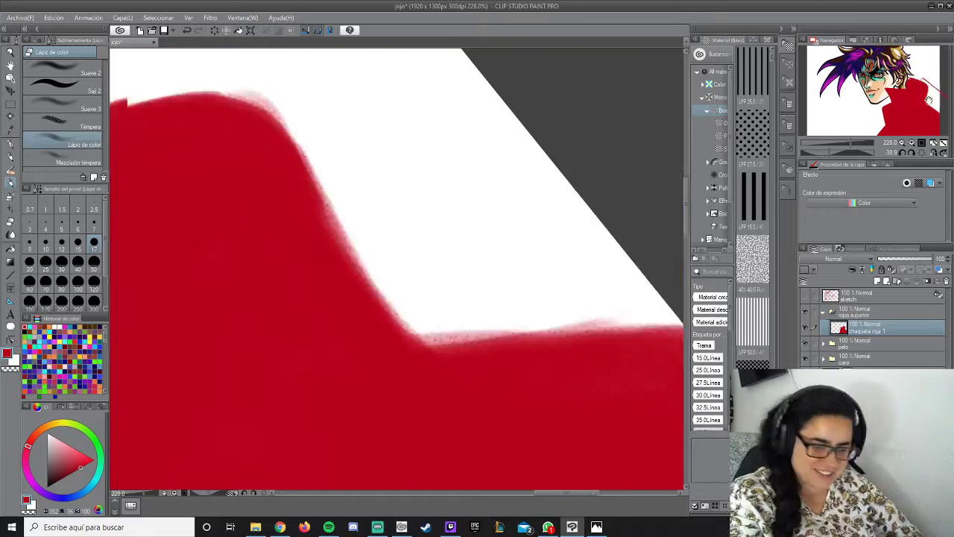
mouse_move(548, 224)
mouse_down()
mouse_move(315, 249)
mouse_move(547, 216)
mouse_up()
drag(336, 223, 484, 373)
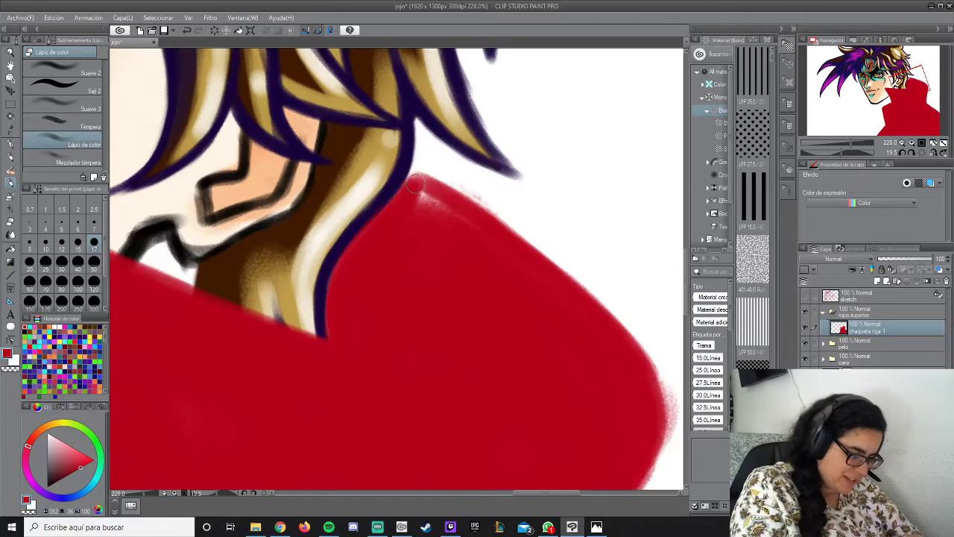
drag(403, 179, 477, 224)
key(ctrl+alt+0)
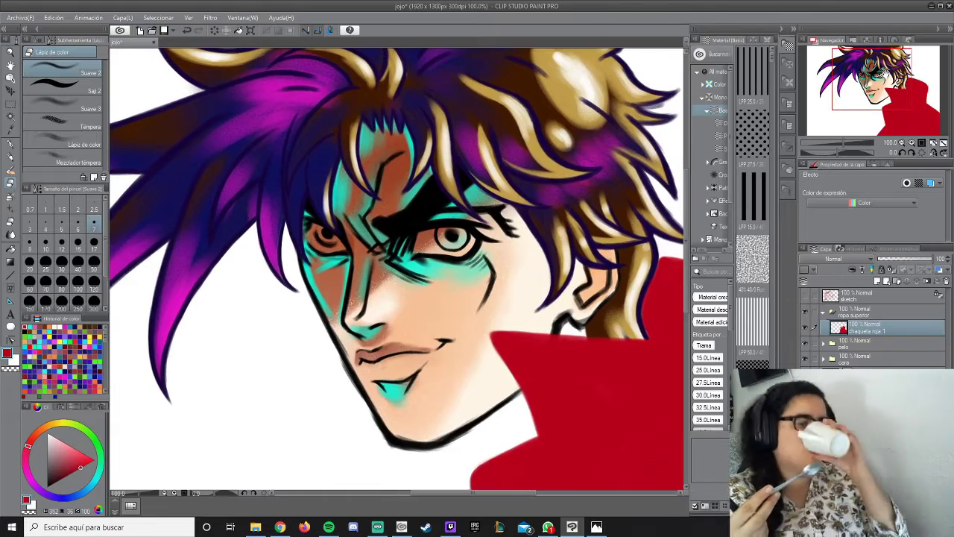
scroll(671, 402, up, 5)
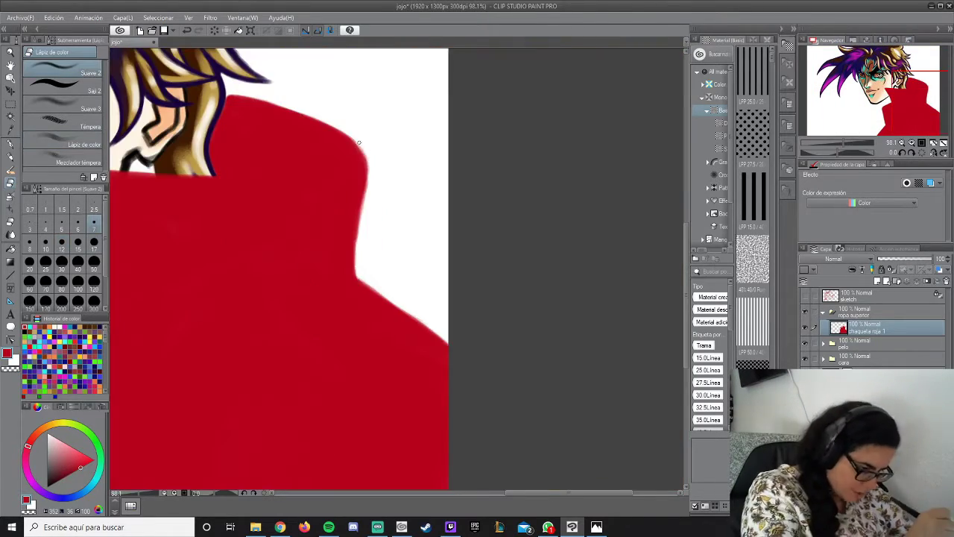
drag(364, 281, 595, 251)
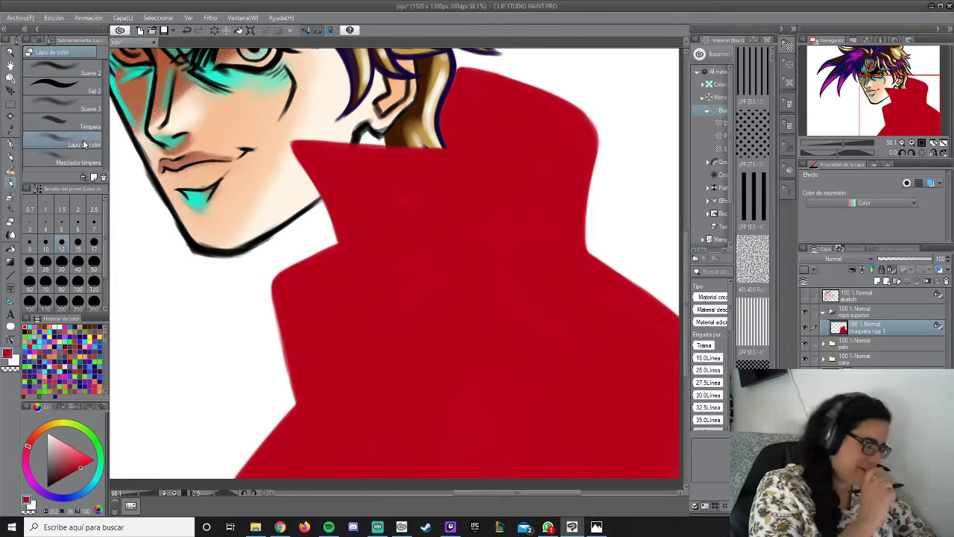
Add a clipped layer "oscuridad 1" above the jacket colour and paint dark blue shadows inside the collar, across its front and on the shoulder.
key(ctrl+shift+n)
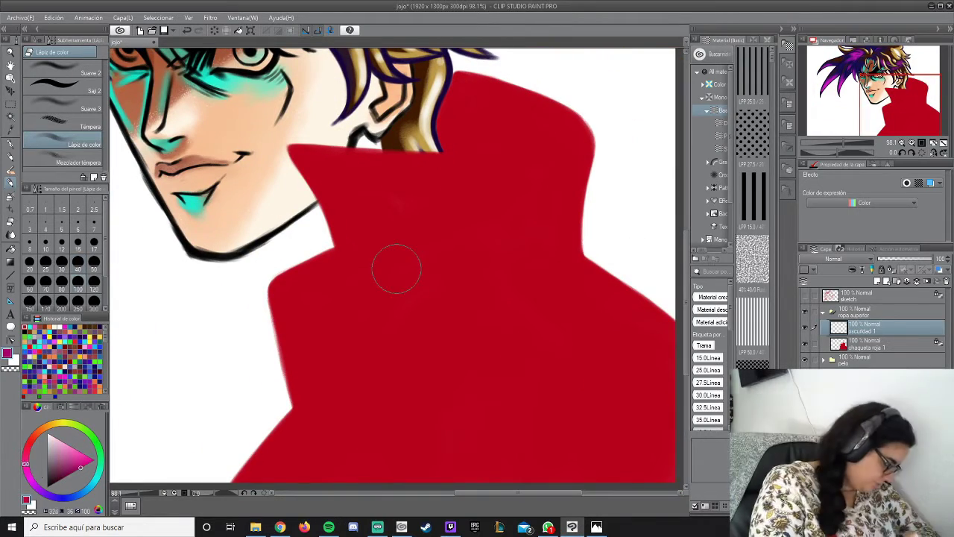
key(x)
mouse_move(440, 112)
mouse_down()
mouse_move(617, 171)
mouse_move(514, 104)
mouse_move(528, 101)
mouse_up()
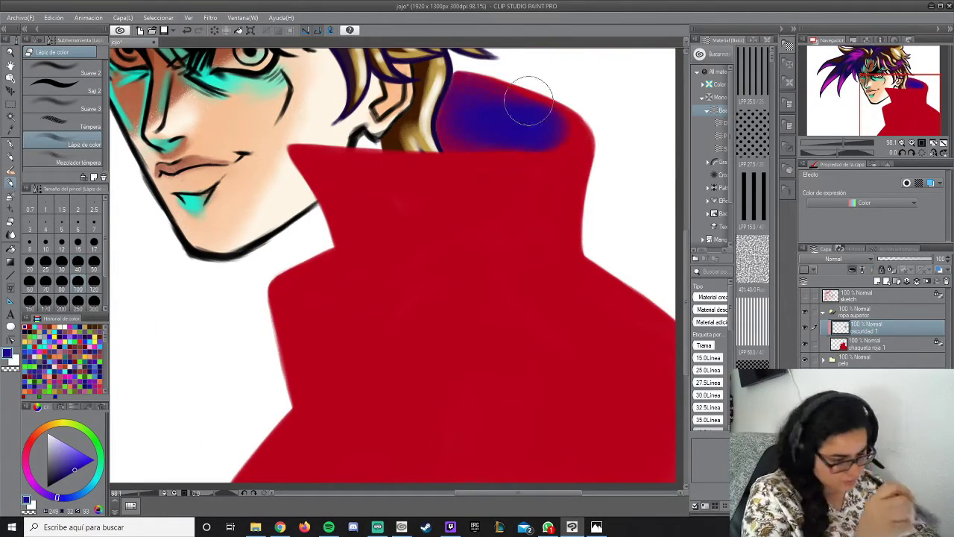
drag(499, 216, 604, 174)
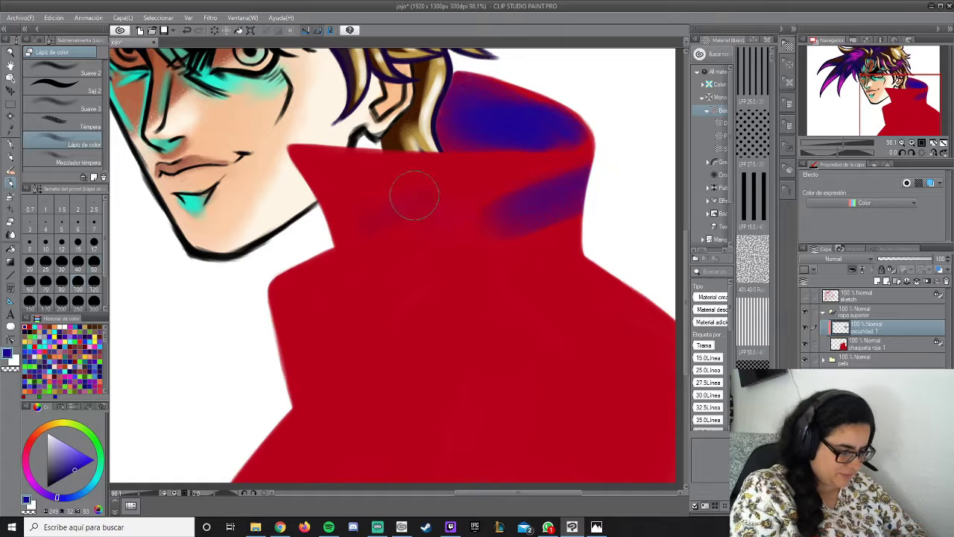
mouse_move(414, 195)
mouse_down()
mouse_move(500, 196)
mouse_move(396, 331)
mouse_move(283, 305)
mouse_up()
mouse_move(563, 302)
mouse_down()
mouse_move(273, 342)
mouse_move(560, 336)
mouse_move(588, 405)
mouse_up()
Blend the blue shadows smoothly into the red across the inner collar, collar front and jacket body.
key(period)
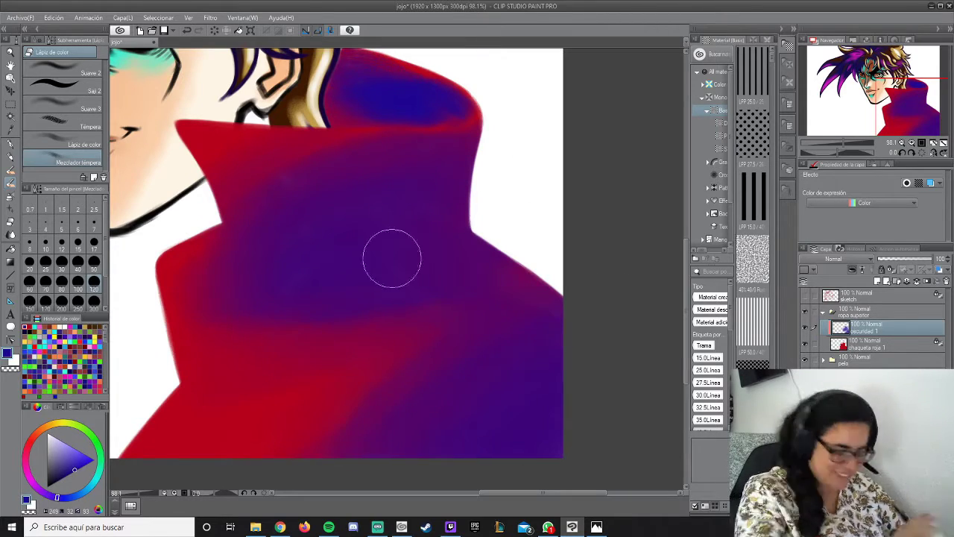
scroll(930, 84, up, 3)
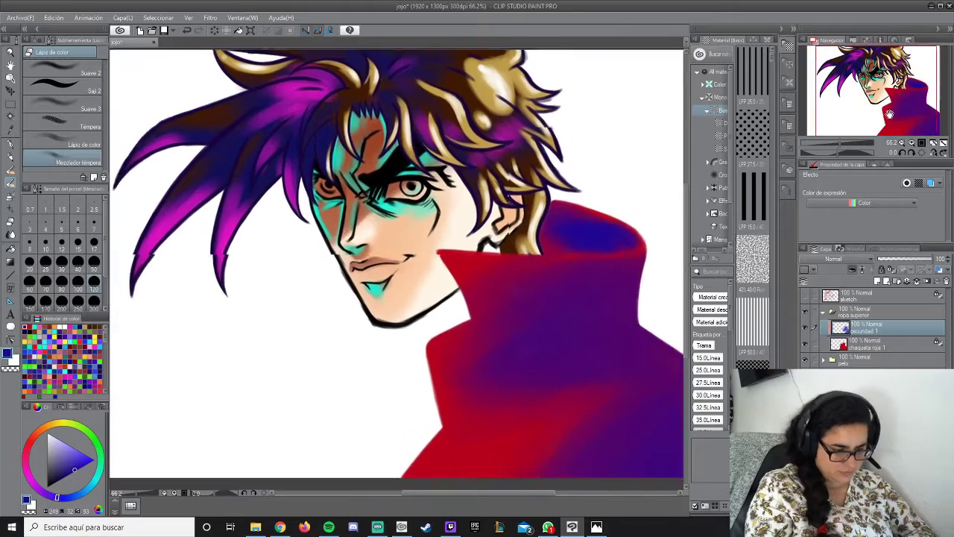
drag(929, 84, 898, 105)
scroll(890, 102, down, 3)
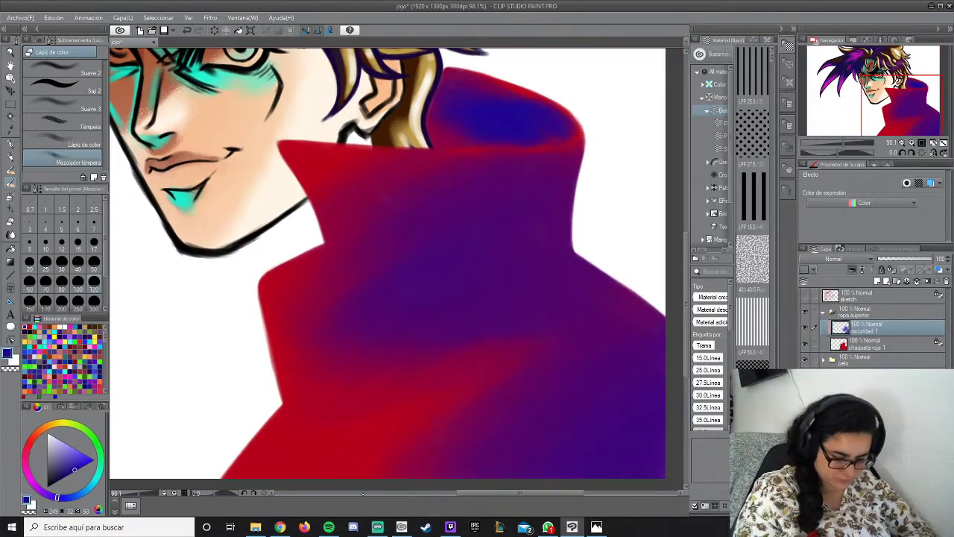
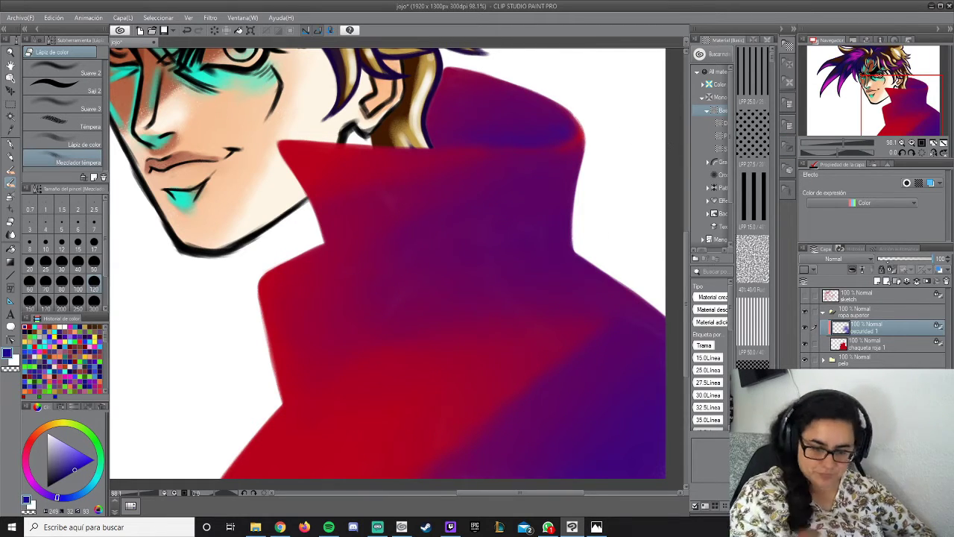
Add a layer "lineado" and outline the collar's front point and the lapel's outer edge in dark maroon.
key(ctrl+shift+n)
click(64, 140)
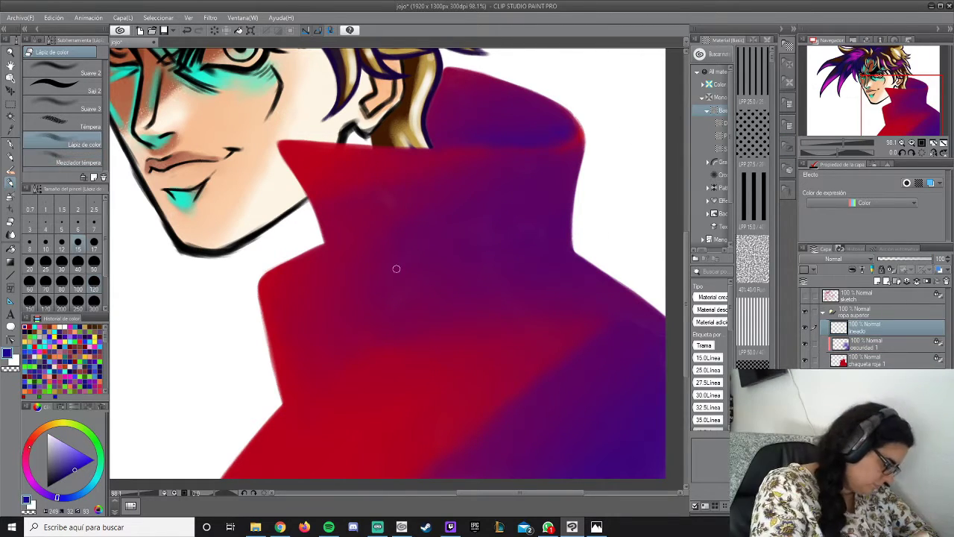
alt+click(396, 268)
drag(278, 142, 322, 237)
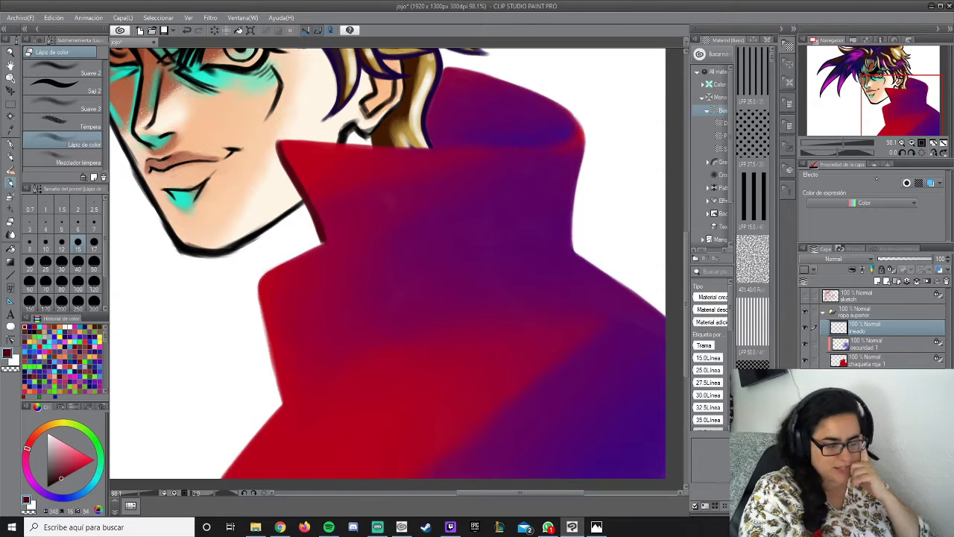
scroll(116, 325, up, 3)
mouse_move(468, 177)
mouse_down()
mouse_move(369, 237)
mouse_move(351, 321)
mouse_move(409, 210)
mouse_move(418, 55)
mouse_move(424, 75)
mouse_up()
mouse_move(382, 123)
mouse_down()
mouse_move(412, 317)
mouse_move(329, 431)
mouse_up()
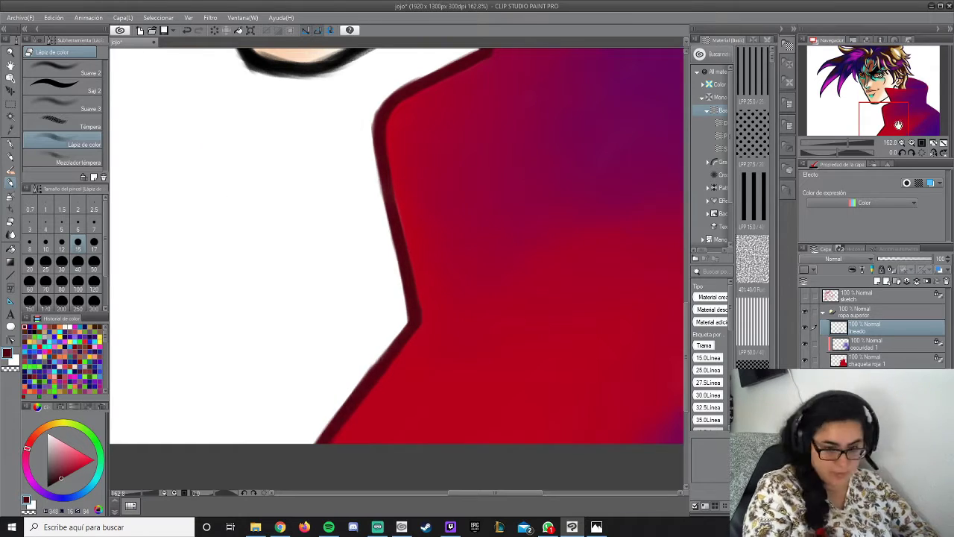
Outline the collar's upper fold in maroon shifting to red, and trace the rim of the back collar in red.
drag(898, 125, 886, 88)
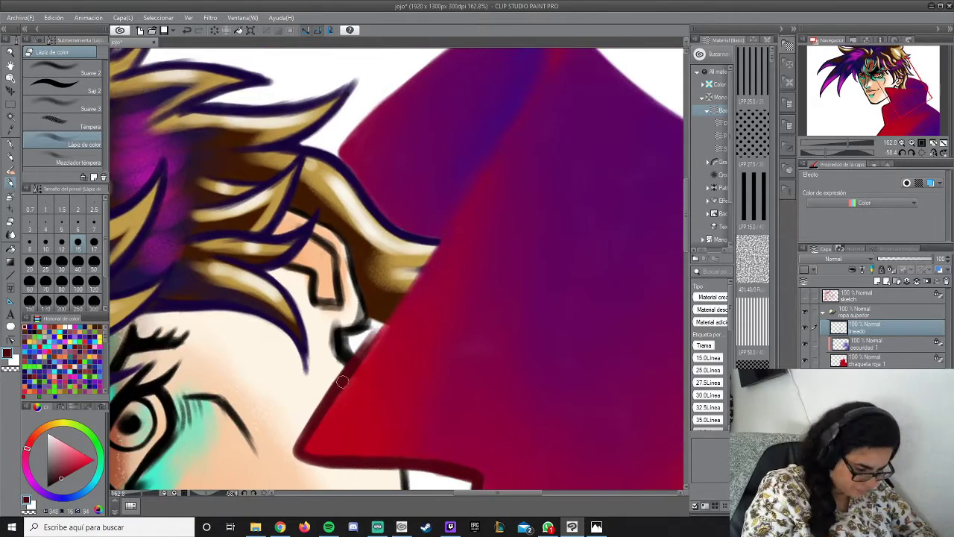
drag(342, 381, 458, 197)
click(916, 99)
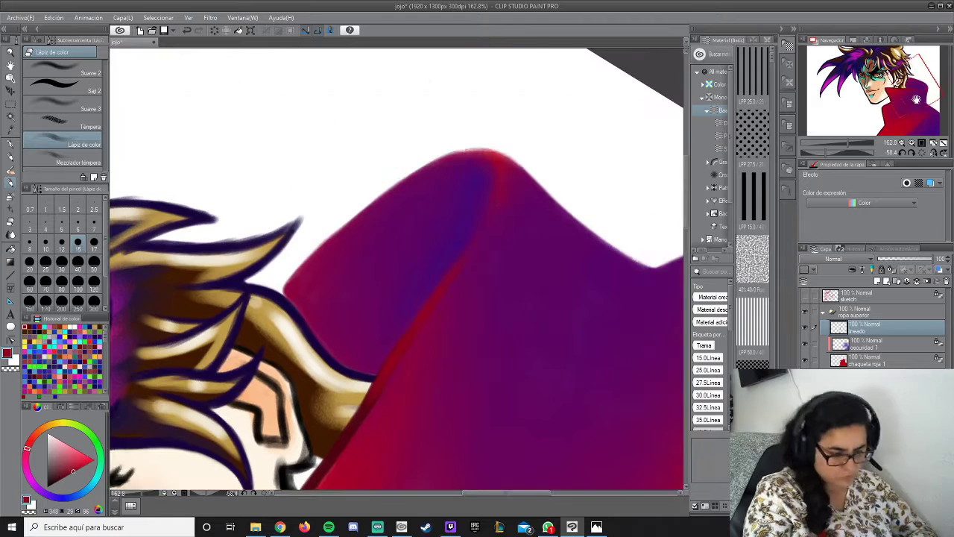
drag(468, 156, 402, 243)
mouse_move(328, 237)
mouse_down()
mouse_move(277, 295)
mouse_move(277, 283)
mouse_move(261, 295)
mouse_up()
key(b)
drag(913, 93, 924, 96)
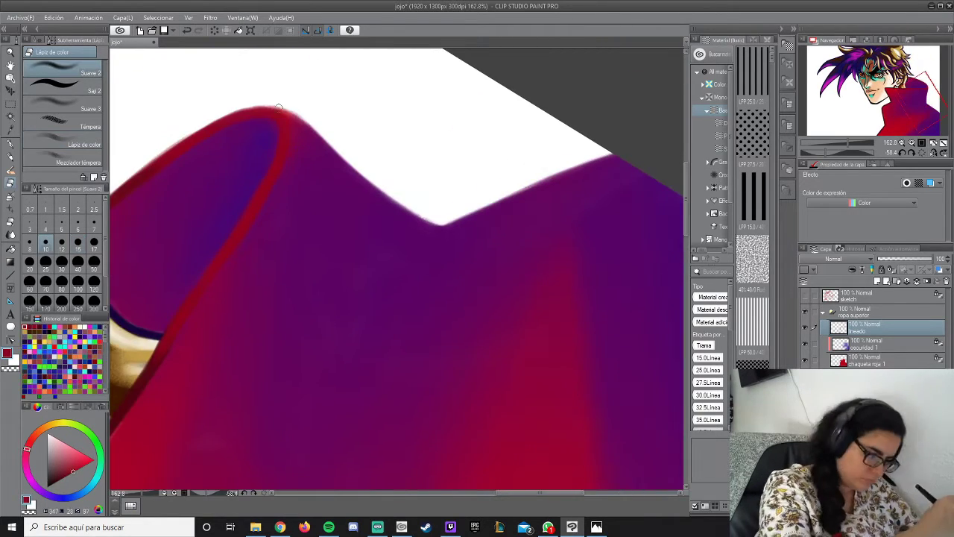
Outline the collar's outer back edge in red down to the shoulder, adding a short crease inside it.
key(b)
drag(262, 101, 339, 157)
mouse_move(231, 105)
mouse_down()
mouse_move(328, 149)
mouse_move(421, 215)
mouse_up()
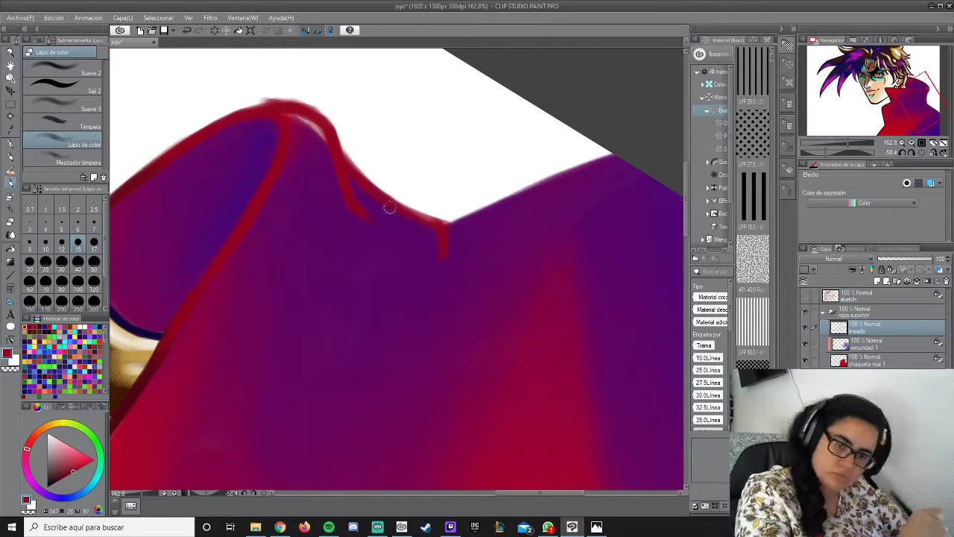
drag(328, 119, 377, 190)
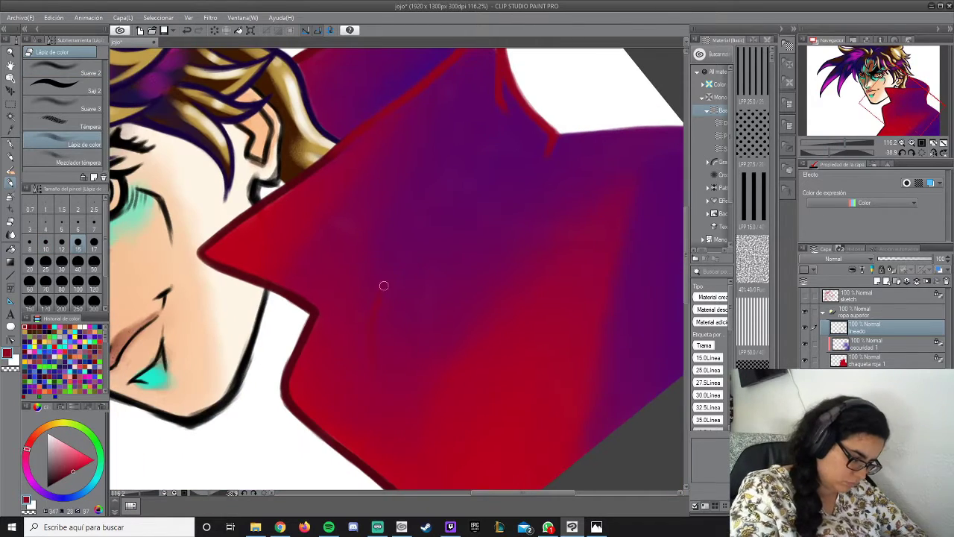
Draw the seam along the collar's base and the lapel's inner edge in maroon, turning red toward the shoulder.
mouse_move(535, 164)
mouse_down()
mouse_move(515, 82)
mouse_move(491, 46)
mouse_up()
drag(375, 394, 339, 201)
drag(367, 477, 375, 382)
drag(253, 274, 350, 360)
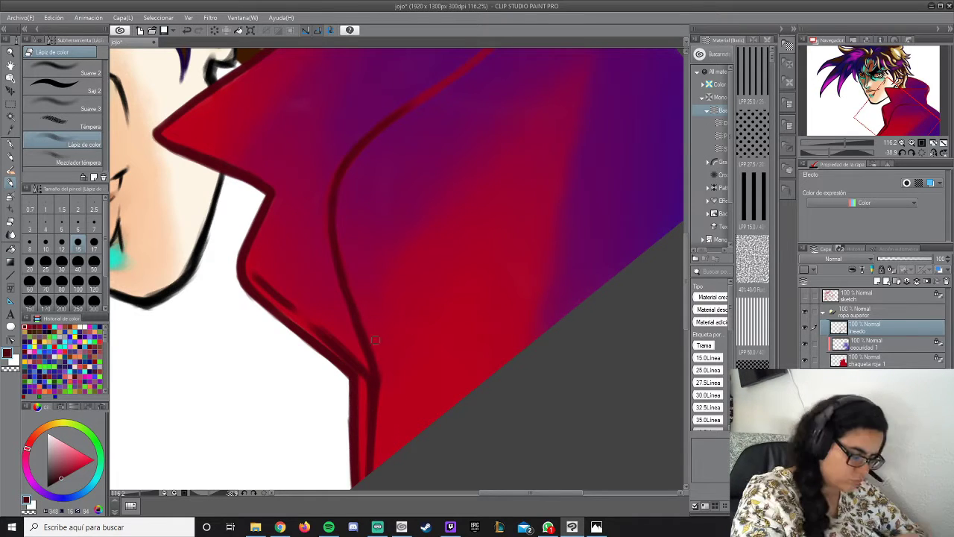
drag(341, 168, 458, 66)
drag(409, 105, 423, 188)
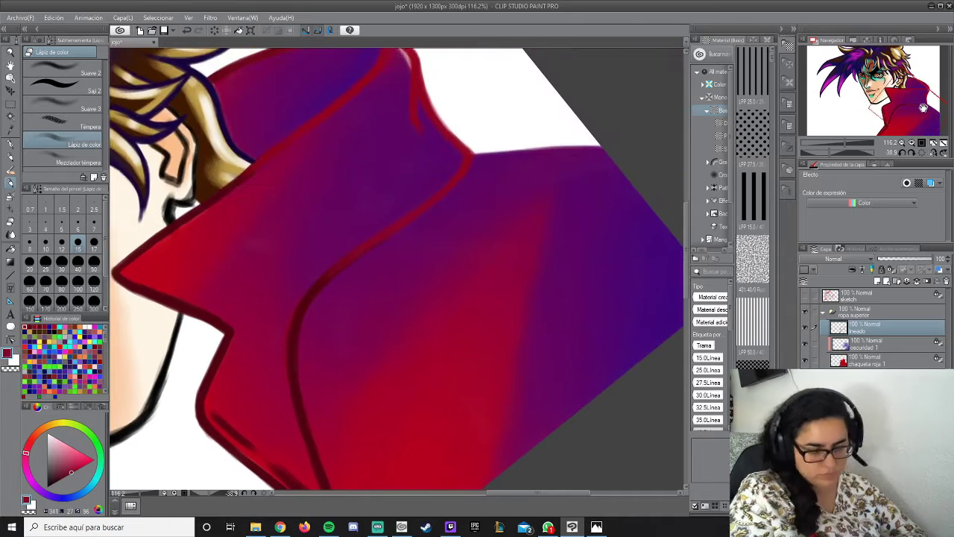
Outline the top of the shoulder in red and draw the seam running from the collar base toward the sleeve.
drag(458, 154, 511, 149)
drag(593, 146, 474, 153)
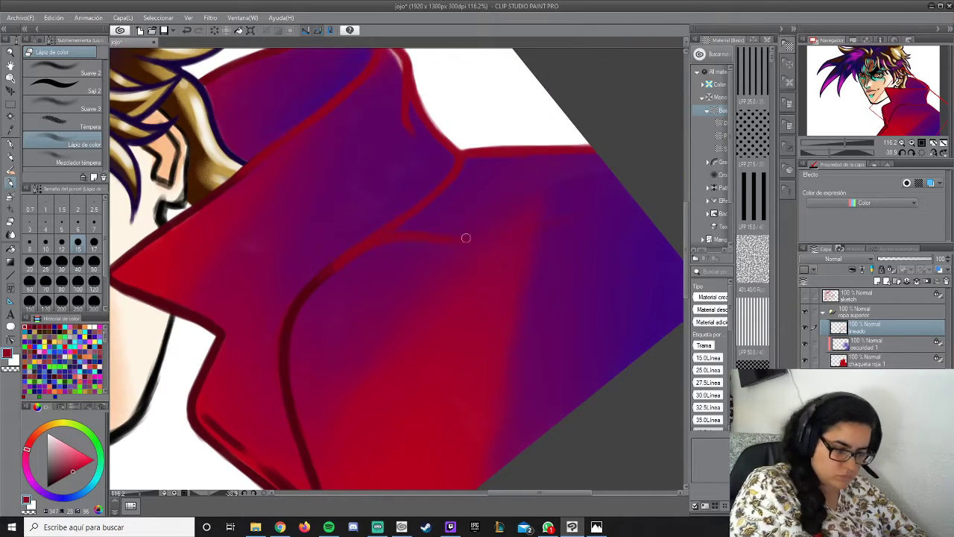
drag(466, 238, 580, 290)
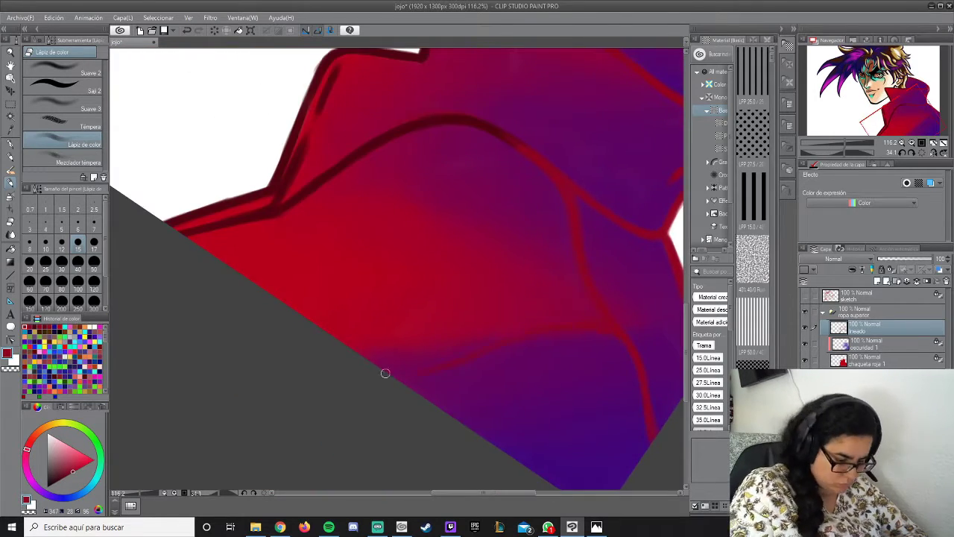
Draw a curved maroon fold line from the lapel's base across the chest to the armpit.
mouse_move(276, 214)
mouse_down()
mouse_move(320, 249)
mouse_move(401, 353)
mouse_up()
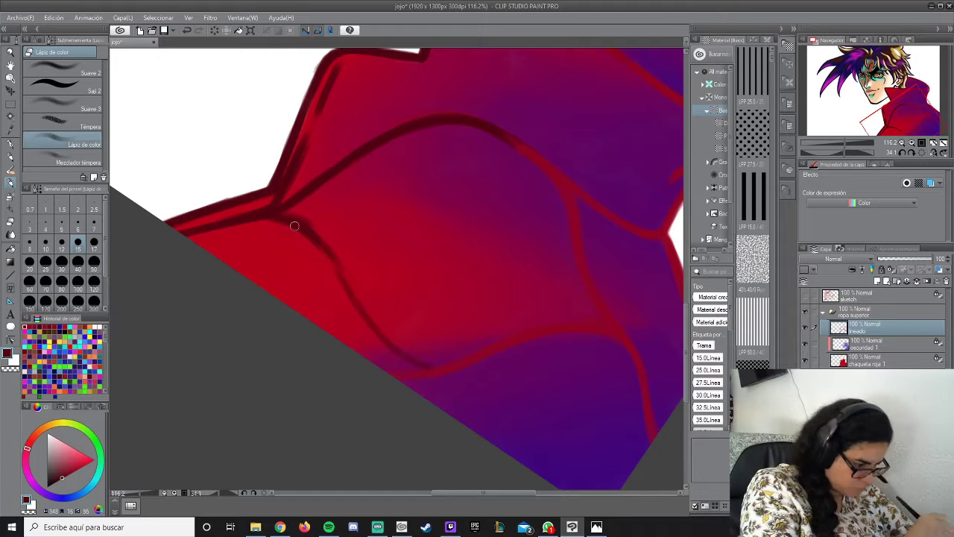
drag(346, 295, 429, 367)
drag(370, 326, 398, 350)
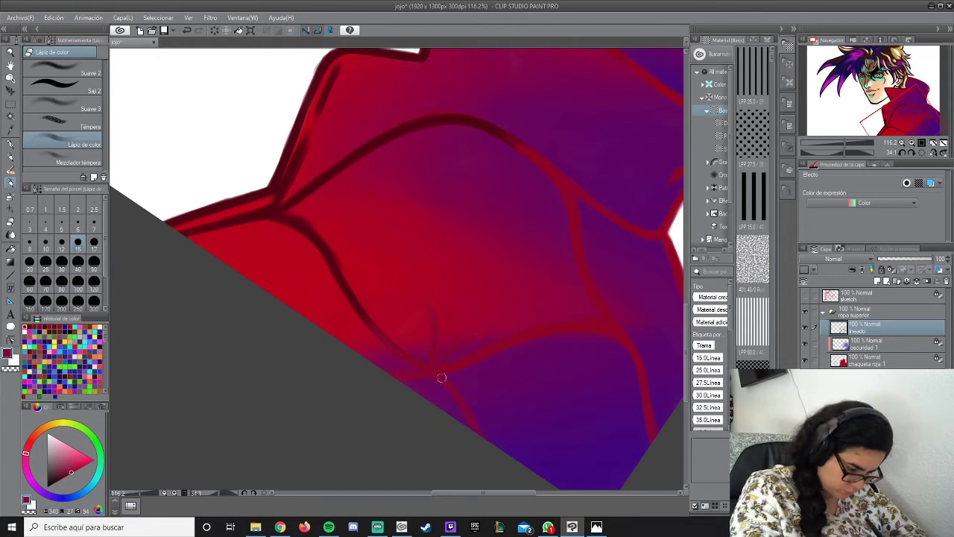
Add wrinkle lines around the armpit and sleeve and short dark creases below the collar seam.
scroll(546, 399, down, 3)
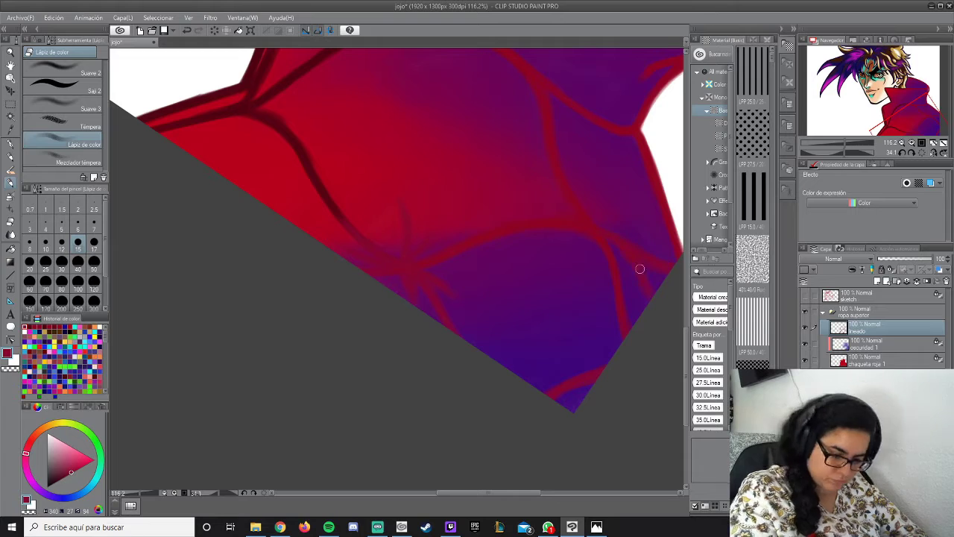
drag(505, 107, 466, 215)
scroll(542, 225, down, 3)
drag(542, 226, 565, 126)
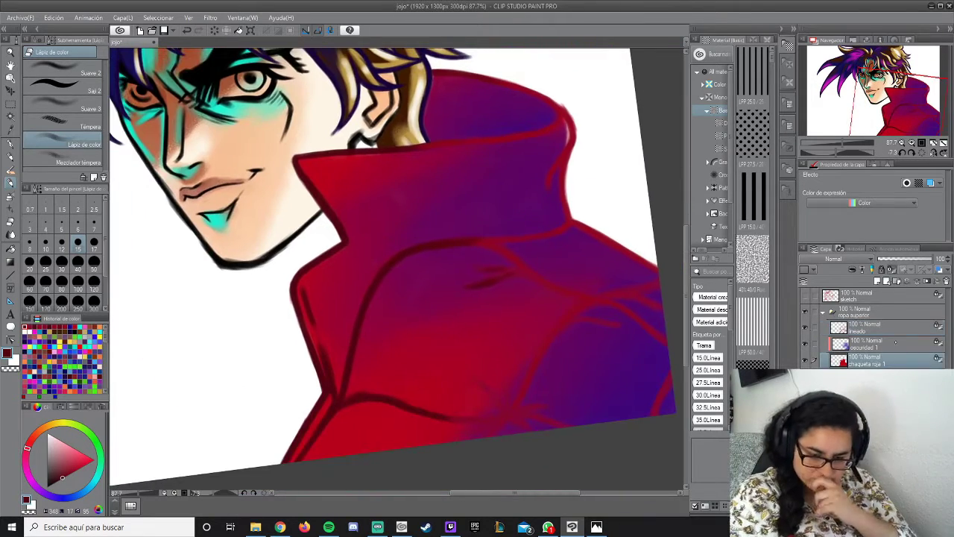
Recolour the jacket body below the collar bright magenta on the "chaqueta roja 1" layer, keeping the collar red.
scroll(431, 132, up, 4)
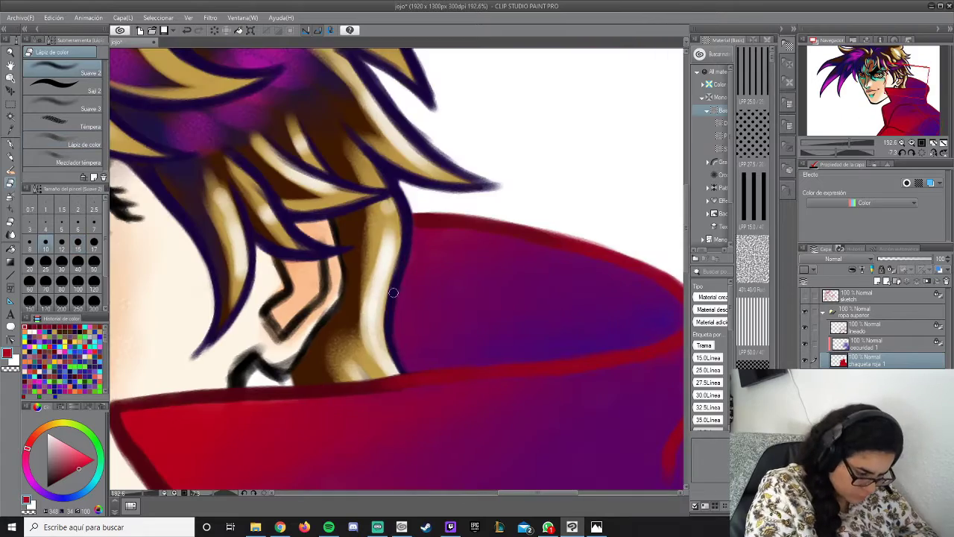
scroll(395, 268, down, 3)
drag(395, 269, 447, 223)
click(63, 90)
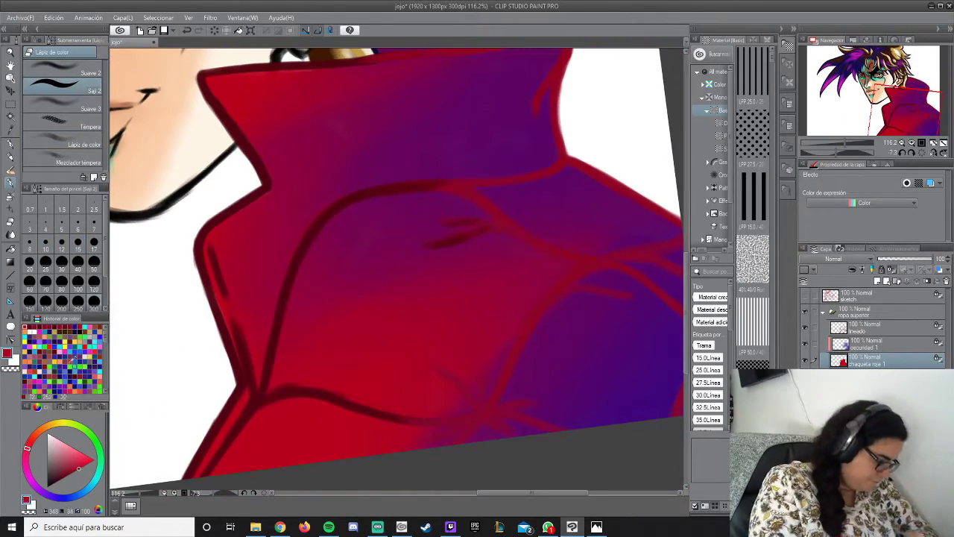
drag(352, 393, 429, 303)
scroll(429, 304, down, 3)
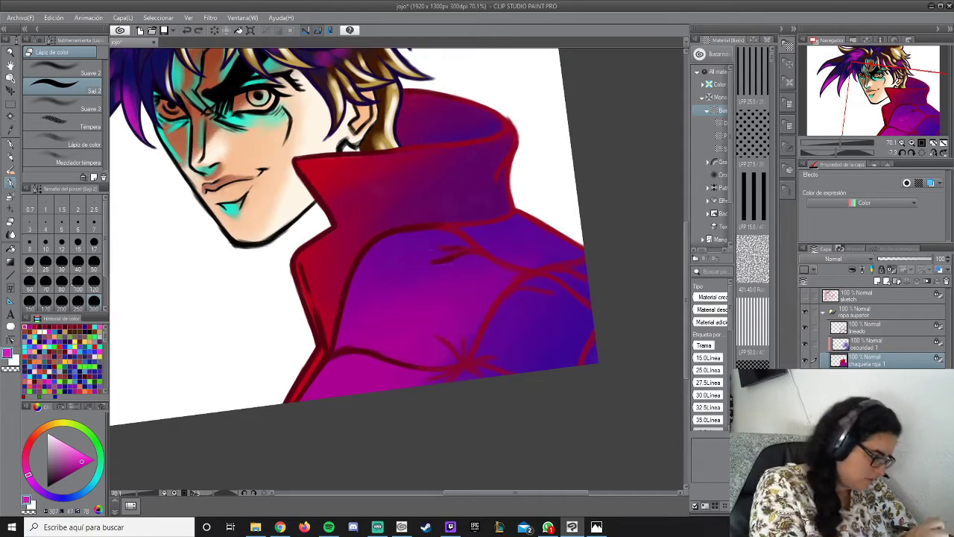
mouse_move(417, 254)
mouse_down()
mouse_move(377, 275)
mouse_move(366, 395)
mouse_move(437, 249)
mouse_up()
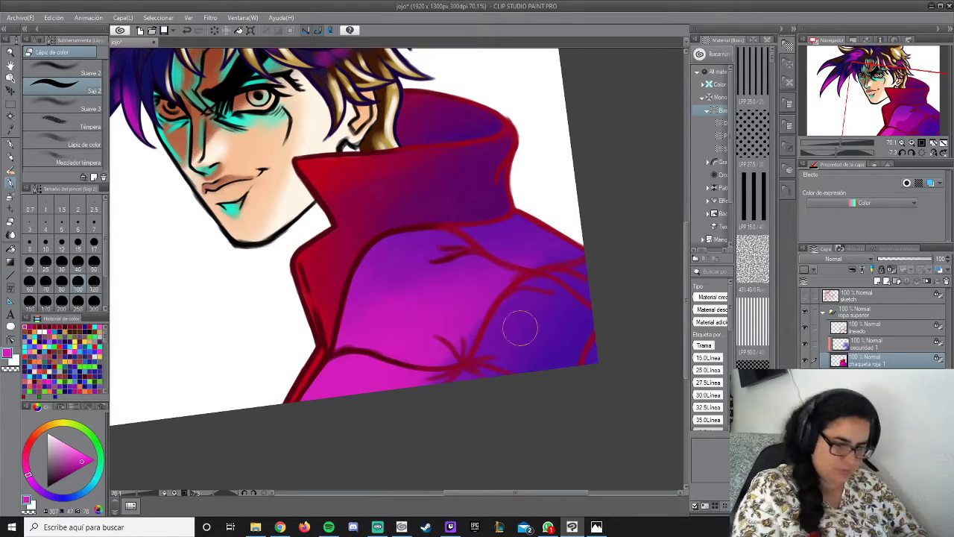
Recolour the shoulder, sleeve and armpit lines on the "lineado" layer purple-magenta, restoring and blending red along the collar seam.
click(869, 326)
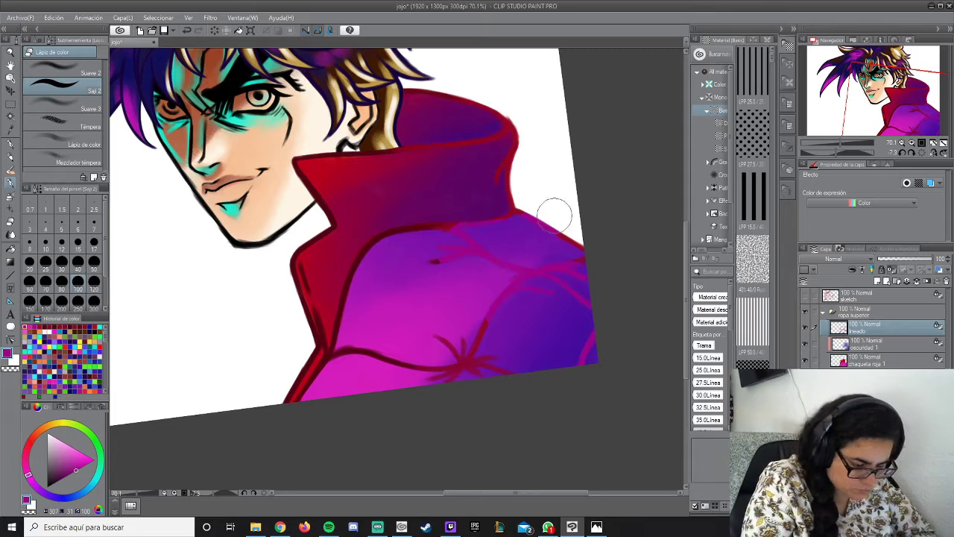
scroll(366, 221, up, 4)
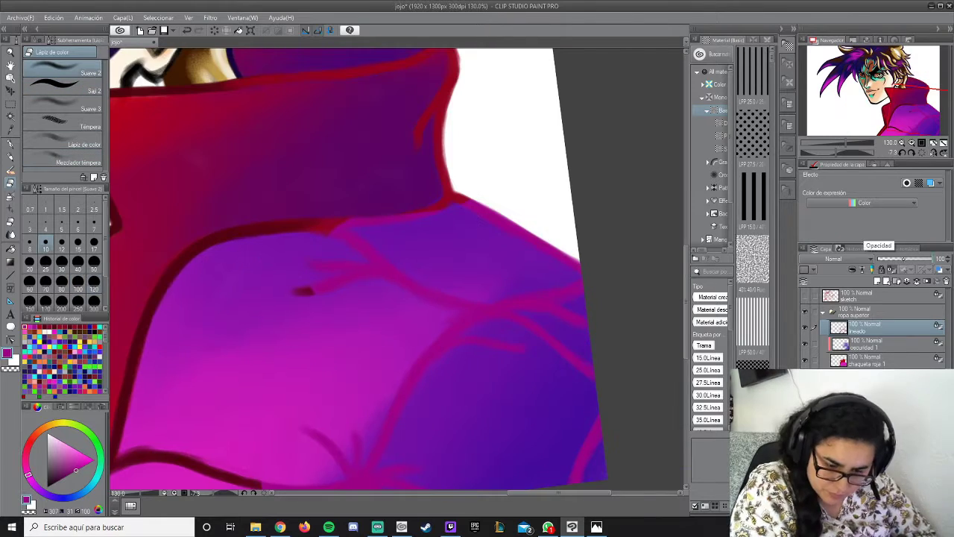
click(59, 144)
key(period)
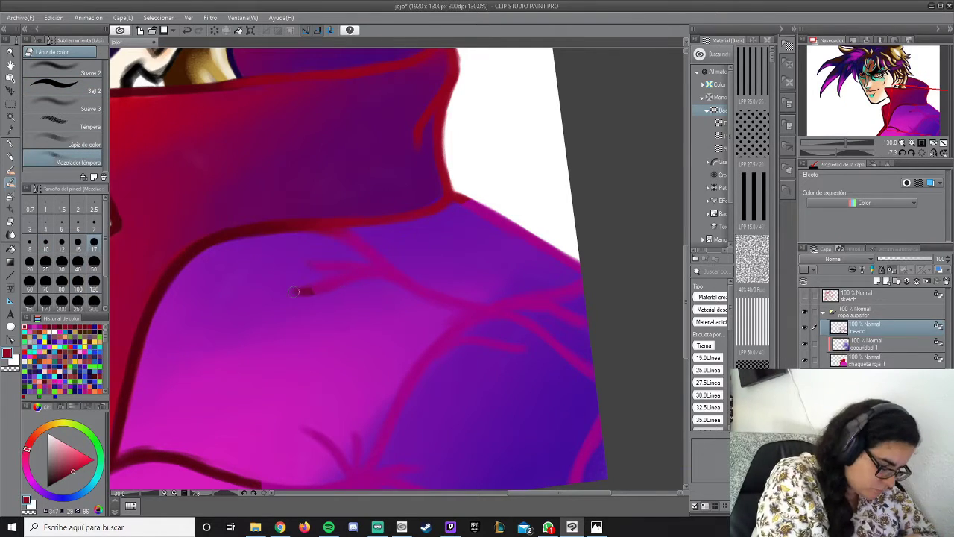
drag(505, 196, 396, 318)
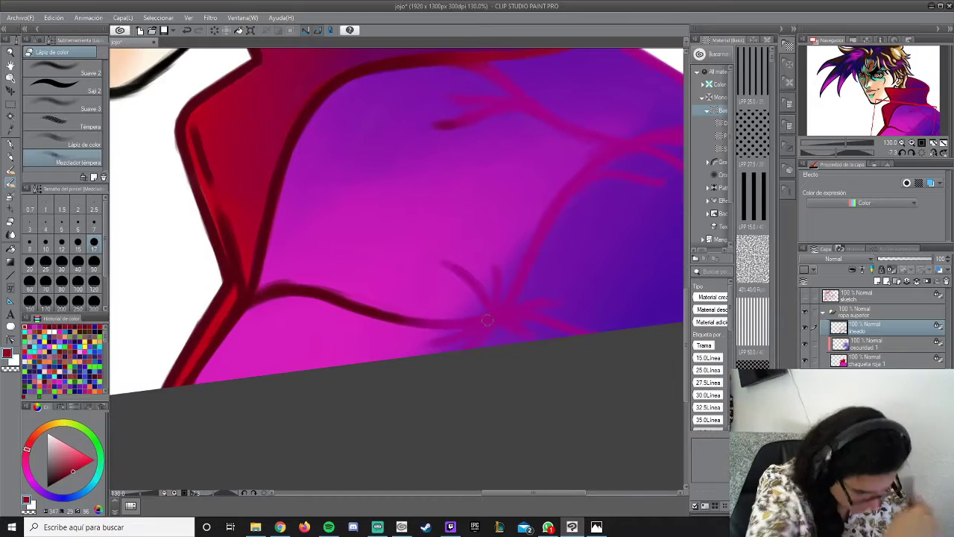
Tint parts of the chest fold, armpit wrinkles and shoulder seam lines dark blue and blend them into the magenta lines.
key(comma)
key(x)
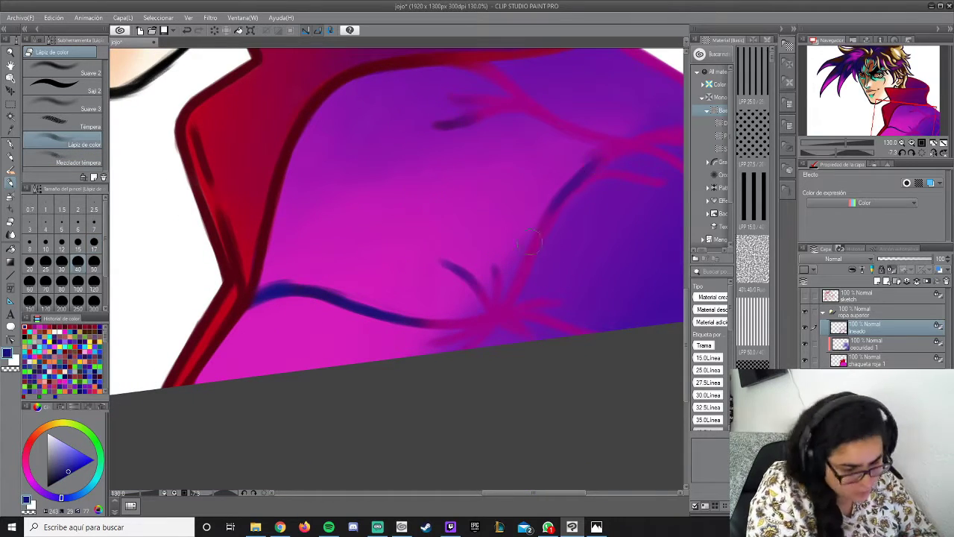
drag(248, 347, 129, 465)
key(period)
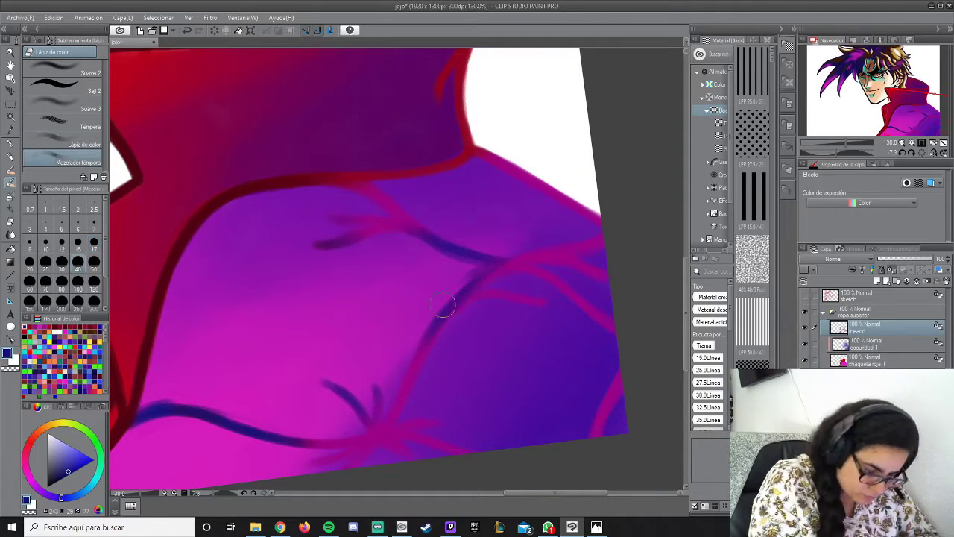
drag(550, 266, 620, 188)
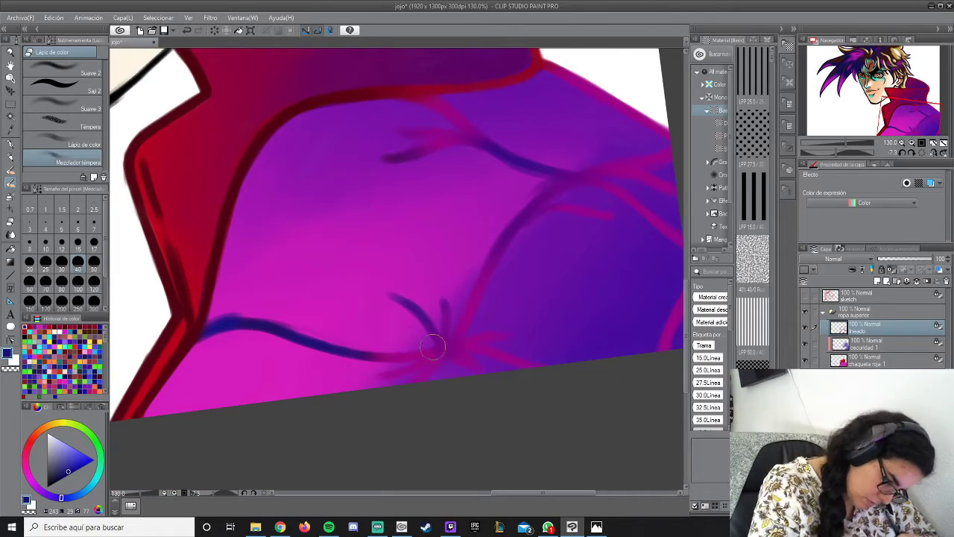
Add a clipped "o2" layer below "lineado" and paint blended light blue over the collar, shoulder and sleeve shadows.
key(ctrl+minus)
key(ctrl+shift+n)
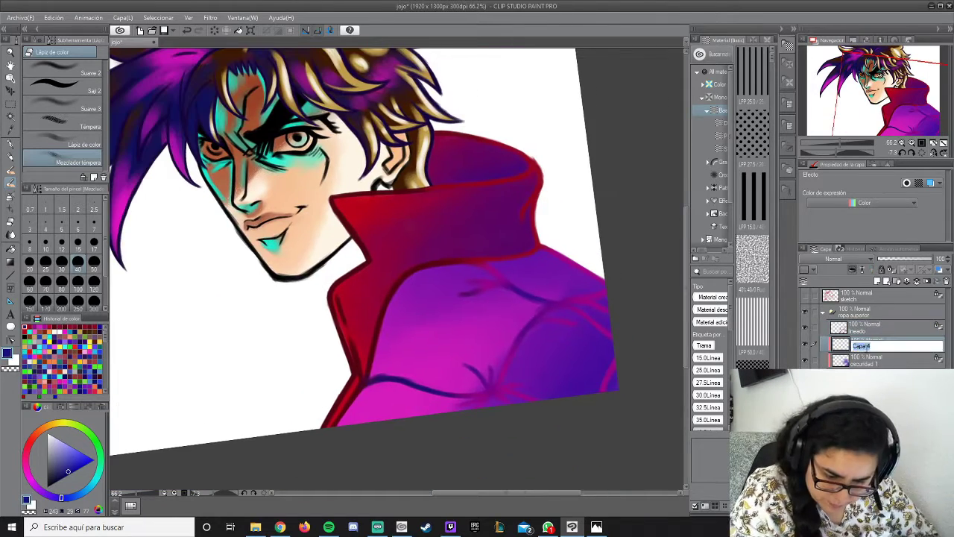
key(period)
alt+click(223, 161)
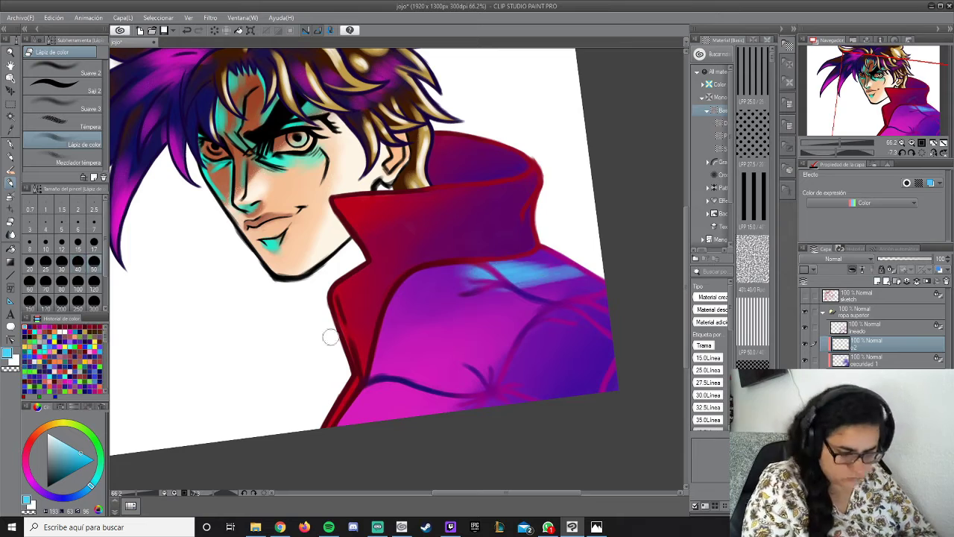
drag(533, 197, 477, 253)
drag(607, 295, 571, 384)
drag(615, 350, 574, 394)
click(89, 154)
mouse_move(455, 179)
mouse_down()
mouse_move(522, 158)
mouse_move(514, 148)
mouse_move(457, 251)
mouse_move(544, 192)
mouse_move(509, 201)
mouse_move(494, 233)
mouse_move(621, 287)
mouse_move(540, 271)
mouse_move(487, 281)
mouse_move(612, 339)
mouse_move(511, 400)
mouse_move(578, 392)
mouse_move(591, 350)
mouse_move(627, 365)
mouse_up()
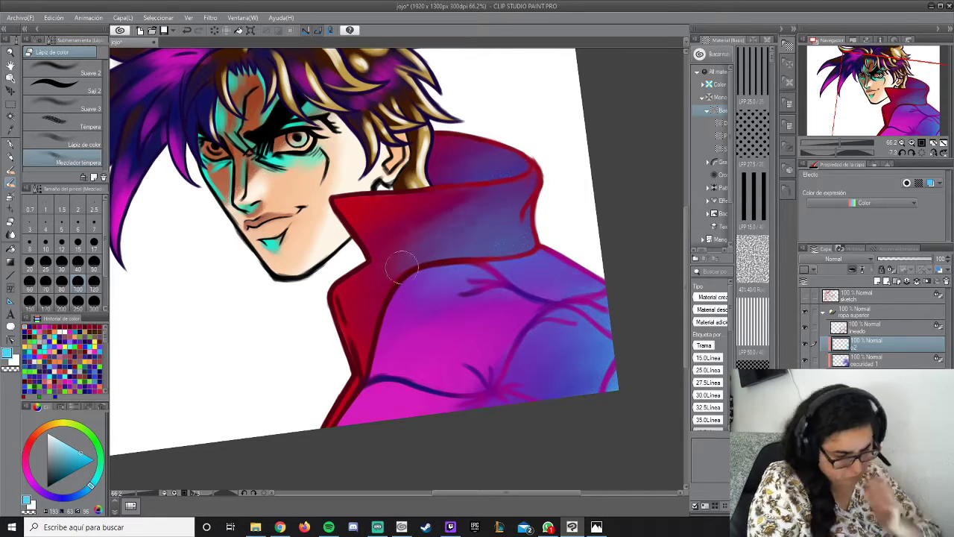
Change the light blue shading on the "o2" layer to dark blue and add a "brillo" layer above it.
click(896, 360)
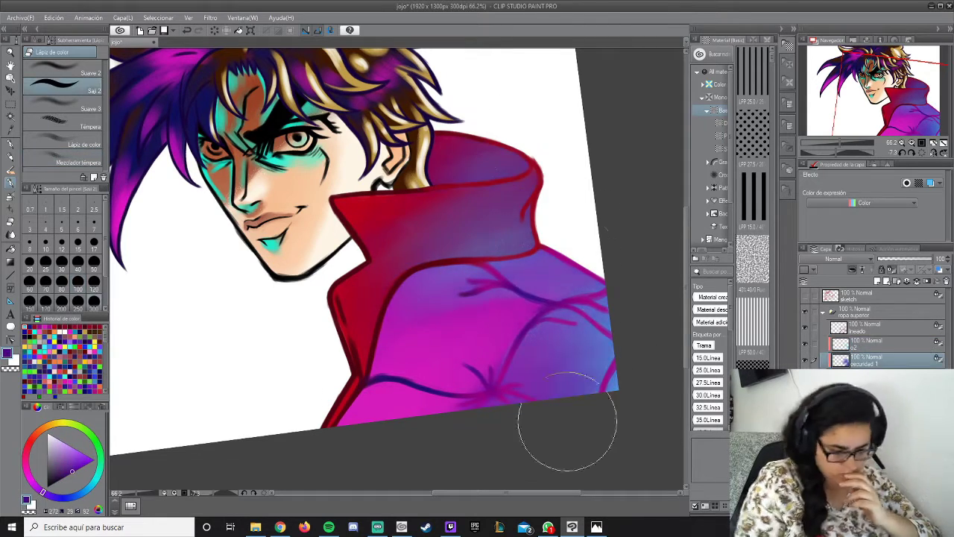
key(ctrl+z)
key(ctrl+z)
key(ctrl+z)
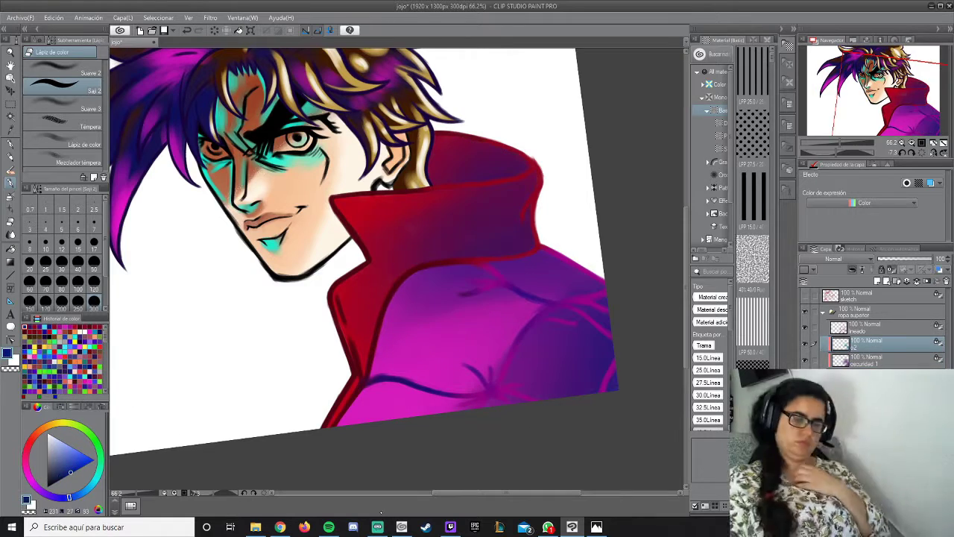
key(ctrl+z)
key(ctrl+z)
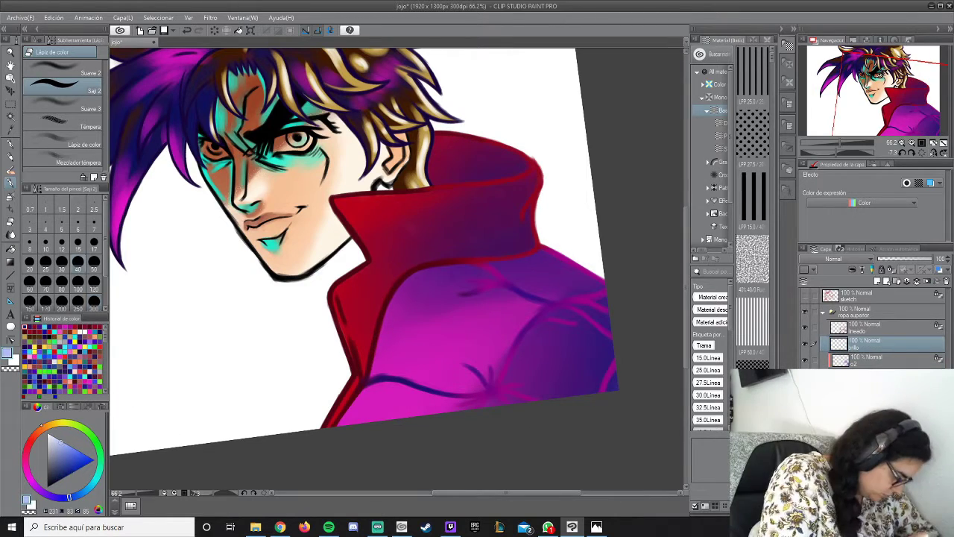
Clip the "brillo" layer and paint a blended pink highlight with a white centre across the chest, plus soft white highlights along the collar edges.
mouse_move(393, 338)
mouse_down()
mouse_move(517, 303)
mouse_move(388, 373)
mouse_move(491, 319)
mouse_move(388, 373)
mouse_move(485, 342)
mouse_move(518, 291)
mouse_move(495, 313)
mouse_move(500, 298)
mouse_up()
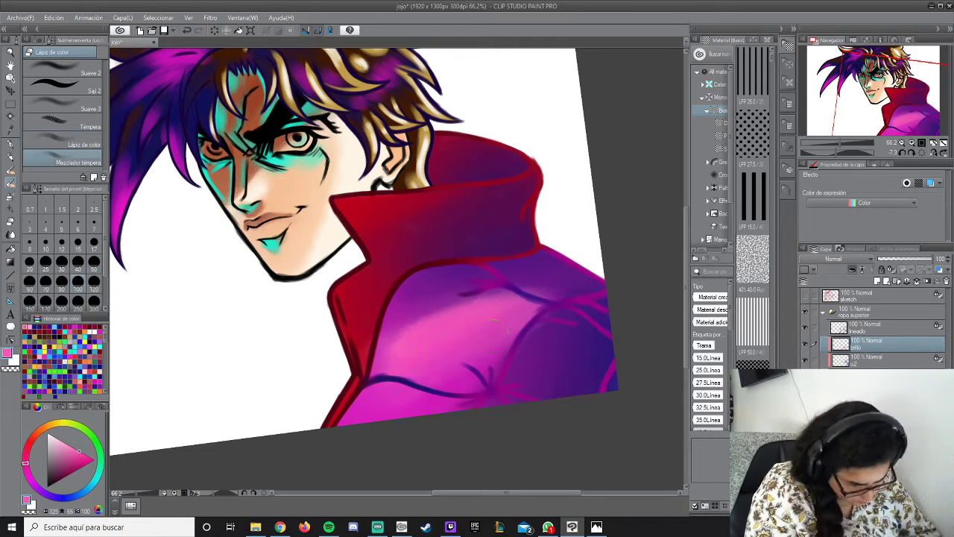
drag(414, 362, 511, 313)
mouse_move(392, 339)
mouse_down()
mouse_move(477, 295)
mouse_move(423, 341)
mouse_move(488, 310)
mouse_up()
click(64, 141)
drag(351, 223, 431, 195)
key(ctrl+z)
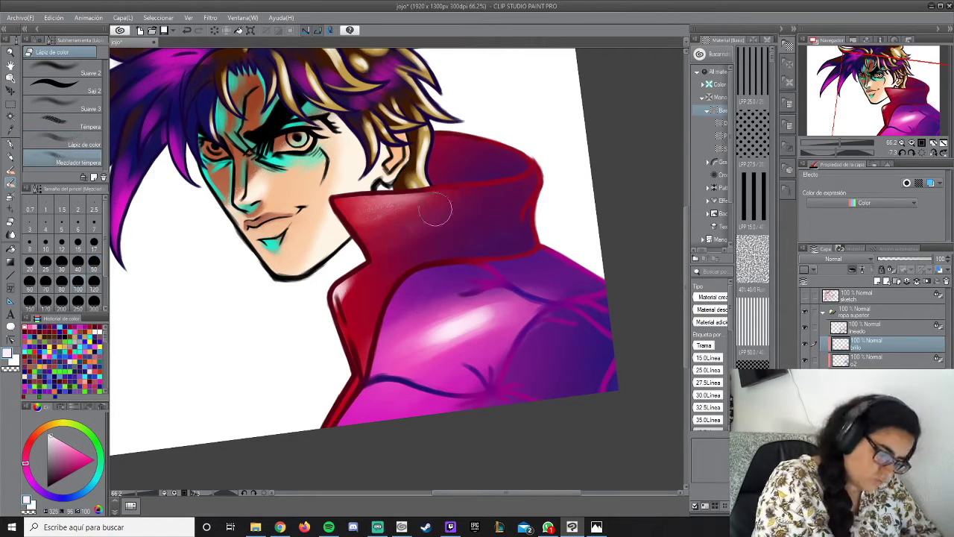
Recolour the chest and collar highlights on the "brillo" layer bright yellow.
click(63, 88)
click(65, 424)
drag(418, 343, 522, 305)
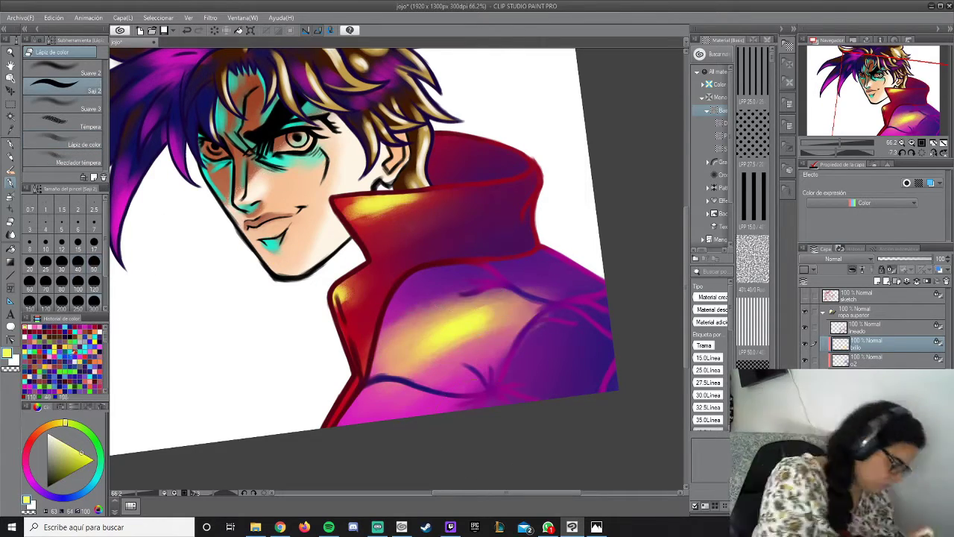
Create a layer named detalles 1 above the lineado layer.
drag(321, 254, 352, 244)
double_click(887, 329)
scroll(396, 268, up, 5)
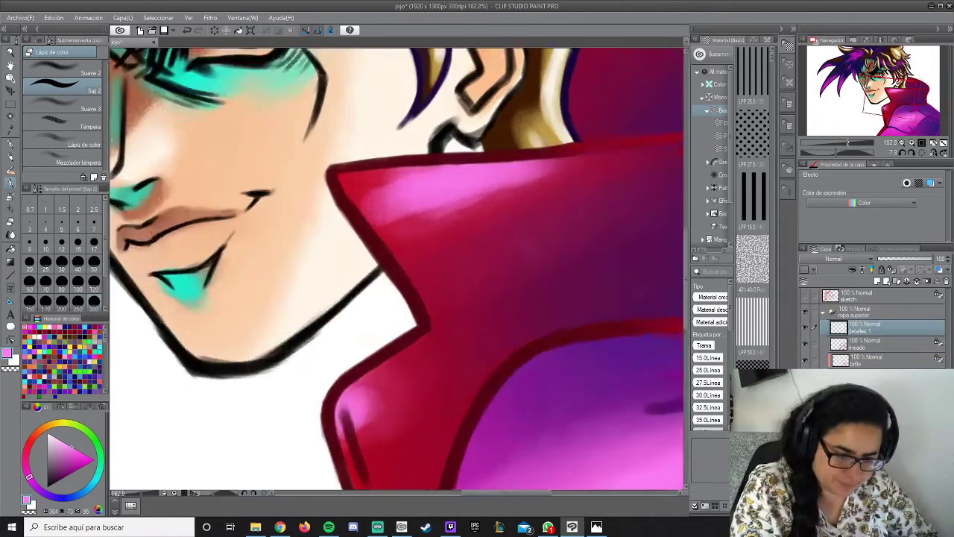
key(Return)
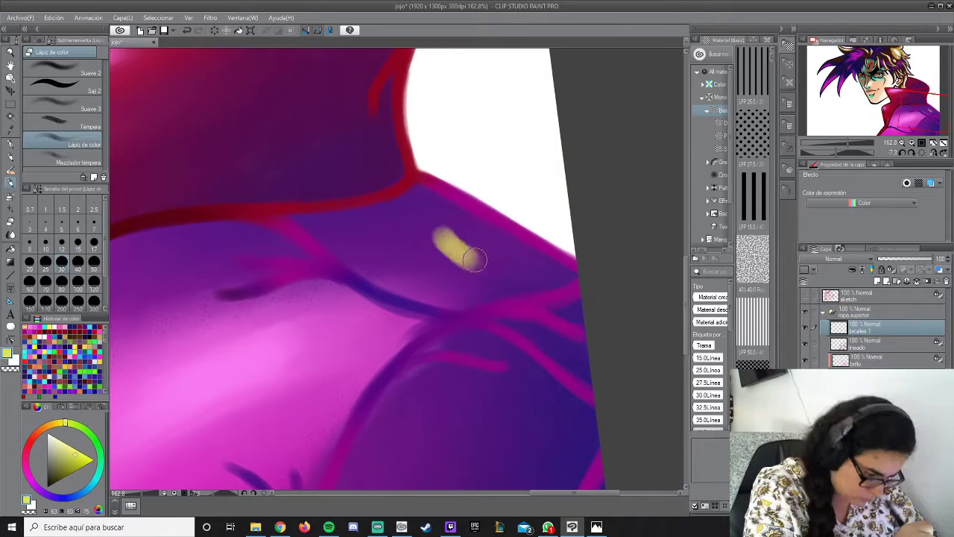
Paint the flat yellow shapes of the shoulder button and the collar strap with its buckle and end ring on the detalles 1 layer.
mouse_move(447, 246)
mouse_down()
mouse_move(442, 216)
mouse_move(500, 237)
mouse_up()
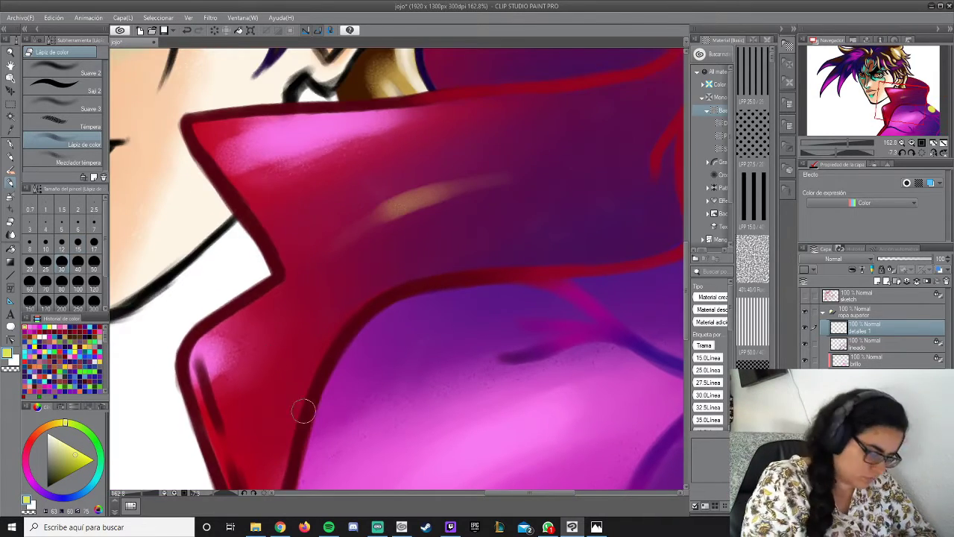
mouse_move(304, 411)
mouse_down()
mouse_move(453, 164)
mouse_move(474, 163)
mouse_move(451, 236)
mouse_move(387, 196)
mouse_move(485, 197)
mouse_move(533, 214)
mouse_move(518, 149)
mouse_move(477, 191)
mouse_move(379, 216)
mouse_move(246, 309)
mouse_move(276, 186)
mouse_move(283, 261)
mouse_move(345, 335)
mouse_move(322, 344)
mouse_move(369, 313)
mouse_move(411, 366)
mouse_move(334, 336)
mouse_move(284, 207)
mouse_move(298, 304)
mouse_move(290, 292)
mouse_move(340, 322)
mouse_move(306, 224)
mouse_move(186, 343)
mouse_up()
drag(456, 231, 437, 159)
mouse_move(451, 211)
mouse_down()
mouse_move(555, 203)
mouse_move(790, 246)
mouse_move(716, 246)
mouse_up()
Outline the square outer frame of the strap's buckle in dark grey at brush size 15 on the línea detalles layer.
alt+click(369, 120)
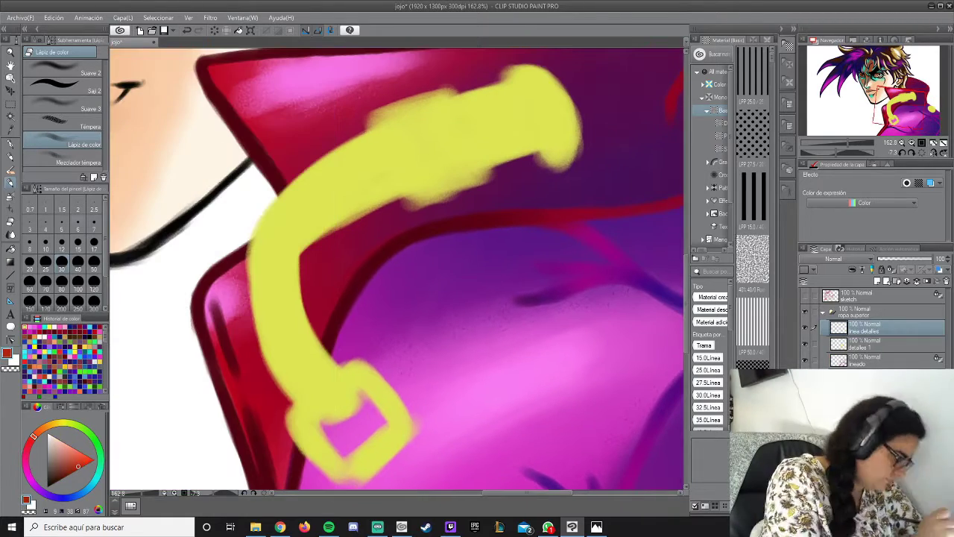
mouse_move(367, 114)
mouse_down()
mouse_move(393, 195)
mouse_move(240, 213)
mouse_up()
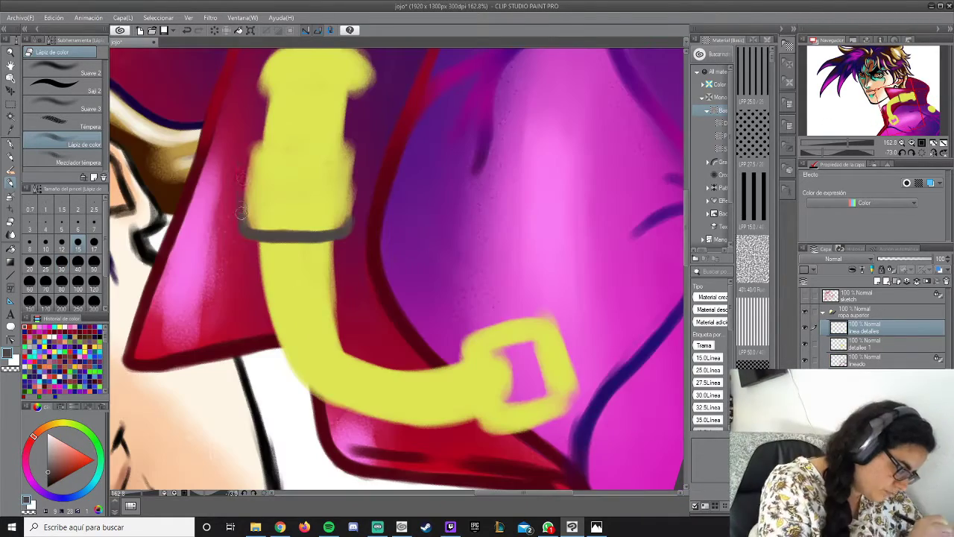
drag(345, 145, 350, 215)
drag(350, 215, 522, 246)
mouse_move(574, 195)
mouse_down()
mouse_move(549, 285)
mouse_move(538, 278)
mouse_up()
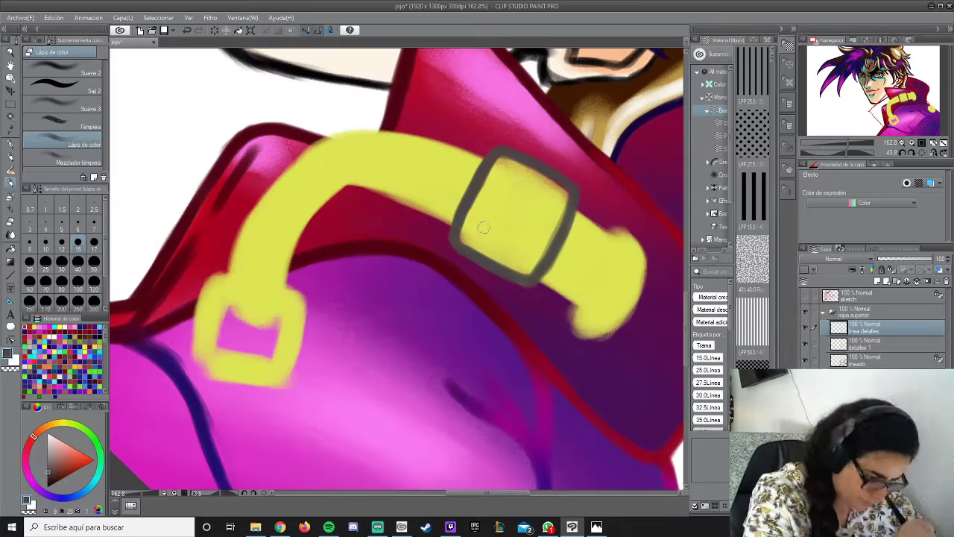
Draw the buckle's inner plate with a double line along one side and a round hole at its centre, using brush size 7.
drag(548, 210, 531, 253)
mouse_move(531, 253)
mouse_down()
mouse_move(507, 284)
mouse_move(455, 291)
mouse_move(416, 271)
mouse_up()
drag(361, 228, 364, 274)
drag(422, 215, 419, 285)
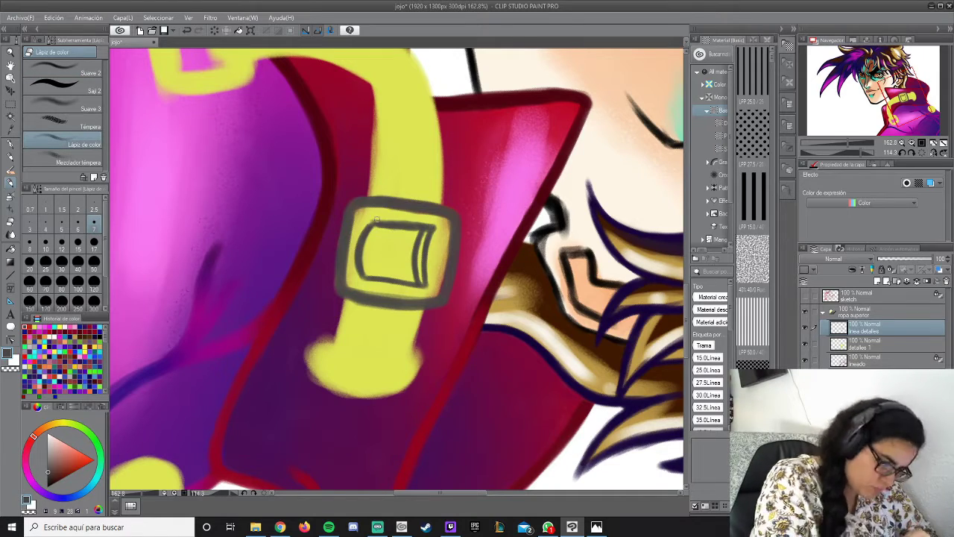
mouse_move(376, 220)
mouse_down()
mouse_move(361, 237)
mouse_move(377, 262)
mouse_move(352, 287)
mouse_up()
click(387, 251)
Trim the uneven edges of the buckle frame's outline.
key(b)
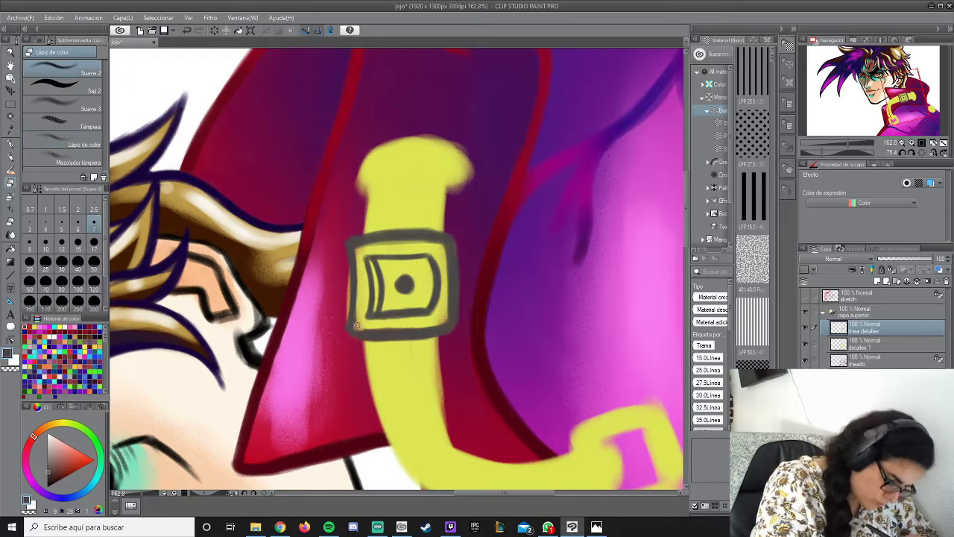
mouse_move(361, 250)
mouse_down()
mouse_move(448, 245)
mouse_move(457, 322)
mouse_up()
key(b)
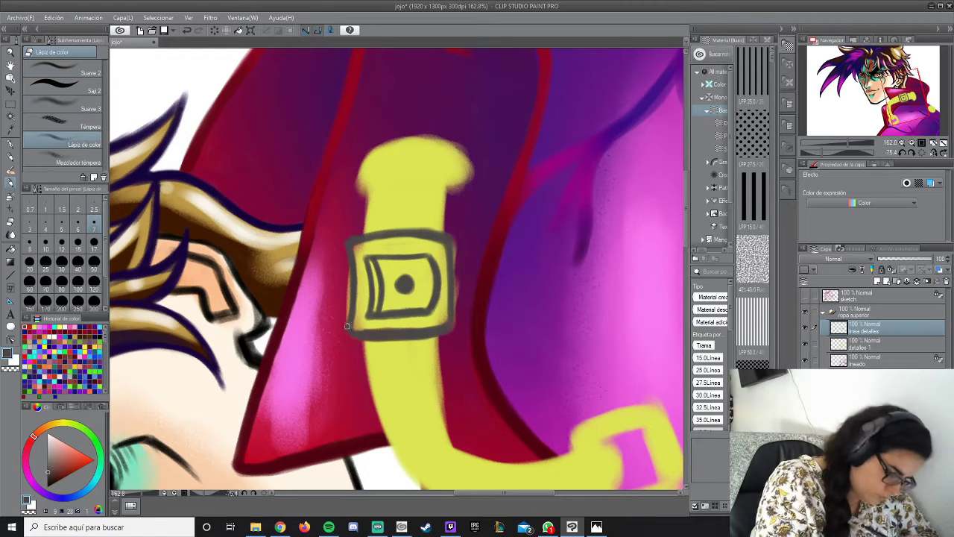
Outline the rounded end cap of the strap and the short strap section joining it to the buckle in dark grey.
drag(327, 107, 402, 127)
drag(442, 230, 450, 179)
drag(369, 216, 366, 188)
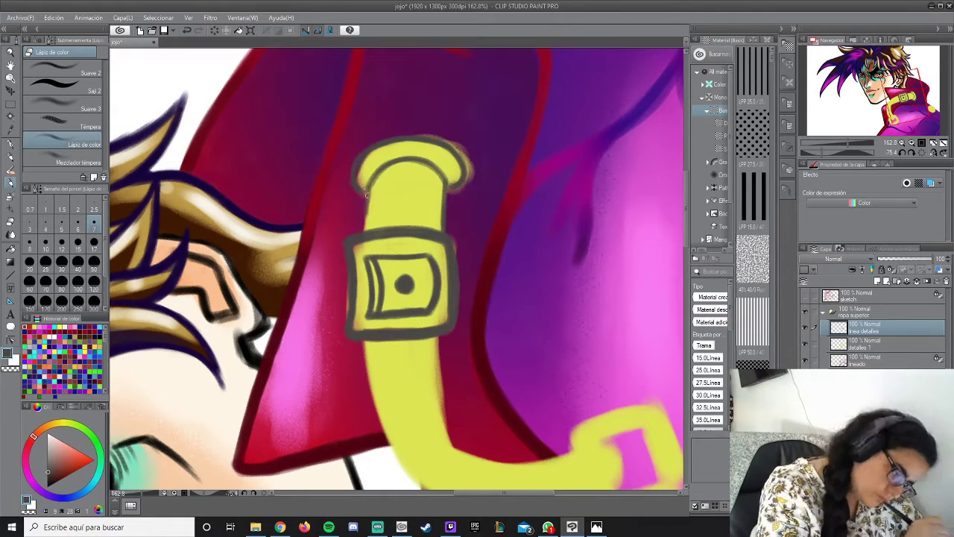
drag(457, 187, 285, 254)
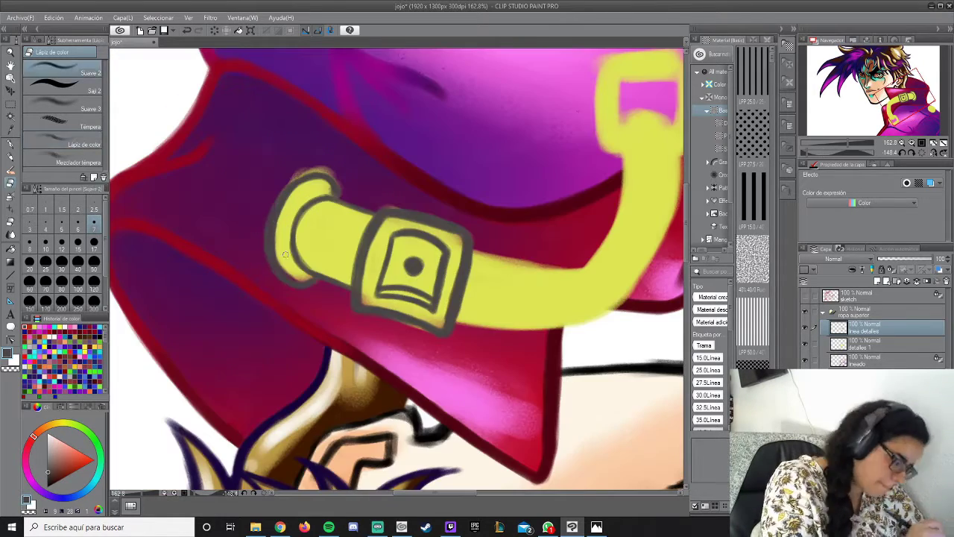
drag(380, 154, 409, 273)
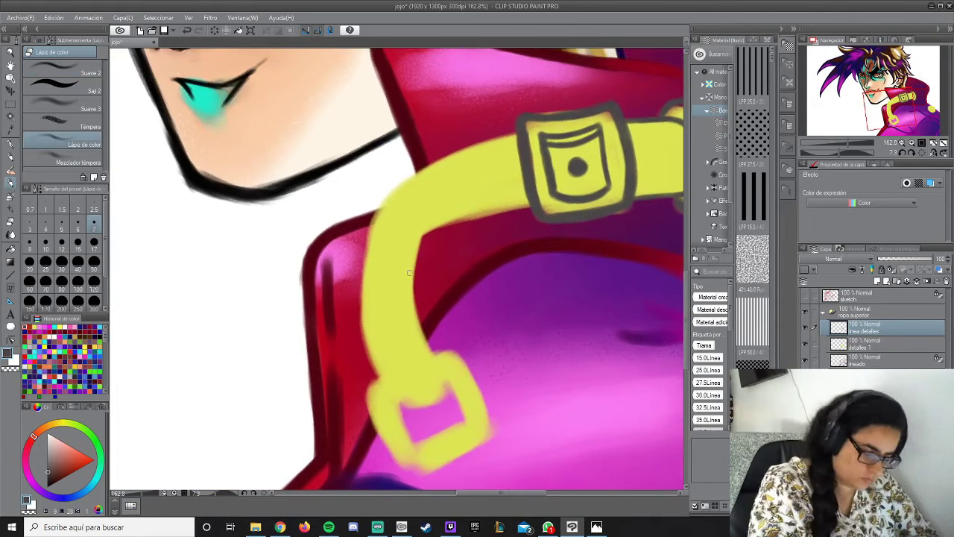
Outline the curved strap section below the buckle, including its fold line and the narrow band across it.
mouse_move(422, 224)
mouse_down()
mouse_move(486, 124)
mouse_move(520, 137)
mouse_up()
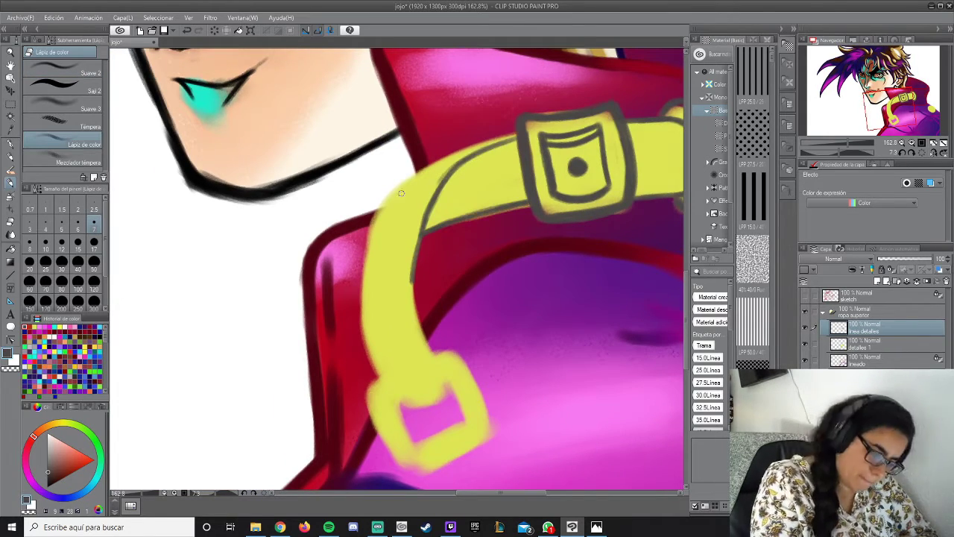
drag(415, 304, 456, 237)
drag(456, 237, 439, 217)
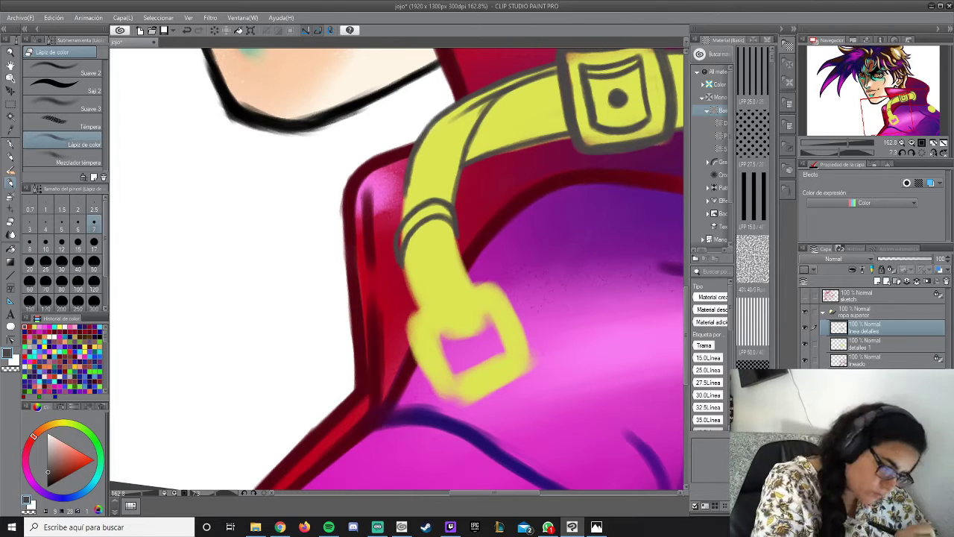
Outline the strap's lower end below the band and add crease lines inside it.
mouse_move(406, 262)
mouse_down()
mouse_move(460, 336)
mouse_move(456, 227)
mouse_up()
drag(486, 314, 449, 331)
drag(422, 223, 432, 271)
drag(425, 196, 429, 203)
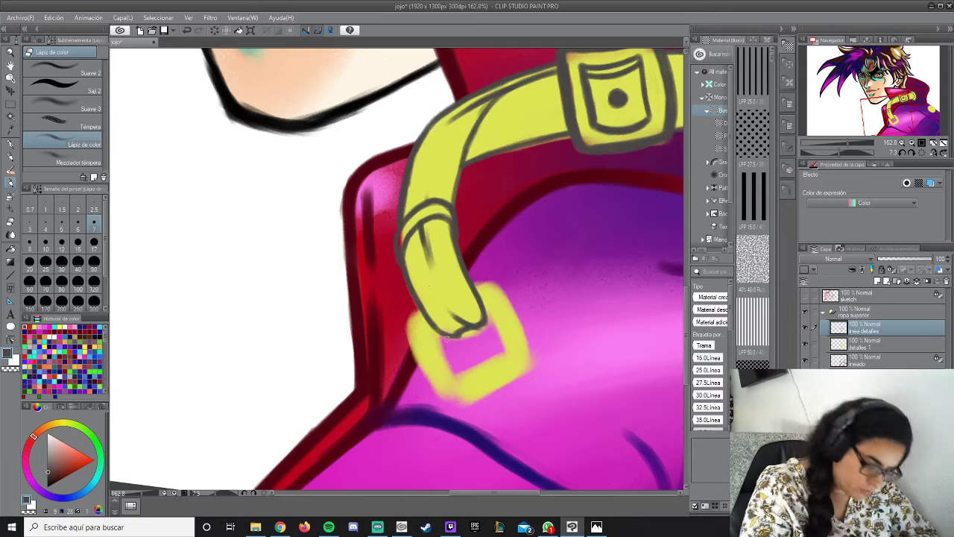
Outline the inner and outer edges of the rectangular ring at the strap's lower end in dark grey.
drag(442, 335, 452, 373)
drag(491, 319, 504, 357)
drag(452, 372, 503, 359)
drag(500, 300, 529, 369)
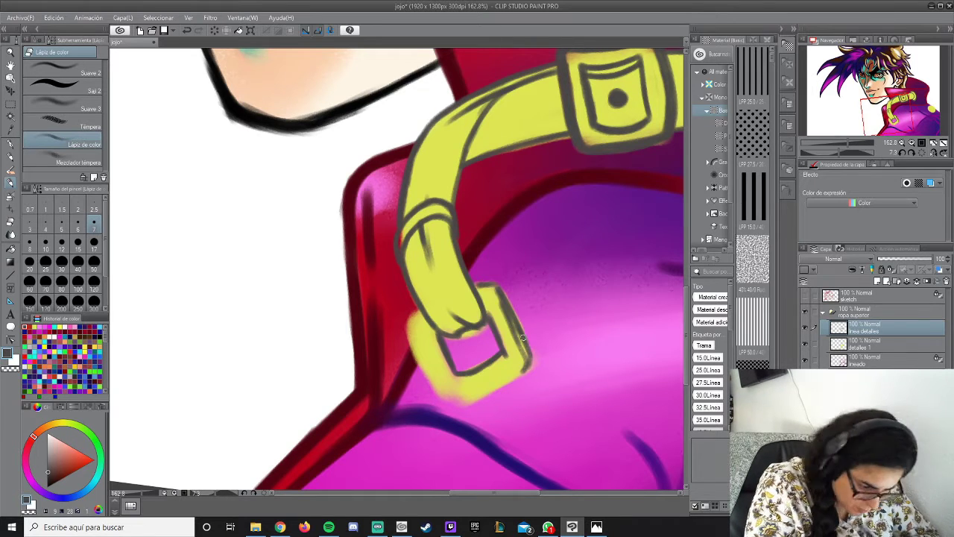
drag(462, 404, 531, 365)
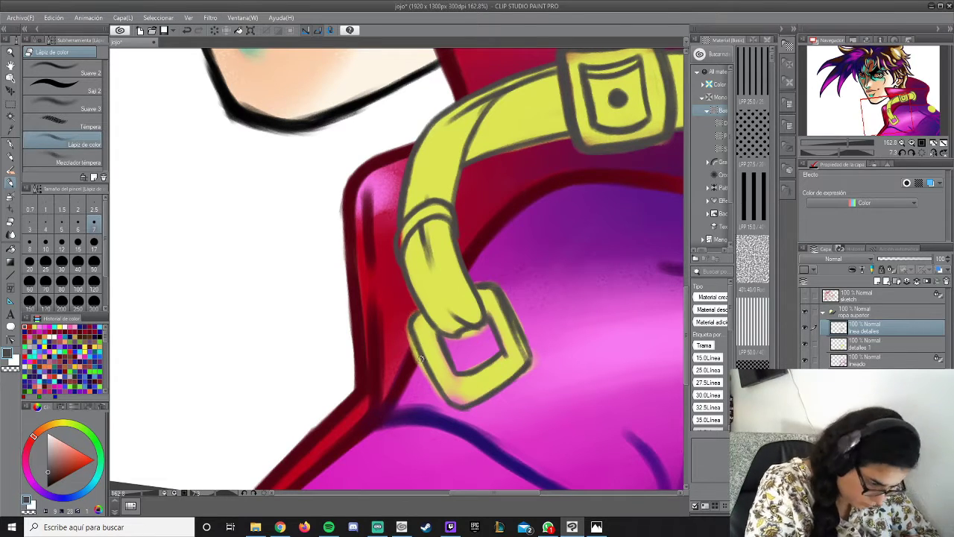
Reinforce the curved strap's edge lines and outline the round shoulder button with its rim in dark grey.
drag(411, 170, 511, 91)
drag(451, 205, 571, 142)
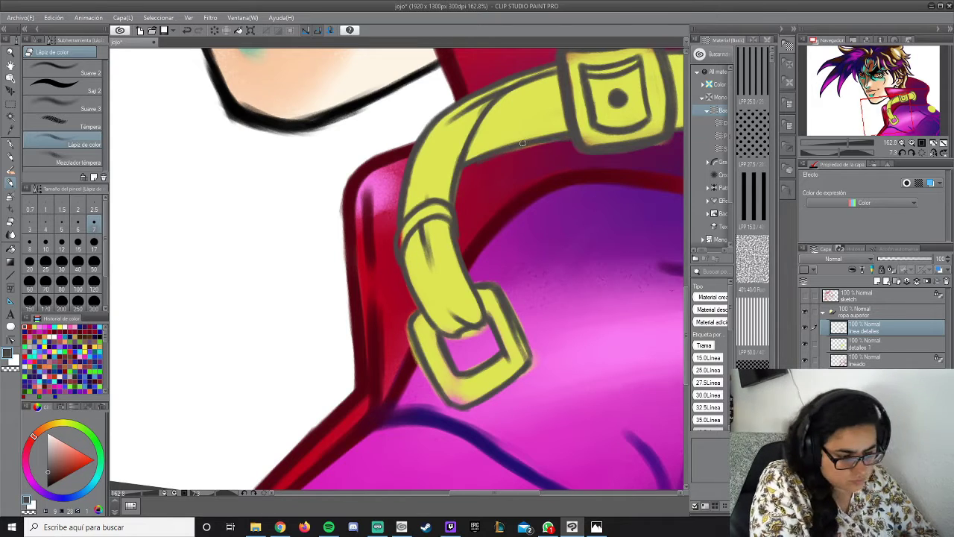
mouse_move(597, 223)
mouse_down()
mouse_move(118, 191)
mouse_move(169, 216)
mouse_up()
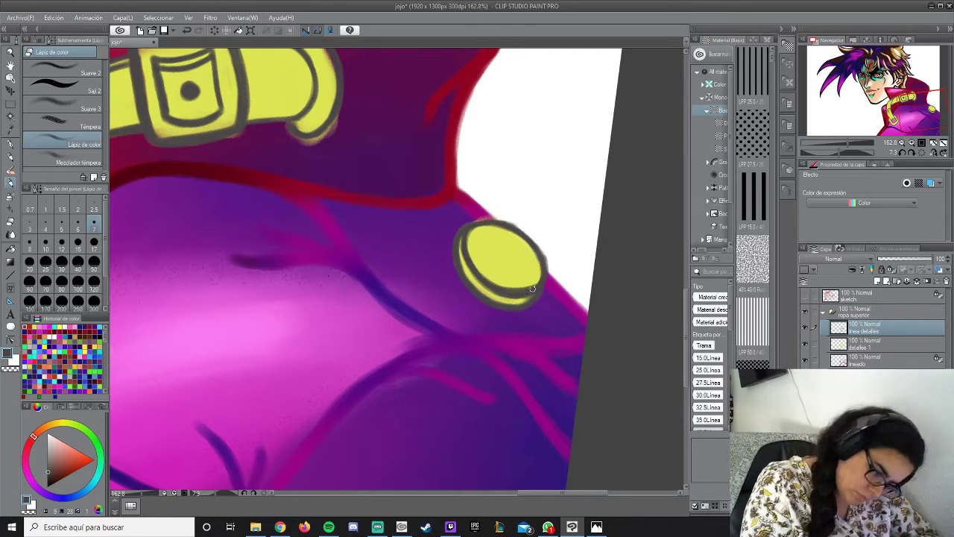
Clean up the yellow fill of the strap, ring and button on the detalles 1 layer, erasing colour outside the outlines.
scroll(517, 221, down, 5)
scroll(399, 273, up, 2)
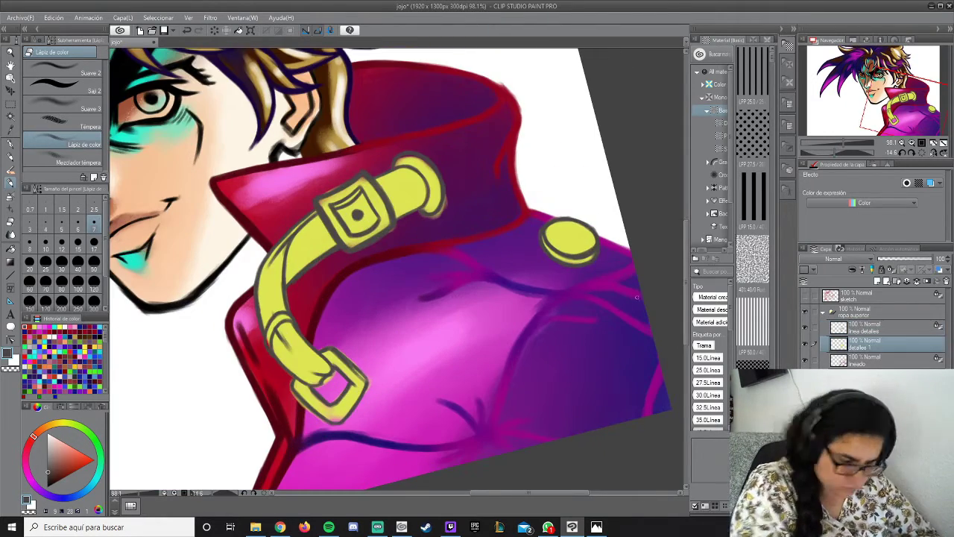
alt+click(326, 201)
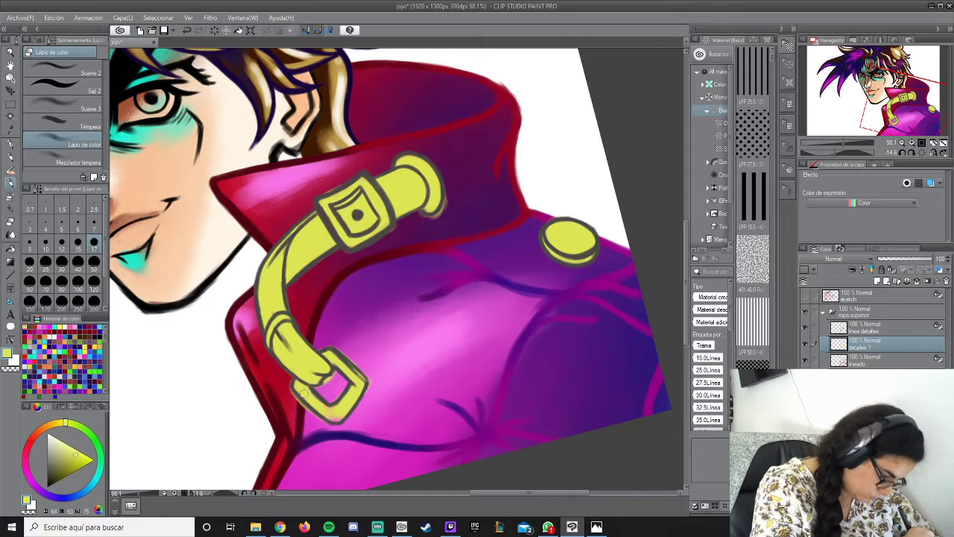
click(59, 72)
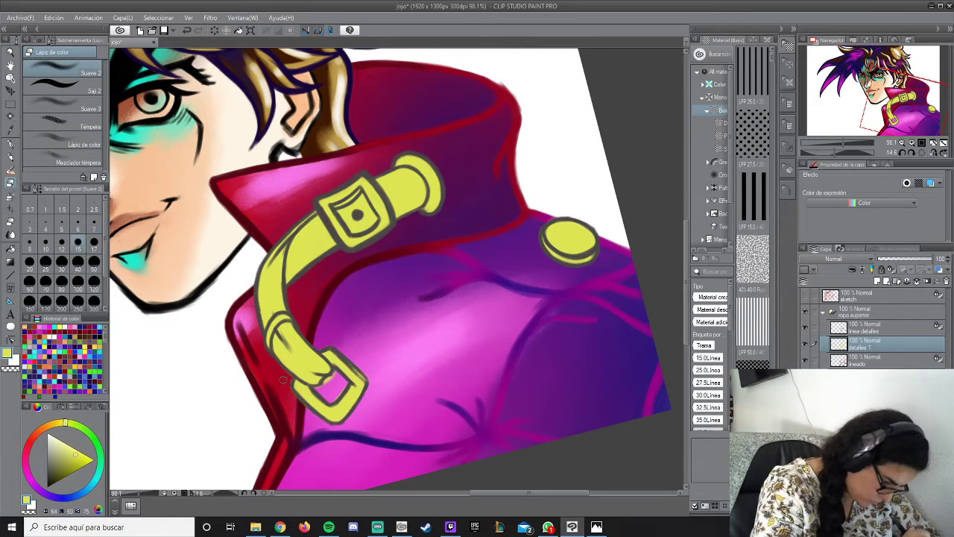
click(84, 144)
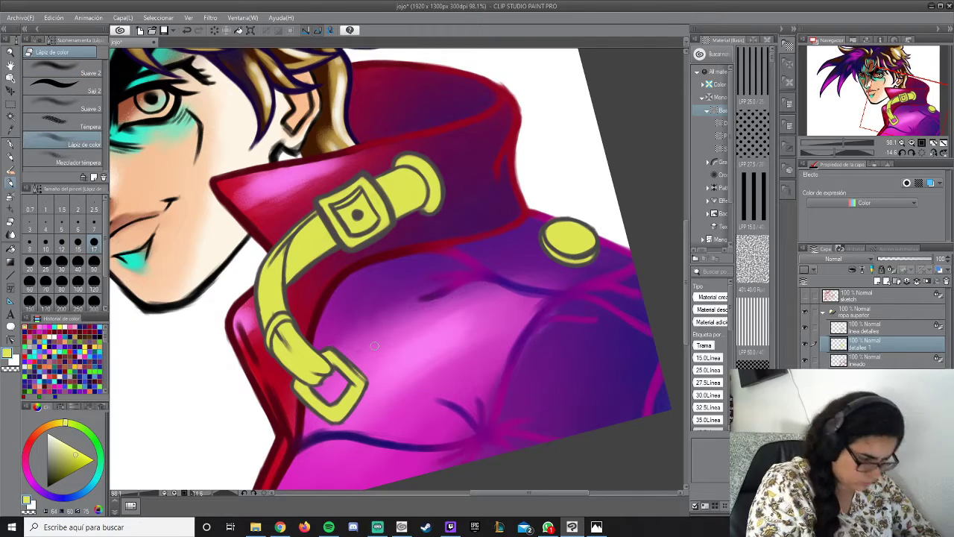
Recolour the strap, buckle and button outlines on the línea detalles layer in dark purple.
click(865, 326)
click(60, 90)
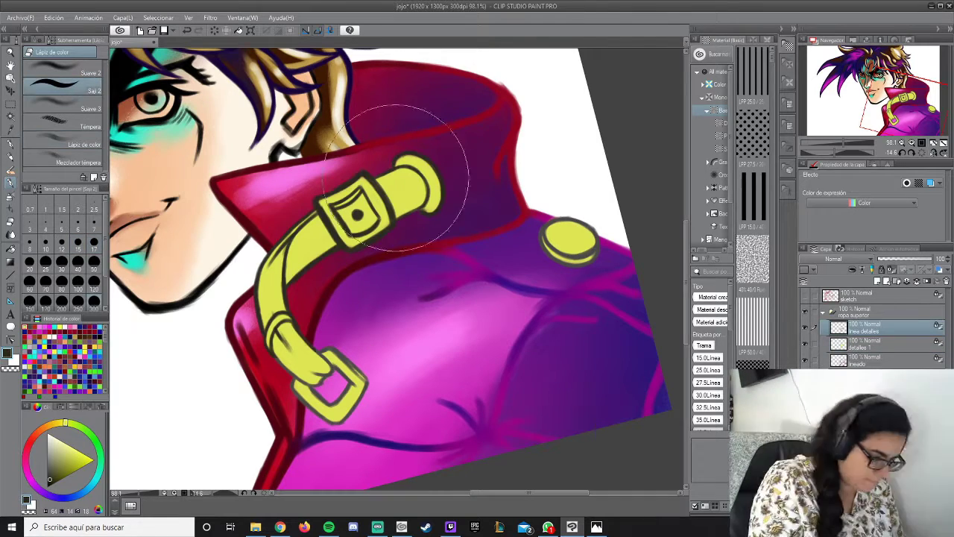
alt+click(302, 425)
Add a layer clipped to detalles 1 and shade the buckle, strap ends and button in dark purple with Lápiz de color.
key(alt+[)
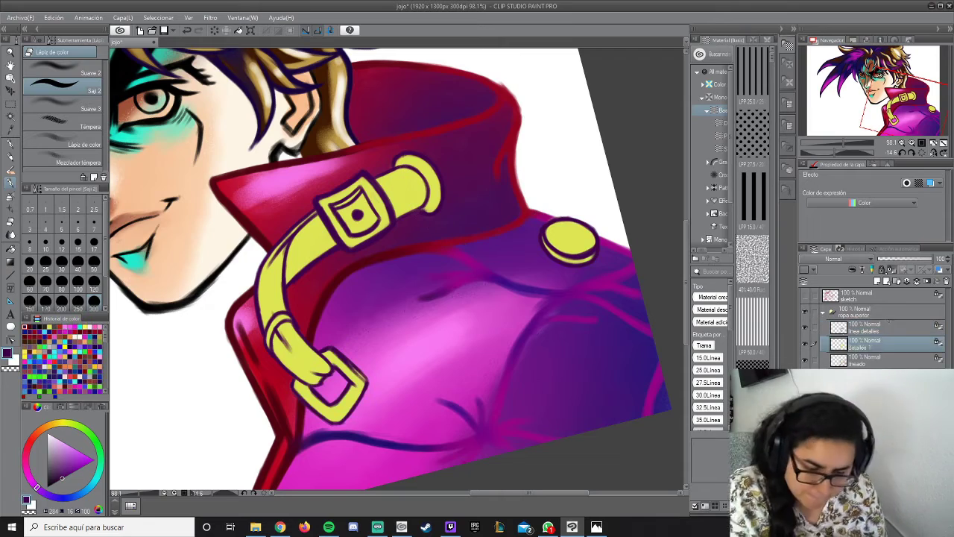
click(852, 269)
click(67, 144)
drag(342, 242, 388, 187)
drag(432, 160, 335, 223)
drag(358, 238, 313, 294)
drag(272, 328, 313, 410)
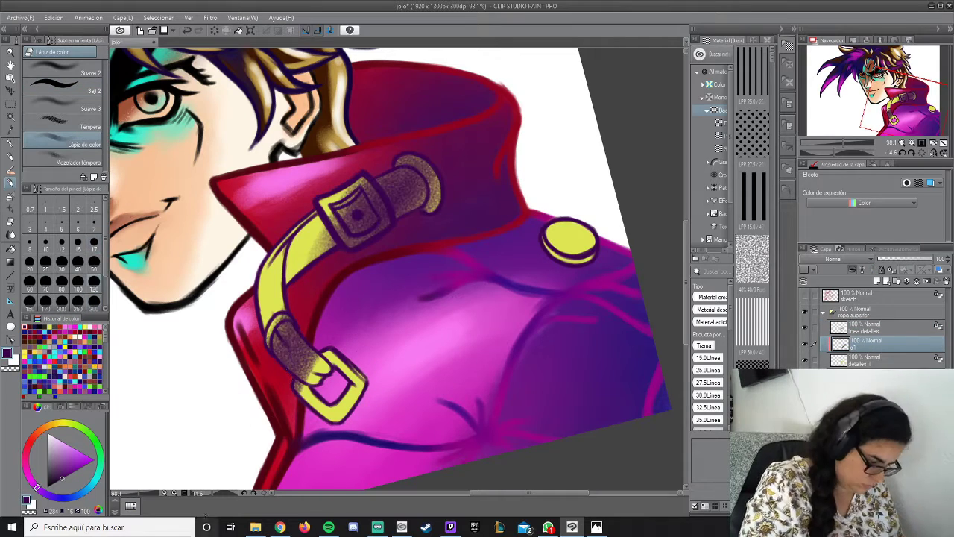
Blend the purple shading on the buckle, end cap and lower strap with Mezclador témpera.
click(67, 162)
drag(351, 245, 380, 187)
drag(433, 149, 328, 238)
drag(276, 328, 313, 402)
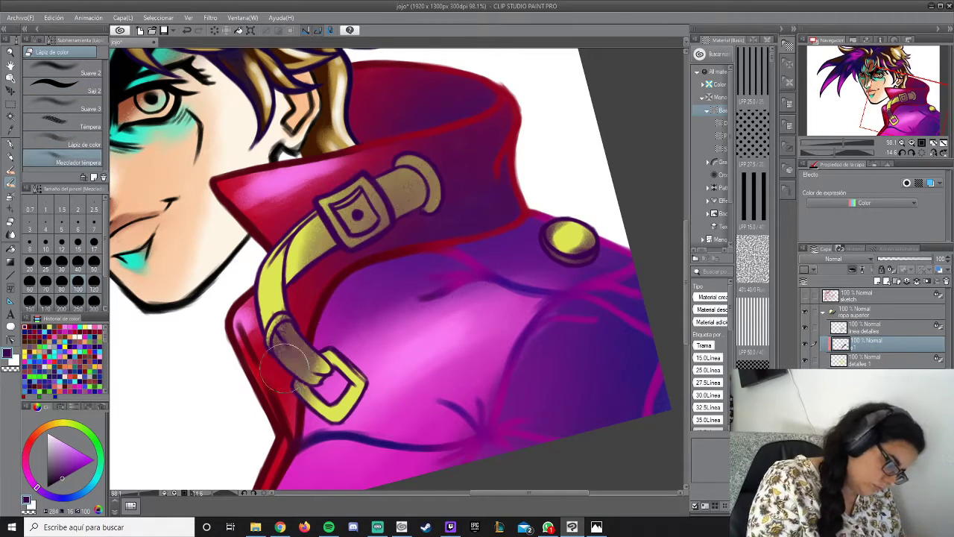
Soften the shading along the curved strap and ring, and clean the shading off the shoulder button's face.
drag(298, 223, 305, 283)
drag(268, 328, 298, 418)
drag(313, 223, 283, 357)
drag(254, 395, 268, 440)
drag(559, 232, 576, 243)
click(63, 73)
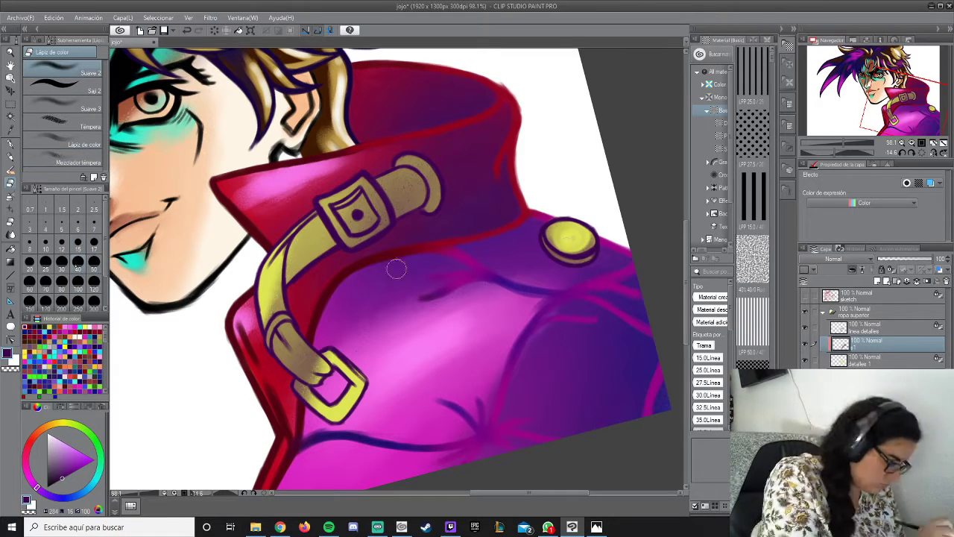
Add and name a second clipped shading layer above the first one.
click(67, 143)
click(803, 269)
double_click(885, 346)
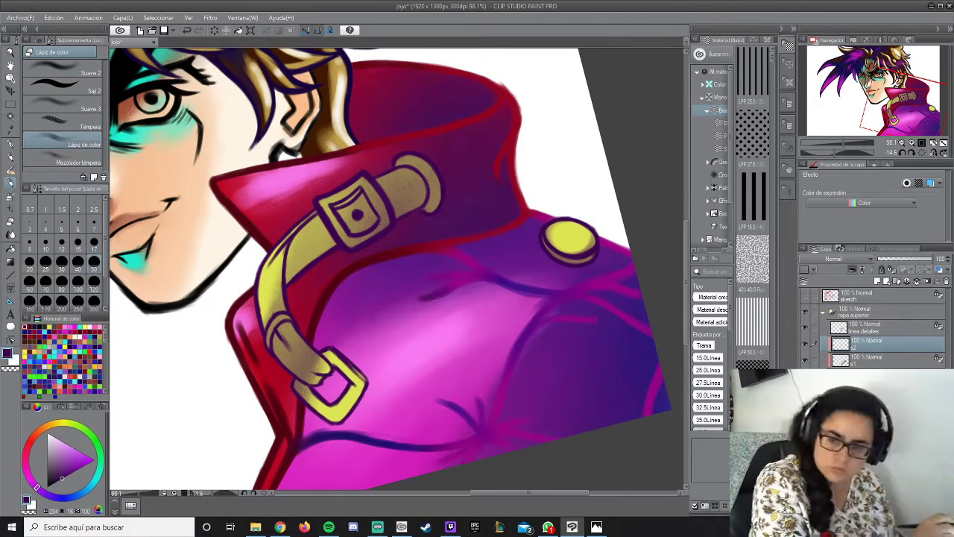
Shade the end cap, buckle and lower strap in dark blue and blend the shading with Mezclador témpera.
click(53, 496)
click(73, 468)
drag(350, 238, 418, 160)
drag(406, 212, 436, 149)
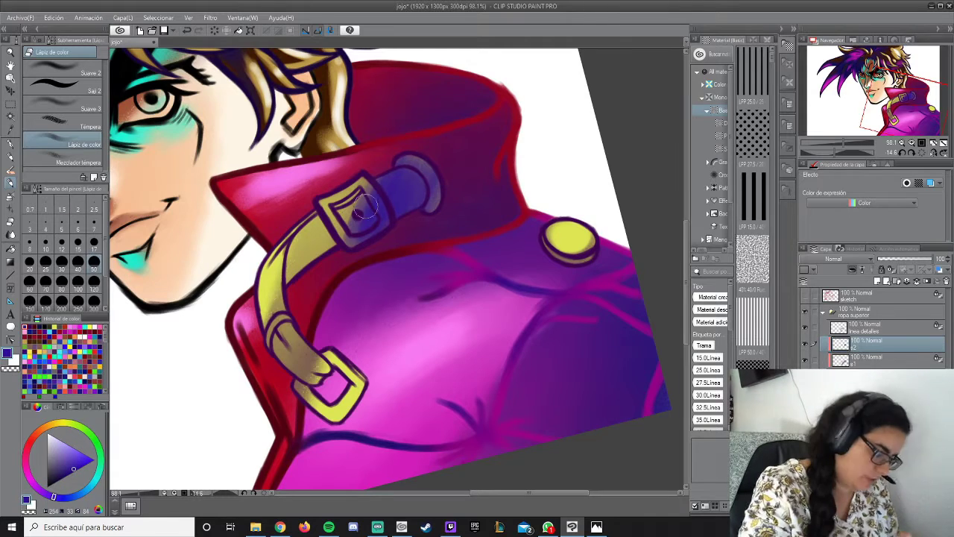
mouse_move(294, 335)
mouse_down()
mouse_move(306, 363)
mouse_move(307, 321)
mouse_up()
key(period)
drag(354, 222, 407, 195)
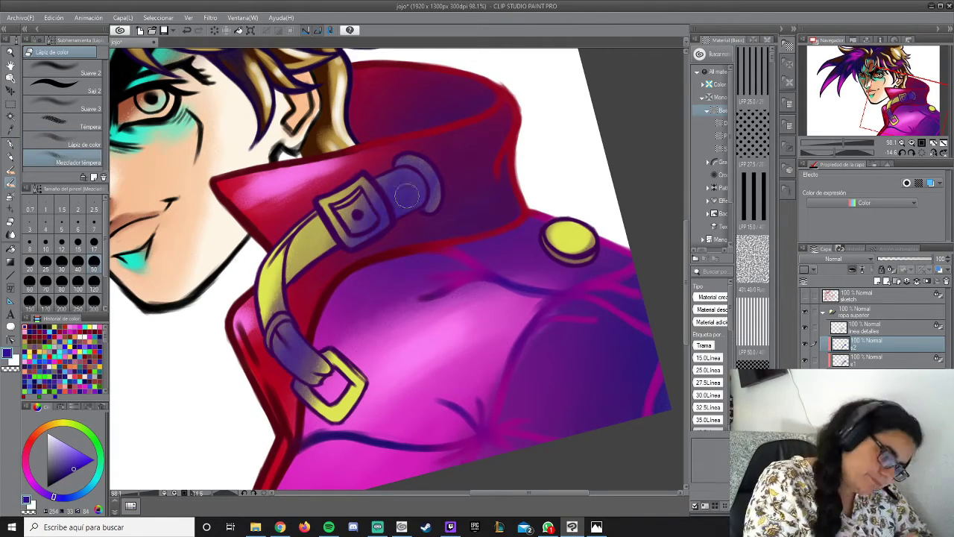
Shade the shoulder button's rim and edges in dark blue and blend the shading into the yellow.
scroll(403, 243, up, 3)
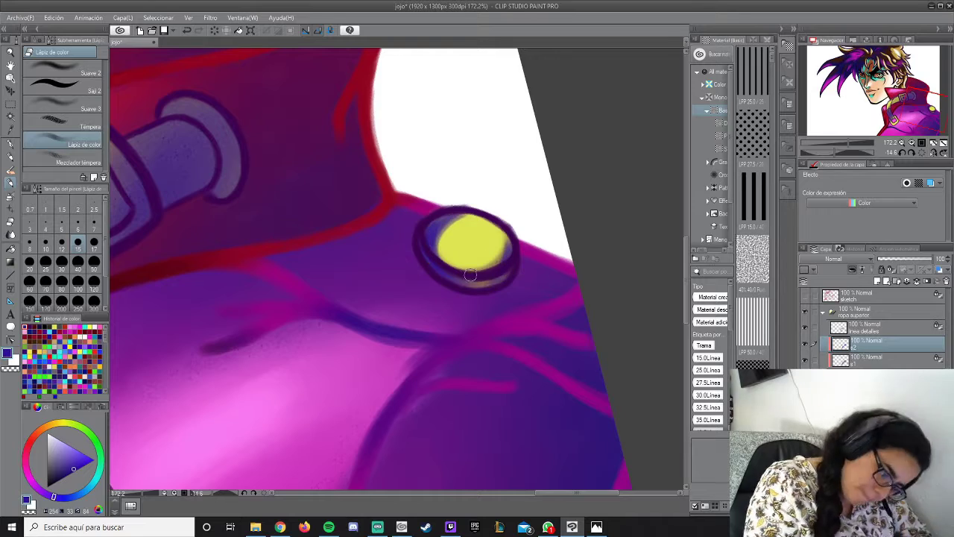
key(period)
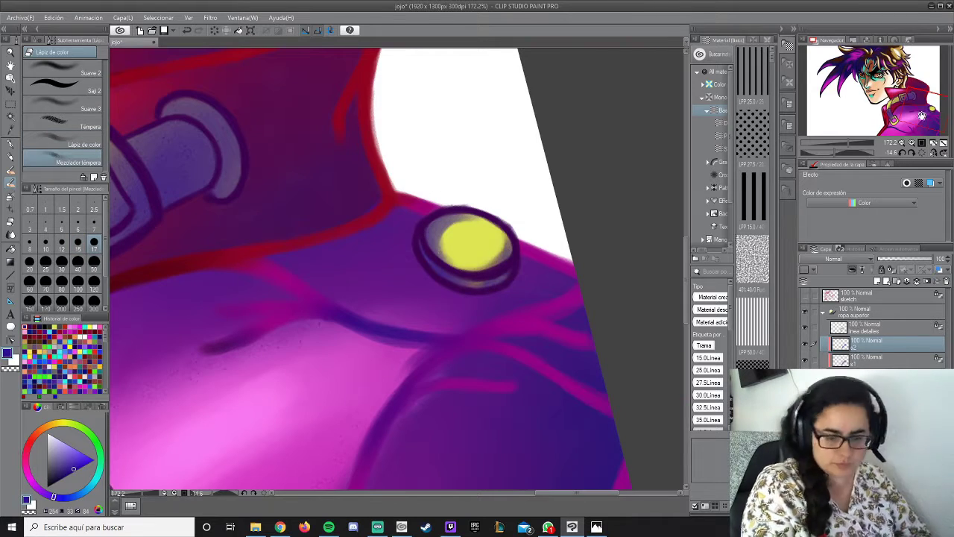
Paint white highlights on the strap, ring and shoulder button on a brillo layer above the shading.
click(922, 115)
click(64, 144)
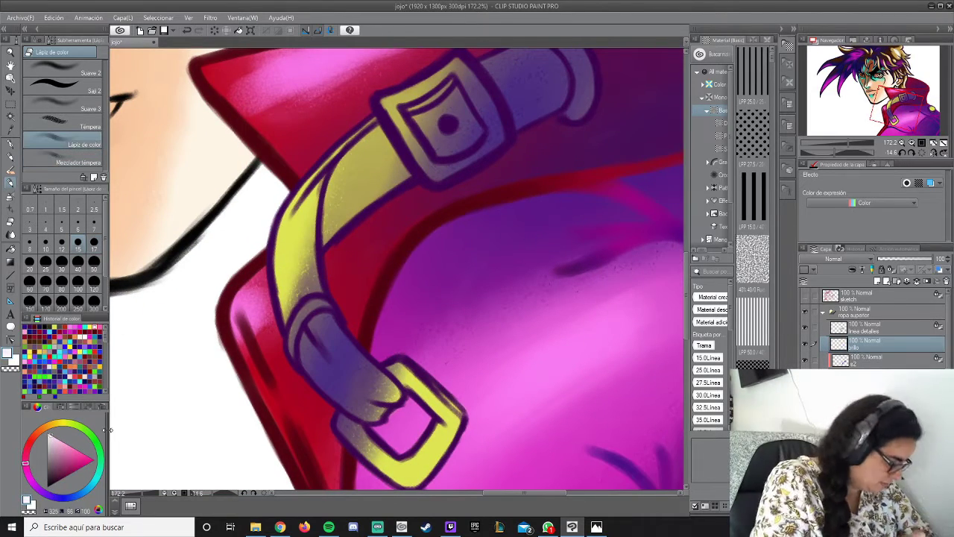
drag(298, 201, 294, 261)
drag(906, 108, 904, 119)
click(921, 107)
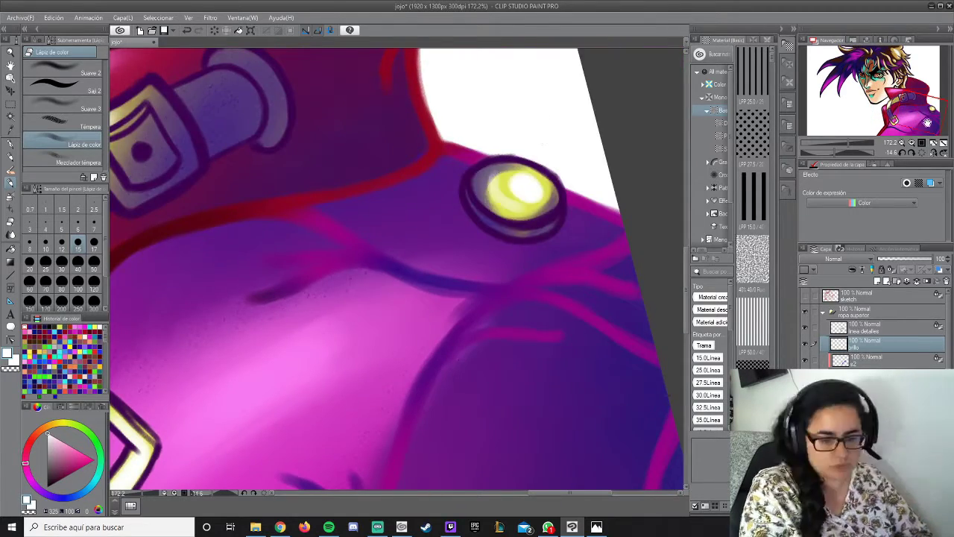
Darken the strap's shading in blue on the second shading layer and blend it with Mezclador témpera.
click(888, 105)
click(879, 359)
mouse_move(428, 313)
mouse_down()
mouse_move(439, 224)
mouse_move(447, 249)
mouse_up()
click(78, 162)
drag(440, 217, 477, 265)
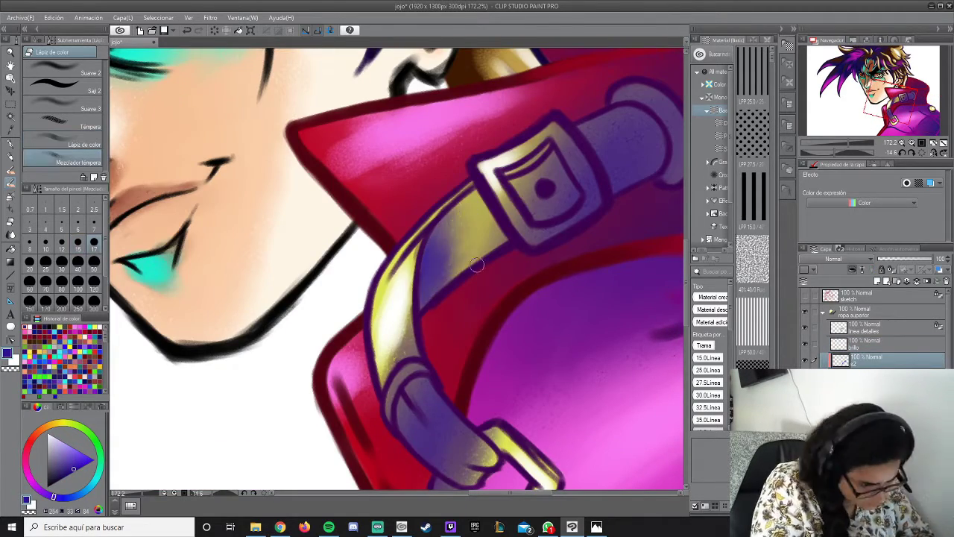
Tint the strap, buckle and ring highlights yellow on the brillo layer with the Saji 2 brush.
click(879, 343)
key(ctrl+minus)
click(79, 90)
alt+click(439, 234)
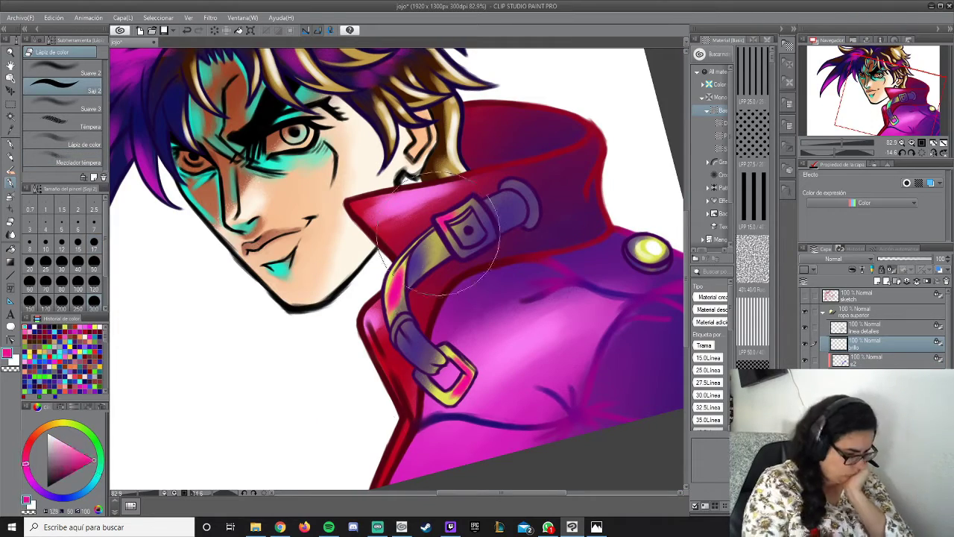
key(ctrl+z)
alt+click(233, 455)
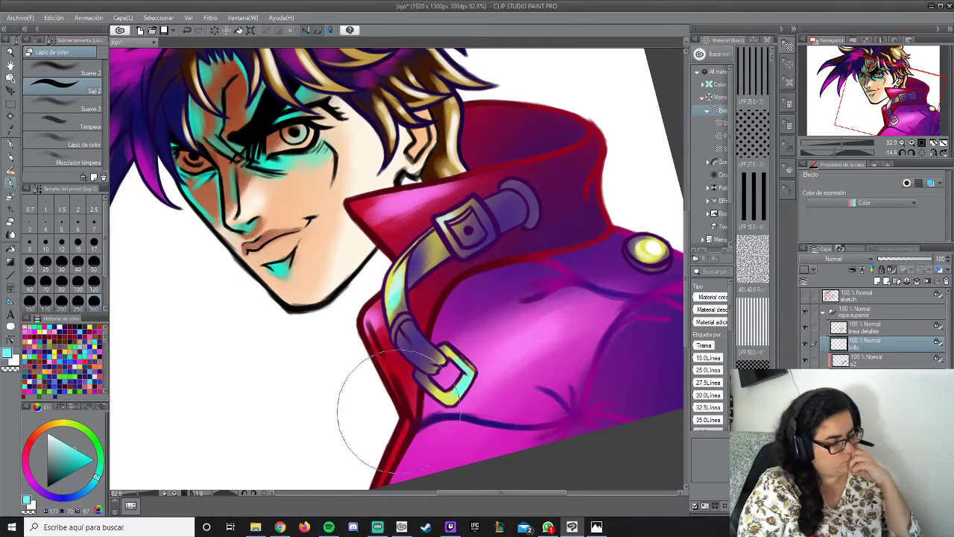
alt+click(446, 377)
mouse_move(394, 311)
mouse_down()
mouse_move(399, 268)
mouse_move(385, 337)
mouse_up()
Add a clipped layer above brillo and paint small white glints on the strap and ring with Lápiz de color.
key(ctrl+plus)
key(ctrl+shift+n)
click(78, 143)
alt+click(350, 253)
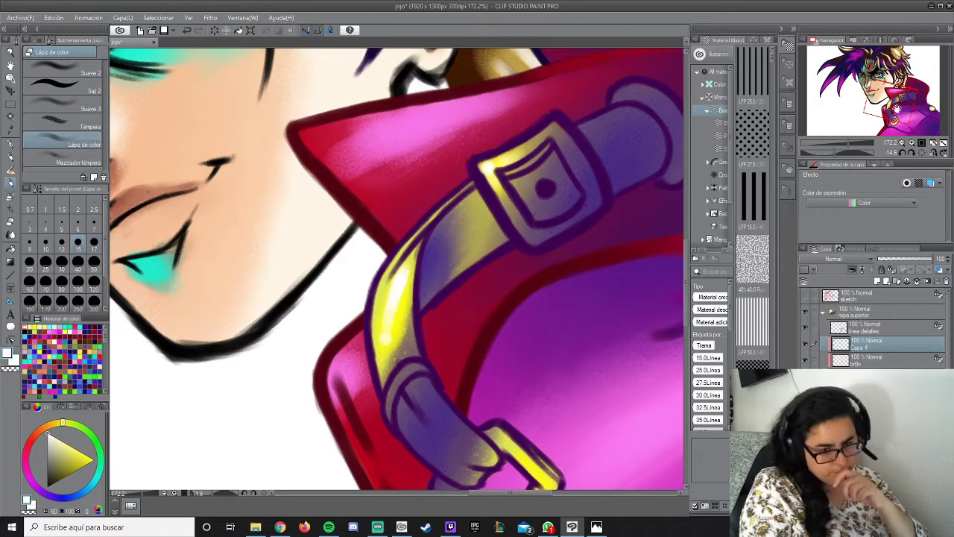
drag(555, 472, 526, 293)
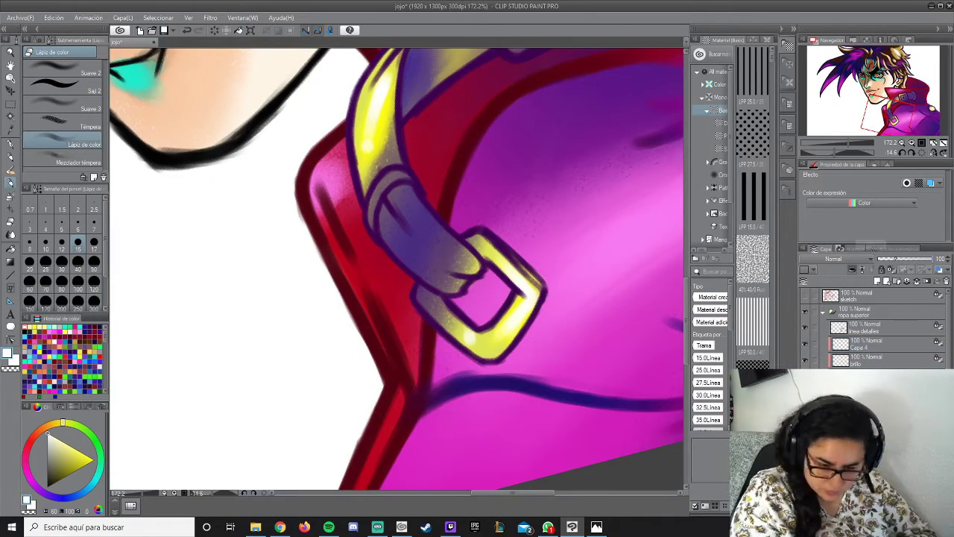
Deepen the shadows on the lower strap, ring, buckle and end cap in dark blue.
alt+click(395, 195)
drag(394, 198, 402, 254)
click(78, 162)
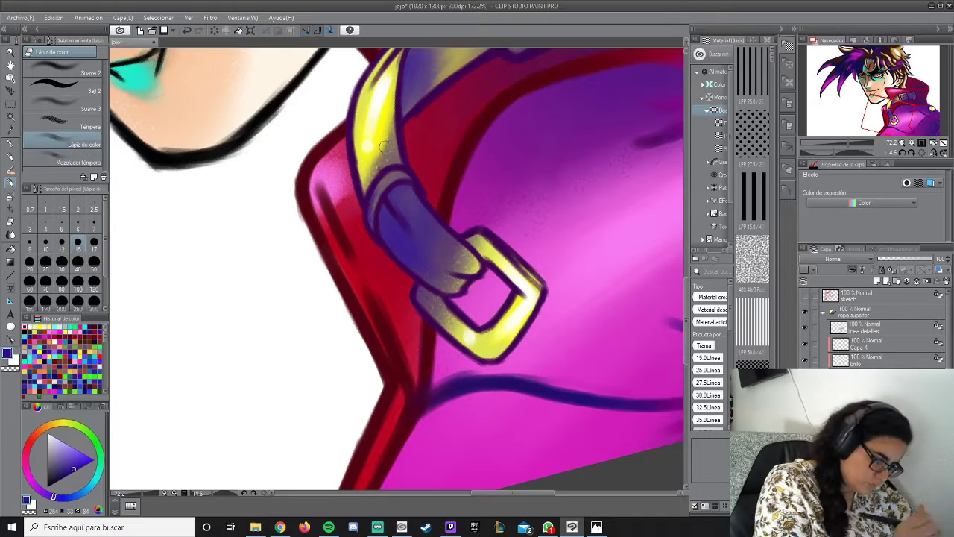
drag(419, 289, 460, 337)
mouse_move(477, 290)
mouse_down()
mouse_move(395, 488)
mouse_move(410, 477)
mouse_up()
drag(507, 179, 544, 135)
drag(552, 171, 589, 131)
key(b)
key(b)
key(b)
drag(588, 171, 592, 112)
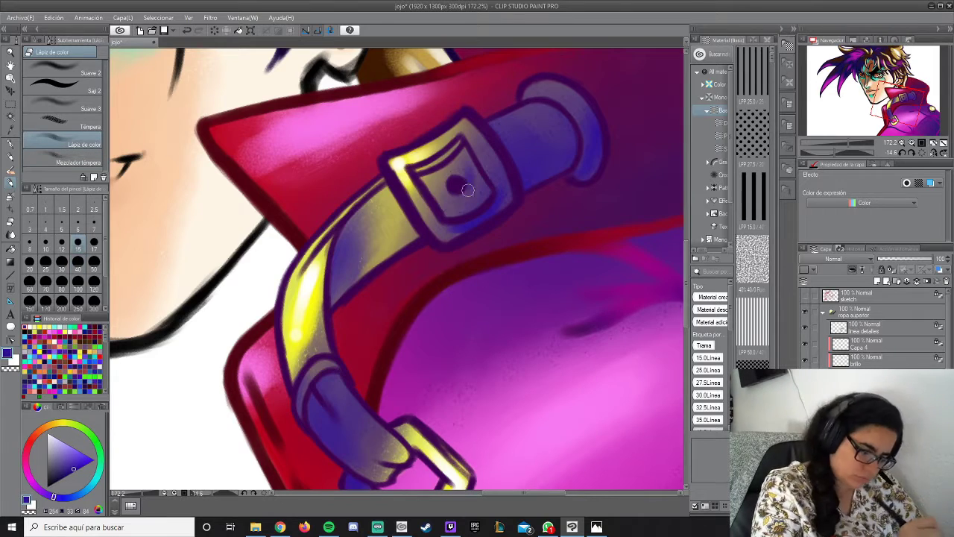
Shade the shoulder button's edge and the strap's upper fold in dark blue and soften the shading.
click(924, 114)
drag(454, 124, 431, 141)
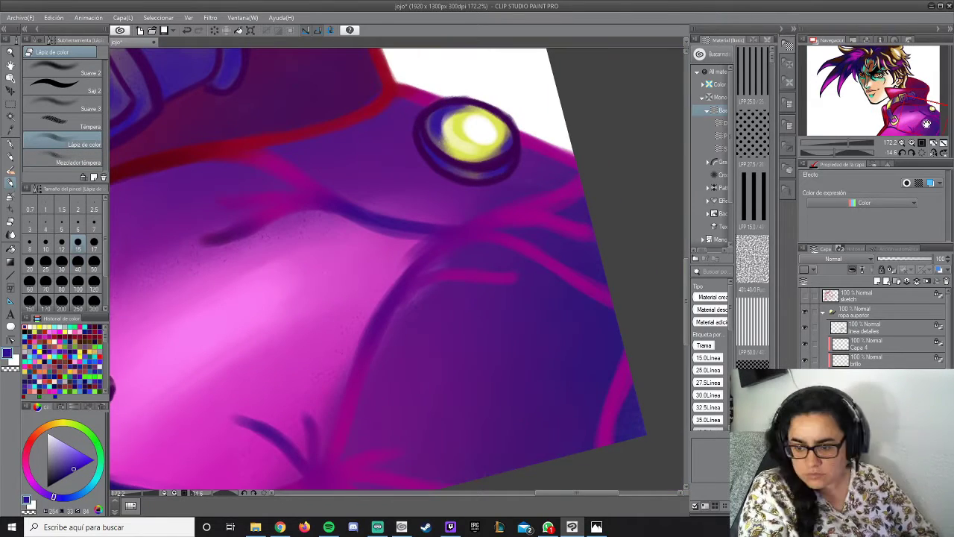
drag(926, 123, 889, 102)
mouse_move(371, 168)
mouse_down()
mouse_move(383, 242)
mouse_move(376, 190)
mouse_move(369, 243)
mouse_up()
drag(414, 142, 386, 152)
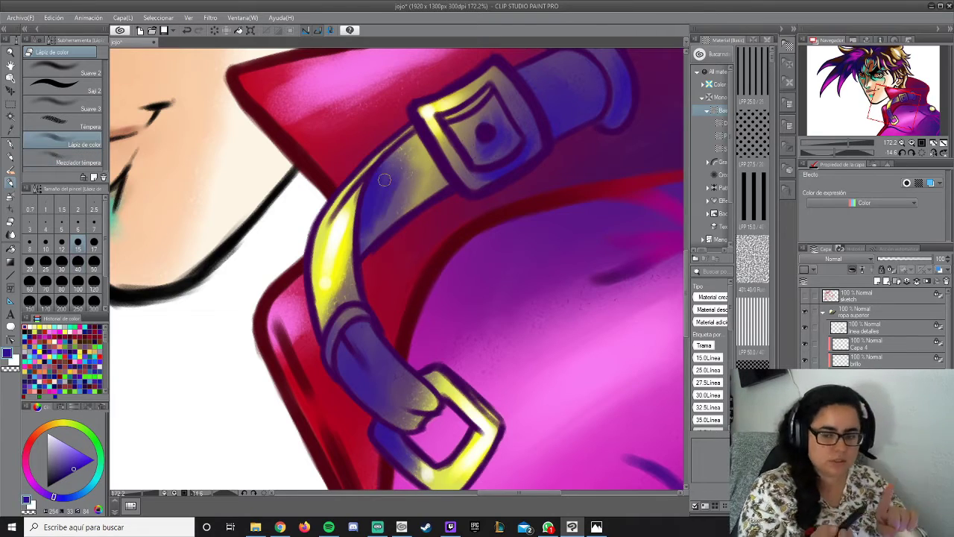
key(b)
Tint the shaded areas of the strap, buckle and end cap teal with the Saji 2 brush.
scroll(477, 126, down, 4)
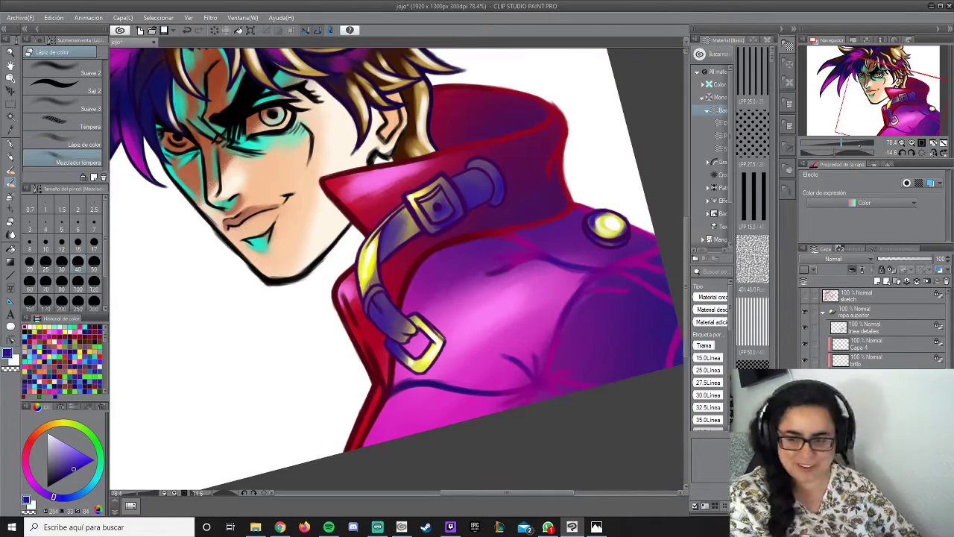
drag(372, 261, 335, 291)
key(b)
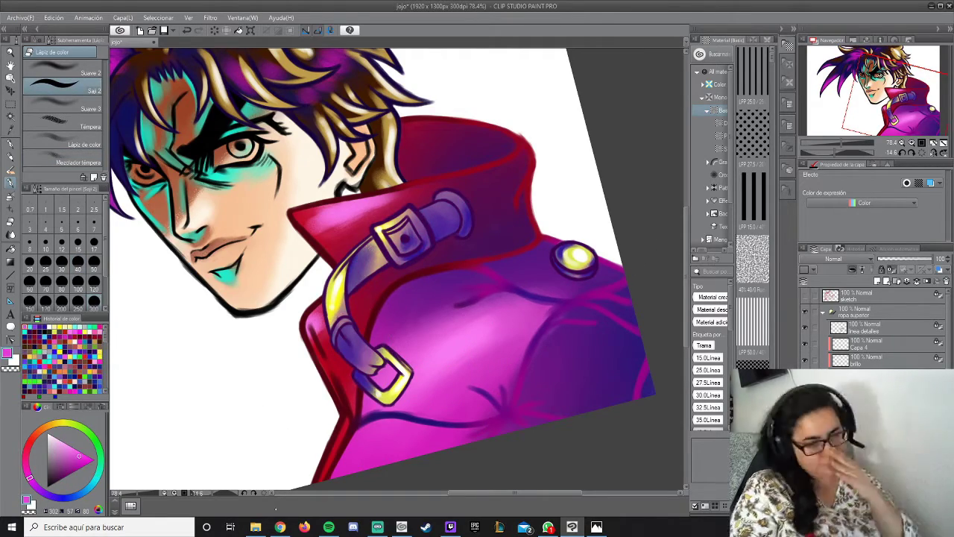
drag(327, 354, 373, 379)
Name the new top layer detalles linea and draw dark blue fold lines around the strap's end cap with Lápiz de color.
click(864, 327)
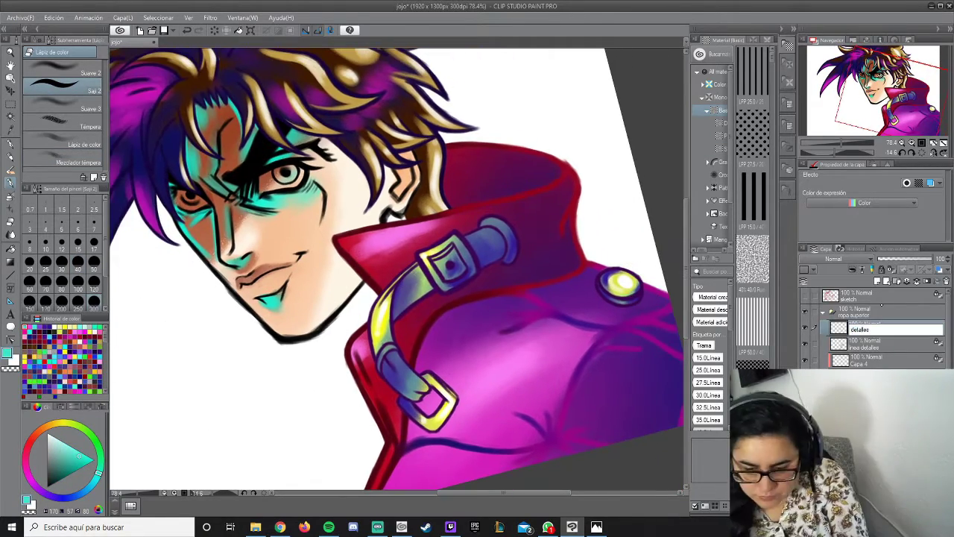
scroll(437, 196, up, 5)
click(75, 144)
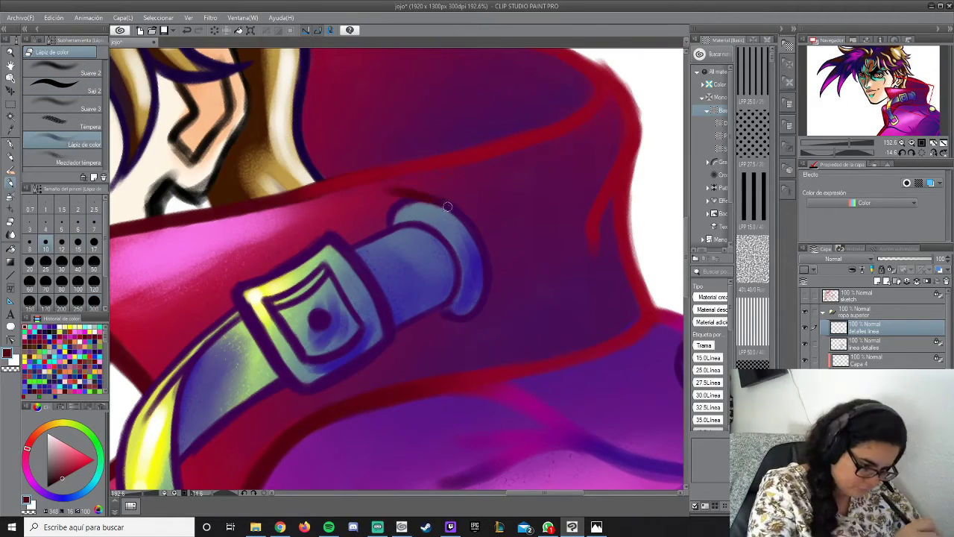
drag(380, 191, 448, 209)
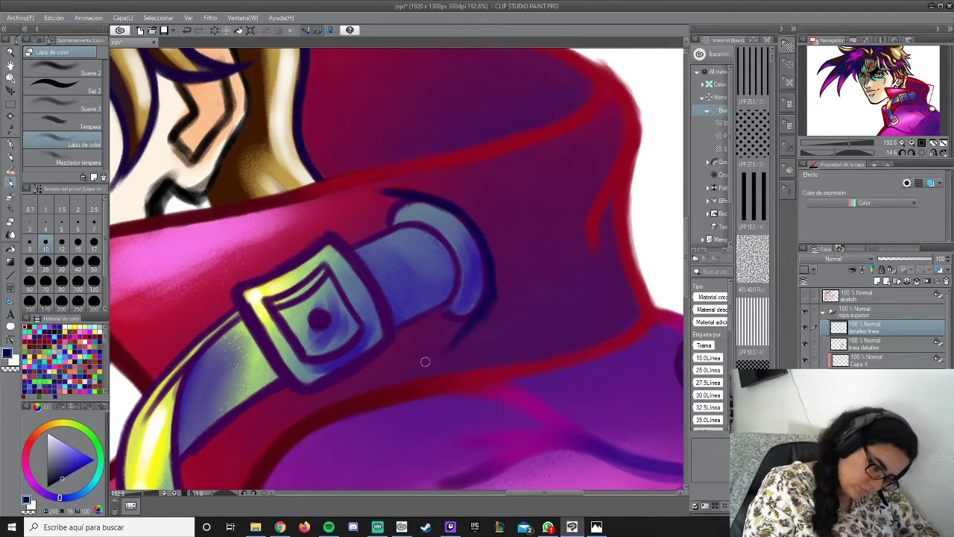
mouse_move(566, 246)
mouse_down()
mouse_move(615, 149)
mouse_move(596, 261)
mouse_up()
drag(580, 306, 514, 354)
Draw dark blue fold lines on the collar's front flap and on the red cloth beside the strap.
drag(373, 223, 604, 269)
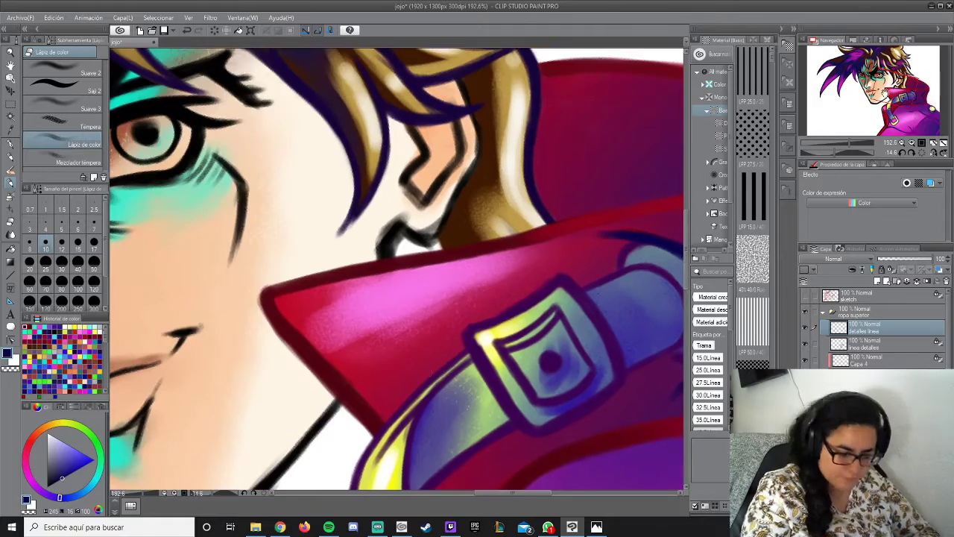
drag(453, 290, 431, 364)
drag(387, 406, 400, 155)
drag(548, 227, 486, 265)
mouse_move(489, 260)
mouse_down()
mouse_move(607, 331)
mouse_move(462, 322)
mouse_up()
mouse_move(627, 298)
mouse_down()
mouse_move(572, 328)
mouse_move(469, 358)
mouse_up()
Draw dark blue crease lines along the jacket's shoulder seam, chest and lower seam.
click(906, 118)
mouse_move(466, 388)
mouse_down()
mouse_move(436, 354)
mouse_move(283, 444)
mouse_up()
drag(571, 168, 458, 190)
drag(306, 158, 246, 174)
drag(224, 123, 399, 185)
click(907, 110)
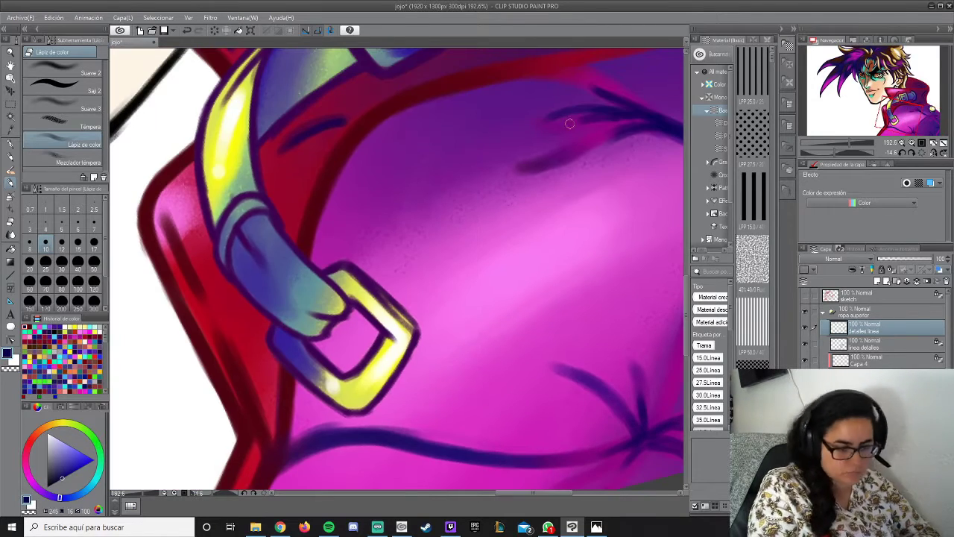
click(888, 120)
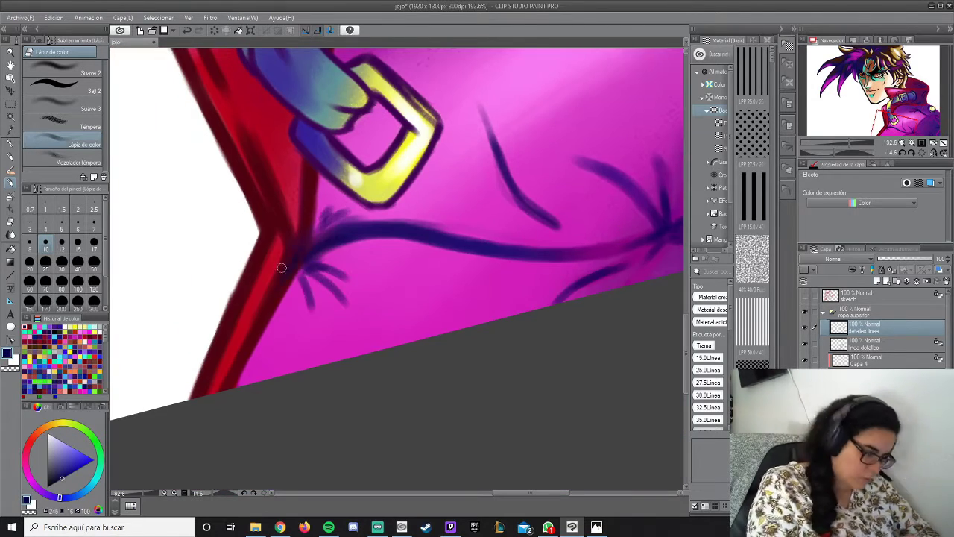
Draw dark blue folds inside the collar and reinforce the edges of the lapel and the collar's back.
key(minus)
key(minus)
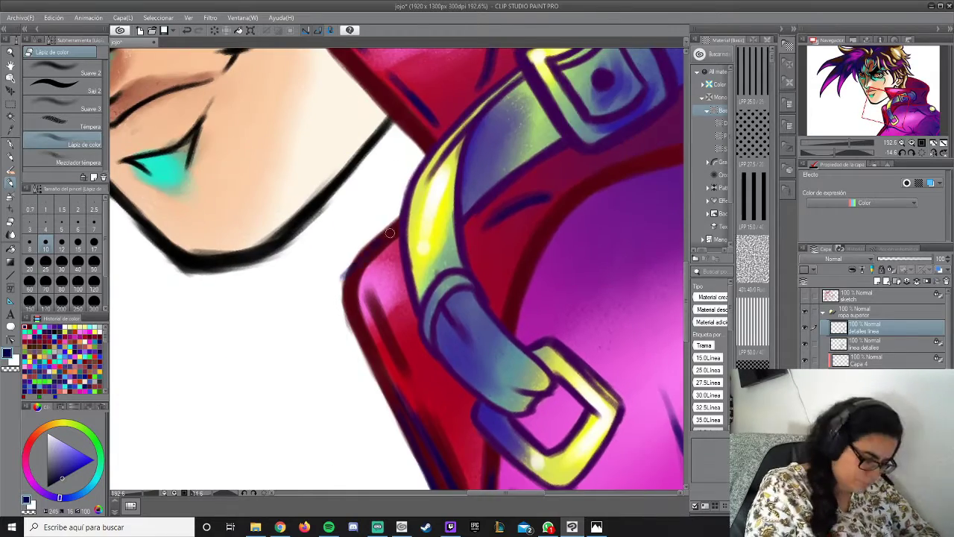
key(minus)
key(minus)
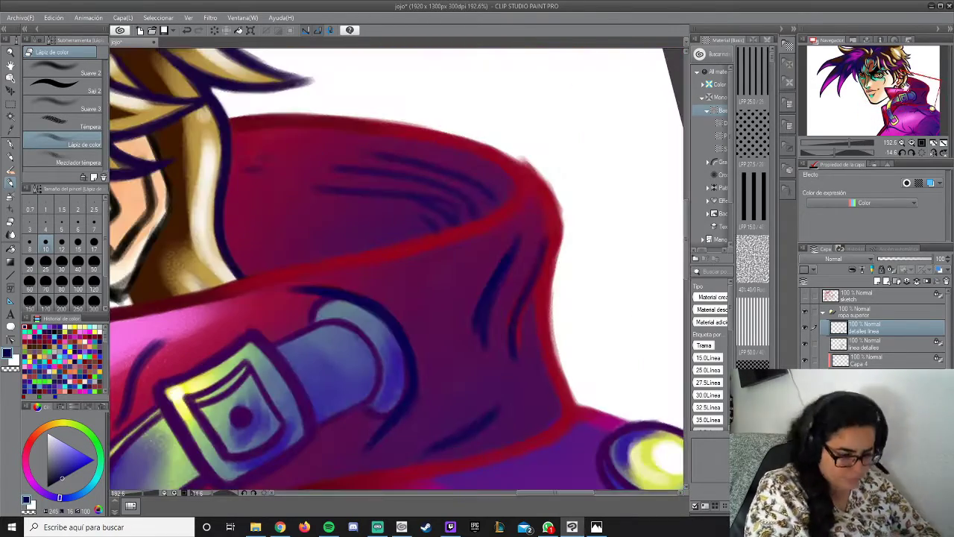
drag(522, 152, 561, 224)
drag(402, 128, 522, 158)
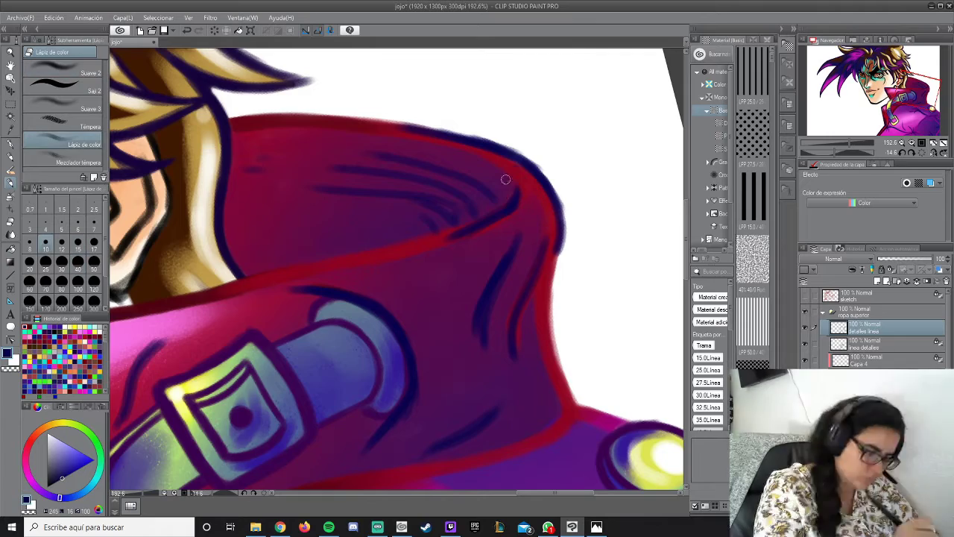
Recolour the fold lines on the detalles linea layer from dark blue to dark purple with Saji 2.
key(minus)
click(64, 85)
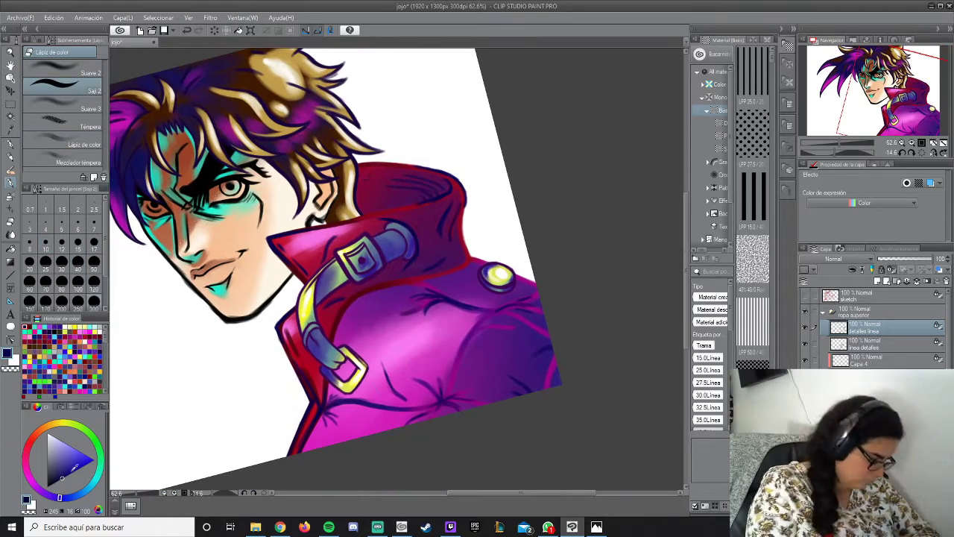
click(66, 471)
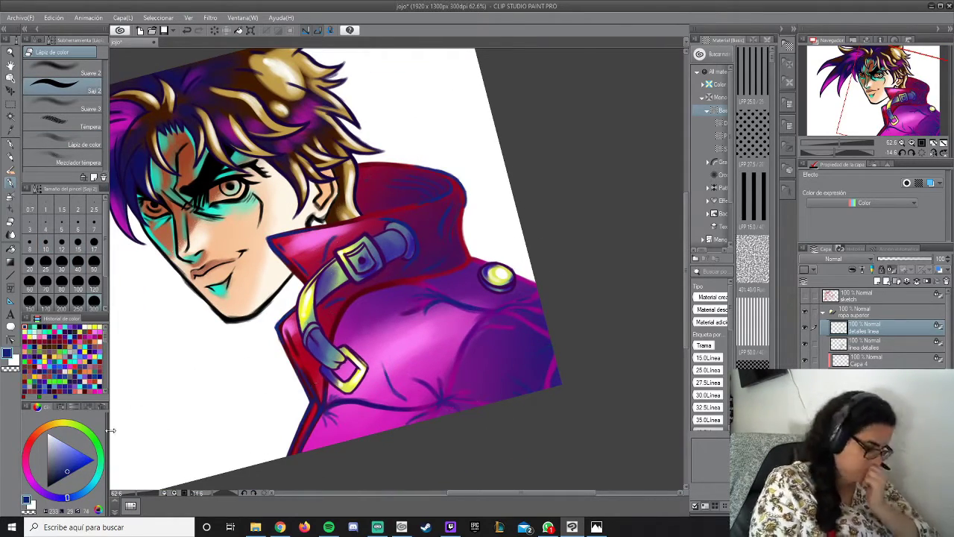
mouse_move(328, 358)
mouse_down()
mouse_move(294, 448)
mouse_move(298, 387)
mouse_up()
alt+click(473, 239)
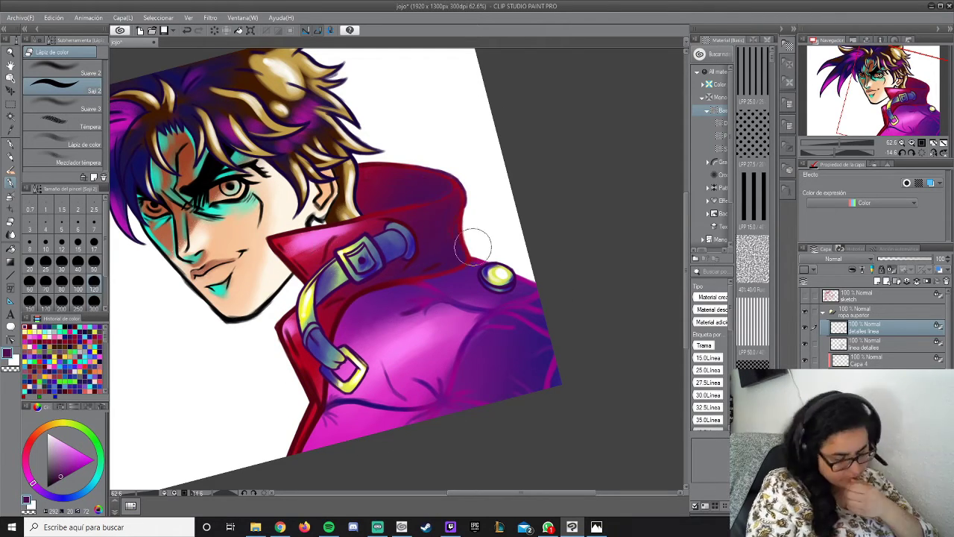
Tint the strap outlines and the jacket's lower seam line with dark red and purple.
alt+click(421, 249)
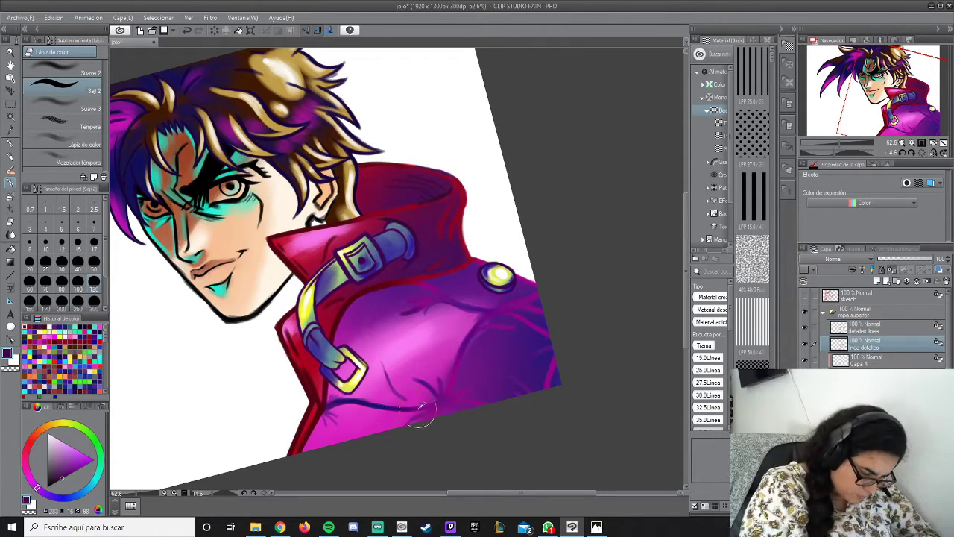
drag(366, 402, 340, 386)
key(alt+[)
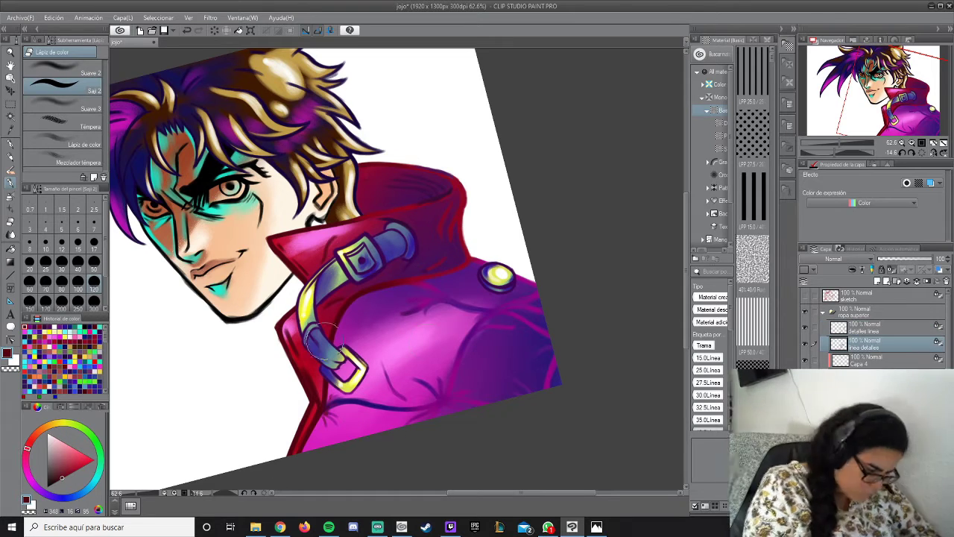
key(alt+[)
alt+click(358, 382)
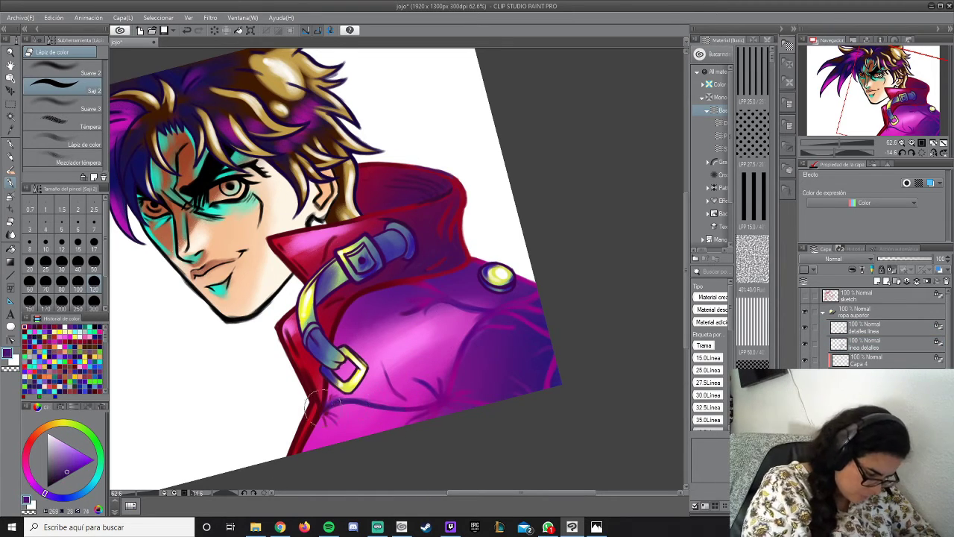
alt+click(317, 406)
drag(317, 406, 428, 425)
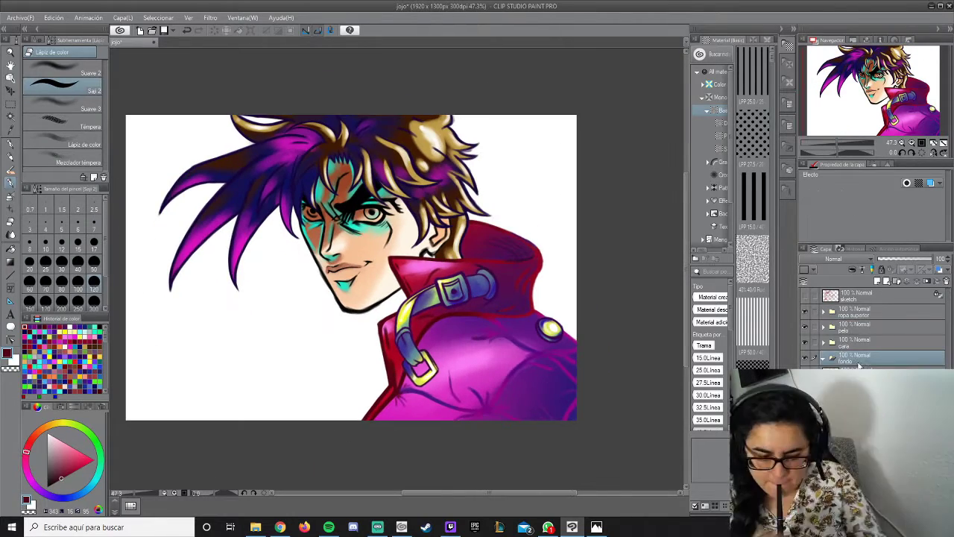
Fill the background with orange-red on a layer in the fondo folder.
click(858, 367)
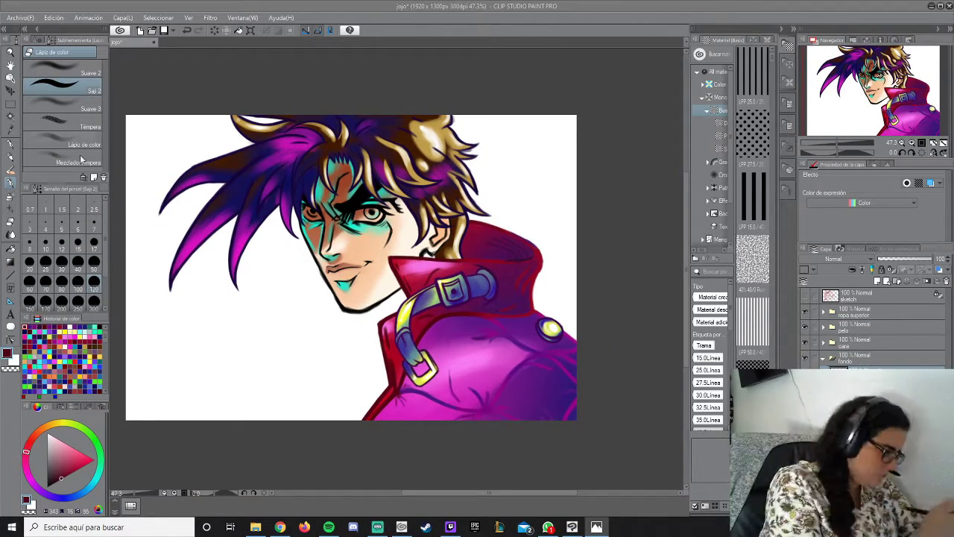
drag(186, 298, 522, 224)
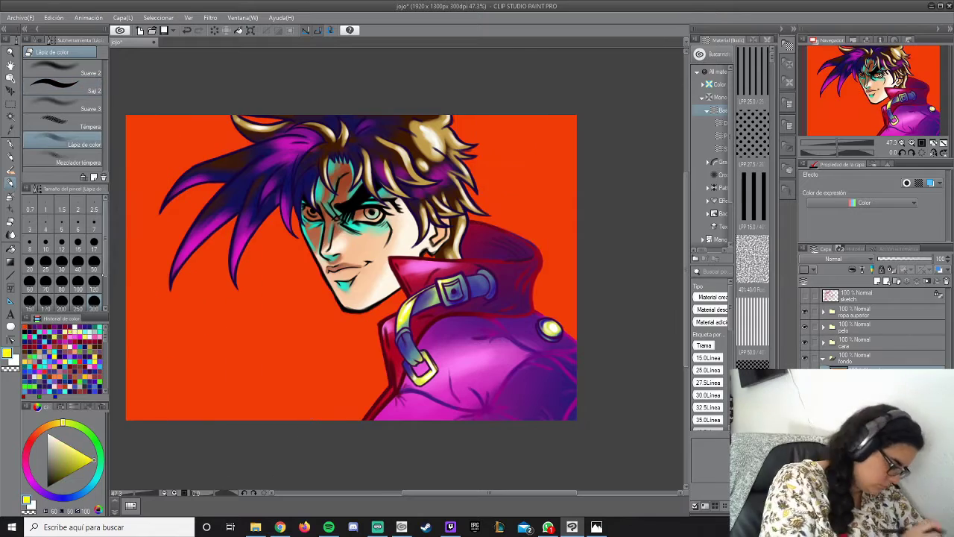
Try broad vertical orange and yellow bands across the background behind the character.
mouse_move(515, 126)
mouse_down()
mouse_move(522, 231)
mouse_move(291, 417)
mouse_up()
drag(160, 85, 164, 418)
click(62, 423)
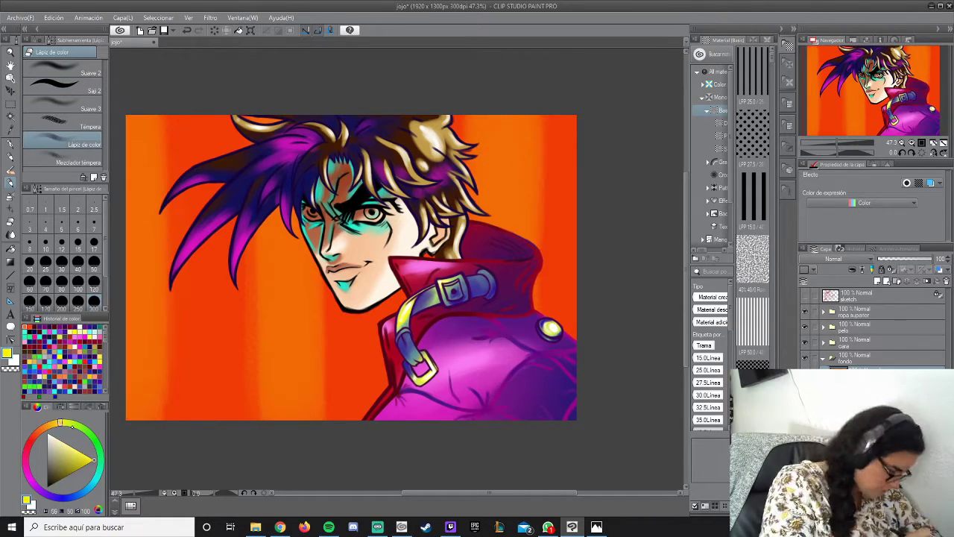
mouse_move(521, 108)
mouse_down()
mouse_move(537, 164)
mouse_move(506, 160)
mouse_up()
key(b)
mouse_move(513, 120)
mouse_down()
mouse_move(513, 187)
mouse_move(477, 239)
mouse_up()
mouse_move(142, 120)
mouse_down()
mouse_move(138, 417)
mouse_move(149, 418)
mouse_up()
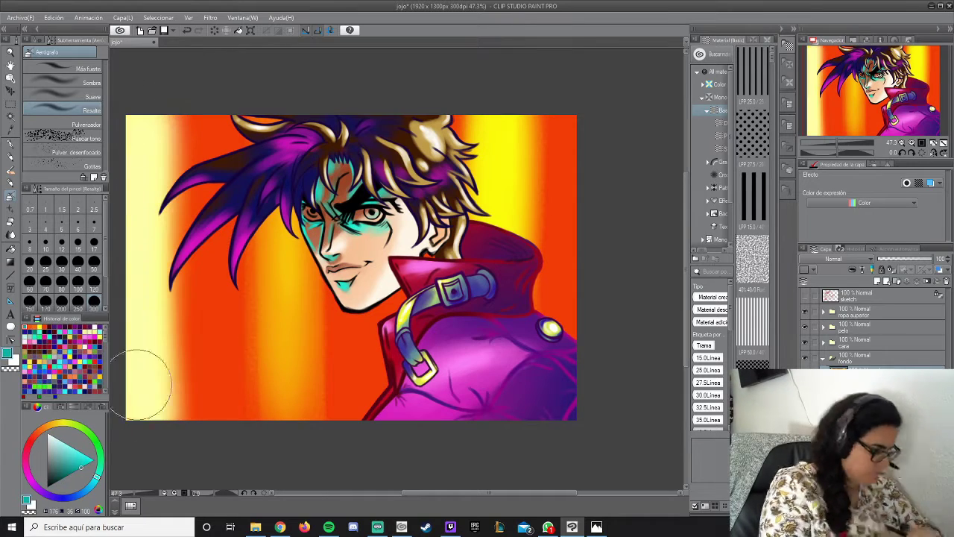
Restore the background to solid orange-red and switch to the Aerógrafo Suave brush.
click(62, 97)
click(35, 434)
drag(156, 197, 157, 418)
scroll(61, 261, down, 3)
drag(149, 120, 298, 418)
drag(462, 120, 589, 223)
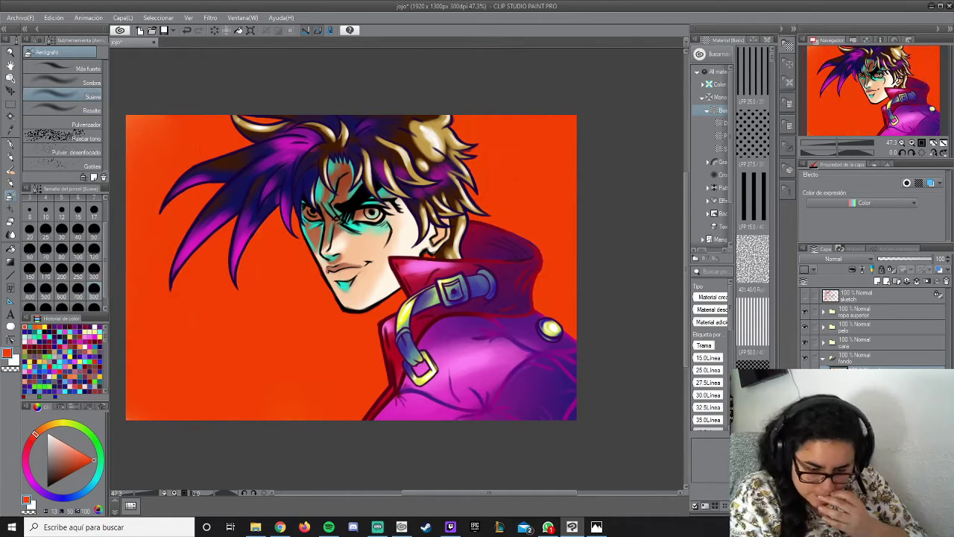
Airbrush soft vertical orange bands on both sides of the character and below the face.
drag(198, 112, 194, 419)
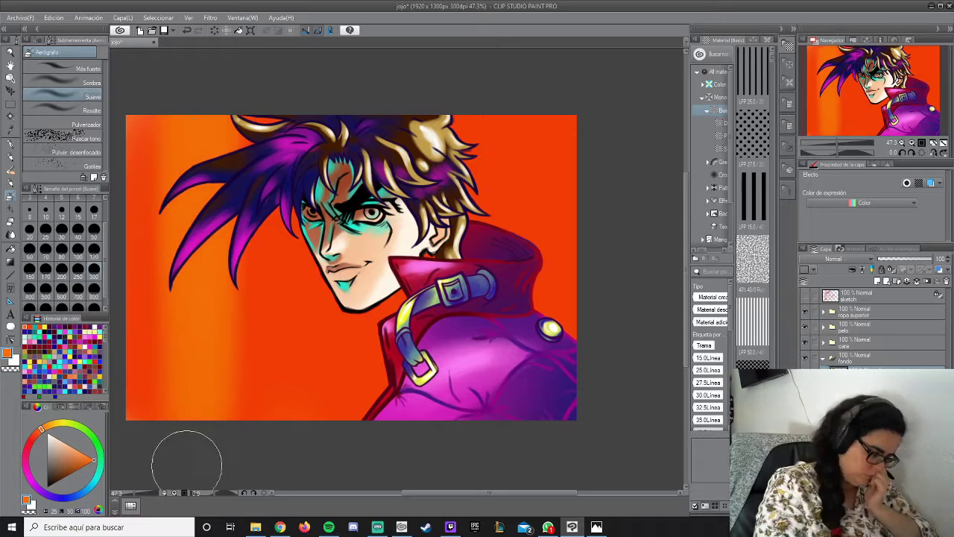
drag(340, 246, 340, 421)
drag(507, 79, 514, 253)
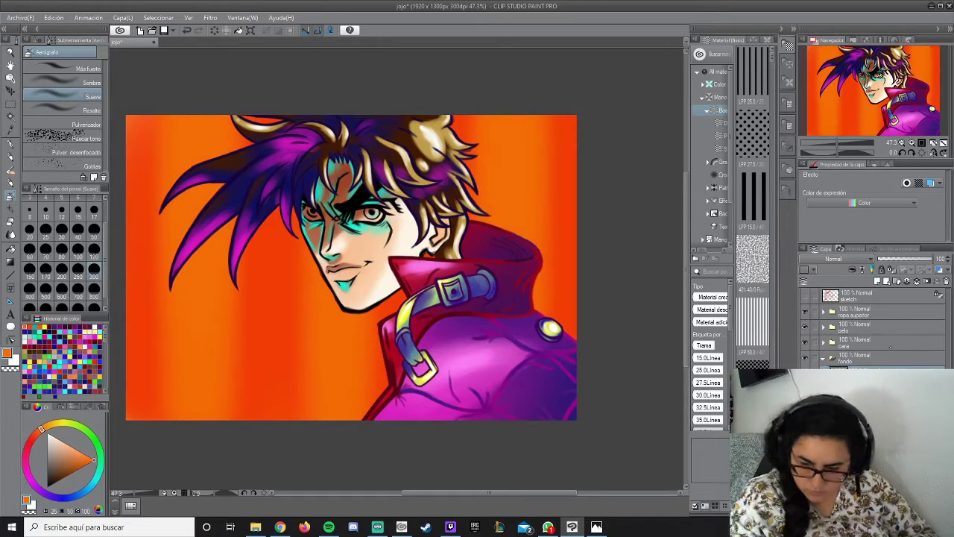
mouse_move(350, 403)
mouse_down()
mouse_move(321, 418)
mouse_move(292, 415)
mouse_up()
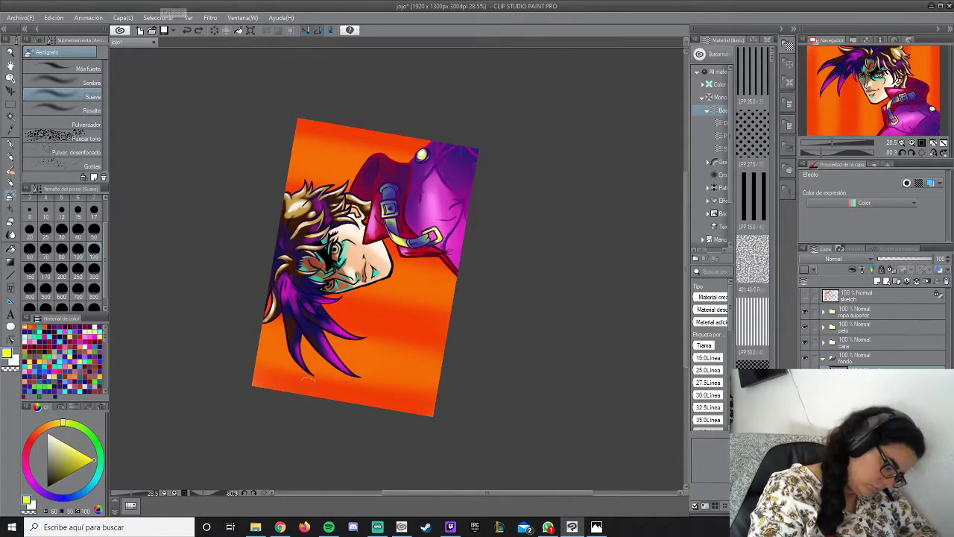
Airbrush a bright yellow horizontal band across the background behind the character's head.
drag(353, 129, 342, 213)
drag(312, 345, 311, 396)
drag(330, 280, 330, 318)
drag(315, 356, 315, 397)
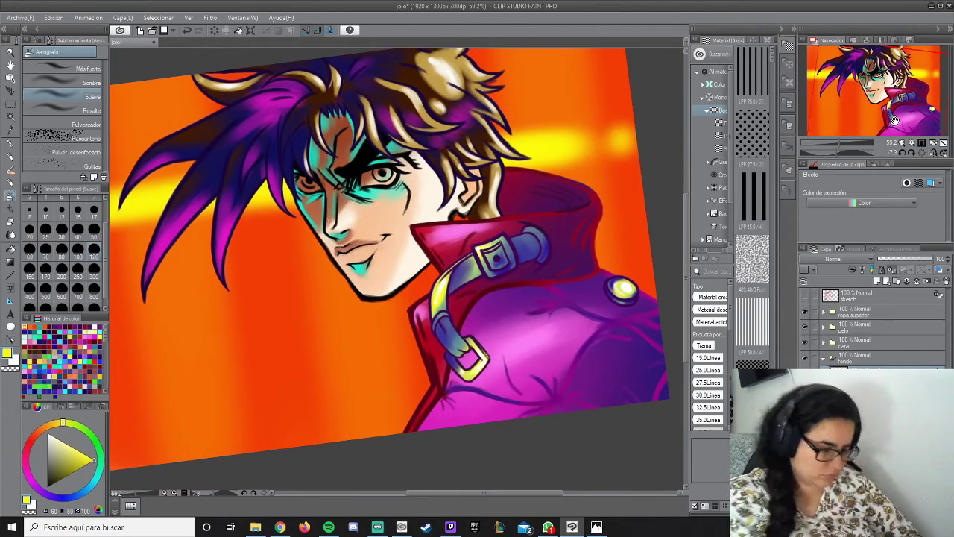
Create a folder named camisa superior below the ropa superior folder, containing a layer named base.
click(895, 281)
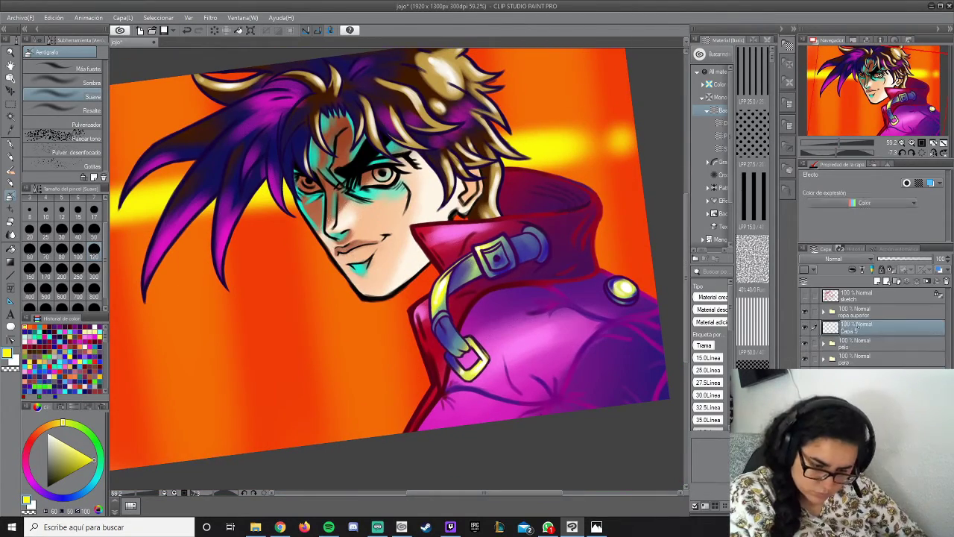
text(camisa superior)
key(Return)
text(base)
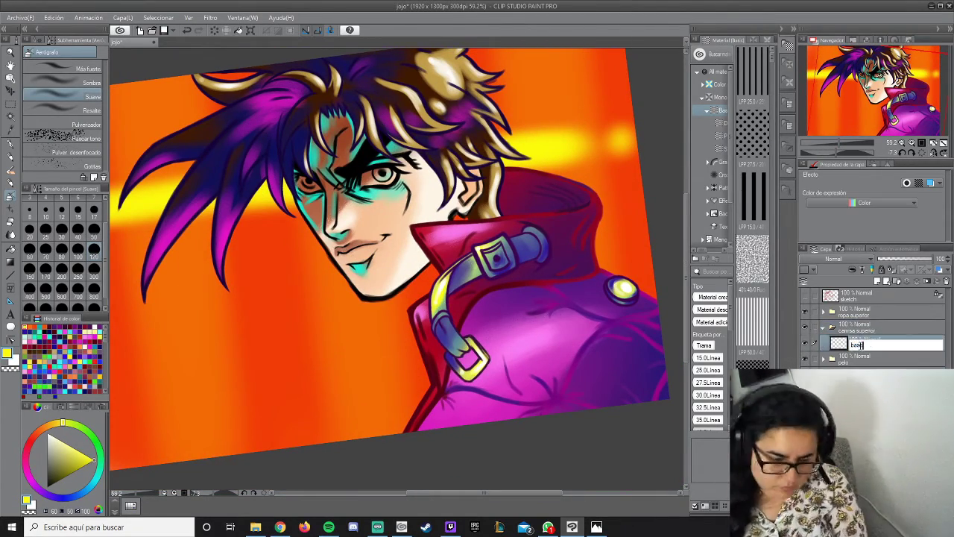
key(Return)
Paint the shirt's white base with the Lápiz de color brush inside the jacket collar and along its front opening.
scroll(395, 269, up, 5)
key(p)
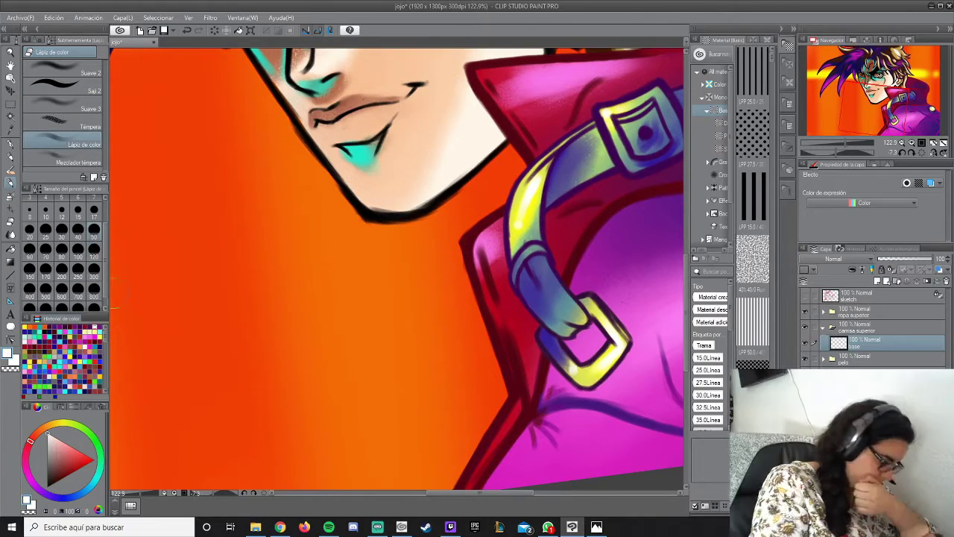
drag(461, 246, 439, 313)
drag(477, 265, 429, 321)
drag(455, 283, 436, 330)
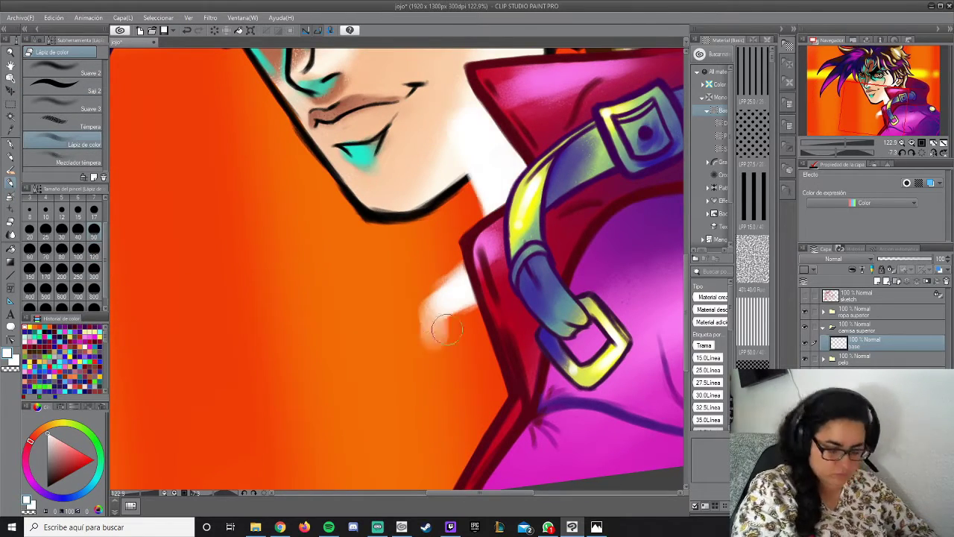
drag(365, 484, 454, 291)
mouse_move(477, 310)
mouse_down()
mouse_move(485, 212)
mouse_move(388, 388)
mouse_up()
drag(343, 298, 392, 380)
Extend the white shirt base beside the jaw and down the far side of the chest to the canvas edge.
drag(403, 201, 343, 127)
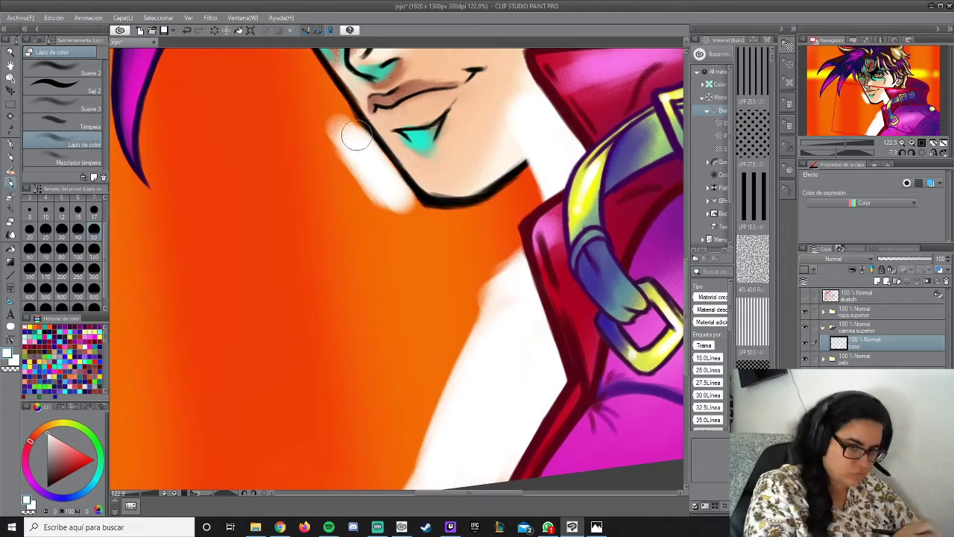
drag(298, 194, 358, 142)
mouse_move(283, 268)
mouse_down()
mouse_move(386, 231)
mouse_move(381, 288)
mouse_move(349, 256)
mouse_move(333, 276)
mouse_move(345, 302)
mouse_move(320, 373)
mouse_up()
mouse_move(385, 82)
mouse_down()
mouse_move(333, 314)
mouse_move(343, 156)
mouse_up()
drag(246, 462, 290, 351)
drag(261, 477, 313, 335)
Clear the white from the V-shaped neck opening with the Suave 2 brush, following the sketch.
click(64, 72)
drag(454, 216, 418, 261)
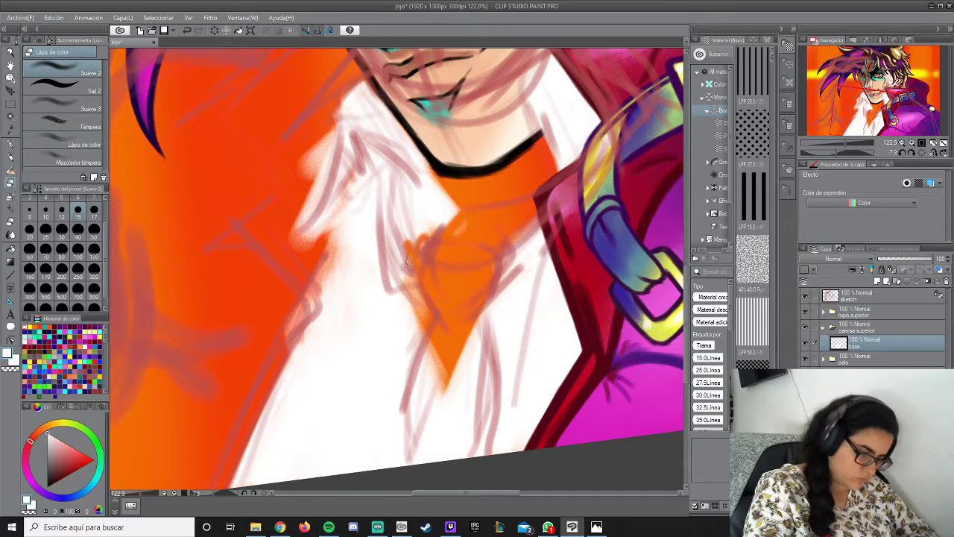
drag(421, 182, 387, 258)
mouse_move(440, 224)
mouse_down()
mouse_move(407, 233)
mouse_move(344, 173)
mouse_move(388, 298)
mouse_up()
Fill the remaining gaps with white up against the jawline and inside the standing collar.
click(63, 144)
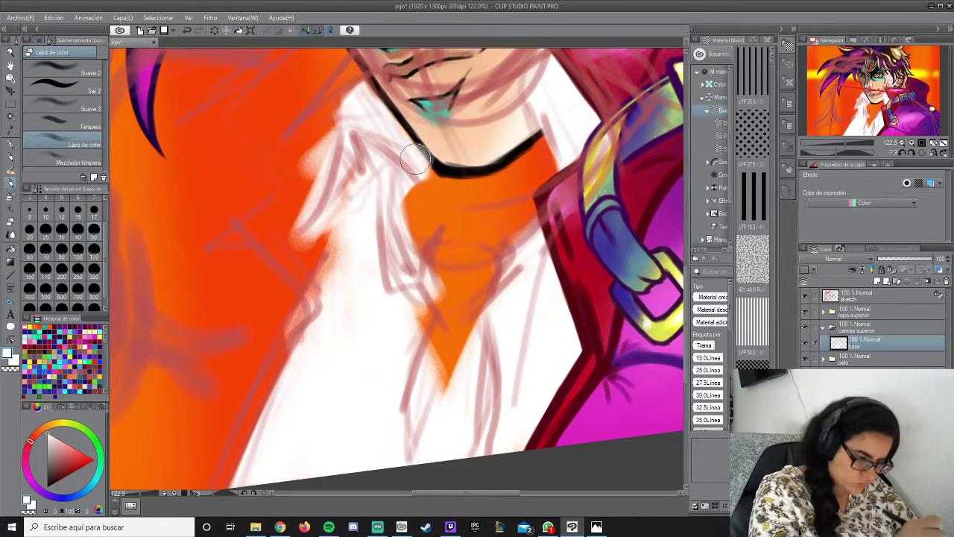
mouse_move(410, 149)
mouse_down()
mouse_move(492, 219)
mouse_move(516, 328)
mouse_move(433, 307)
mouse_move(300, 330)
mouse_move(355, 206)
mouse_move(301, 261)
mouse_move(338, 316)
mouse_up()
scroll(405, 234, up, 5)
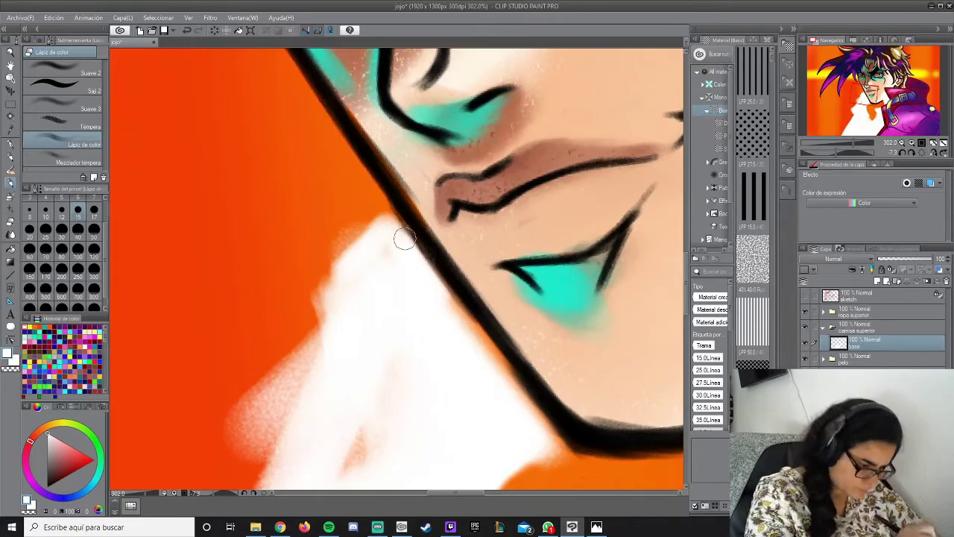
mouse_move(405, 234)
mouse_down()
mouse_move(479, 354)
mouse_move(561, 449)
mouse_up()
scroll(392, 241, down, 3)
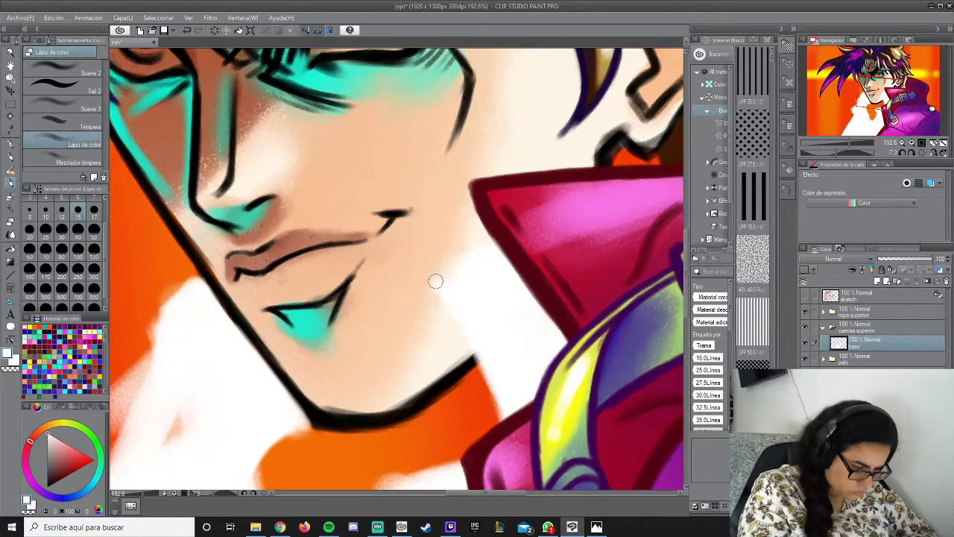
drag(499, 398, 559, 220)
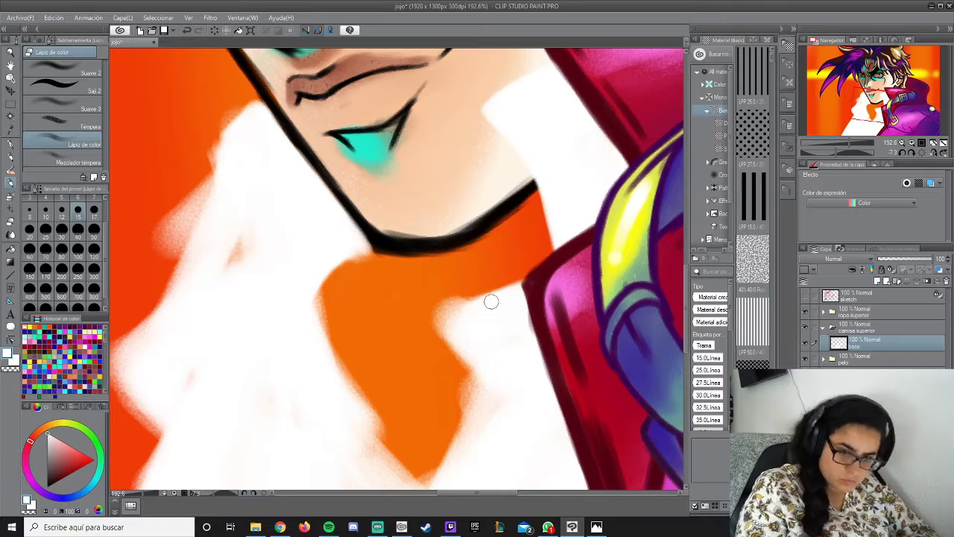
Sharpen the white shirt's edges around the neck opening and under the chin.
mouse_move(491, 301)
mouse_down()
mouse_move(451, 335)
mouse_move(462, 380)
mouse_up()
drag(446, 422, 498, 288)
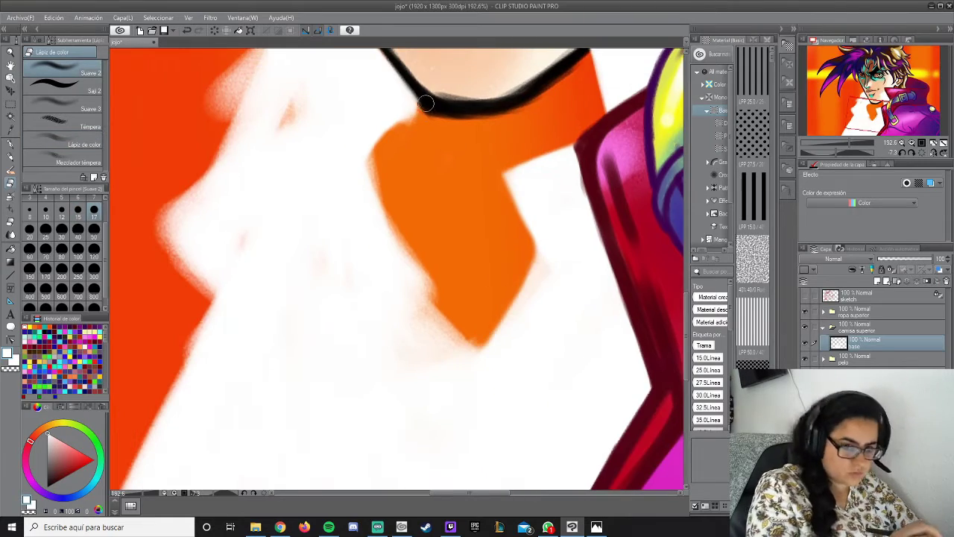
drag(427, 103, 408, 113)
key(p)
scroll(239, 304, down, 6)
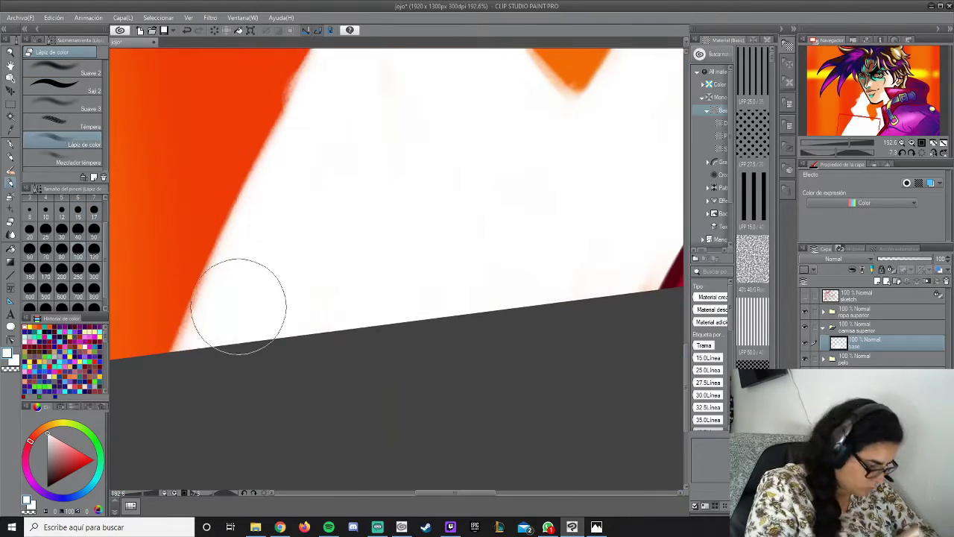
Outline the neck opening and the collar beside the jacket in dark grey on a new layer named delineado.
double_click(865, 345)
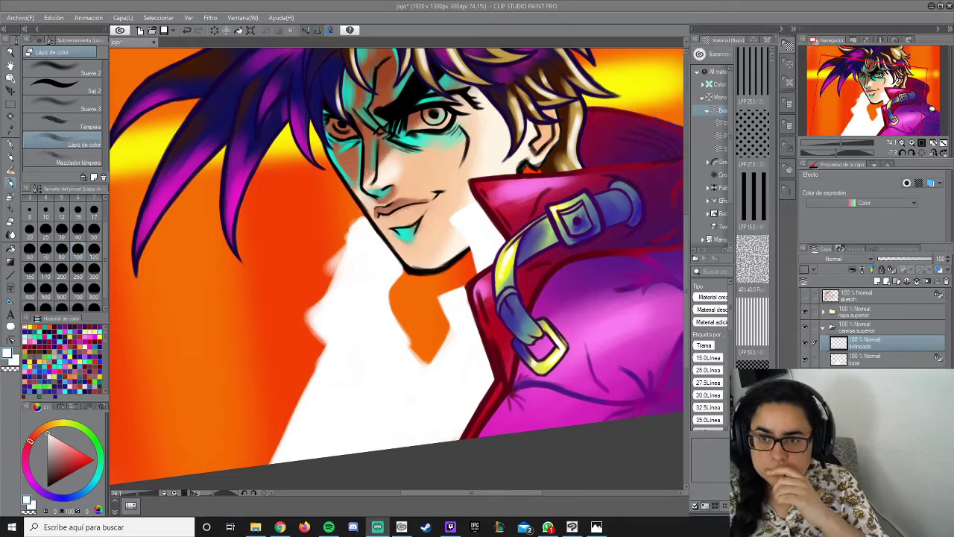
scroll(396, 268, up, 4)
mouse_move(396, 268)
mouse_down()
mouse_move(404, 235)
mouse_move(436, 364)
mouse_up()
mouse_move(367, 233)
mouse_down()
mouse_move(435, 311)
mouse_move(548, 283)
mouse_move(534, 247)
mouse_up()
drag(410, 103, 409, 237)
drag(431, 205, 395, 270)
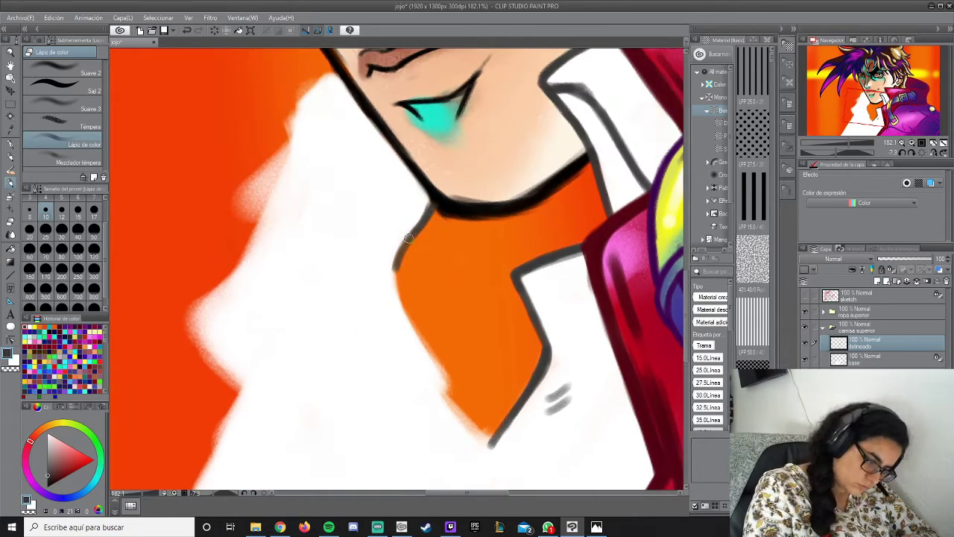
mouse_move(447, 411)
mouse_down()
mouse_move(395, 255)
mouse_move(462, 437)
mouse_up()
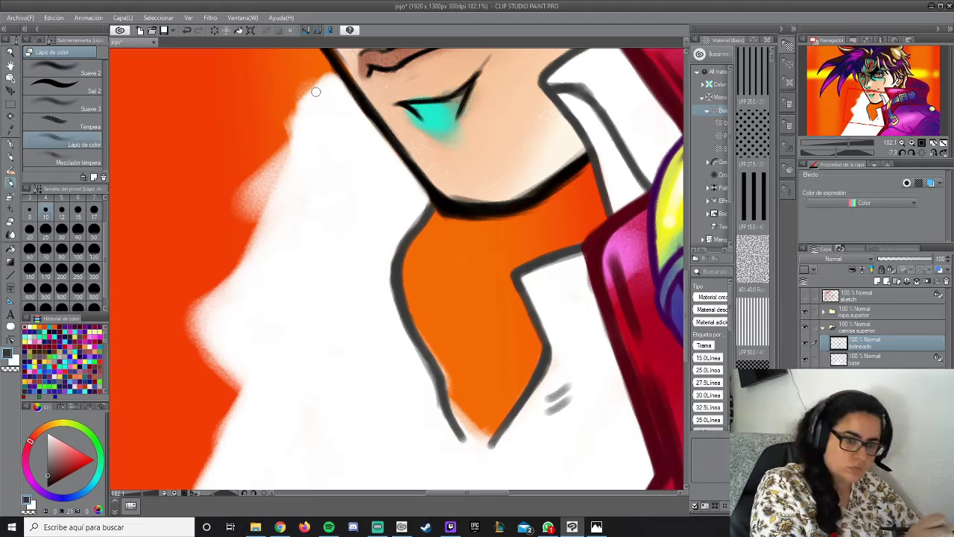
Outline the large folded shirt collar beside the jaw, with its pointed flap and inner edge, in dark grey.
mouse_move(293, 126)
mouse_down()
mouse_move(376, 270)
mouse_move(246, 223)
mouse_move(213, 302)
mouse_move(356, 239)
mouse_up()
mouse_move(318, 314)
mouse_down()
mouse_move(447, 422)
mouse_move(455, 441)
mouse_up()
drag(375, 258, 283, 123)
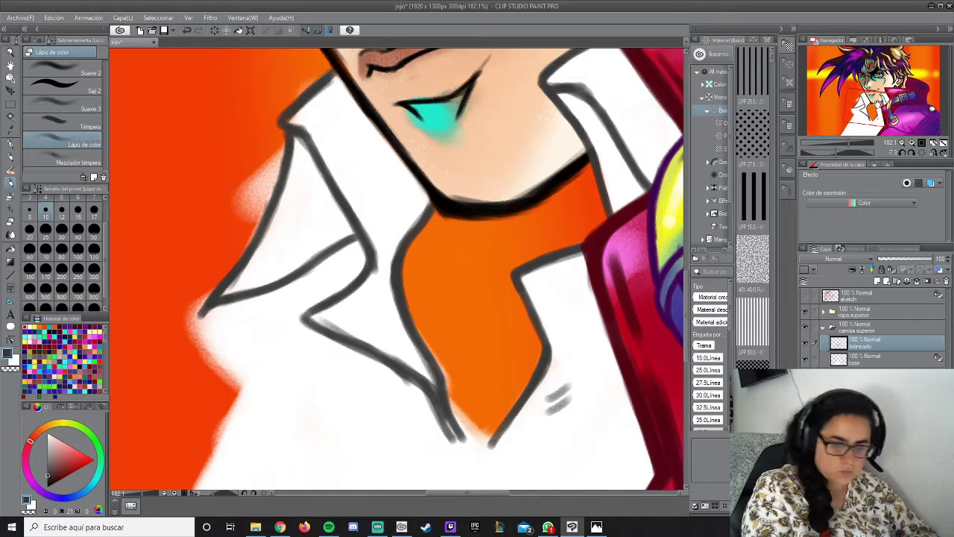
drag(395, 336, 362, 201)
mouse_move(298, 190)
mouse_down()
mouse_move(384, 249)
mouse_move(365, 224)
mouse_up()
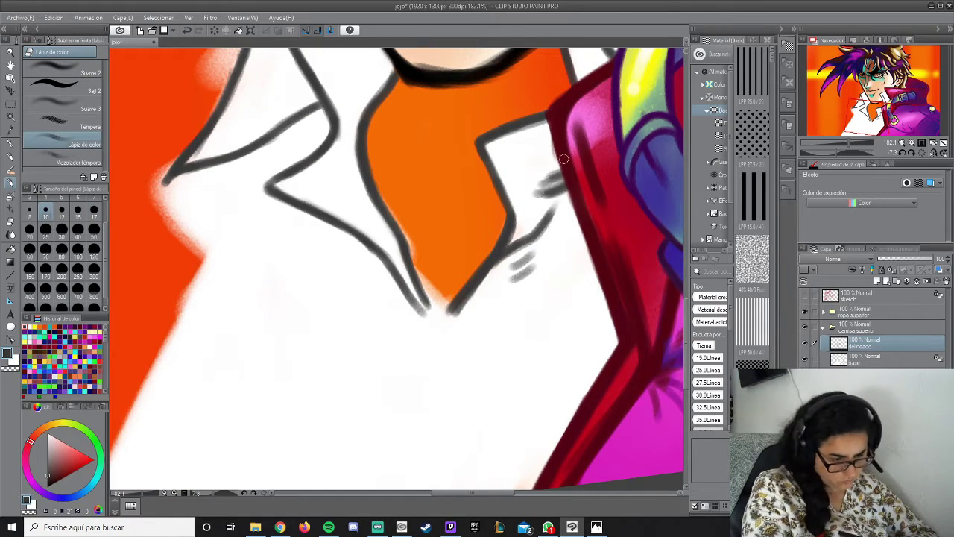
Draw dark grey fold lines and the front closure line on the lower part of the shirt.
scroll(503, 340, down, 5)
drag(451, 197, 426, 332)
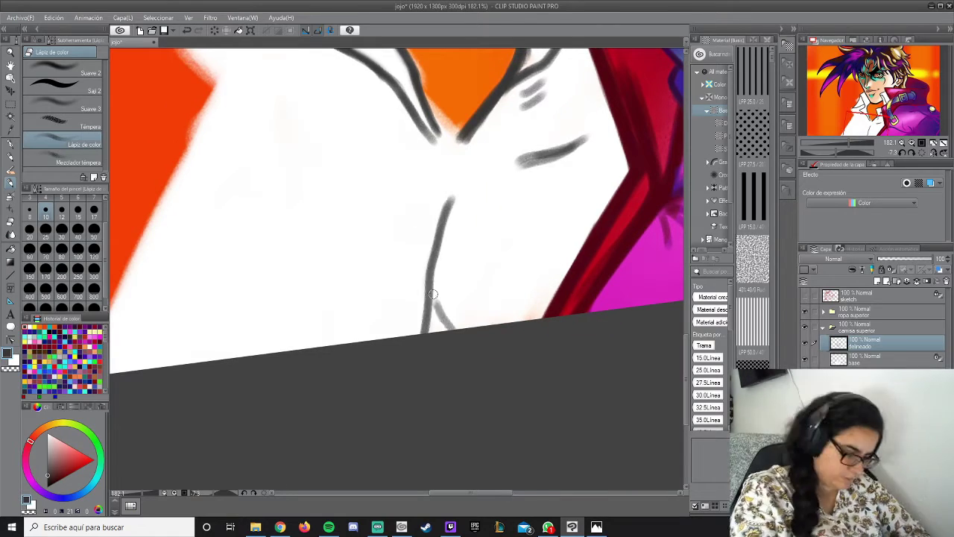
drag(446, 253, 437, 330)
drag(529, 192, 456, 233)
drag(299, 118, 402, 237)
Add long curved fold lines to the shirt below the large folded collar.
scroll(417, 170, up, 6)
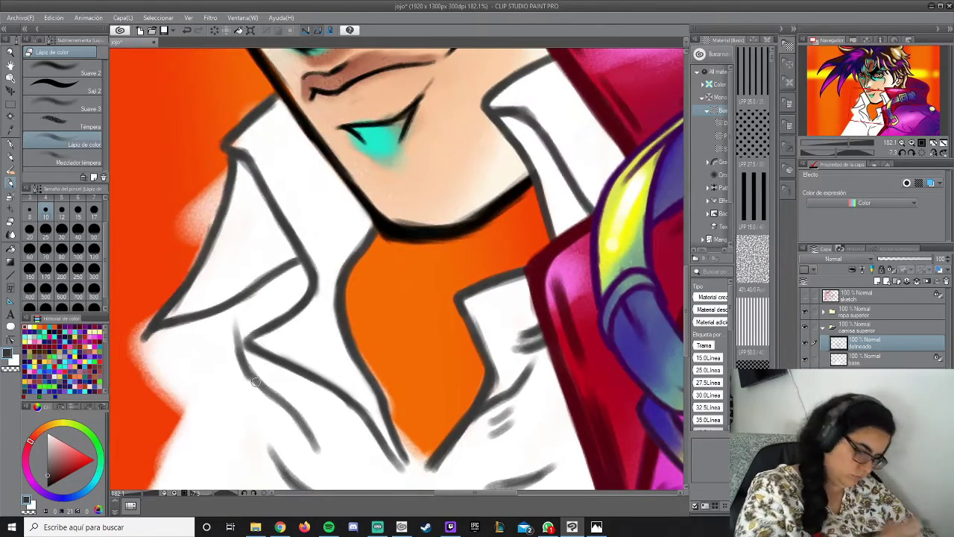
scroll(255, 382, down, 5)
drag(235, 249, 305, 413)
drag(190, 335, 264, 445)
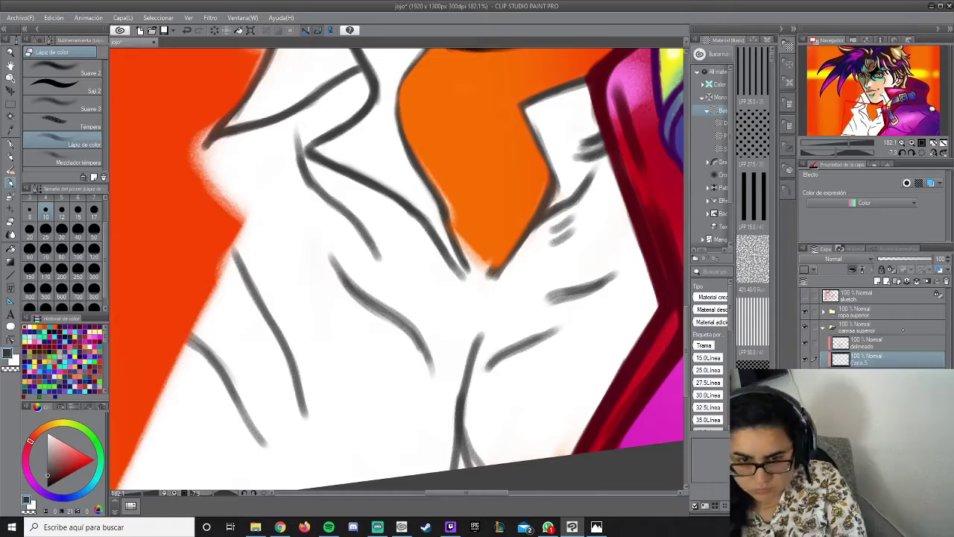
Shade the shirt in soft greyish purple on a clipped layer named sombra and blend it with Mezclador témpera.
scroll(396, 273, down, 5)
mouse_move(503, 128)
mouse_down()
mouse_move(447, 254)
mouse_move(328, 201)
mouse_move(335, 221)
mouse_up()
key(ctrl+z)
key(ctrl+z)
click(74, 161)
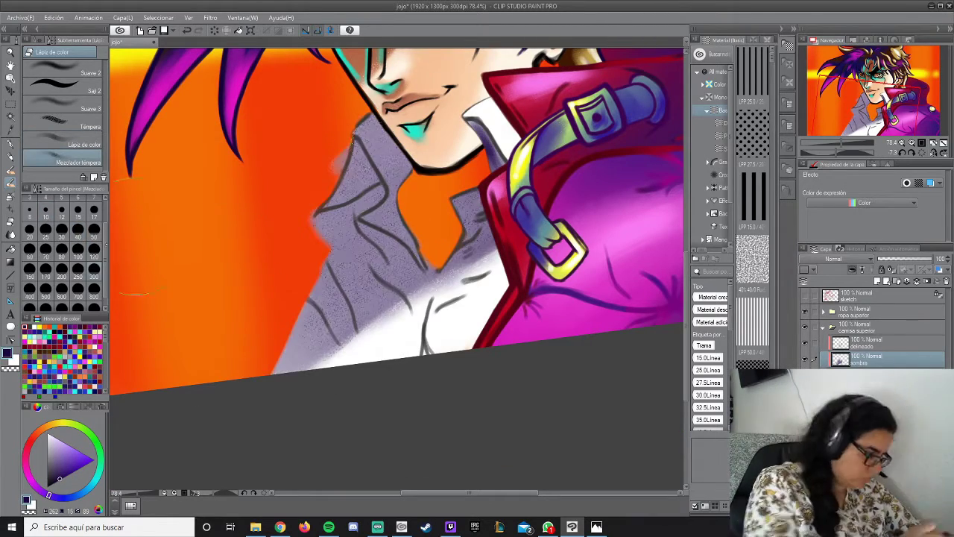
mouse_move(425, 146)
mouse_down()
mouse_move(336, 343)
mouse_move(321, 350)
mouse_move(462, 261)
mouse_move(273, 371)
mouse_up()
drag(472, 211, 403, 298)
mouse_move(447, 186)
mouse_down()
mouse_move(402, 313)
mouse_move(384, 298)
mouse_up()
Fill the gap below the ear with brown and the open neck area with a pale skin tone.
alt+click(496, 162)
key(p)
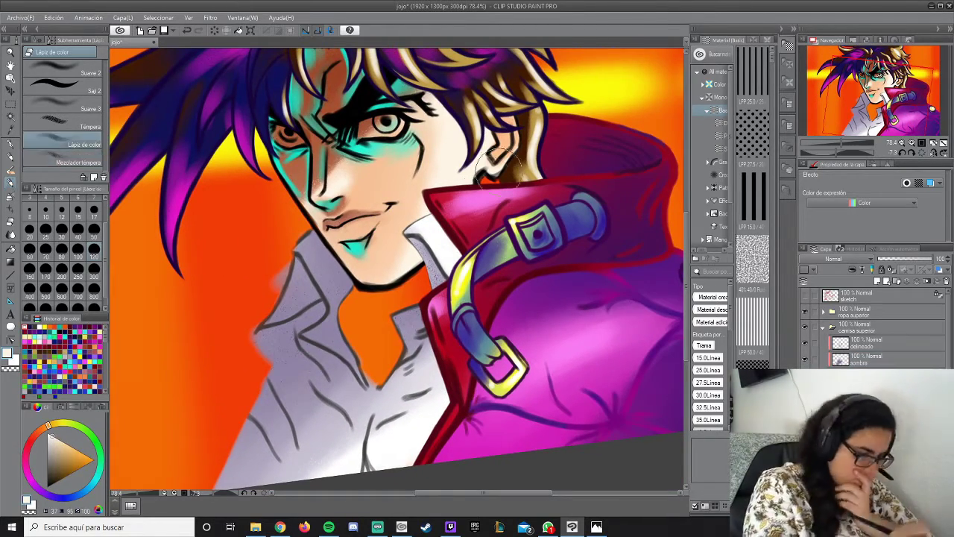
scroll(492, 178, up, 4)
alt+click(522, 294)
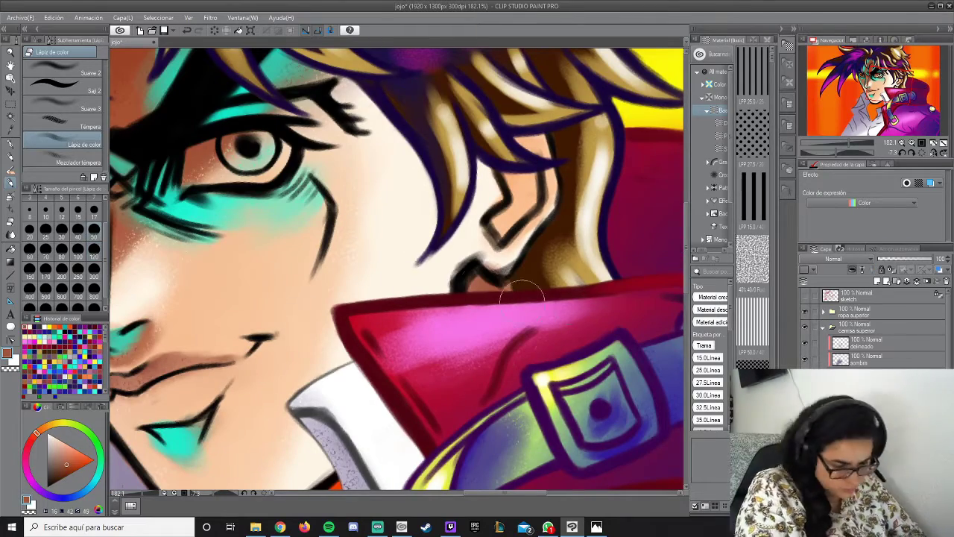
drag(417, 462, 626, 126)
mouse_move(417, 224)
mouse_down()
mouse_move(485, 321)
mouse_move(567, 284)
mouse_up()
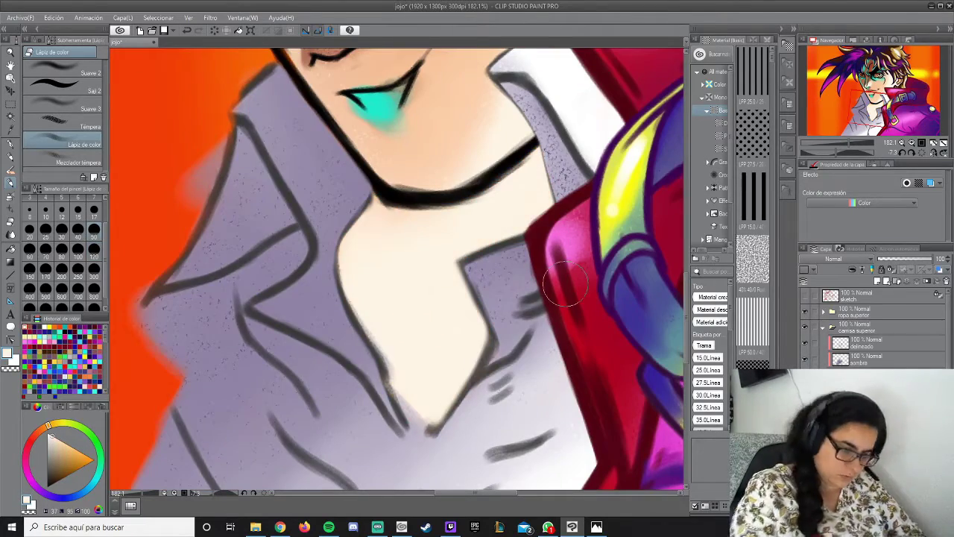
Draw black neck tendon and collarbone lines inside the shirt's neck opening.
drag(417, 195, 438, 317)
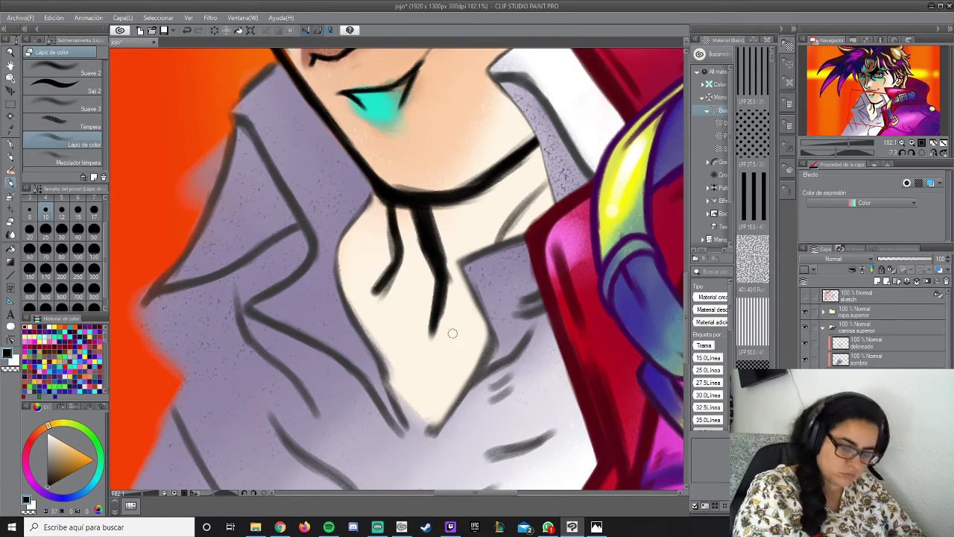
drag(493, 346, 423, 404)
drag(477, 306, 438, 359)
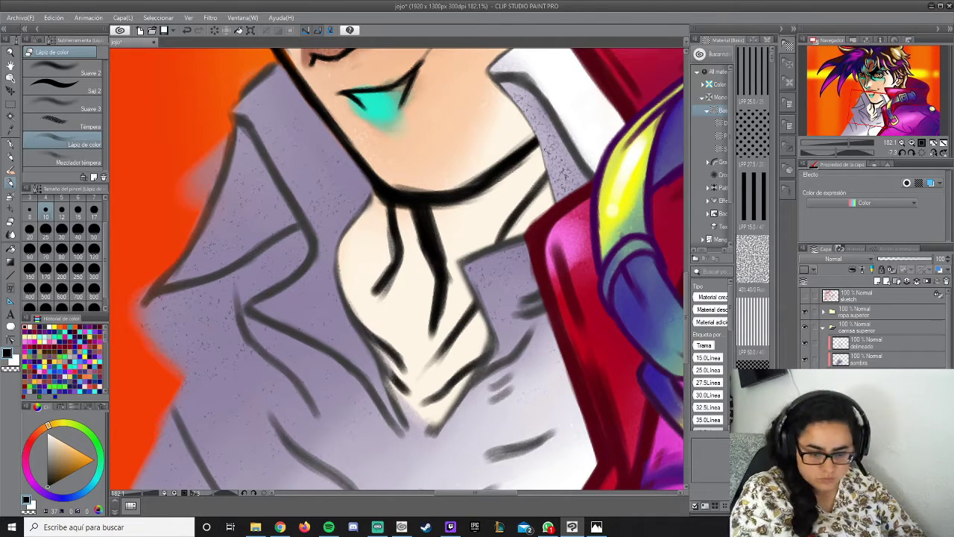
Recolour the neck in the face's peach tone, then shade it reddish brown below the chin and blend with Mezclador témpera.
alt+click(447, 134)
mouse_move(417, 313)
mouse_down()
mouse_move(536, 179)
mouse_move(394, 415)
mouse_move(372, 335)
mouse_up()
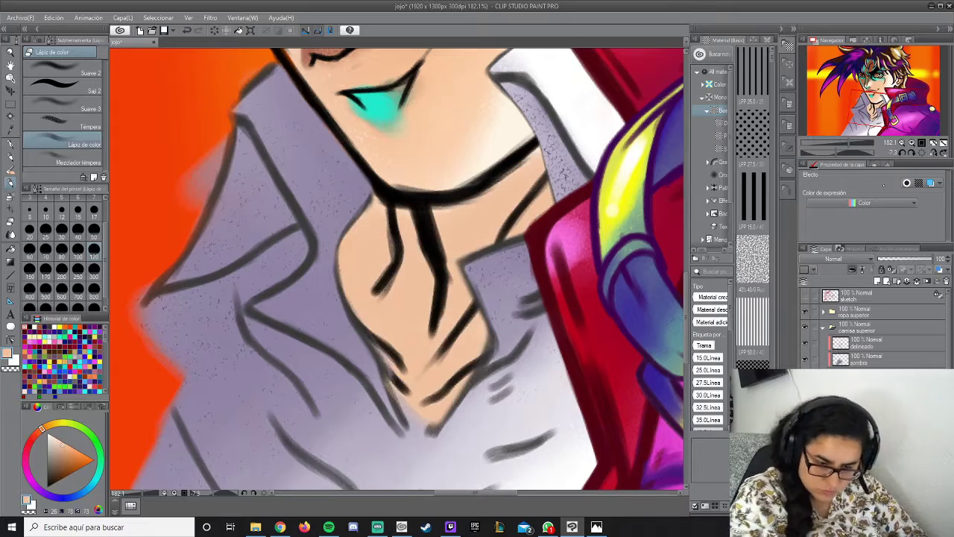
click(66, 464)
mouse_move(492, 231)
mouse_down()
mouse_move(416, 287)
mouse_move(542, 214)
mouse_move(521, 298)
mouse_move(417, 388)
mouse_up()
drag(469, 358, 448, 410)
key(period)
mouse_move(552, 224)
mouse_down()
mouse_move(501, 244)
mouse_move(406, 351)
mouse_move(587, 192)
mouse_up()
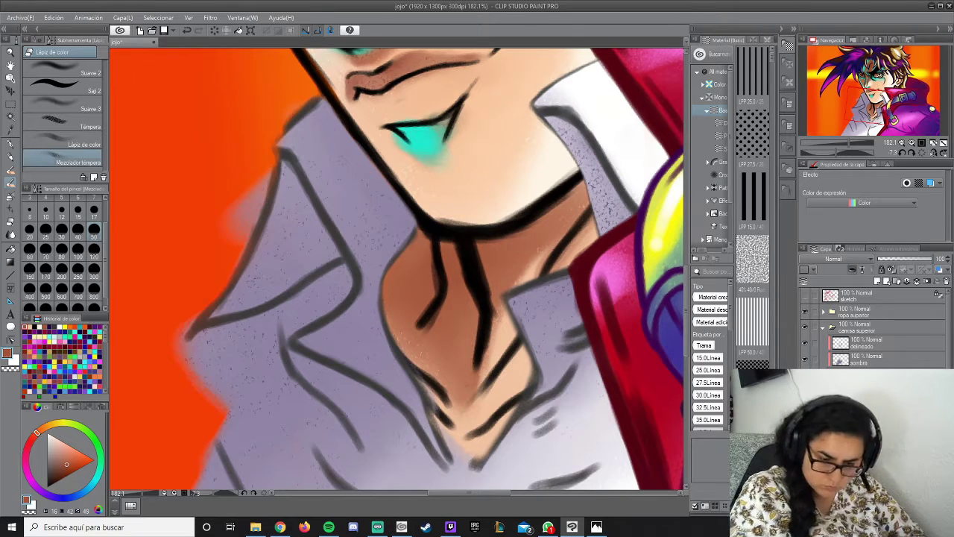
Add turquoise accents sampled from the lip shadow along the neck lines and under the jaw, and blend them.
alt+click(422, 138)
key(comma)
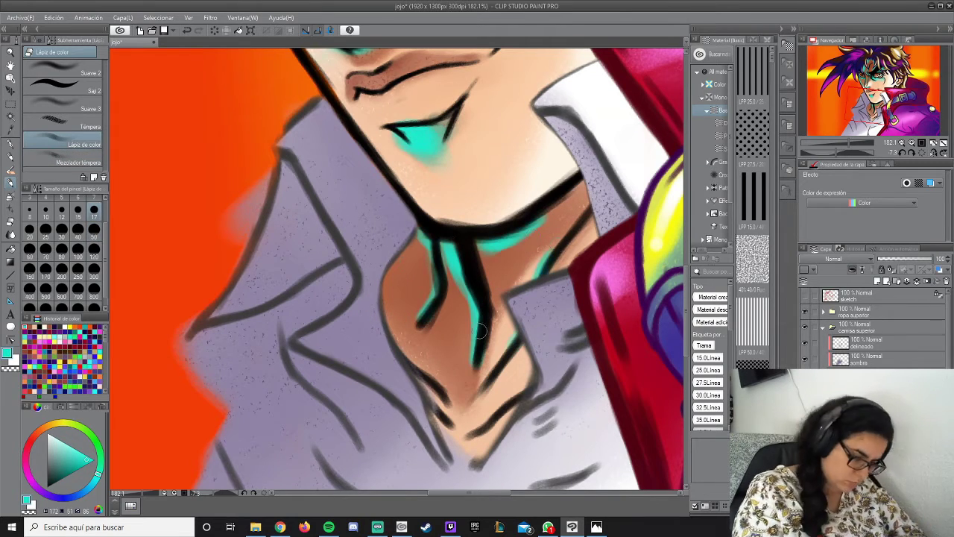
scroll(481, 330, down, 5)
scroll(393, 265, up, 4)
key(period)
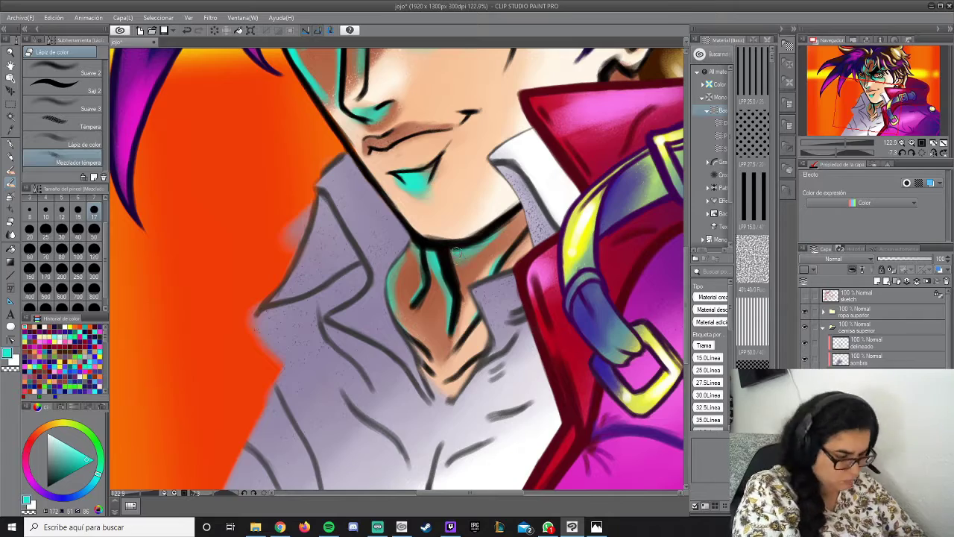
drag(417, 134, 395, 321)
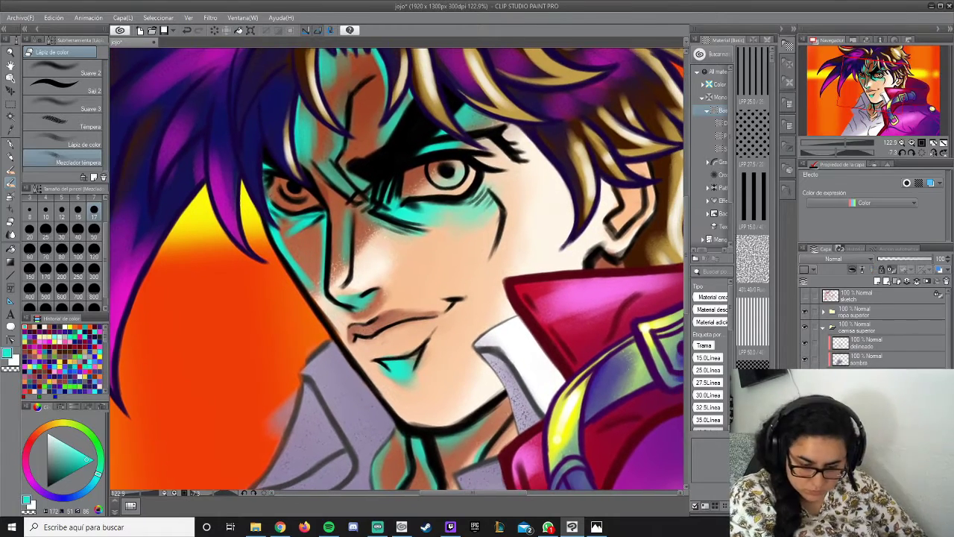
Erase the shirt colour that spills past the outline of the large folded collar and shoulder with Suave 2.
key(comma)
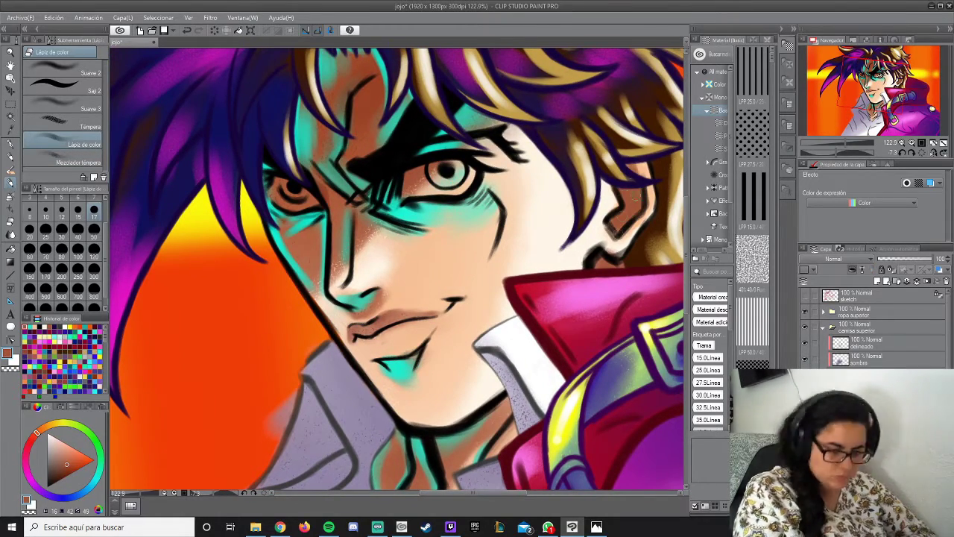
drag(290, 350, 336, 246)
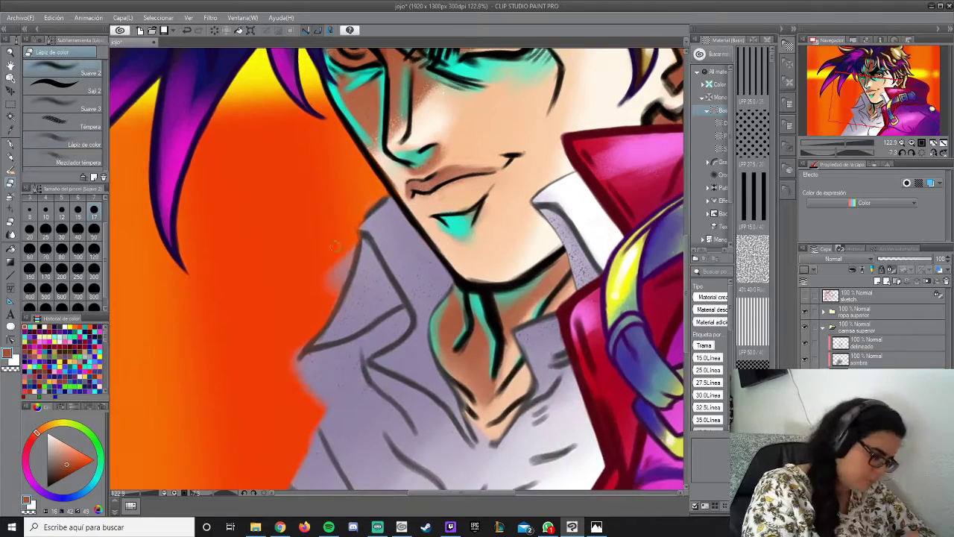
drag(317, 384, 201, 414)
Paint dark violet shadows under the collar folds and along the creases of the white shirt with Lápiz de color.
key(comma)
drag(448, 256, 589, 233)
drag(418, 246, 372, 332)
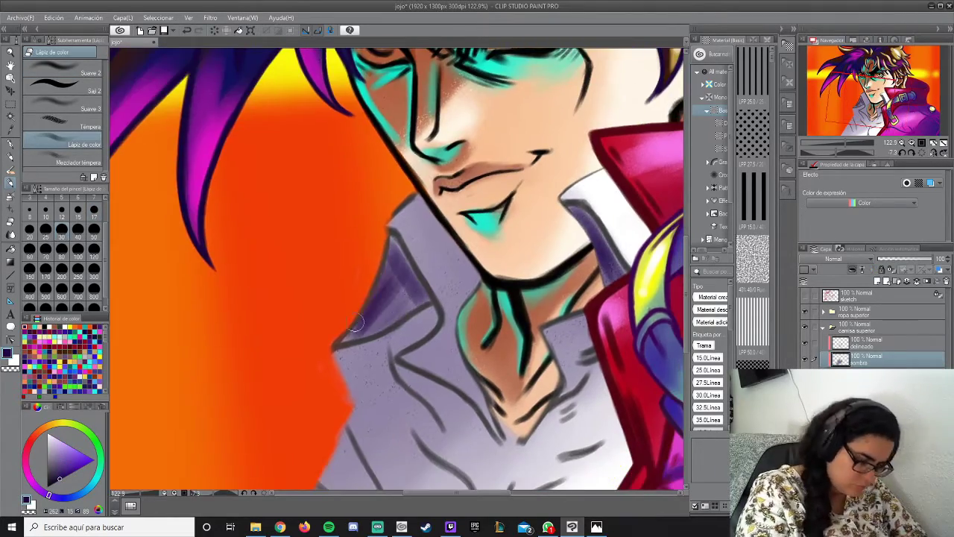
drag(462, 205, 444, 294)
drag(454, 336, 417, 384)
drag(418, 384, 504, 358)
drag(440, 279, 506, 365)
mouse_move(429, 254)
mouse_down()
mouse_move(462, 321)
mouse_move(369, 406)
mouse_up()
drag(331, 354, 388, 426)
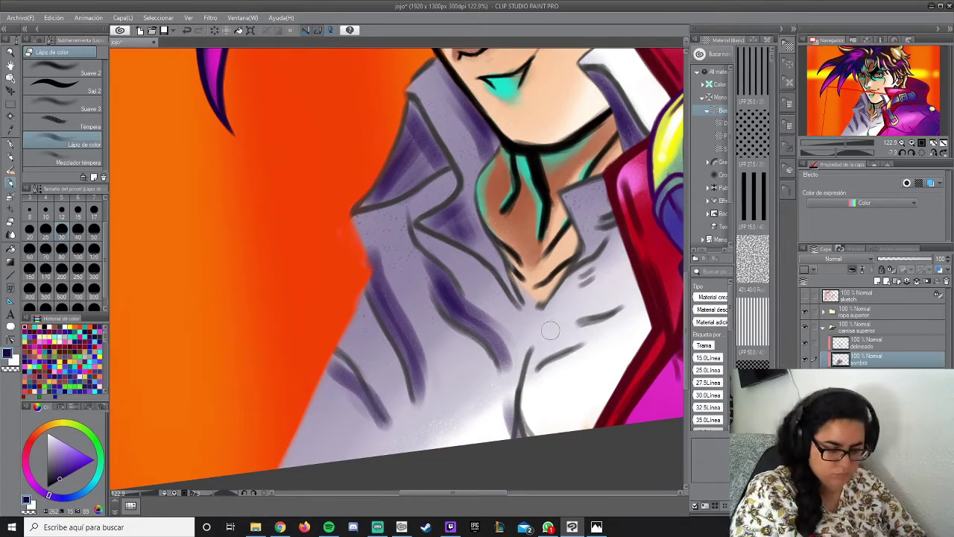
drag(618, 313, 537, 373)
drag(596, 209, 559, 302)
Blend the violet shirt shadows with Mezclador témpera across the collar, lapel and chest creases.
key(period)
mouse_move(335, 373)
mouse_down()
mouse_move(388, 436)
mouse_move(484, 298)
mouse_up()
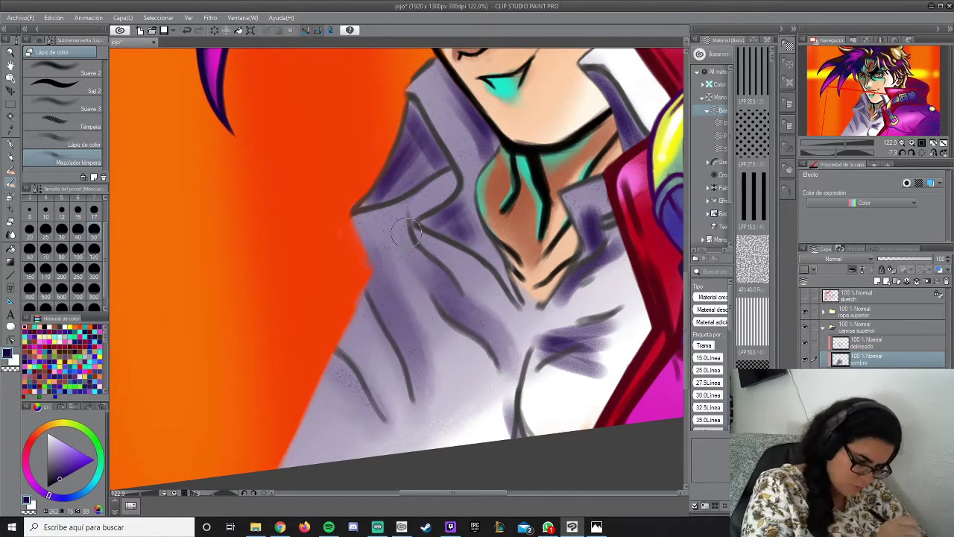
drag(463, 224, 447, 97)
drag(410, 127, 380, 201)
mouse_move(627, 313)
mouse_down()
mouse_move(587, 344)
mouse_move(581, 260)
mouse_up()
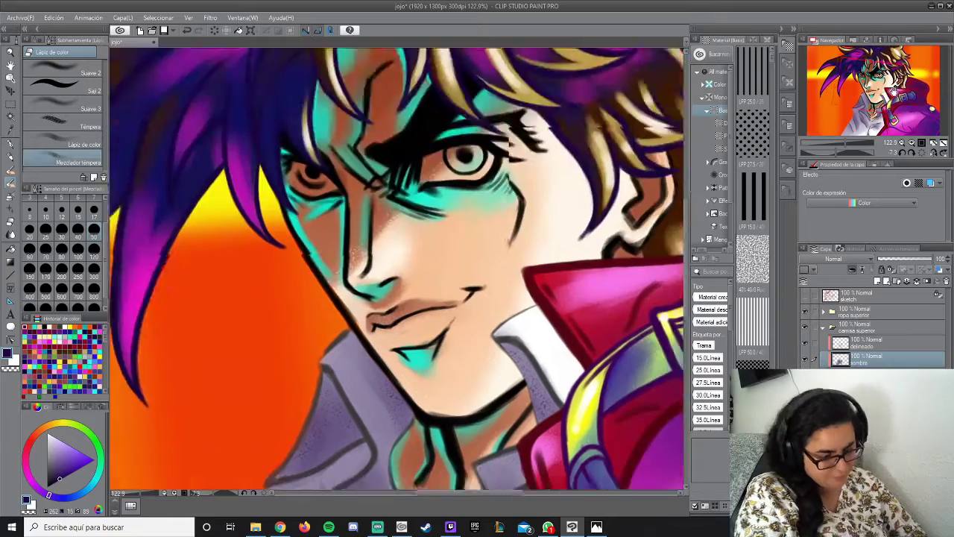
Paint deeper navy shadows inside the collar folds and along the shirt creases on a second shadow layer, s2.
key(comma)
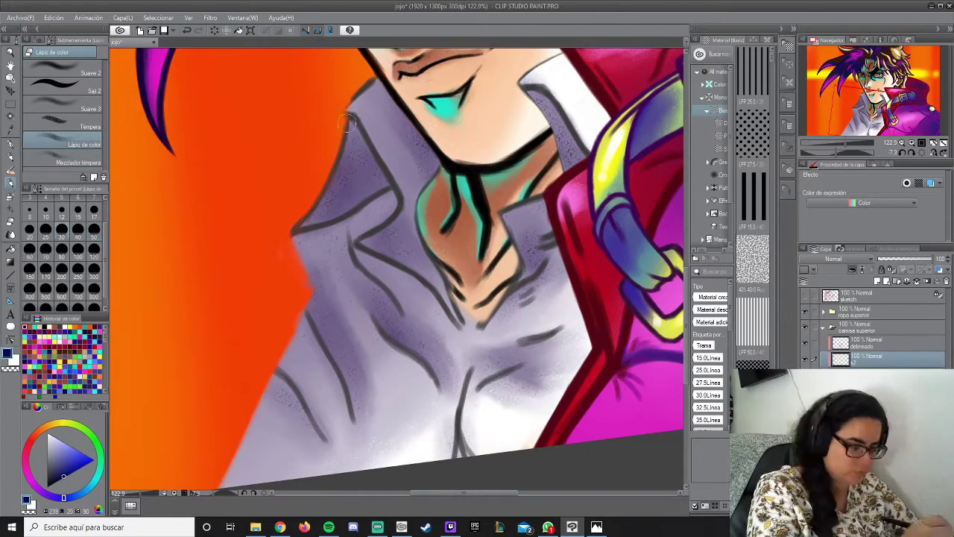
drag(369, 127, 309, 224)
drag(533, 95, 578, 166)
drag(506, 201, 552, 253)
drag(350, 261, 447, 372)
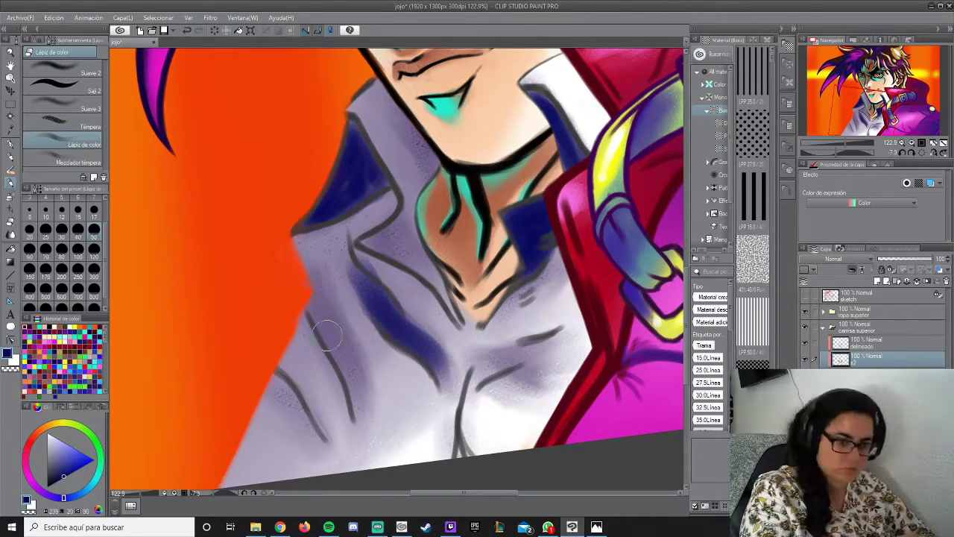
drag(350, 305, 313, 387)
drag(320, 388, 283, 436)
drag(477, 380, 559, 343)
Soften the navy shadows in the collar interior and shirt creases with Mezclador témpera.
key(comma)
drag(369, 134, 340, 187)
drag(357, 269, 432, 350)
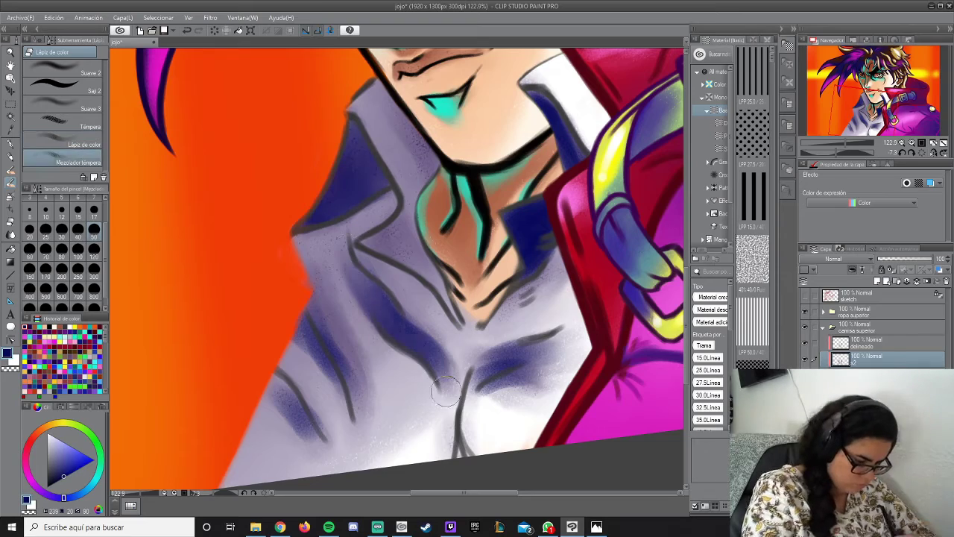
mouse_move(417, 313)
mouse_down()
mouse_move(334, 409)
mouse_move(283, 432)
mouse_up()
mouse_move(477, 387)
mouse_down()
mouse_move(570, 373)
mouse_move(522, 224)
mouse_up()
drag(581, 246, 522, 336)
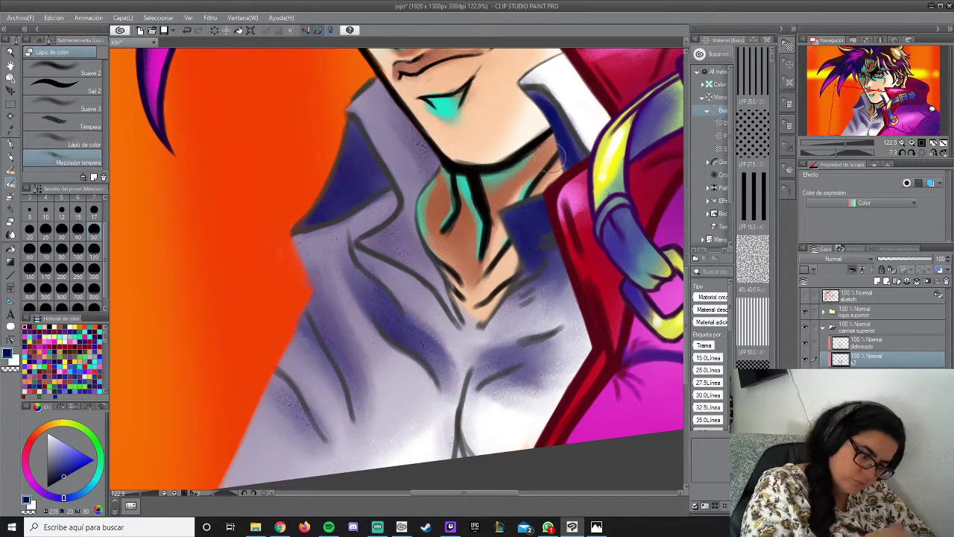
drag(566, 160, 511, 141)
Block in a turquoise tie on a layer named corbata, with its knot, hanging end and bands under the collar.
double_click(864, 344)
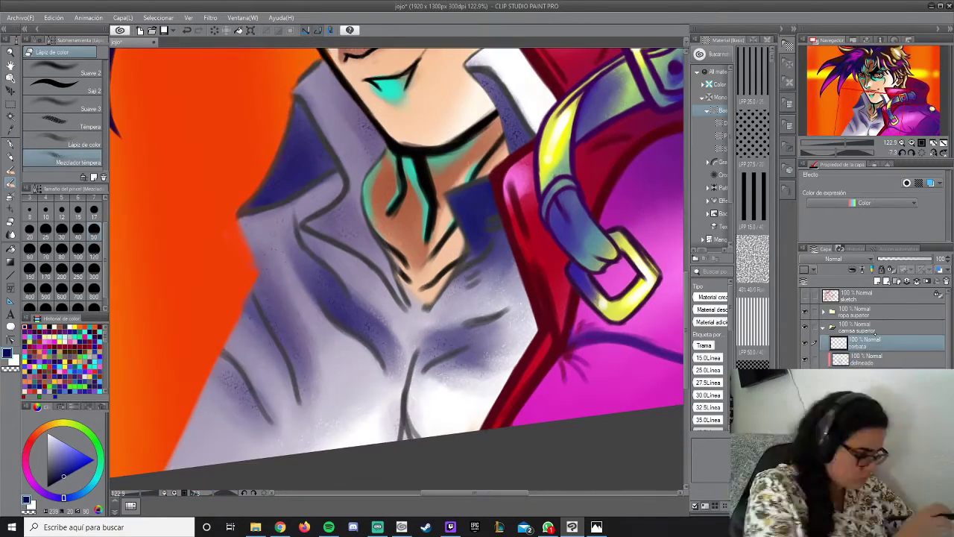
click(63, 144)
mouse_move(397, 272)
mouse_down()
mouse_move(404, 341)
mouse_move(355, 432)
mouse_up()
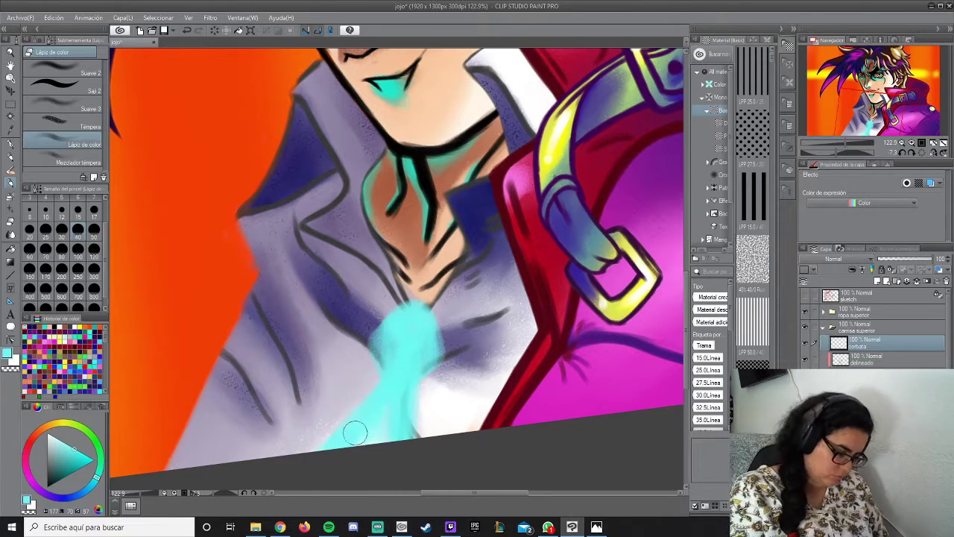
drag(388, 351, 357, 261)
drag(372, 313, 346, 249)
drag(332, 160, 336, 216)
drag(417, 336, 518, 243)
drag(514, 290, 470, 223)
drag(526, 149, 535, 121)
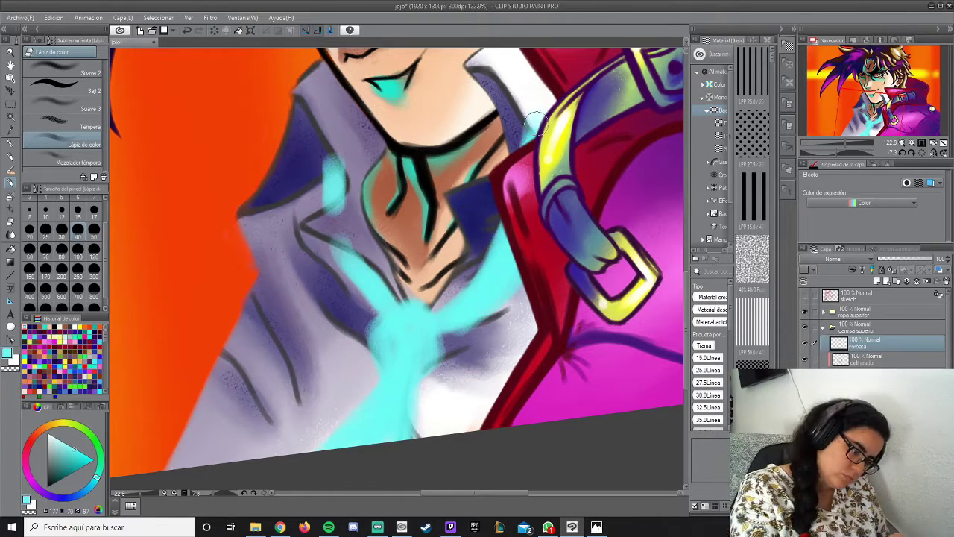
mouse_move(506, 312)
mouse_down()
mouse_move(402, 335)
mouse_move(343, 239)
mouse_up()
Sharpen the edges of the tie's knot and hanging end with Saji 2 and fill them in solid turquoise.
key(b)
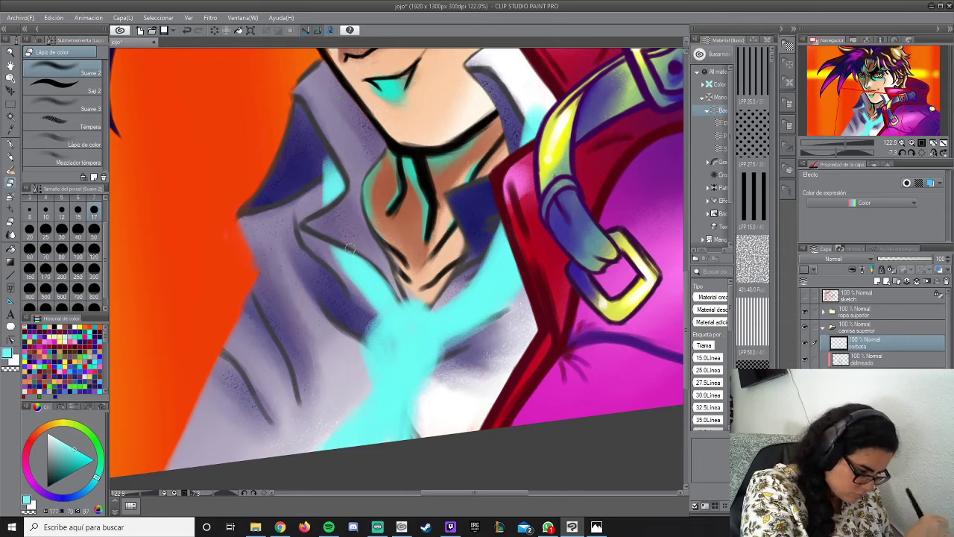
scroll(370, 388, up, 3)
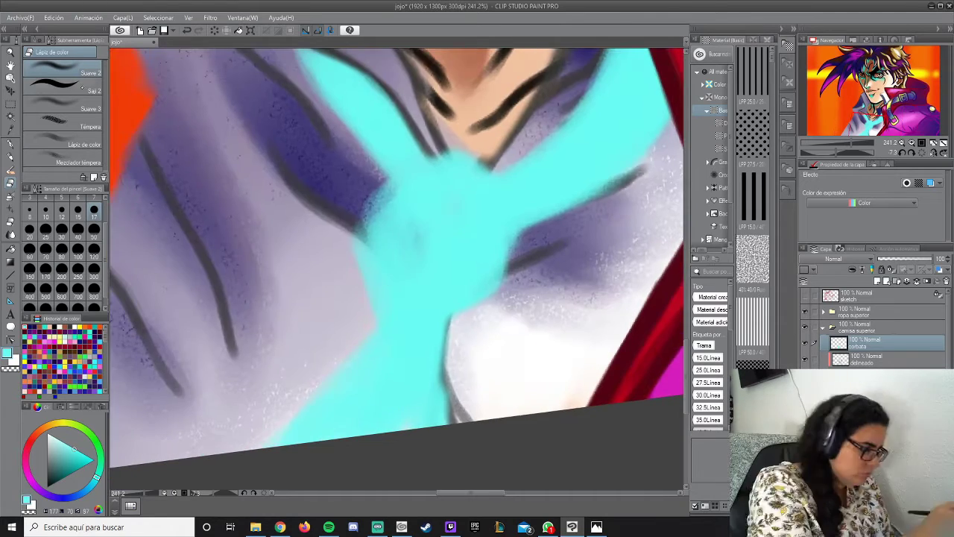
key(b)
mouse_move(447, 158)
mouse_down()
mouse_move(358, 220)
mouse_move(376, 328)
mouse_up()
drag(462, 350, 514, 265)
drag(436, 156, 518, 253)
drag(358, 194, 366, 322)
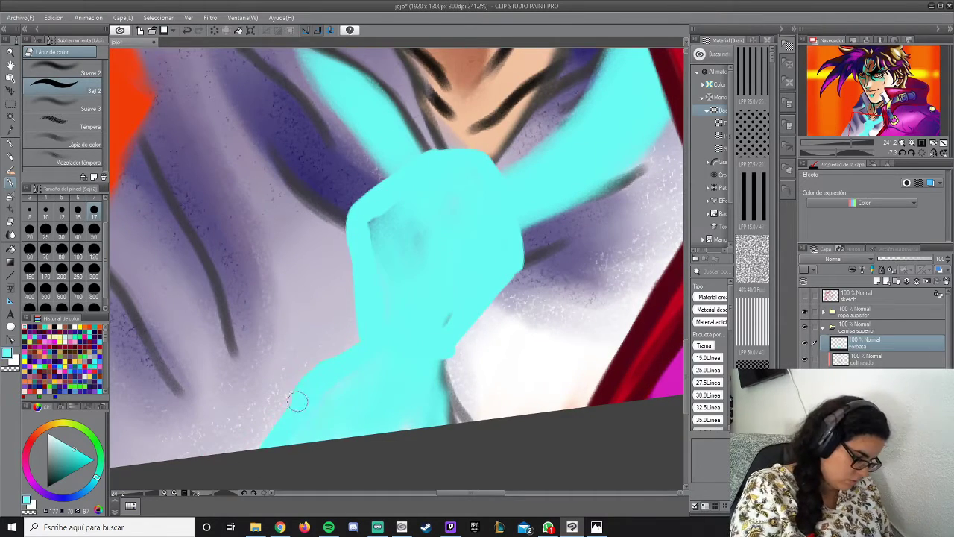
drag(443, 414, 505, 283)
key(b)
drag(358, 201, 352, 236)
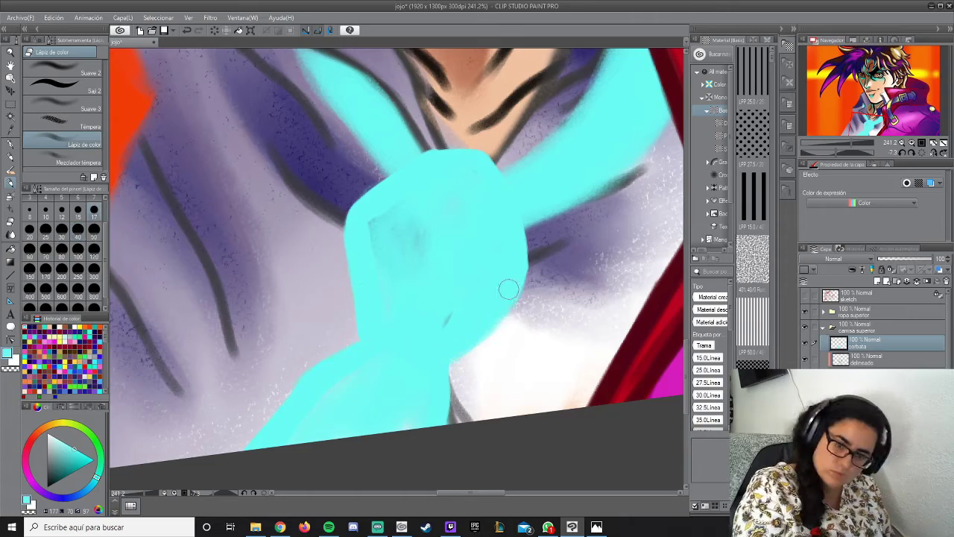
drag(589, 192, 352, 179)
Refine the tie's edges under the collar with a small Lápiz de color brush, and recolour the whole tie medium blue.
key(b)
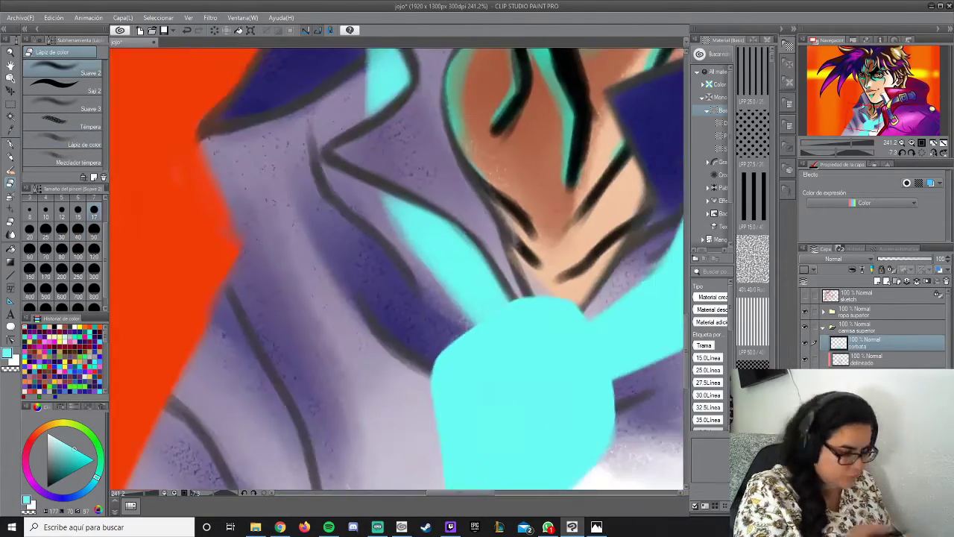
key(b)
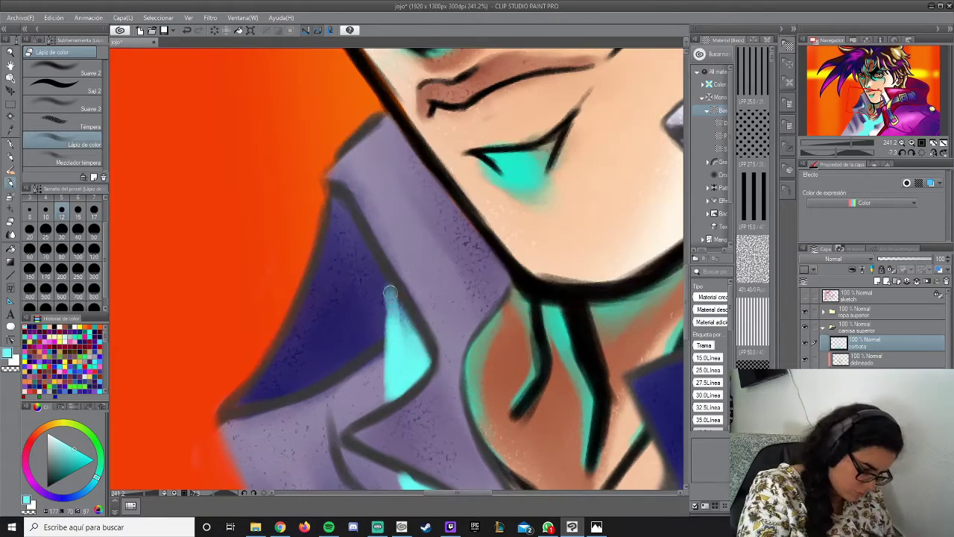
key(b)
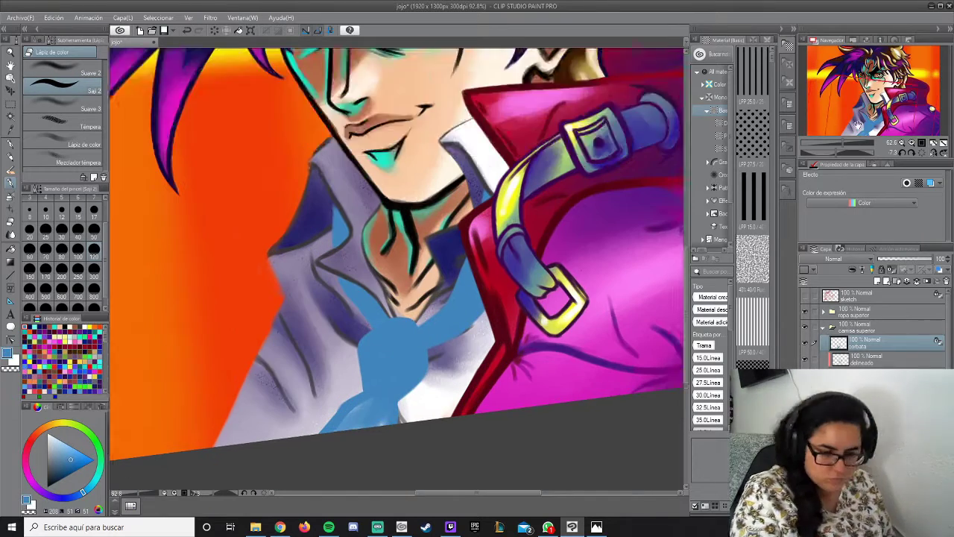
scroll(398, 253, down, 3)
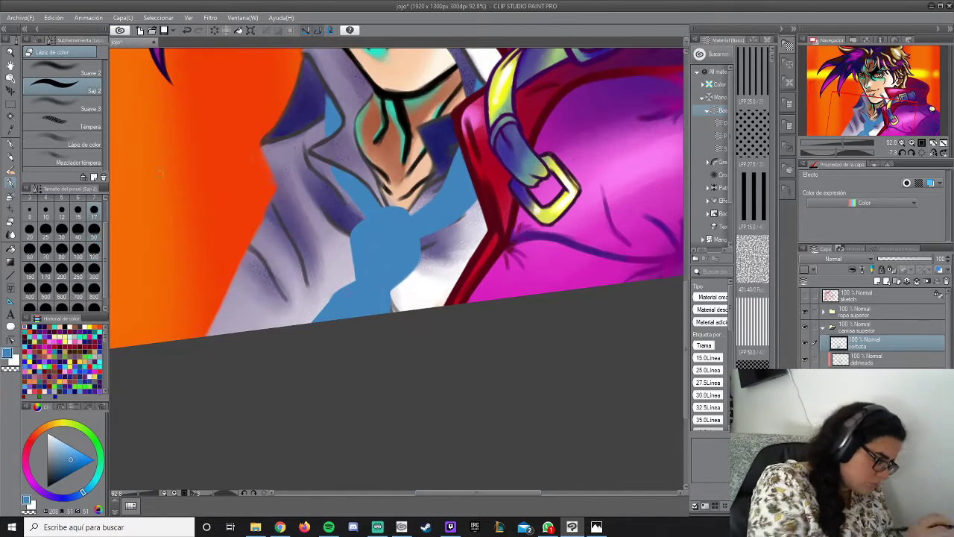
scroll(397, 253, up, 3)
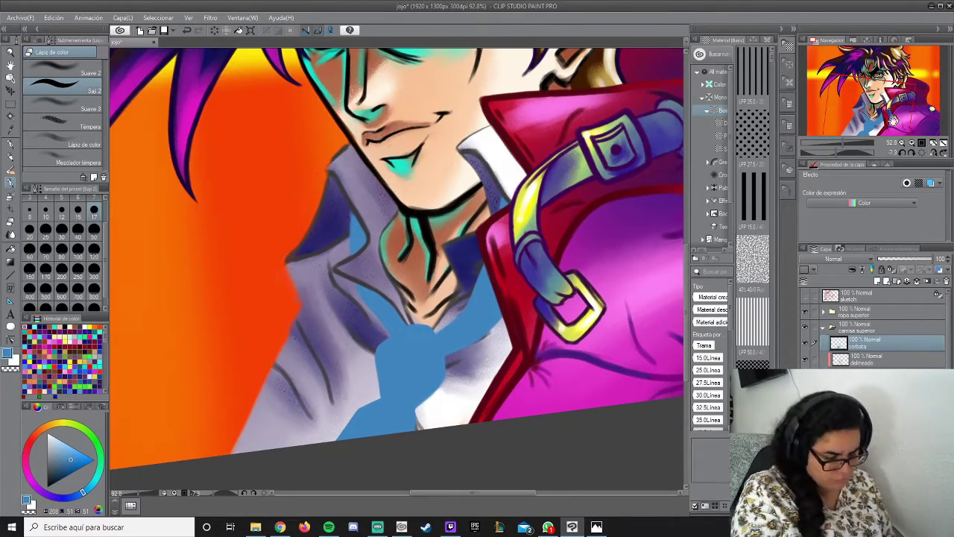
Outline the tie's knot and hanging end in darker blue on a new line layer, adding a fold line inside the knot.
key(ctrl+shift+n)
scroll(436, 190, up, 5)
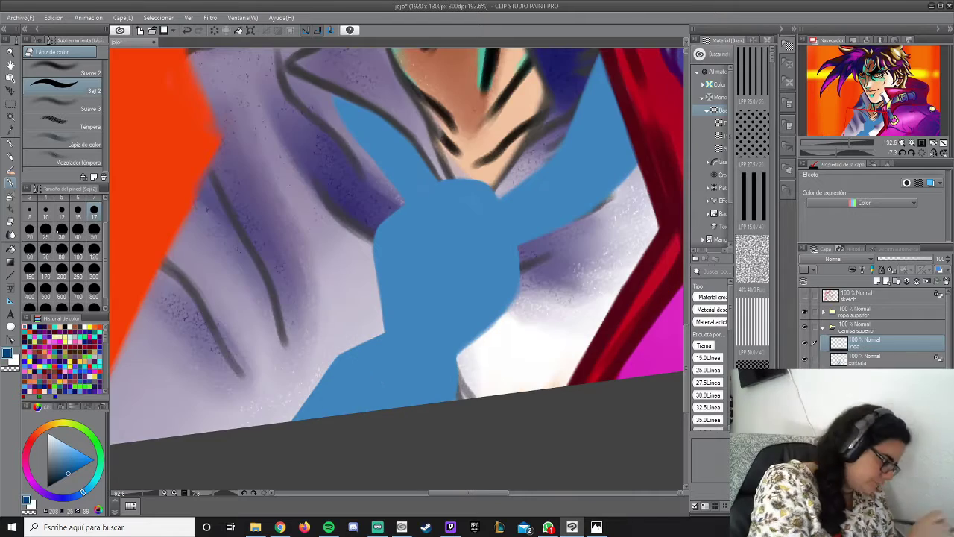
click(63, 144)
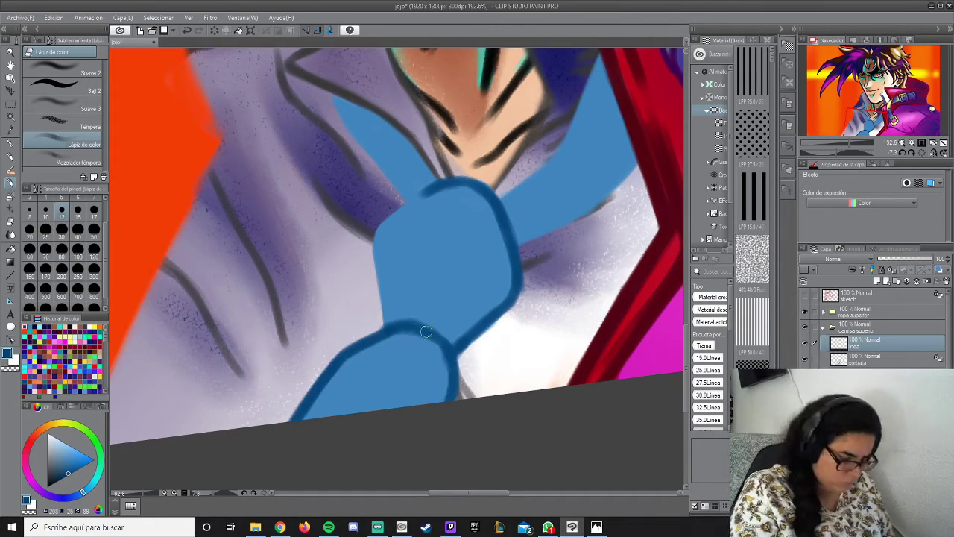
drag(419, 191, 382, 316)
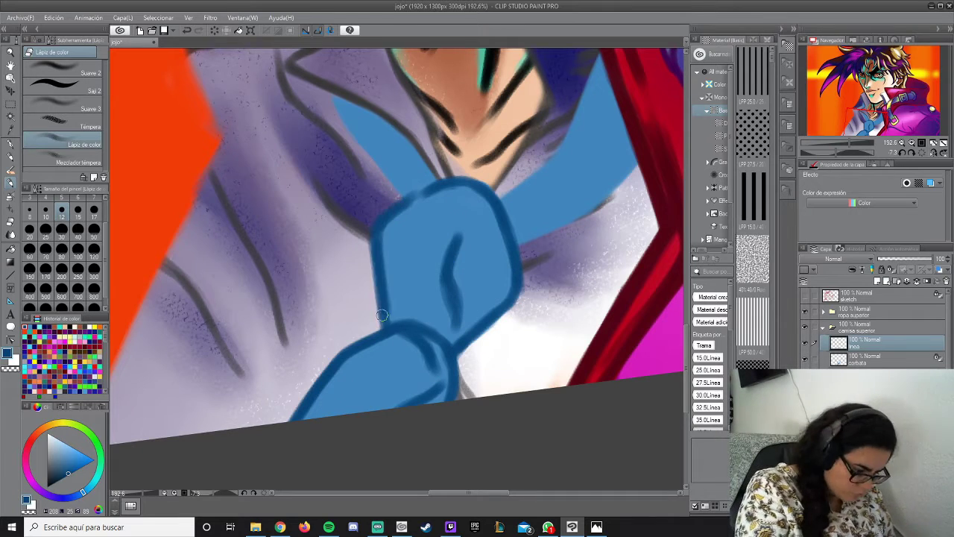
Outline the tie's bands on both sides of the knot and beneath the collar in the same darker blue.
drag(325, 83, 403, 199)
drag(612, 128, 491, 203)
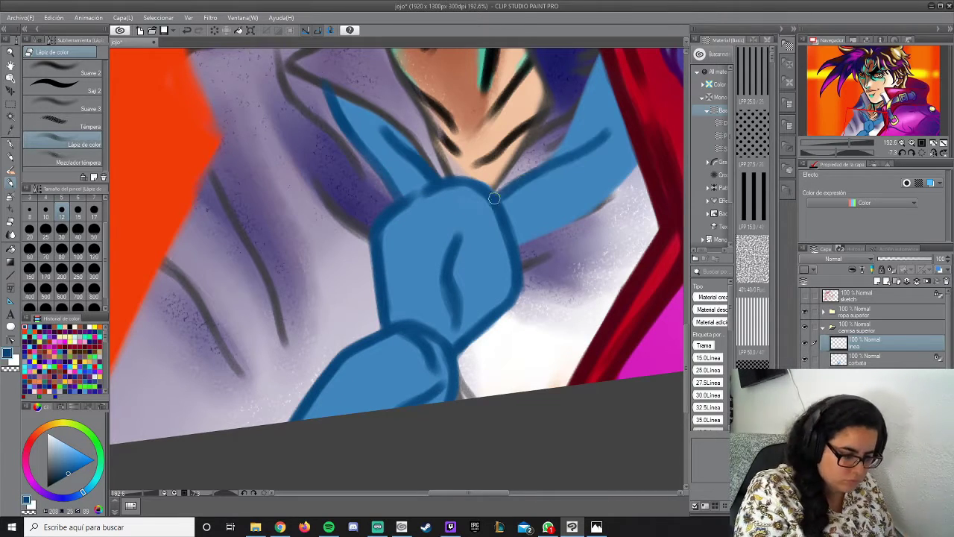
mouse_move(638, 160)
mouse_down()
mouse_move(519, 246)
mouse_move(529, 232)
mouse_up()
scroll(395, 268, up, 3)
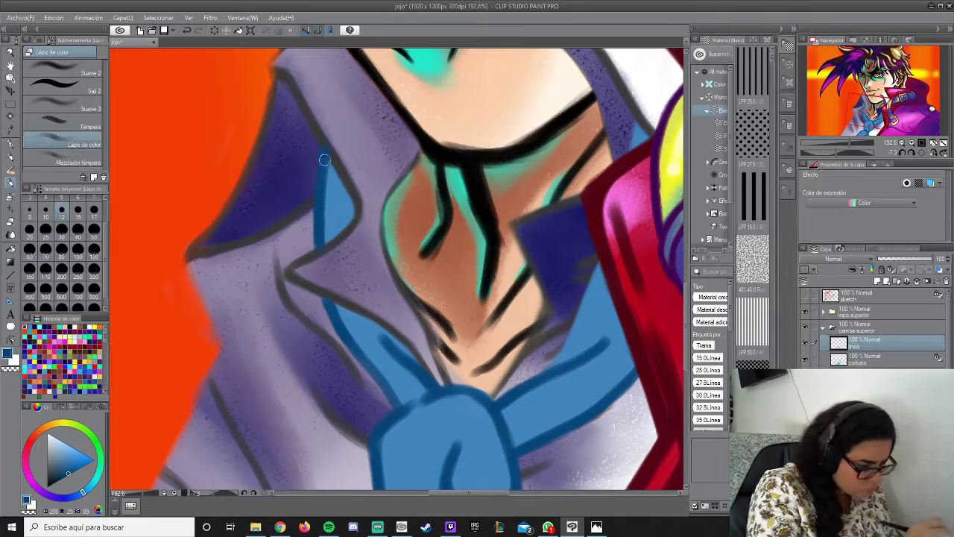
drag(339, 245, 153, 190)
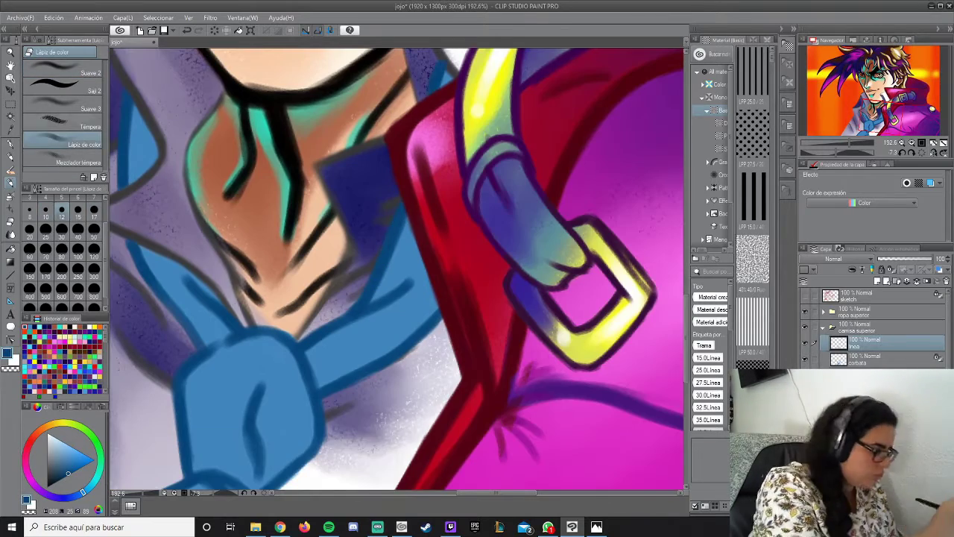
key(b)
scroll(368, 292, down, 5)
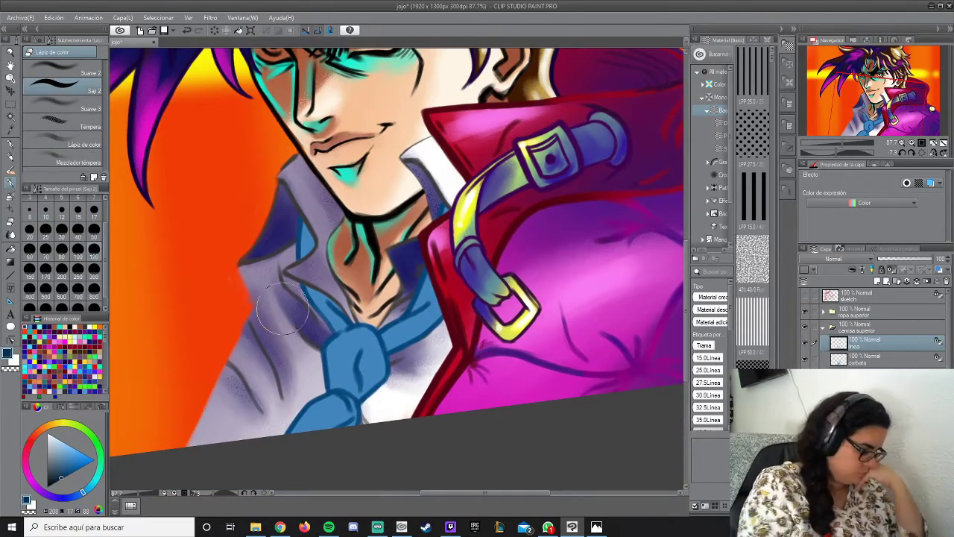
Shade the tie's bands and knot in dark blue on a clipped sombra layer and blend with Mezclador témpera.
click(857, 359)
click(67, 144)
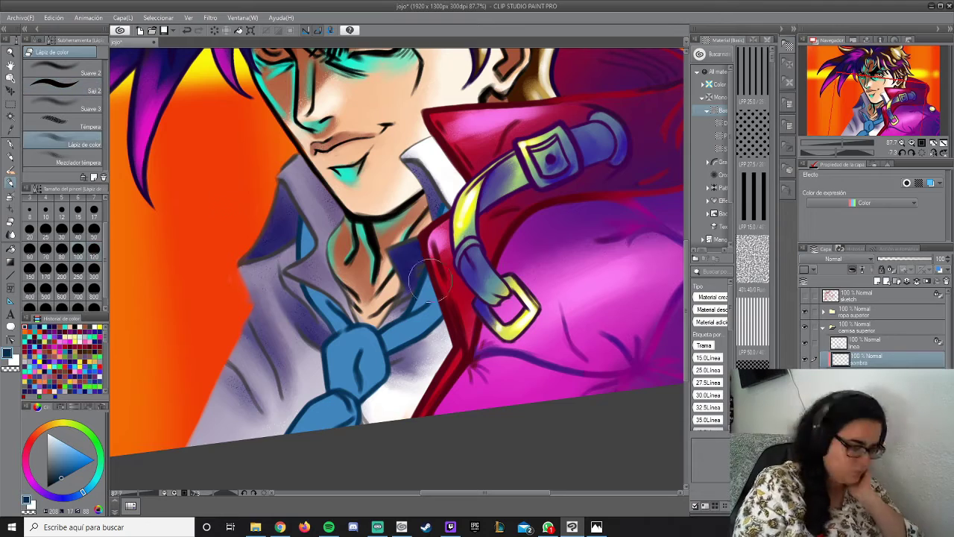
drag(428, 279, 351, 343)
click(71, 162)
mouse_move(328, 298)
mouse_down()
mouse_move(348, 343)
mouse_move(425, 298)
mouse_up()
drag(350, 357, 425, 305)
Extend the dark blue shading to the tie beneath the collar and the hanging end, and smooth it with Mezclador témpera.
click(67, 143)
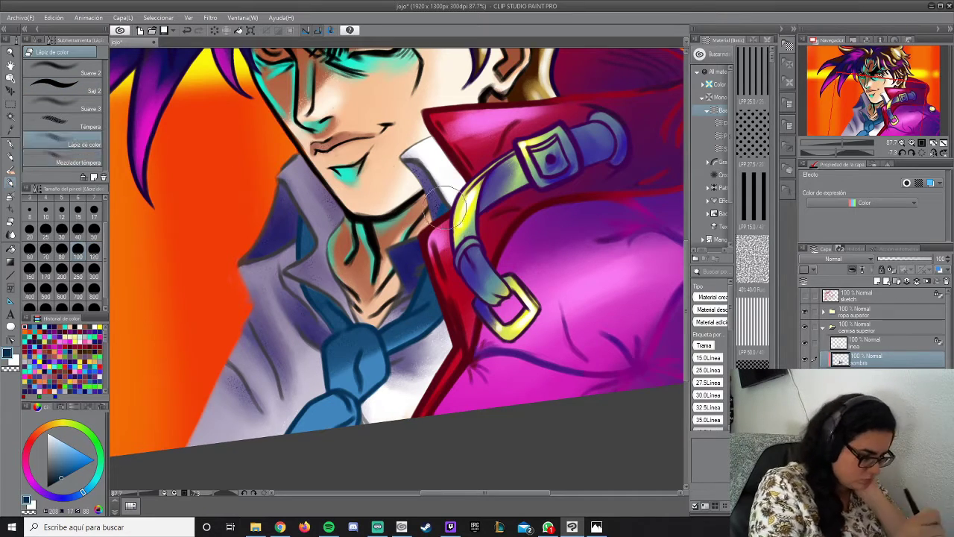
drag(446, 207, 475, 92)
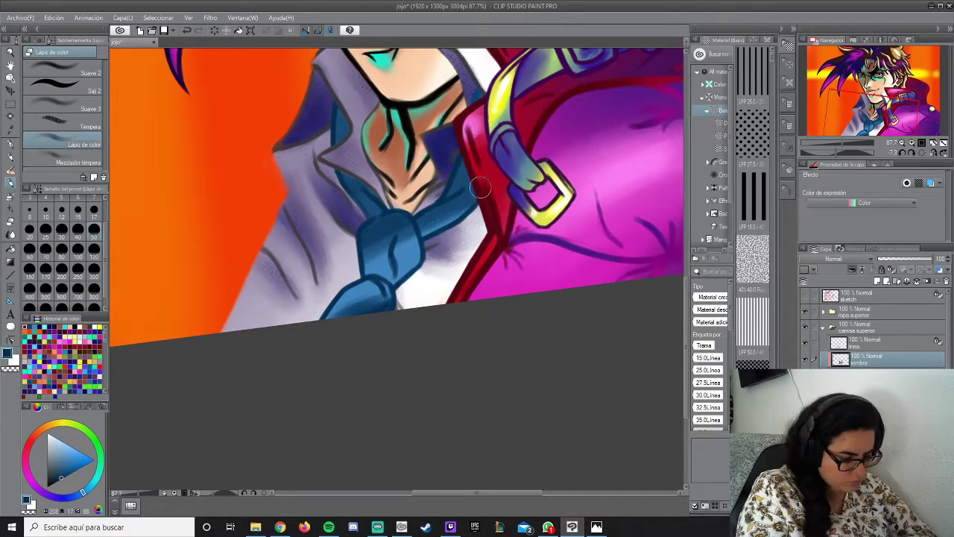
mouse_move(480, 189)
mouse_down()
mouse_move(400, 200)
mouse_move(368, 101)
mouse_up()
click(71, 162)
Paint yellow highlight streaks across the tie's knot, band and hanging end on a clipped brillo layer.
key(ctrl+plus)
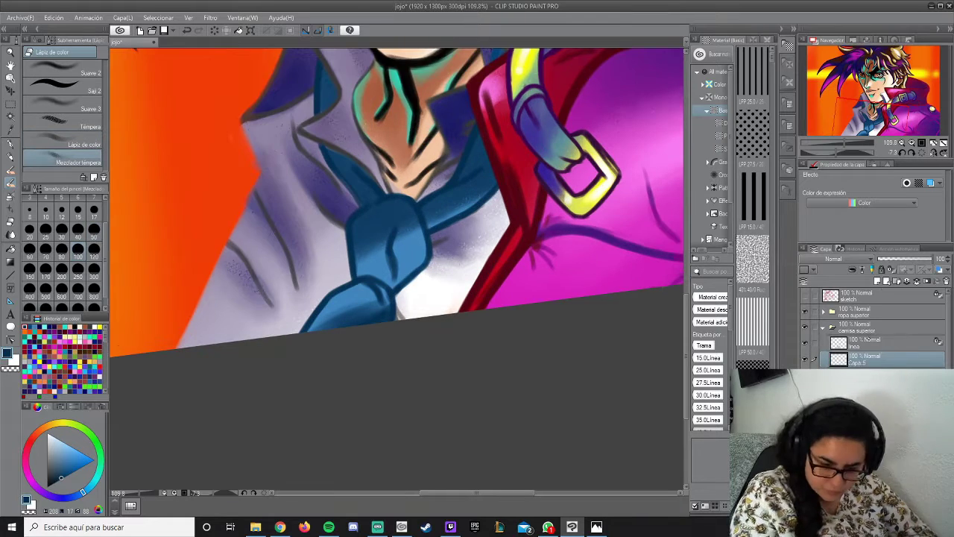
click(71, 144)
drag(336, 298, 485, 193)
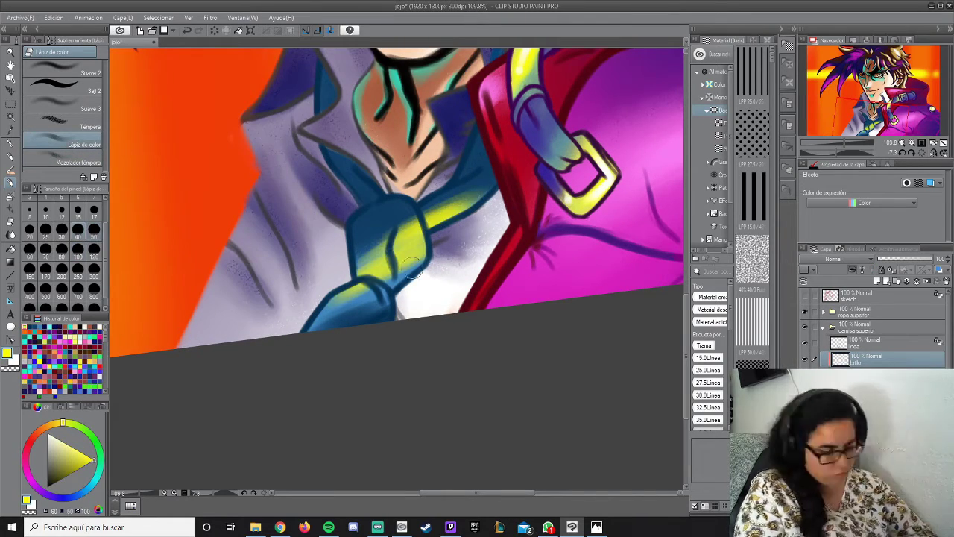
drag(313, 328, 418, 268)
Try recolouring the tie's highlight streaks in magenta with Saji 2.
click(71, 90)
click(70, 473)
drag(350, 299, 447, 224)
key(ctrl+plus)
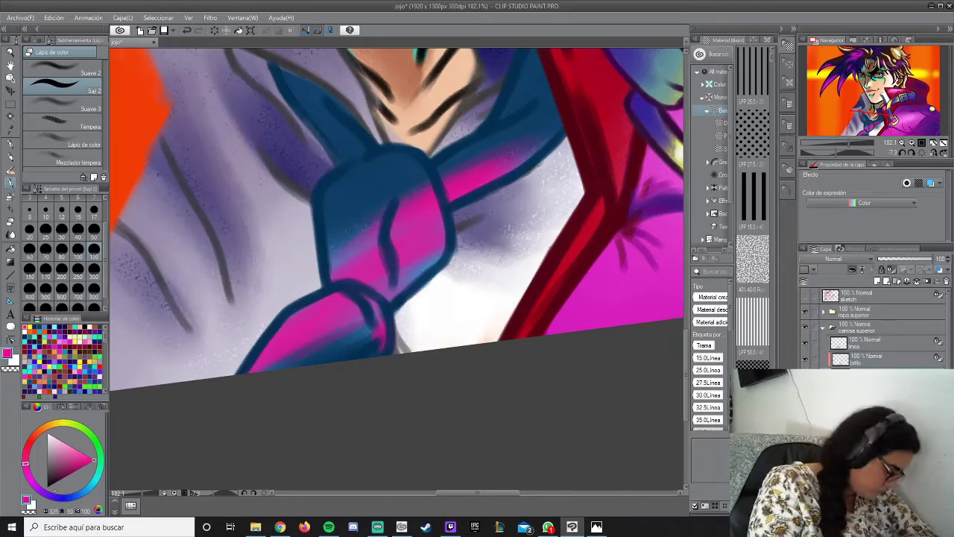
drag(373, 313, 462, 246)
key(ctrl+plus)
Recolour the tie's shadows dark violet across the knot and the bands under the collar with a large Saji 2 brush.
alt+click(223, 335)
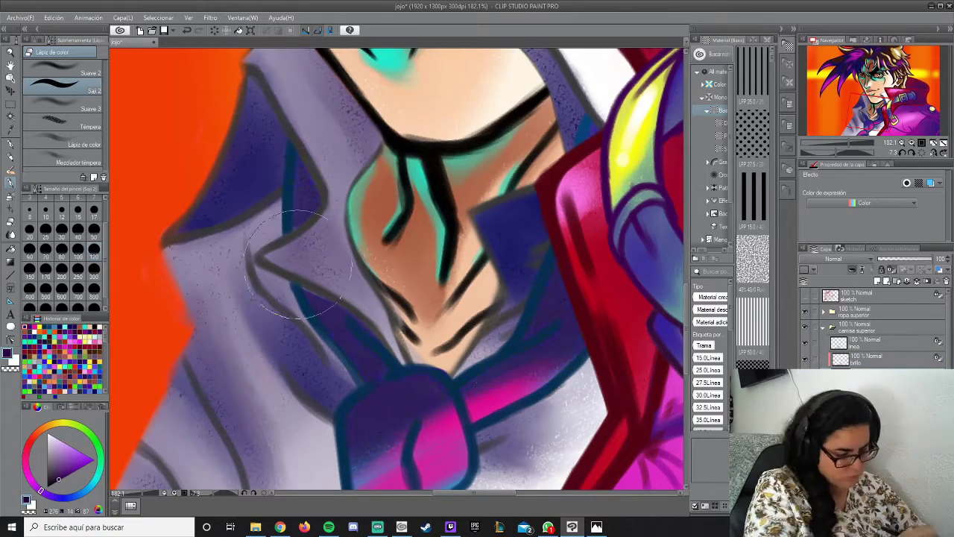
drag(298, 265, 246, 134)
click(27, 327)
drag(321, 313, 522, 141)
Add white highlights along the light streaks of the tie's band, knot and hanging end with Lápiz de color.
click(63, 144)
click(30, 441)
drag(489, 180, 395, 233)
drag(551, 120, 448, 198)
drag(402, 250, 328, 305)
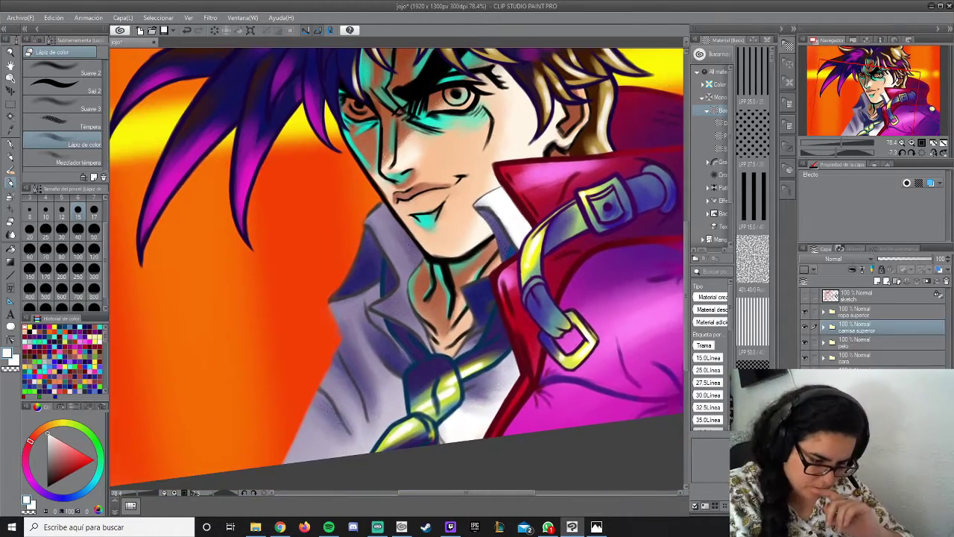
Set up new layers above and below the camisa superior folder, with a folder named brazo, and show the sketch.
key(ctrl+shift+n)
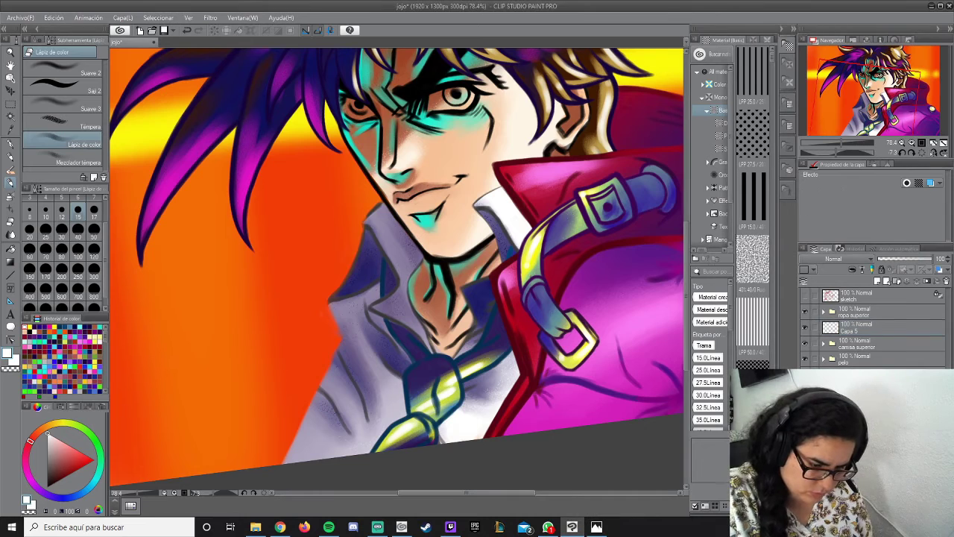
click(868, 360)
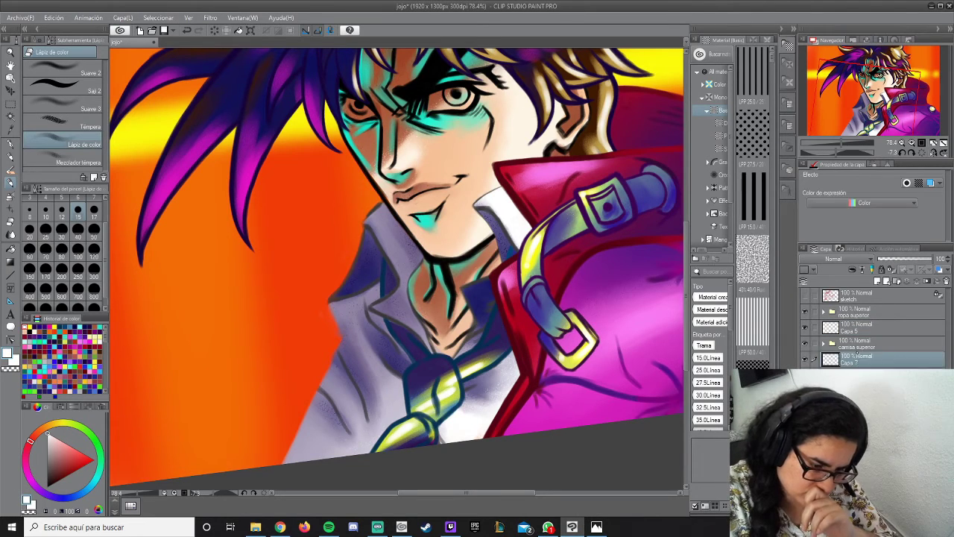
scroll(396, 246, down, 3)
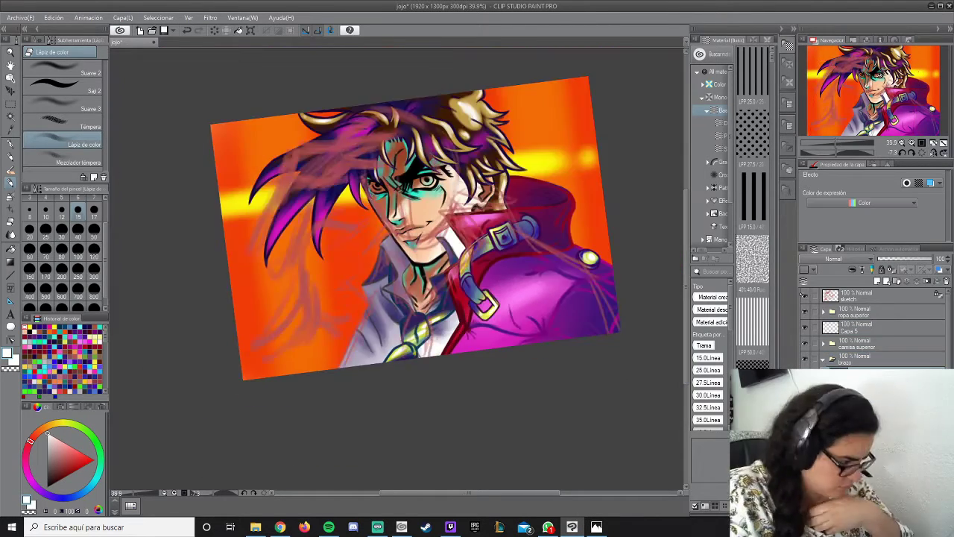
scroll(848, 78, up, 3)
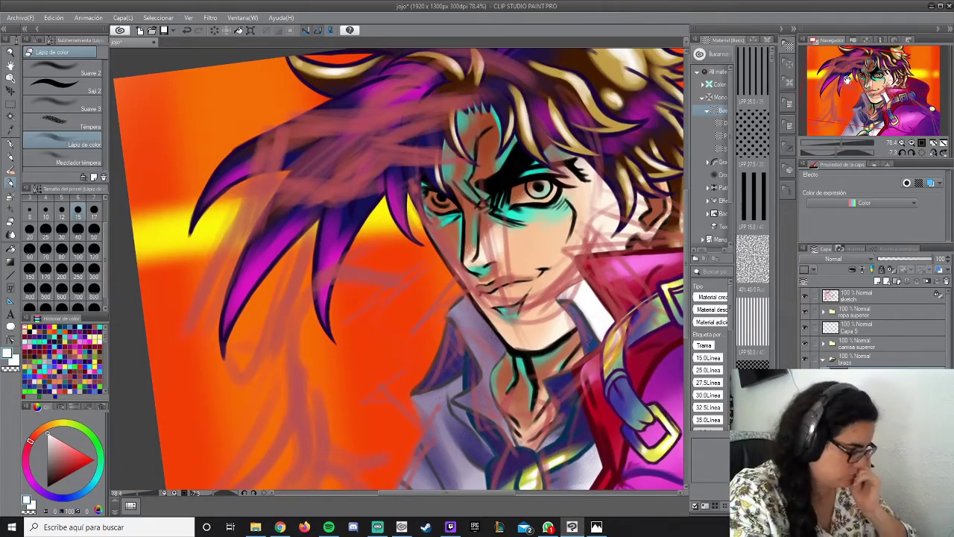
Sample the face's light cream skin tone and block in the raised forearm, wrist and fingers over the sketch at size 50.
alt+click(562, 322)
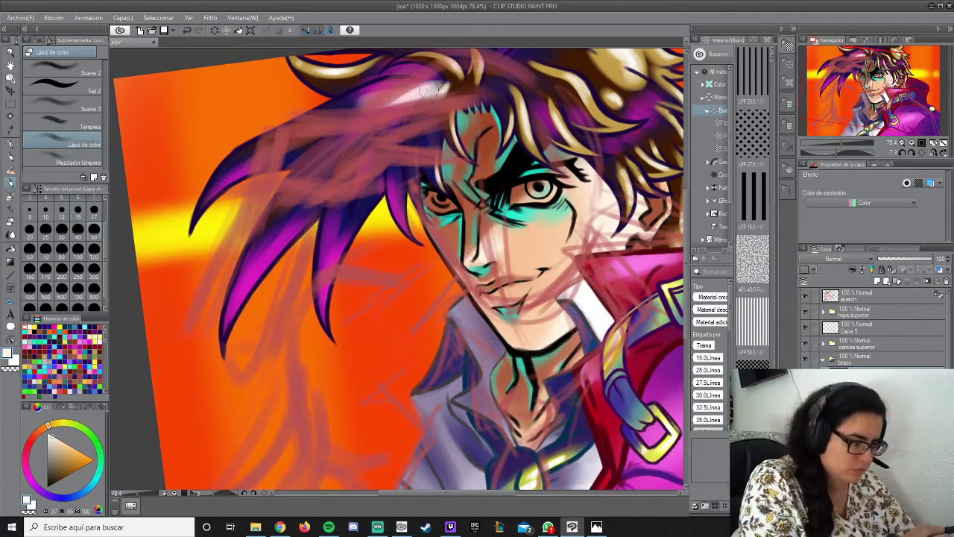
mouse_move(366, 112)
mouse_down()
mouse_move(369, 143)
mouse_move(201, 112)
mouse_up()
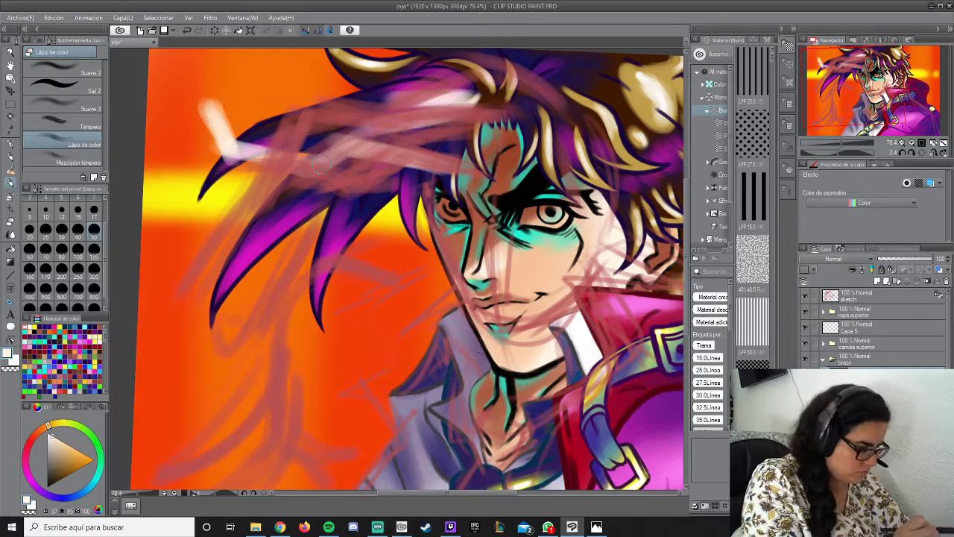
mouse_move(351, 145)
mouse_down()
mouse_move(190, 138)
mouse_move(142, 372)
mouse_up()
mouse_move(198, 141)
mouse_down()
mouse_move(153, 477)
mouse_move(269, 57)
mouse_up()
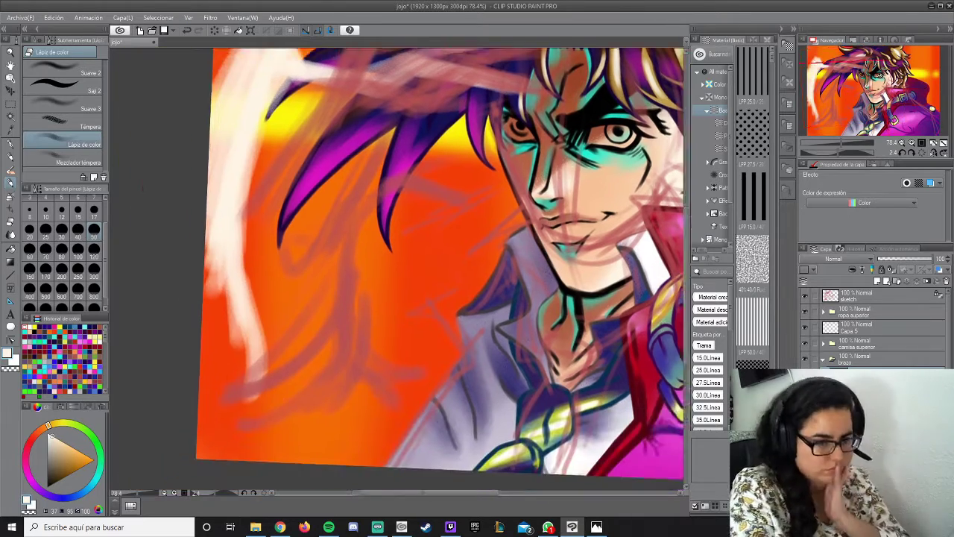
drag(298, 268, 246, 418)
drag(283, 208, 231, 425)
drag(246, 223, 298, 362)
drag(298, 142, 379, 106)
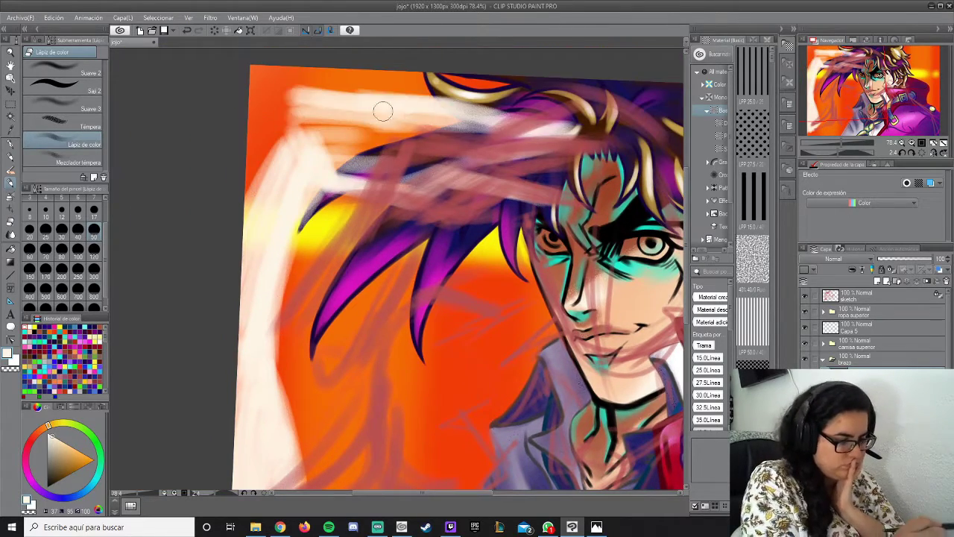
drag(521, 75, 291, 105)
drag(372, 78, 254, 160)
drag(343, 100, 239, 298)
Hide the sketch and fill the back of the hand and the extended fingers with solid cream.
click(804, 296)
drag(454, 134, 336, 179)
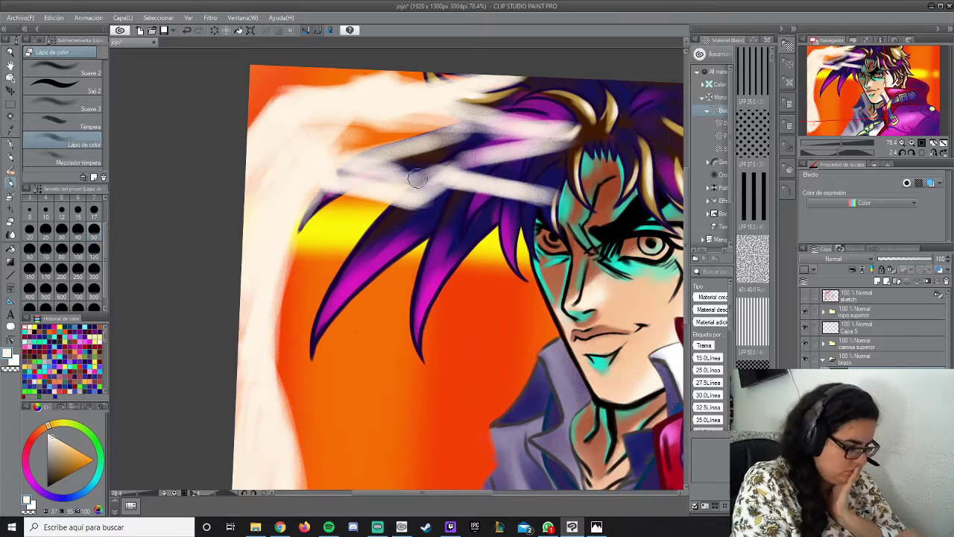
drag(396, 127, 379, 186)
mouse_move(425, 119)
mouse_down()
mouse_move(350, 194)
mouse_move(395, 172)
mouse_up()
drag(533, 142, 447, 190)
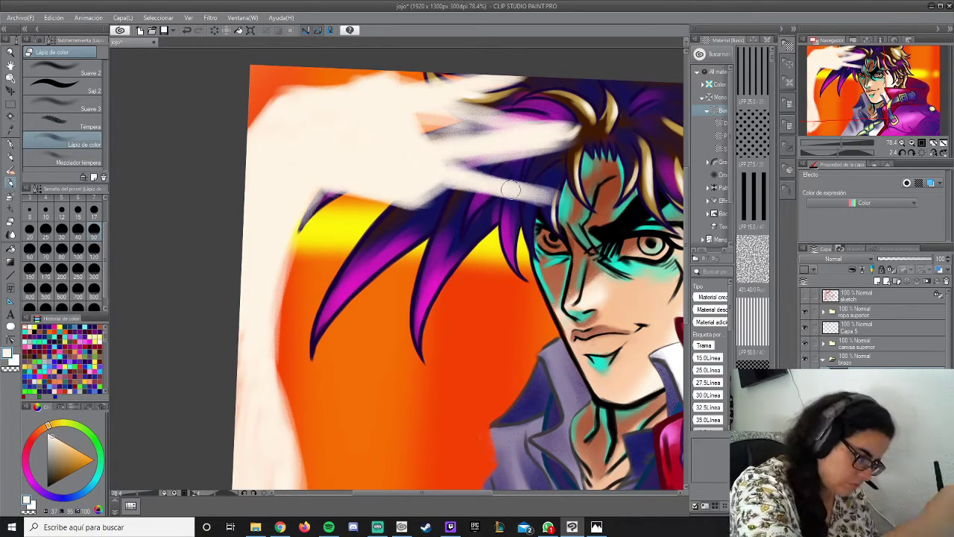
drag(559, 164, 425, 190)
drag(559, 130, 469, 119)
mouse_move(596, 120)
mouse_down()
mouse_move(501, 179)
mouse_move(459, 186)
mouse_up()
mouse_move(548, 71)
mouse_down()
mouse_move(455, 105)
mouse_move(425, 84)
mouse_up()
Fill the forearm with solid cream from the wrist down to the canvas's lower edge.
drag(299, 173, 298, 32)
drag(299, 246, 305, 336)
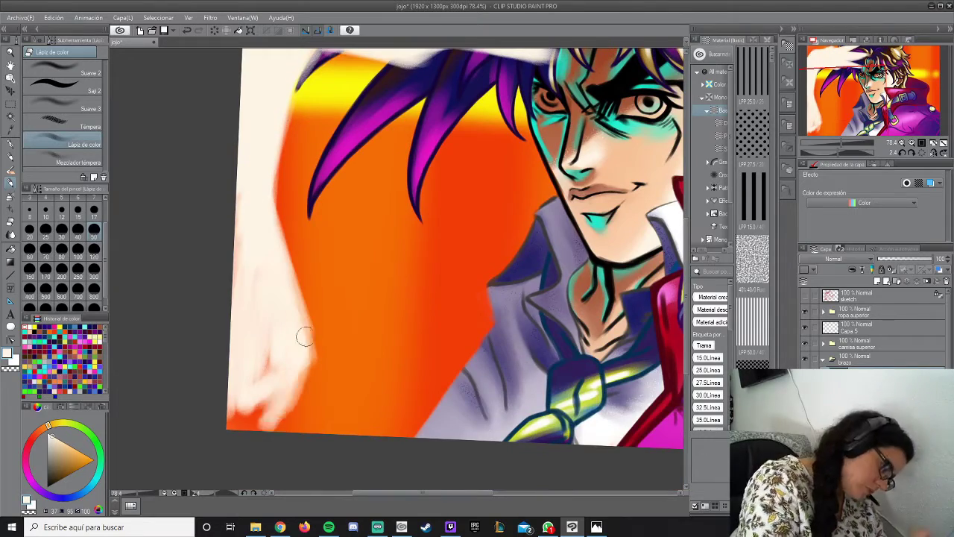
mouse_move(269, 418)
mouse_down()
mouse_move(258, 249)
mouse_move(283, 417)
mouse_up()
drag(298, 186, 272, 320)
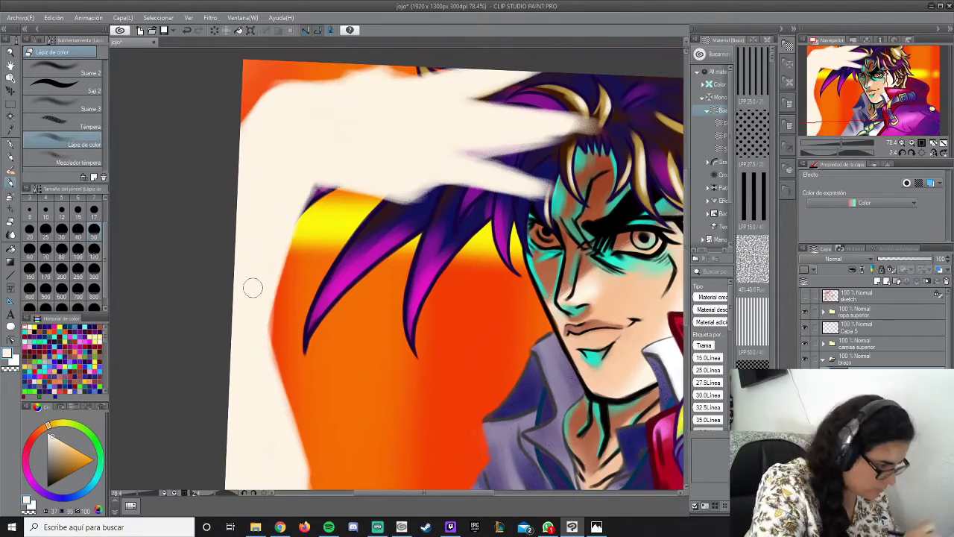
mouse_move(252, 283)
mouse_down()
mouse_move(142, 305)
mouse_move(175, 332)
mouse_up()
drag(448, 133, 447, 138)
Clean up the cream silhouette under the wrist and between the fingers, alternating Suave 2 and Lápiz de color.
key(b)
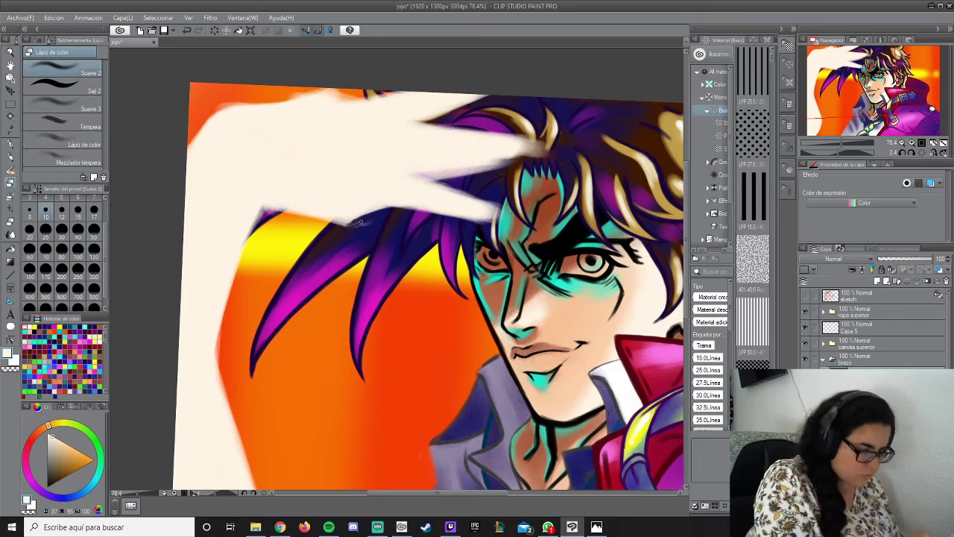
key(b)
drag(270, 207, 205, 350)
drag(440, 104, 418, 123)
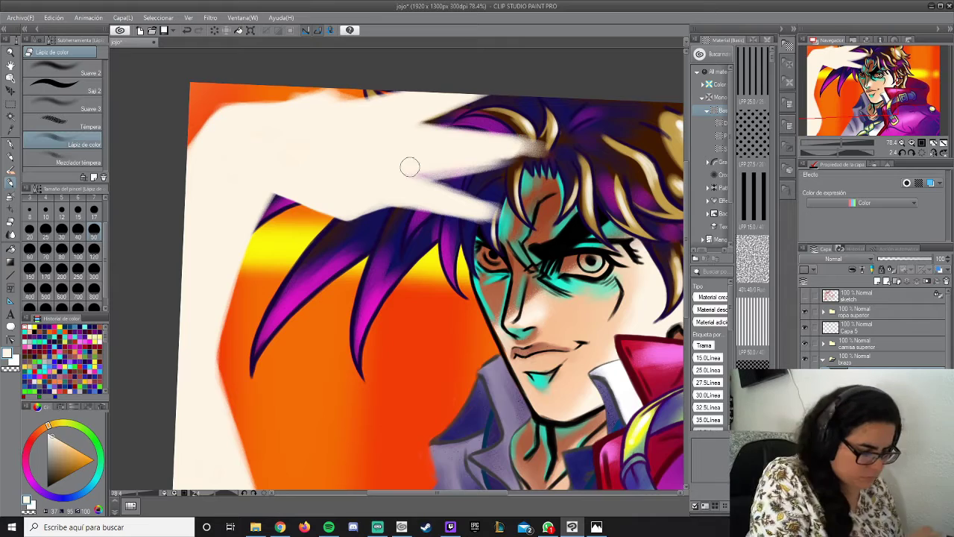
mouse_move(410, 167)
mouse_down()
mouse_move(392, 160)
mouse_move(541, 160)
mouse_up()
Outline the thumb, the palm's lower edge and the wrist folds in black with Lápiz de color at size 10.
scroll(447, 209, up, 3)
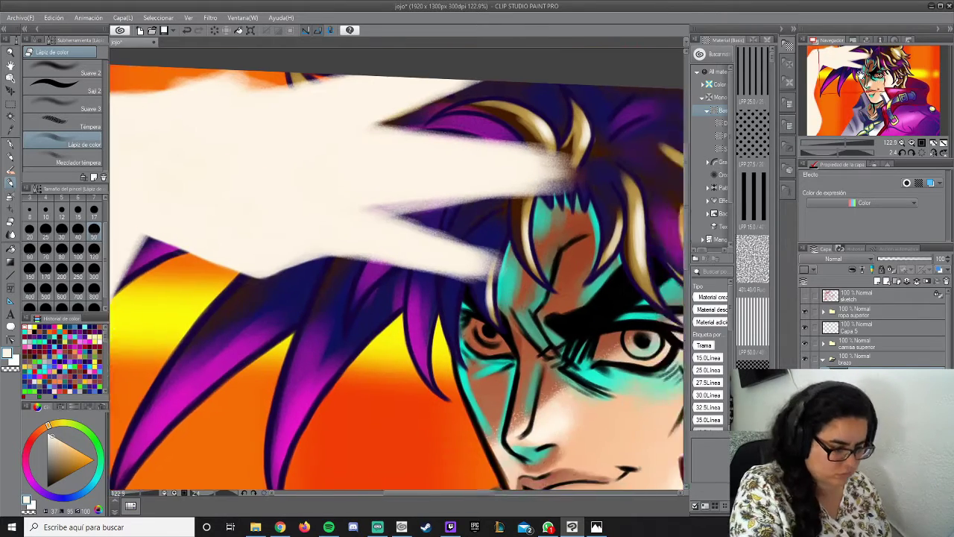
drag(373, 203, 320, 211)
drag(378, 206, 530, 256)
drag(410, 259, 277, 278)
mouse_move(153, 215)
mouse_down()
mouse_move(275, 274)
mouse_move(327, 277)
mouse_up()
drag(127, 190, 322, 135)
mouse_move(286, 239)
mouse_down()
mouse_move(353, 193)
mouse_move(466, 257)
mouse_up()
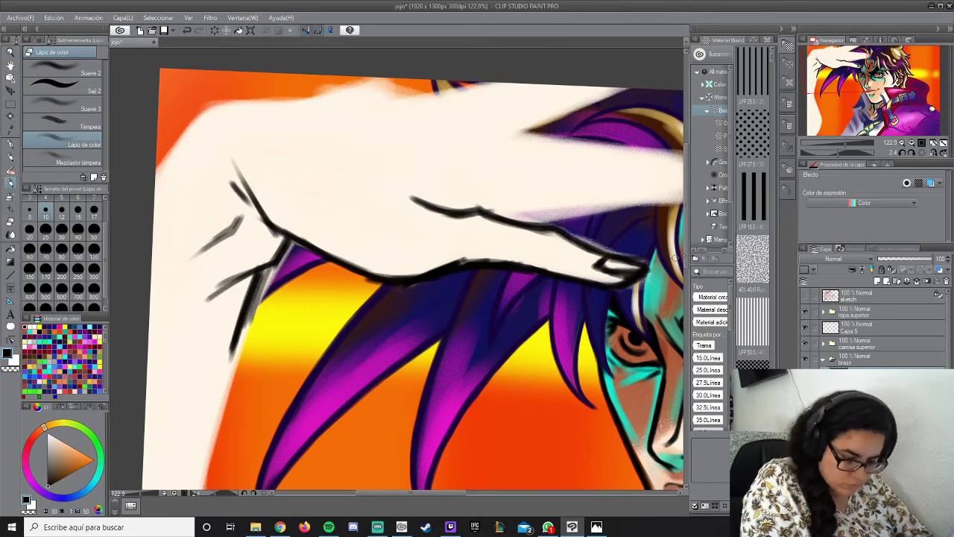
Rework the thumb's tip, nail and upper contour, and add short crease lines at its knuckle and base.
key(b)
drag(646, 277, 576, 252)
key(b)
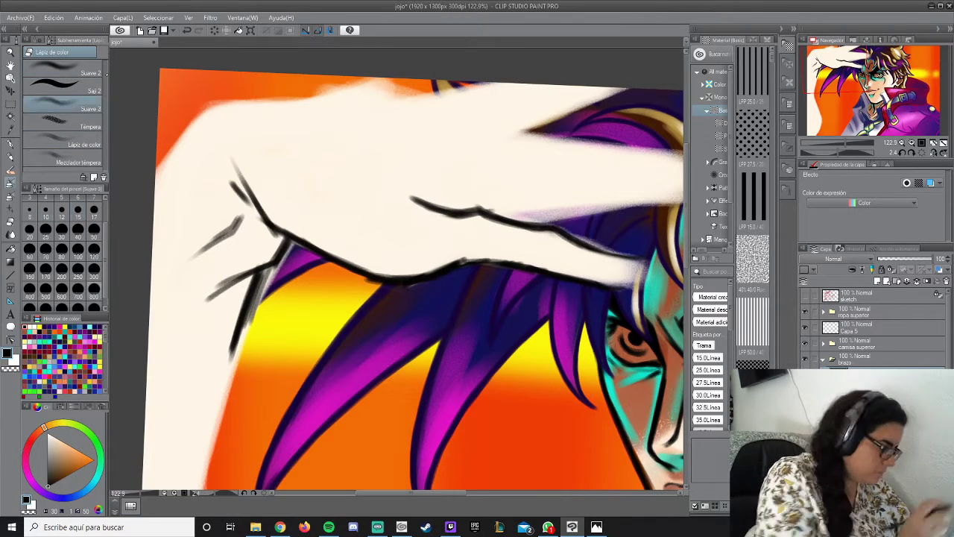
key(b)
mouse_move(635, 274)
mouse_down()
mouse_move(606, 273)
mouse_move(633, 258)
mouse_move(550, 240)
mouse_up()
drag(447, 229, 476, 237)
mouse_move(400, 193)
mouse_down()
mouse_move(517, 223)
mouse_move(510, 217)
mouse_up()
key(b)
drag(403, 196, 441, 203)
key(b)
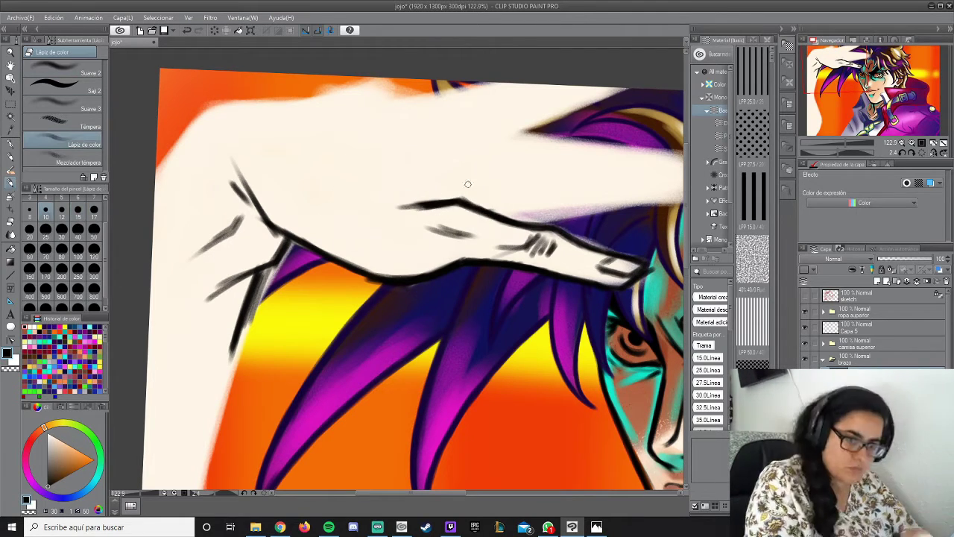
Draw the index finger's black outline with its bent knuckle just above the thumb.
mouse_move(511, 220)
mouse_down()
mouse_move(414, 243)
mouse_move(492, 220)
mouse_up()
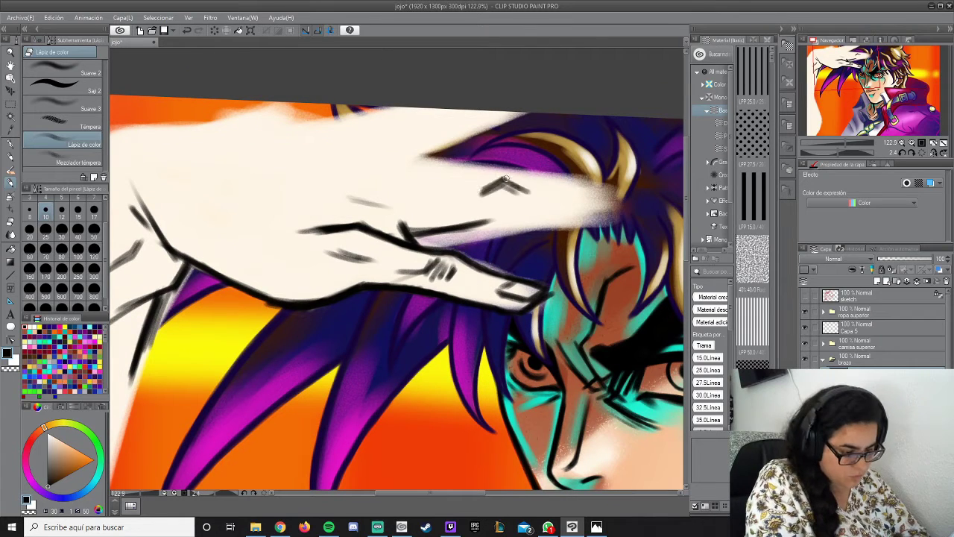
mouse_move(505, 178)
mouse_down()
mouse_move(417, 188)
mouse_move(385, 179)
mouse_move(630, 199)
mouse_move(483, 218)
mouse_move(414, 241)
mouse_up()
mouse_move(468, 257)
mouse_down()
mouse_move(543, 298)
mouse_move(547, 319)
mouse_up()
Erase the cream spill around the thumb and index finger with Suave 2 and repaint the thumb tip in cream.
key(j)
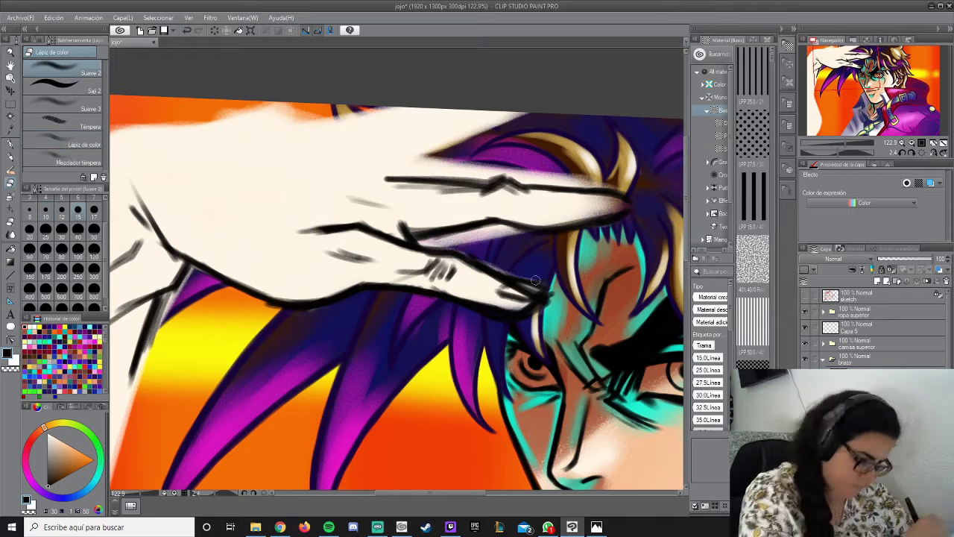
drag(536, 280, 417, 243)
mouse_move(526, 225)
mouse_down()
mouse_move(469, 254)
mouse_move(544, 300)
mouse_up()
key(p)
drag(471, 276, 483, 309)
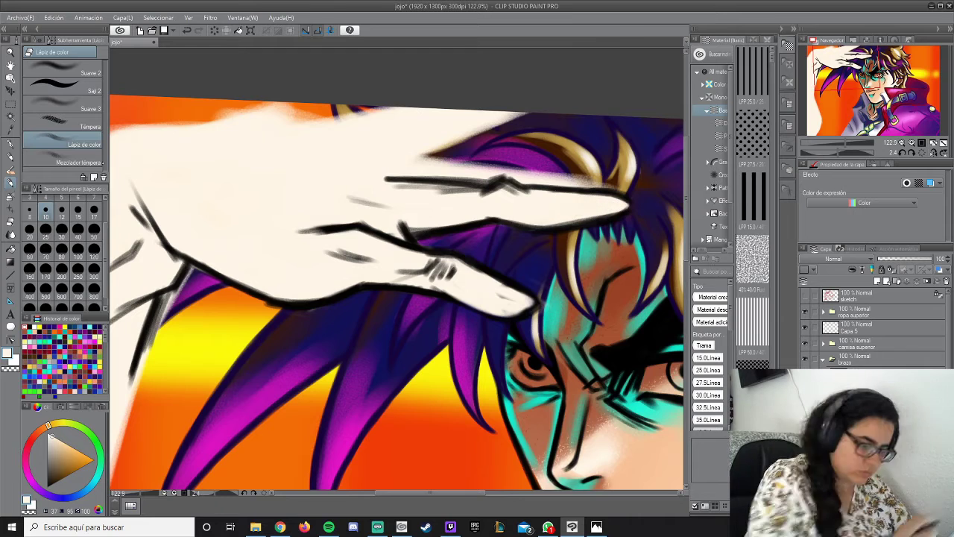
Add the index finger's nail and knuckle creases in black and thicken its lower contour.
drag(623, 209, 502, 194)
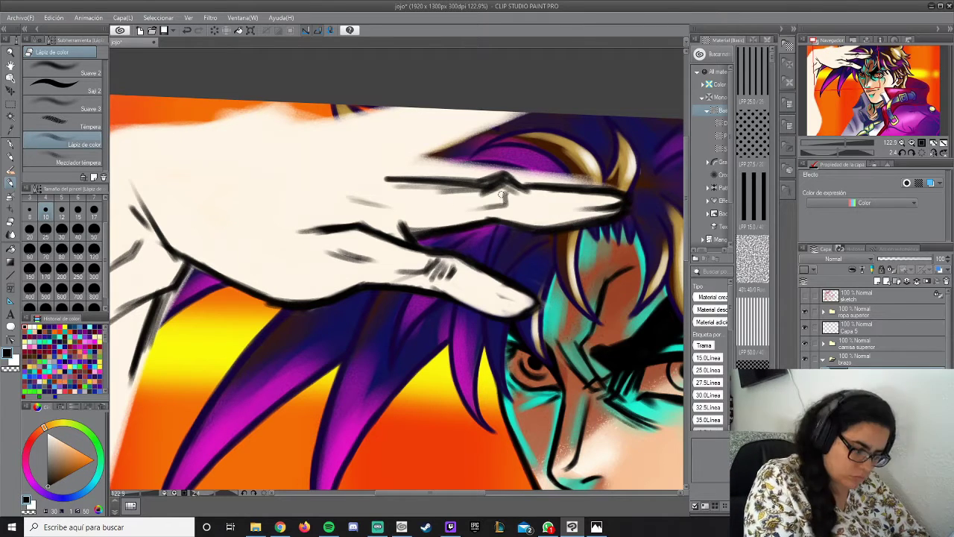
drag(476, 231, 524, 227)
key(b)
key(p)
drag(422, 229, 506, 231)
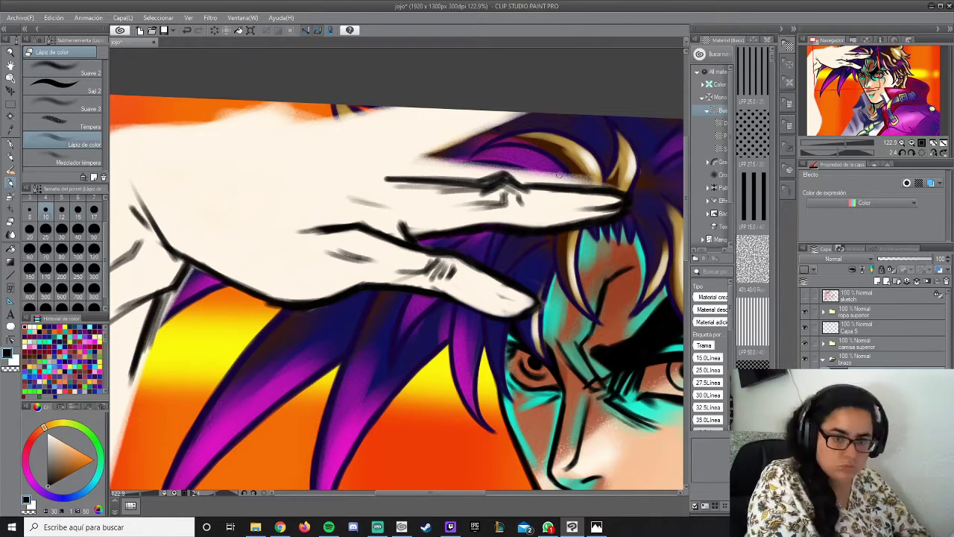
Outline the middle finger in black, fill its tip with cream over the hair, and mark its knuckles.
drag(381, 140, 504, 142)
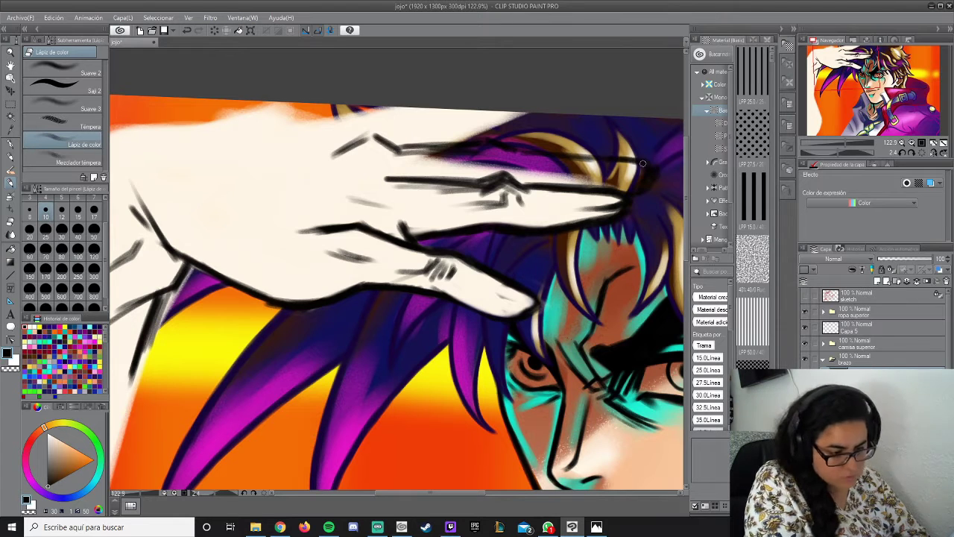
drag(643, 163, 589, 151)
mouse_move(440, 160)
mouse_down()
mouse_move(544, 153)
mouse_move(641, 171)
mouse_move(521, 179)
mouse_up()
drag(596, 172, 432, 180)
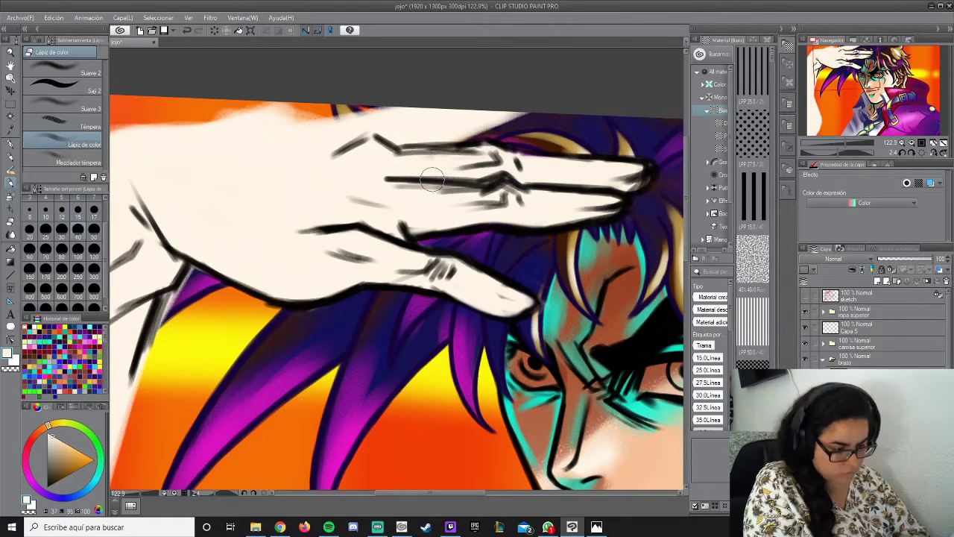
mouse_move(366, 134)
mouse_down()
mouse_move(343, 145)
mouse_move(354, 145)
mouse_up()
alt+click(360, 138)
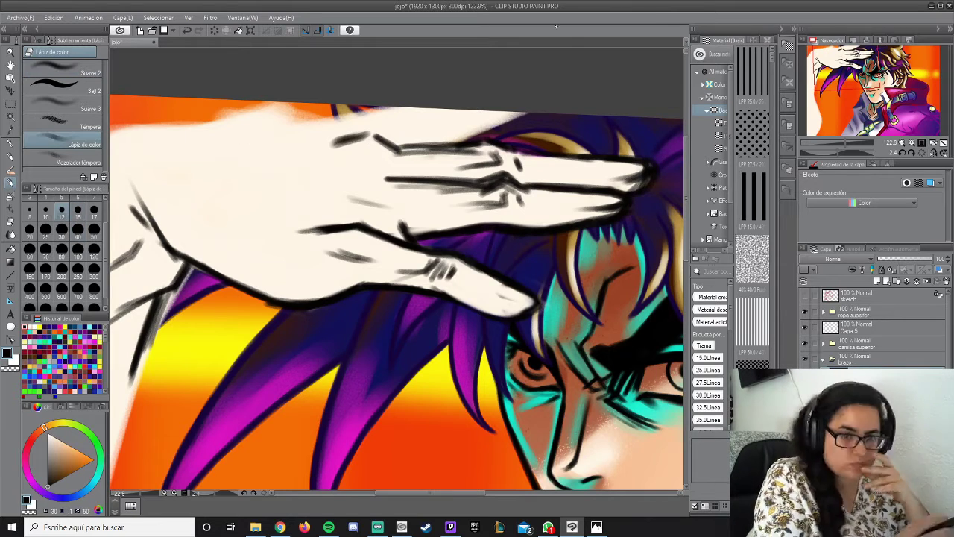
Outline the remaining fingers and the hand's upper edge in black and add tendon lines across its back.
drag(439, 145, 531, 112)
mouse_move(350, 111)
mouse_down()
mouse_move(175, 128)
mouse_move(400, 104)
mouse_move(246, 186)
mouse_up()
drag(400, 105, 211, 130)
drag(369, 175, 365, 161)
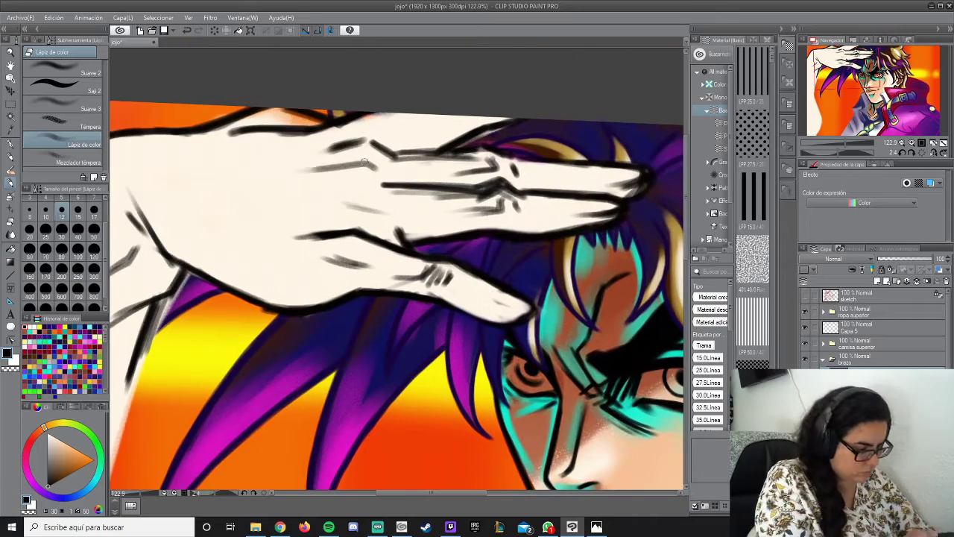
drag(408, 186, 224, 173)
drag(343, 183, 222, 172)
drag(365, 223, 298, 228)
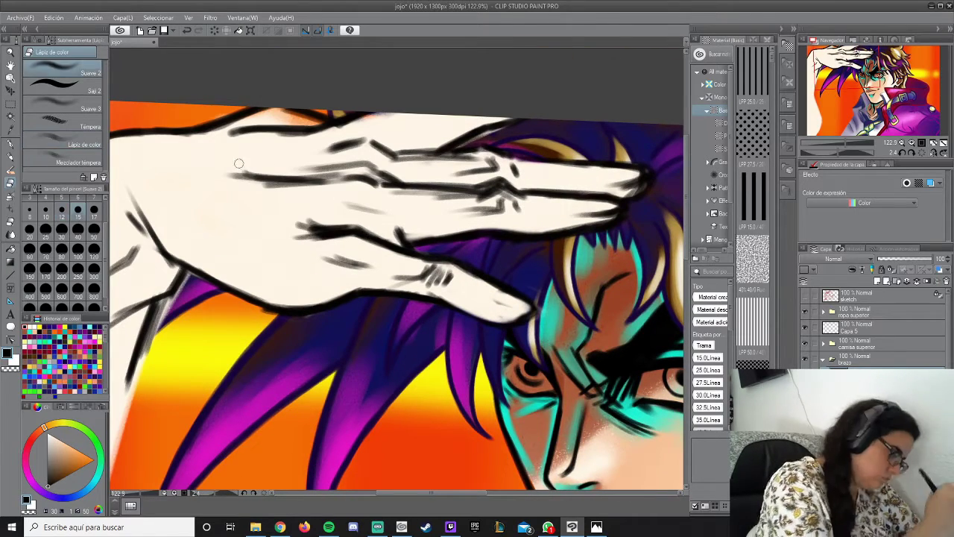
Darken the finger contours and knuckle creases and redraw the fingertip nails, including the thumb's, with Lápiz de color.
key(p)
drag(485, 144, 395, 154)
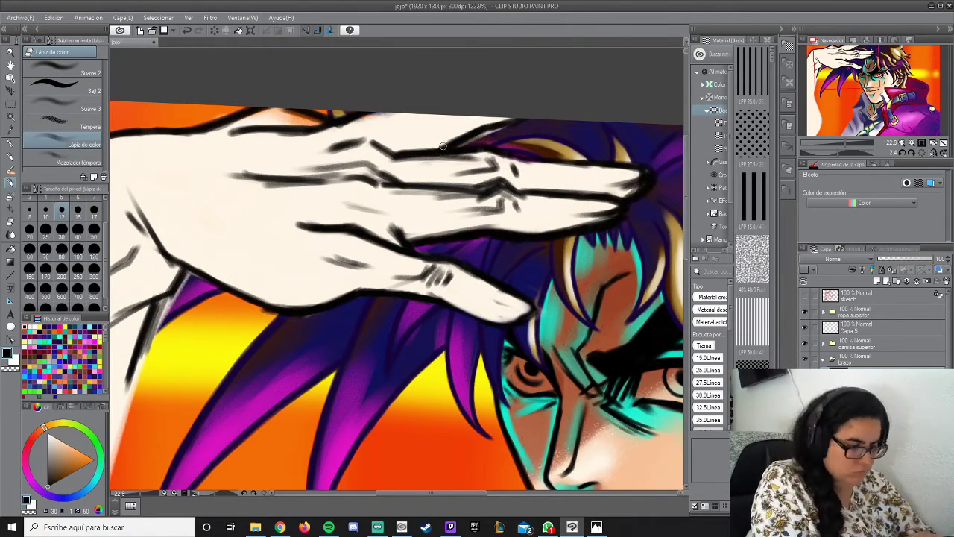
key(b)
mouse_move(485, 126)
mouse_down()
mouse_move(441, 145)
mouse_move(458, 134)
mouse_up()
key(p)
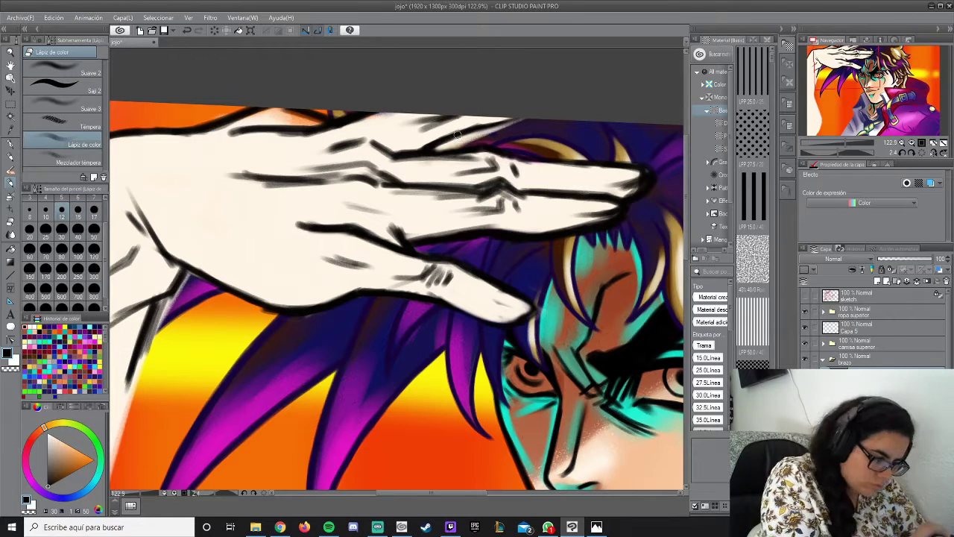
mouse_move(481, 180)
mouse_down()
mouse_move(533, 211)
mouse_move(451, 213)
mouse_up()
drag(637, 179, 581, 213)
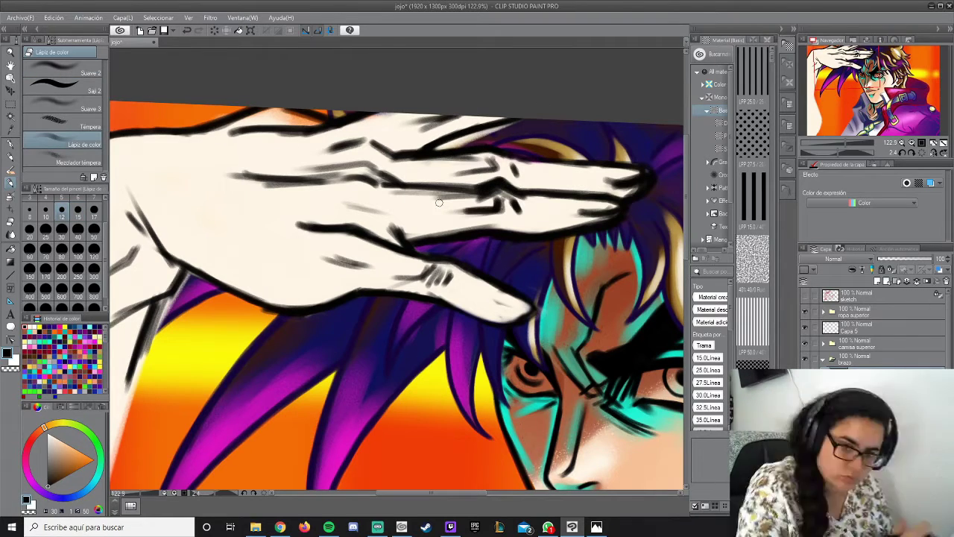
drag(537, 317, 489, 292)
Thin and sharpen the linework of the knuckles, tendons, thumb creases and thumbnail with Suave 2 at size 10.
key(b)
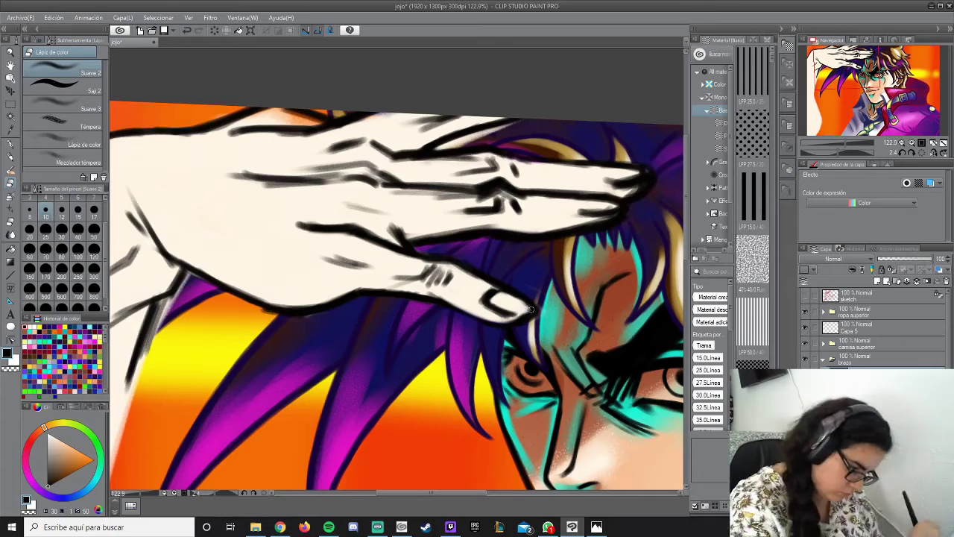
scroll(531, 309, up, 3)
mouse_move(351, 172)
mouse_down()
mouse_move(417, 149)
mouse_move(429, 176)
mouse_up()
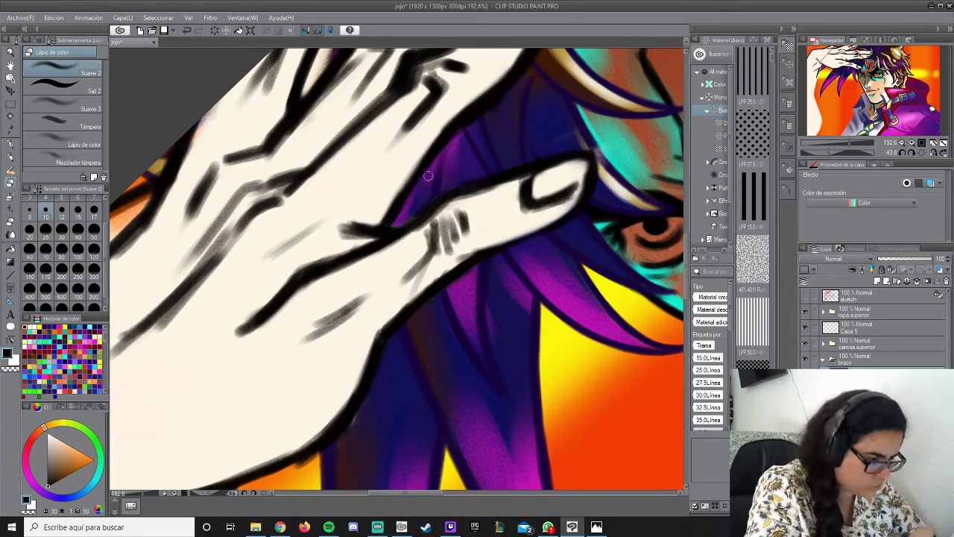
mouse_move(260, 202)
mouse_down()
mouse_move(297, 277)
mouse_move(188, 379)
mouse_up()
drag(298, 274, 342, 196)
drag(448, 163, 480, 130)
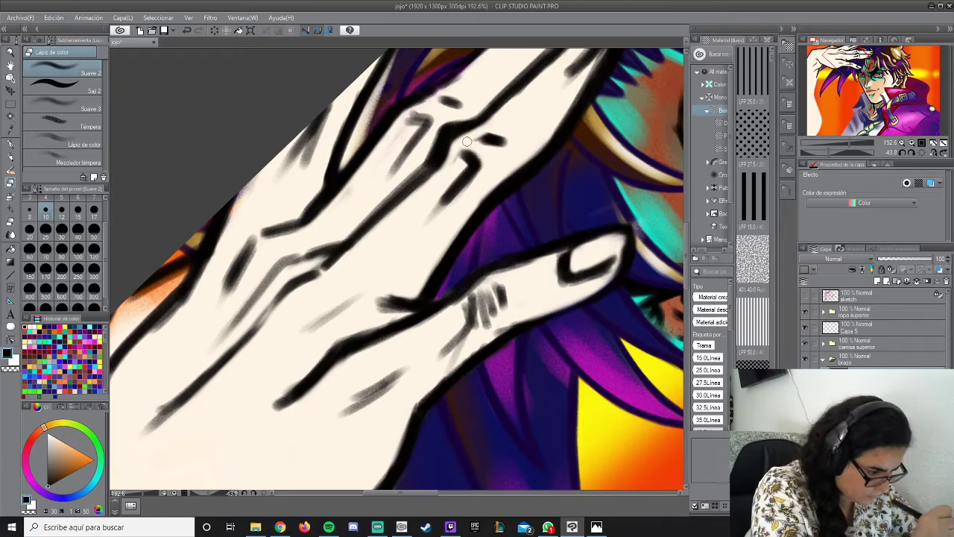
drag(470, 179, 436, 220)
drag(395, 313, 358, 395)
drag(465, 339, 492, 332)
drag(556, 266, 627, 220)
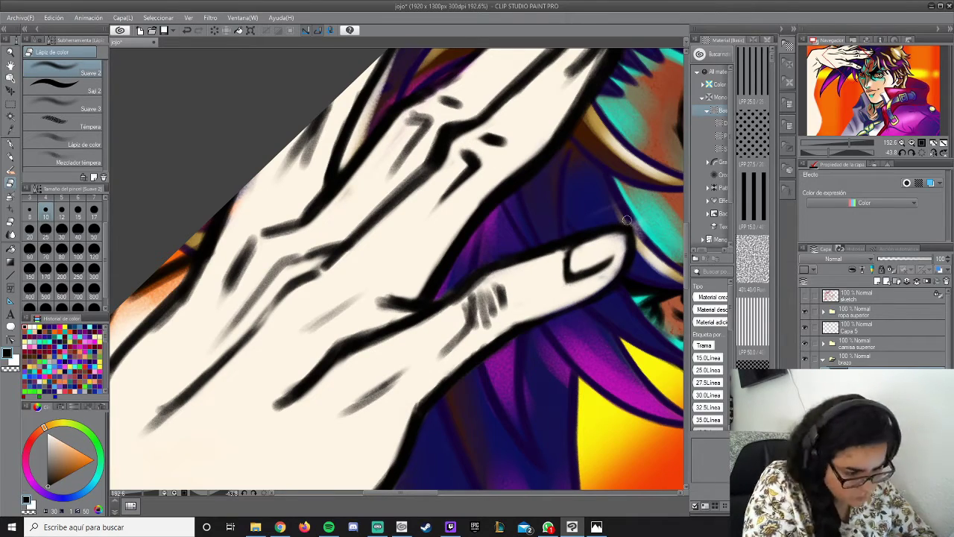
Outline the forearm's inner edge in black, continuing downward from the wrist.
mouse_move(372, 268)
mouse_down()
mouse_move(428, 283)
mouse_move(186, 157)
mouse_up()
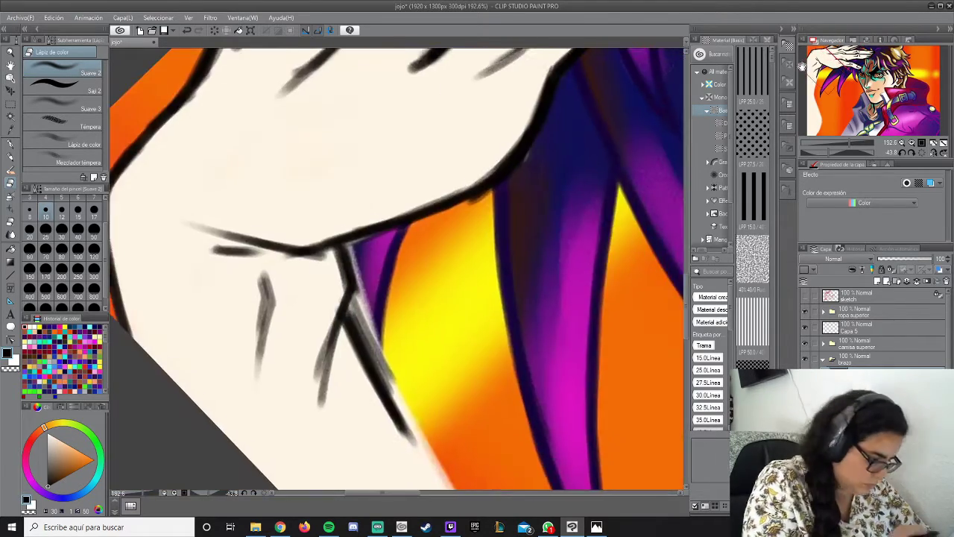
scroll(301, 105, down, 5)
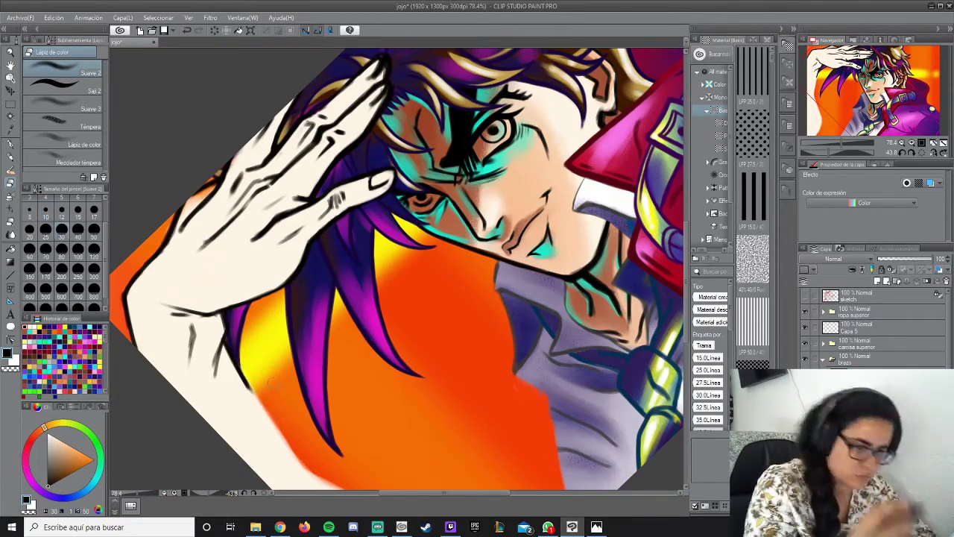
scroll(272, 384, up, 4)
drag(288, 161, 242, 384)
scroll(238, 416, up, 2)
drag(277, 249, 235, 399)
drag(246, 403, 323, 261)
Outline the elbow's curve in black and draw crease lines inside the lower arm with Lápiz de color.
drag(365, 56, 405, 394)
drag(369, 119, 342, 417)
mouse_move(414, 290)
mouse_down()
mouse_move(319, 423)
mouse_move(335, 418)
mouse_up()
drag(387, 366, 328, 421)
click(74, 144)
drag(351, 231, 298, 317)
drag(346, 149, 317, 231)
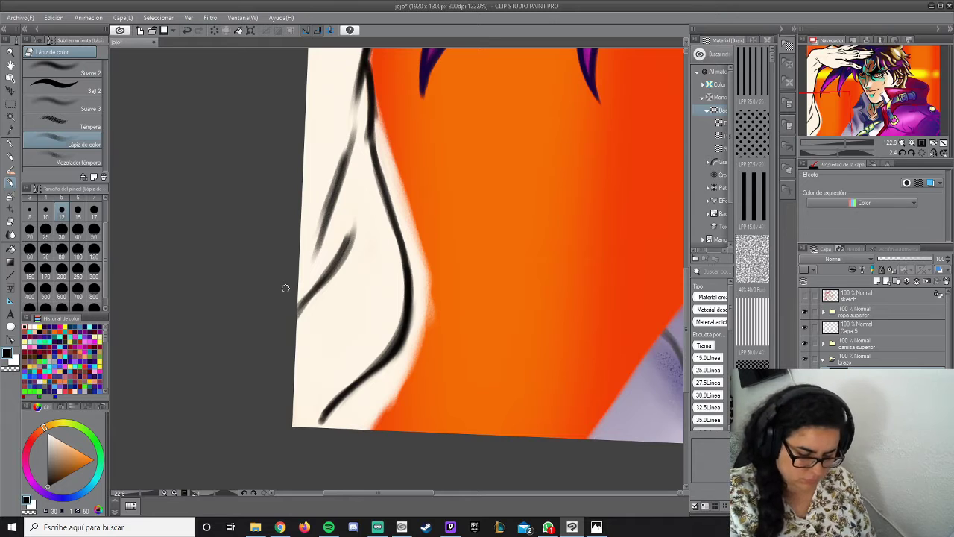
Strengthen the forearm's black outline up to the wrist and darken the wrist creases with Lápiz de color.
drag(285, 289, 291, 455)
drag(412, 71, 373, 191)
mouse_move(380, 203)
mouse_down()
mouse_move(365, 310)
mouse_move(372, 462)
mouse_up()
drag(395, 246, 419, 181)
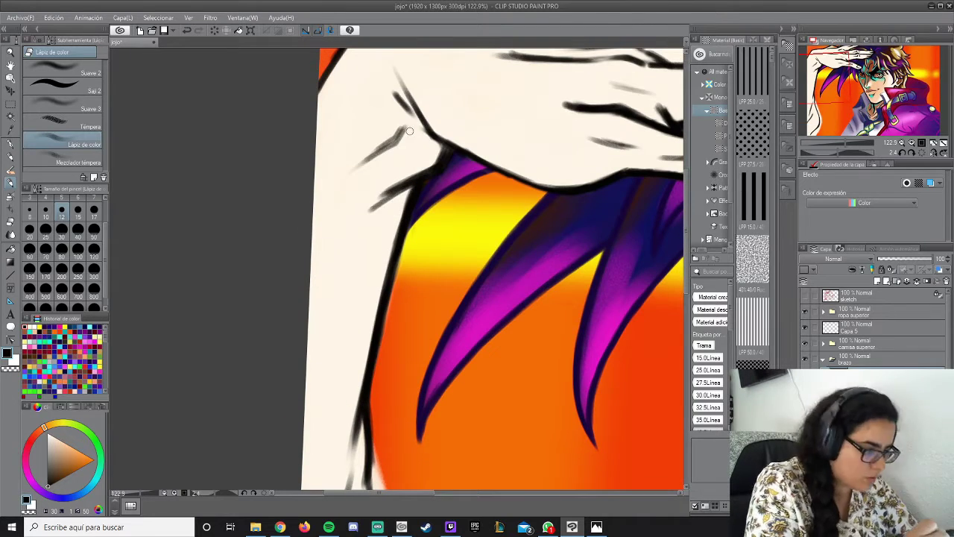
drag(410, 132, 366, 167)
drag(431, 67, 407, 128)
drag(351, 170, 305, 243)
drag(328, 223, 455, 264)
Clean up the hand's contours under the palm and along the upper edge with Suave 2 and cream Lápiz de color.
click(63, 72)
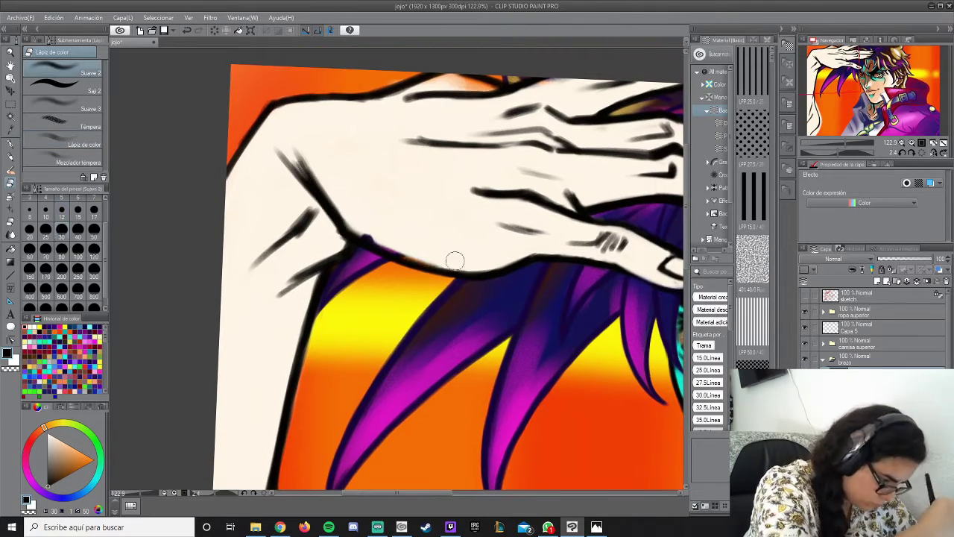
key(x)
click(74, 143)
drag(475, 96, 566, 83)
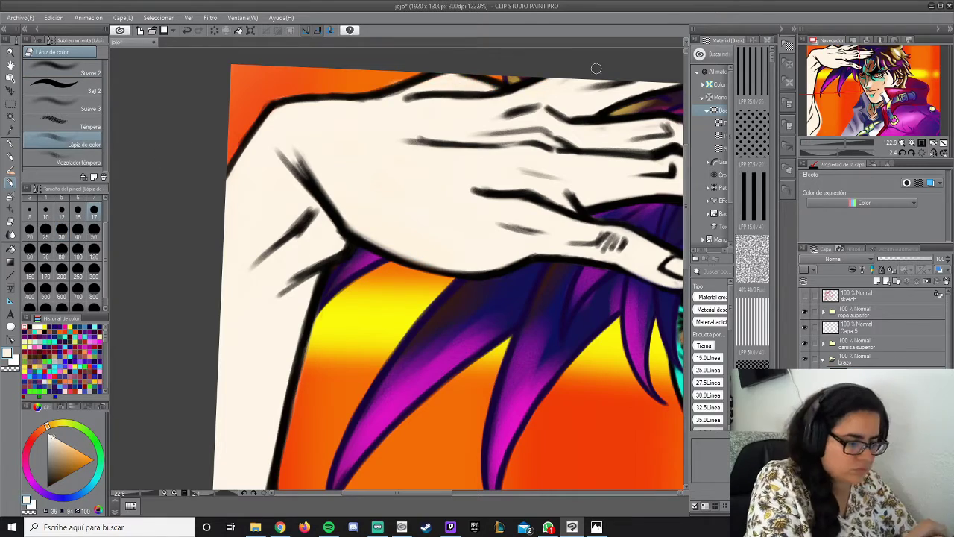
drag(589, 127, 321, 120)
key(x)
drag(389, 109, 491, 119)
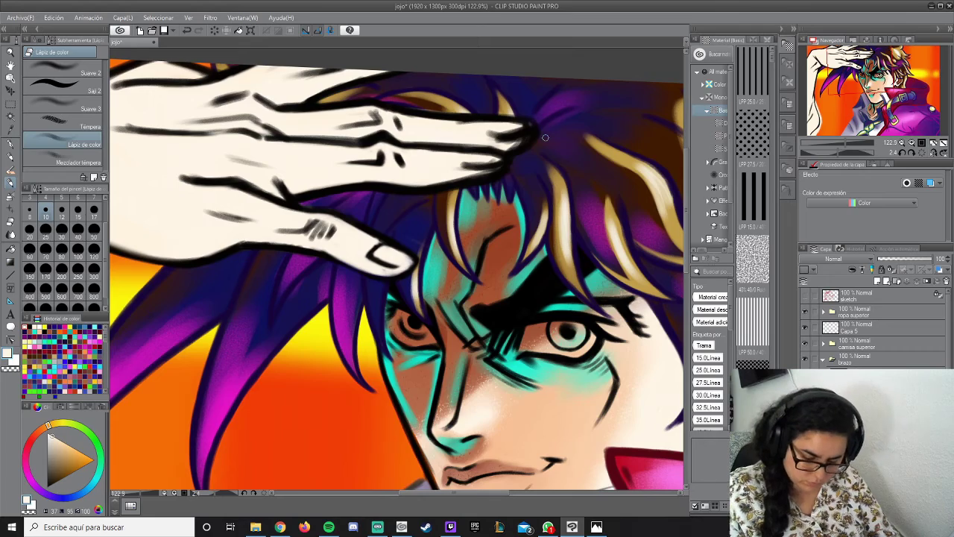
Recolour the cream arm and hand with a tan skin tone sampled from the artwork.
key(b)
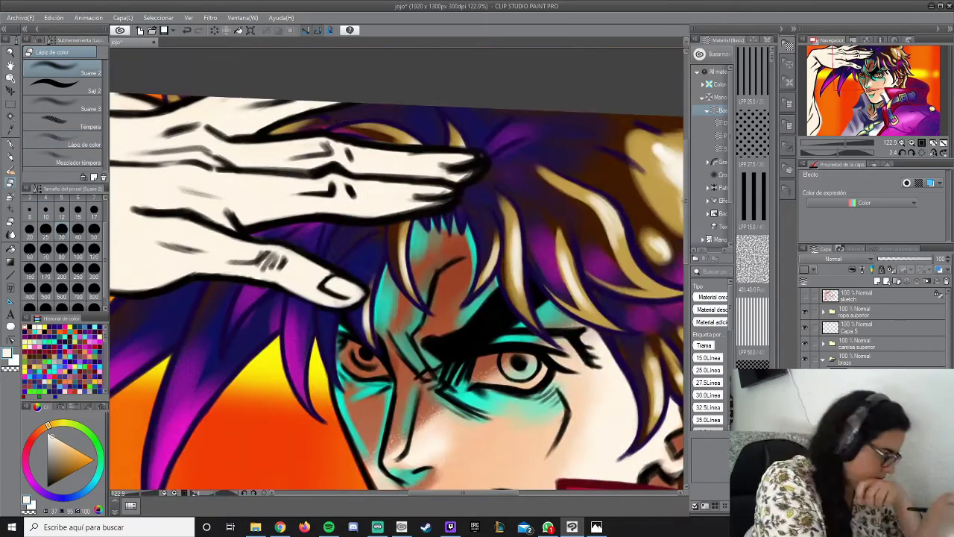
scroll(395, 306, down, 5)
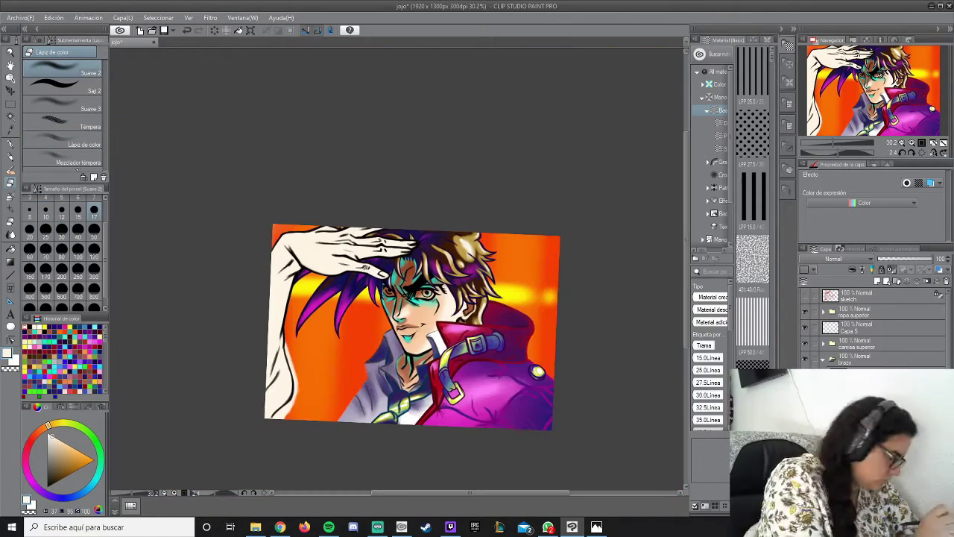
scroll(306, 334, up, 3)
alt+click(424, 204)
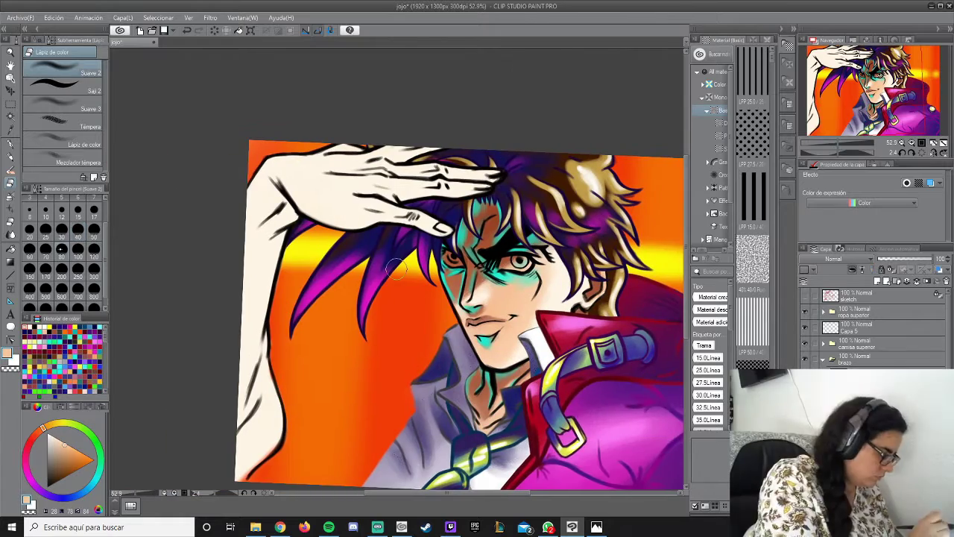
key(b)
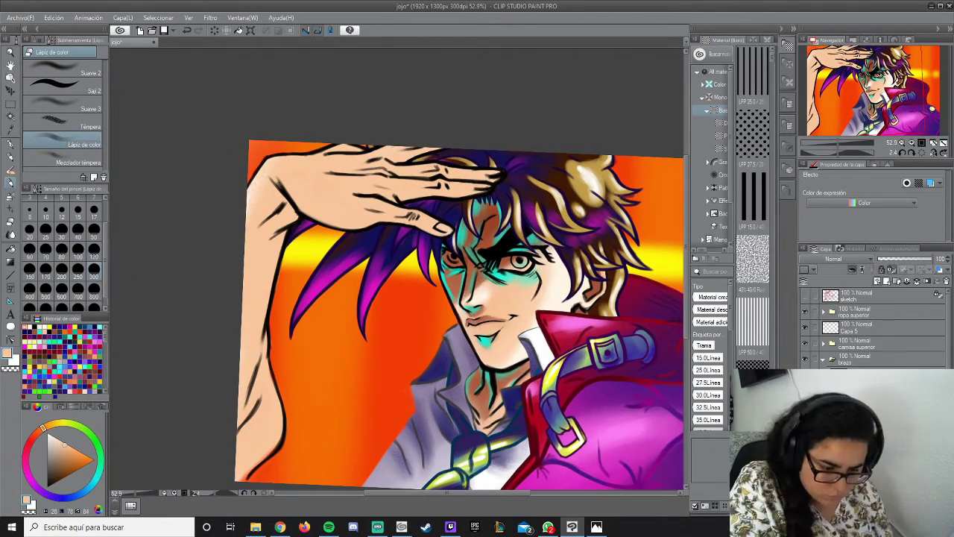
Shade the arm and hand with darker brown skin tones, keeping the forearm's outer edge lighter.
alt+click(405, 159)
mouse_move(405, 160)
mouse_down()
mouse_move(253, 313)
mouse_move(261, 447)
mouse_up()
key(b)
mouse_move(254, 343)
mouse_down()
mouse_move(265, 205)
mouse_move(402, 157)
mouse_move(422, 219)
mouse_move(320, 168)
mouse_up()
drag(258, 388, 246, 447)
drag(253, 351, 261, 447)
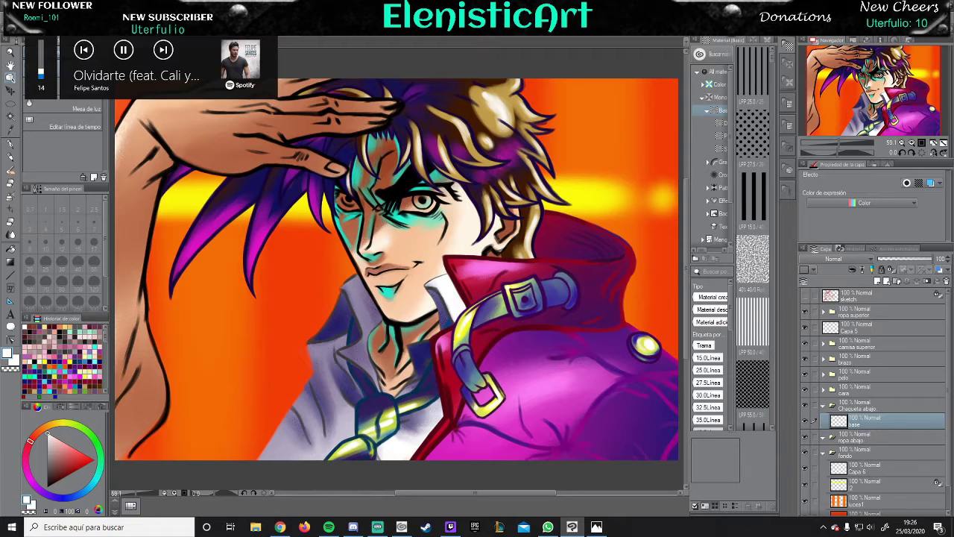
Sketch the jacket area between the arm and shirt and fill it with crimson on the Chaqueta abajo base layer.
drag(842, 149, 858, 143)
drag(857, 97, 868, 97)
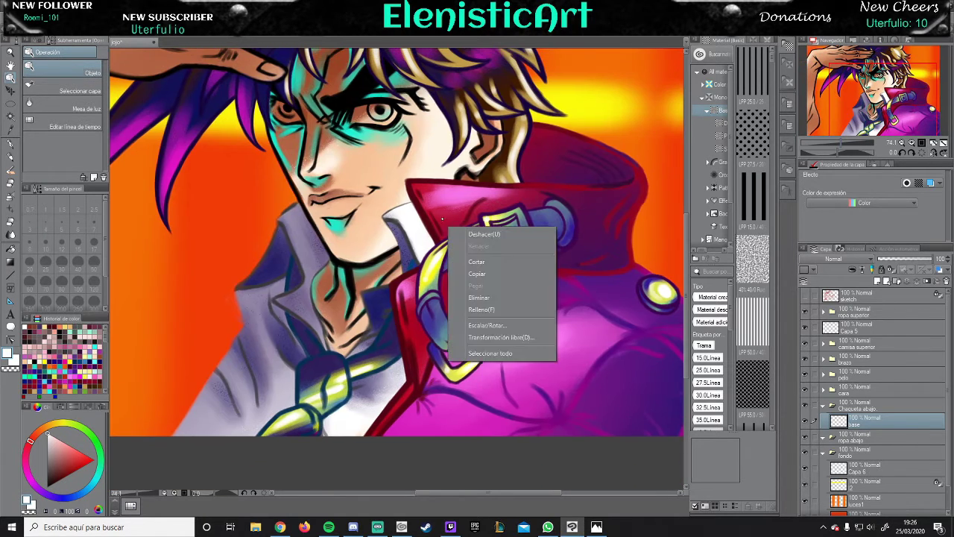
key(p)
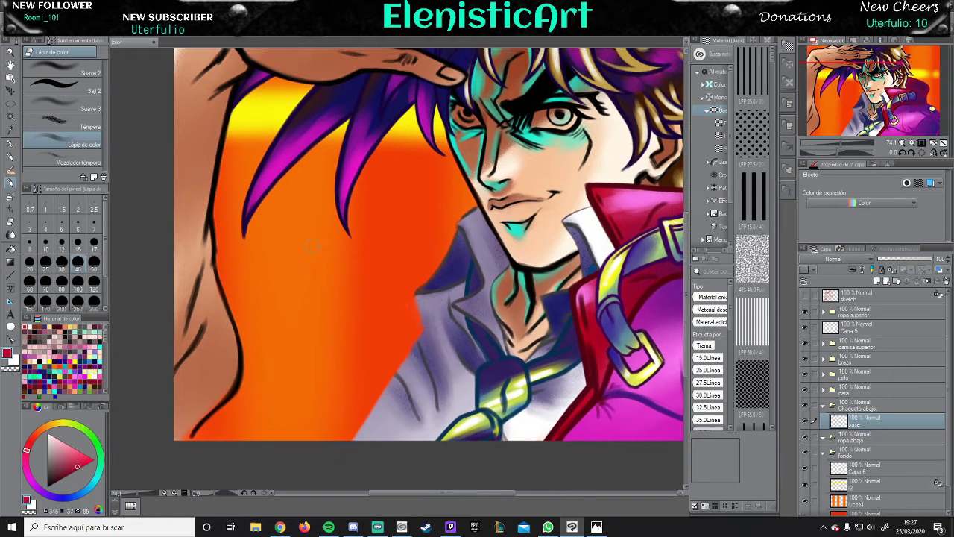
mouse_move(246, 239)
mouse_down()
mouse_move(328, 213)
mouse_move(439, 142)
mouse_move(403, 165)
mouse_move(392, 283)
mouse_move(328, 328)
mouse_move(358, 417)
mouse_move(369, 372)
mouse_up()
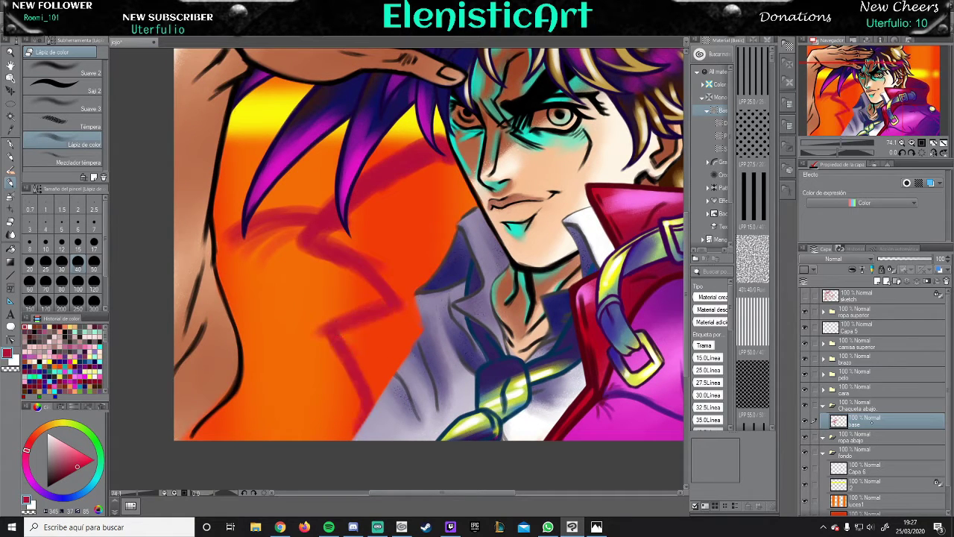
mouse_move(395, 320)
mouse_down()
mouse_move(354, 358)
mouse_move(410, 313)
mouse_move(447, 186)
mouse_move(415, 304)
mouse_move(336, 357)
mouse_move(224, 283)
mouse_move(331, 443)
mouse_move(351, 447)
mouse_up()
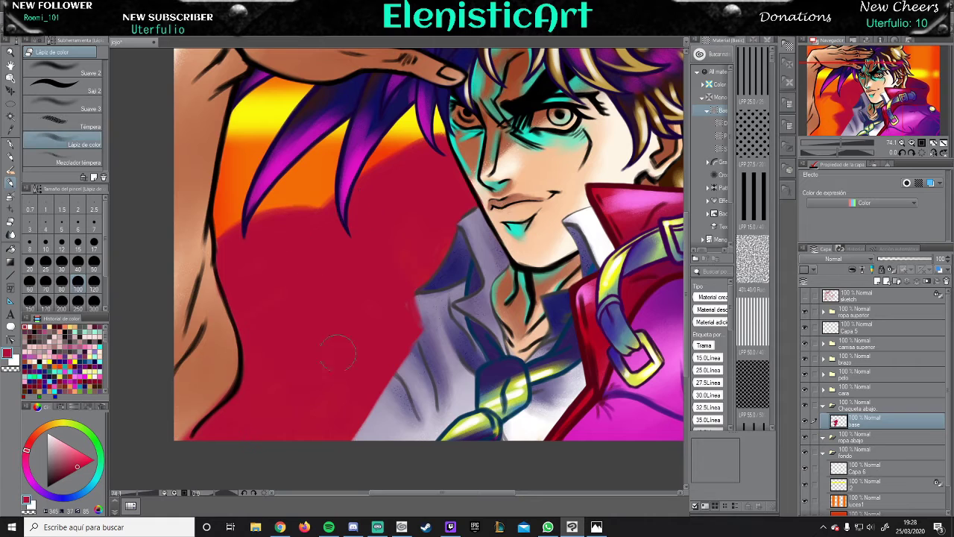
key(comma)
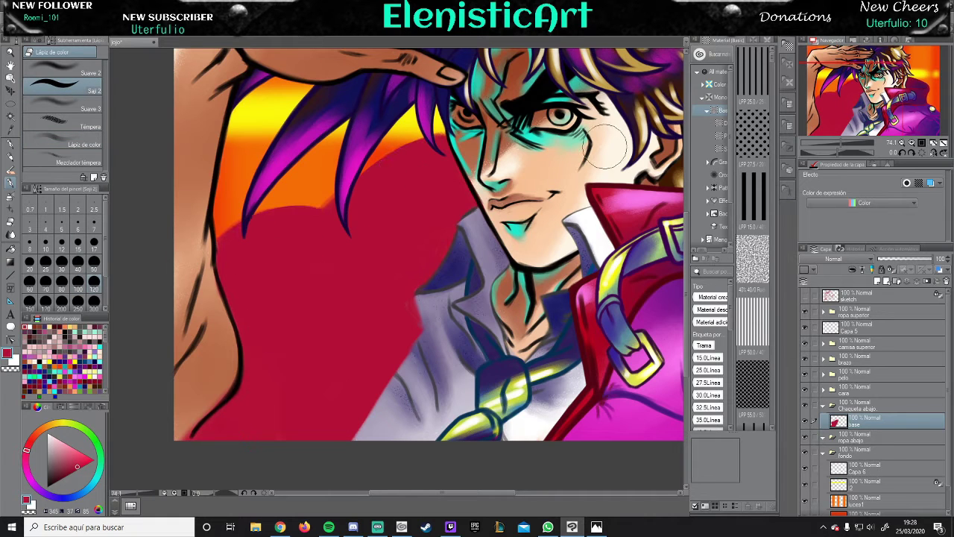
key(period)
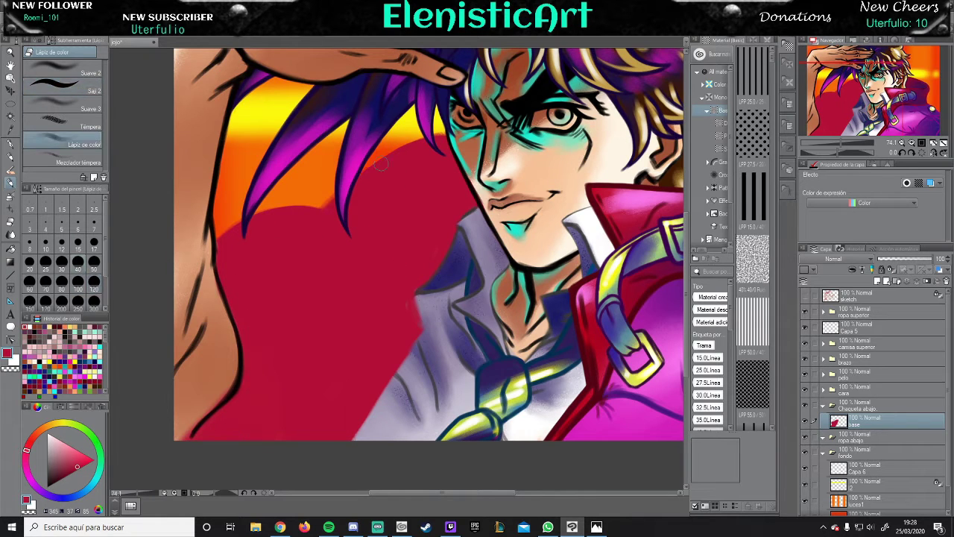
Extend the shirt's outer edge over the crimson jacket in a curve, painting lavender on the camisa superior base layer.
ctrl+click(410, 309)
key(comma)
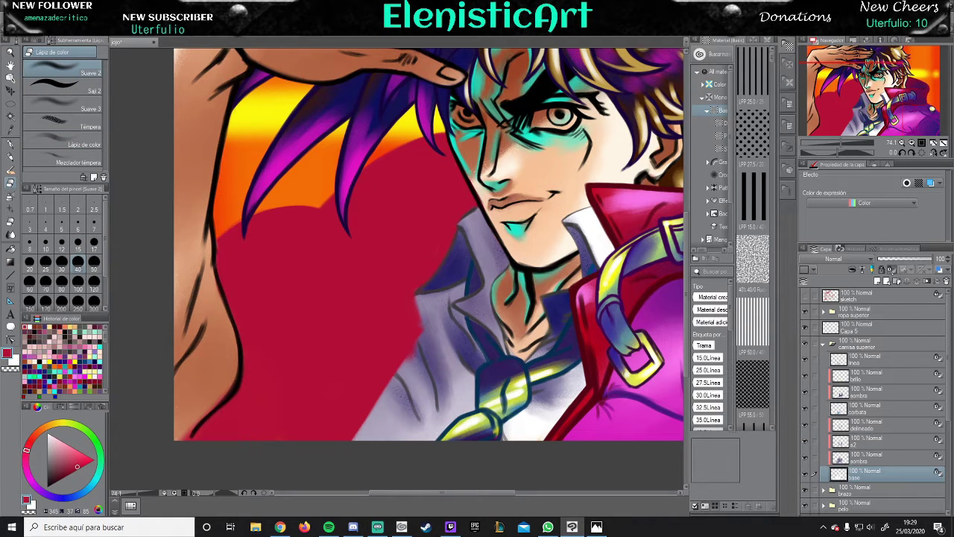
click(64, 144)
alt+click(402, 298)
mouse_move(406, 301)
mouse_down()
mouse_move(402, 331)
mouse_move(349, 438)
mouse_up()
ctrl+shift+click(382, 301)
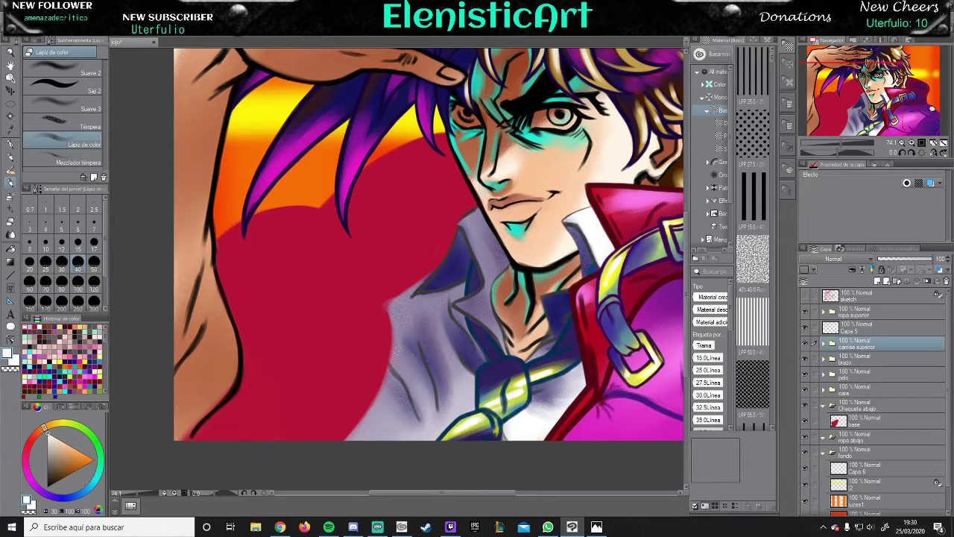
Add a clipped layer named oscuro1 above the jacket base and paint a purple shadow beside the arm.
alt+click(383, 301)
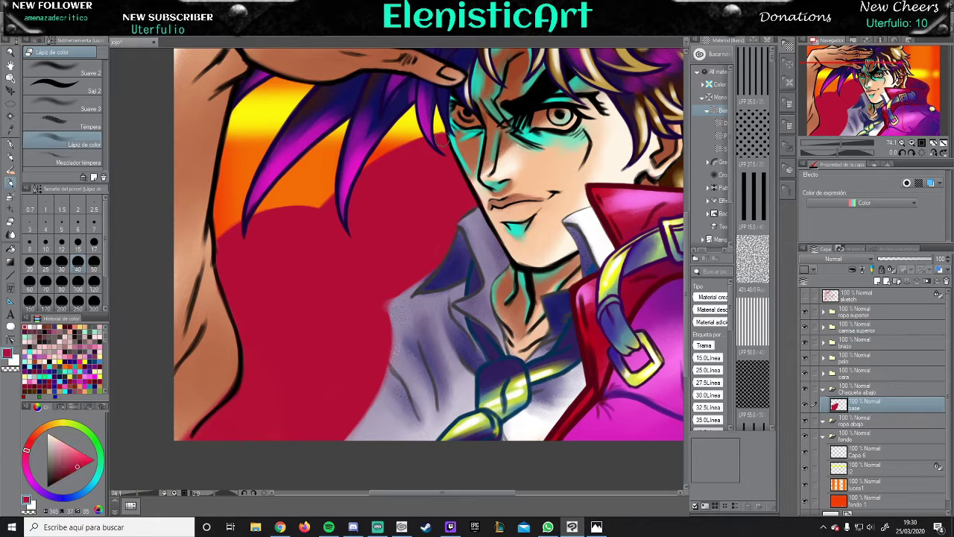
drag(245, 228, 256, 217)
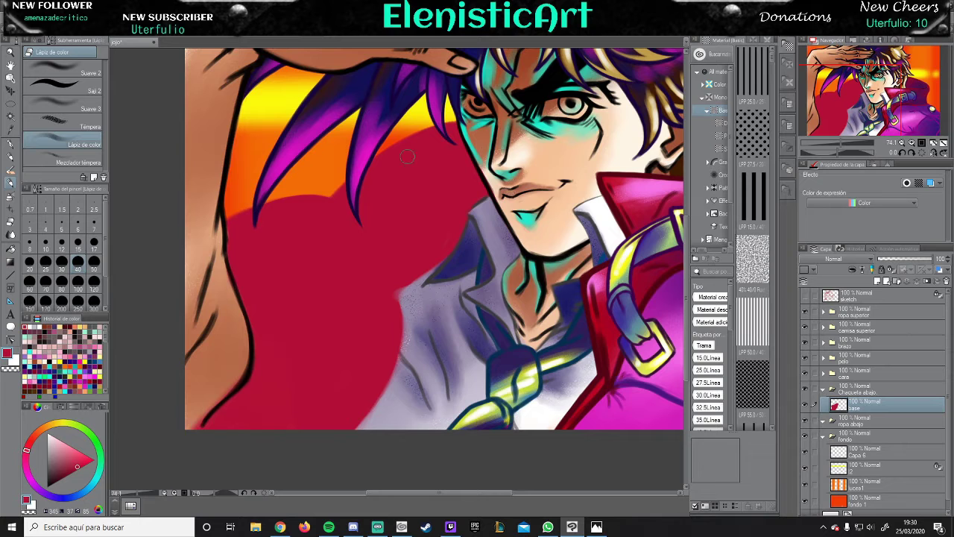
scroll(378, 245, up, 3)
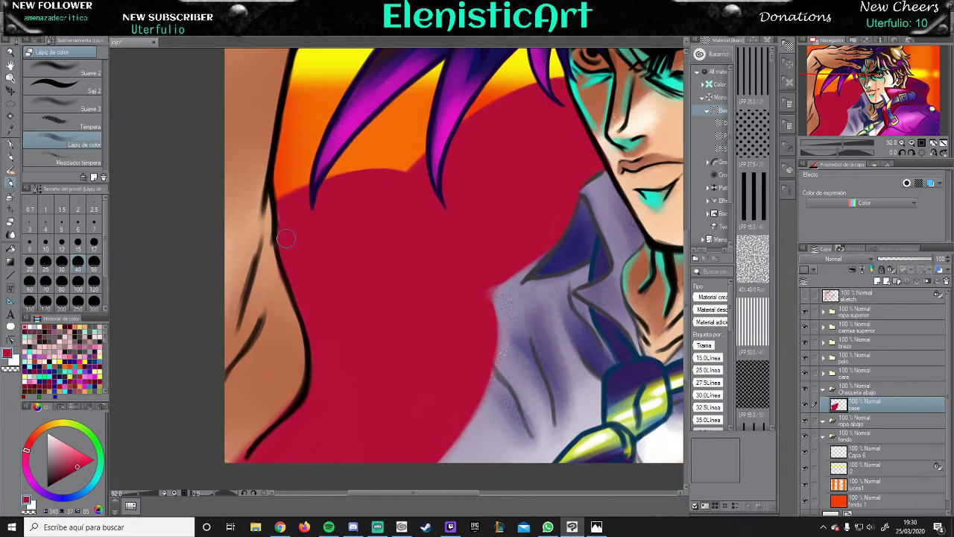
key(ctrl+shift+n)
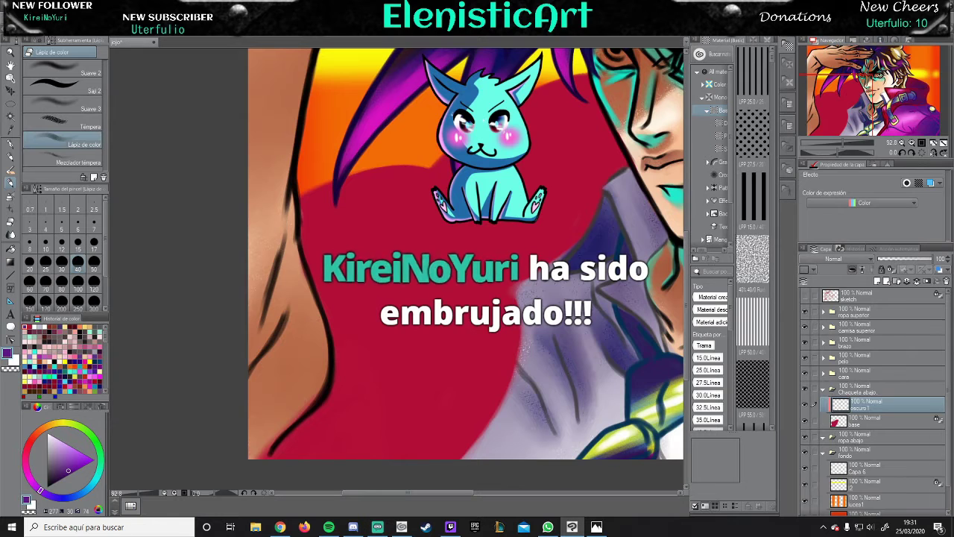
drag(475, 274, 454, 246)
mouse_move(380, 209)
mouse_down()
mouse_move(458, 265)
mouse_move(453, 293)
mouse_move(412, 326)
mouse_move(407, 452)
mouse_move(395, 269)
mouse_move(440, 291)
mouse_move(337, 212)
mouse_move(407, 271)
mouse_move(331, 331)
mouse_up()
key(period)
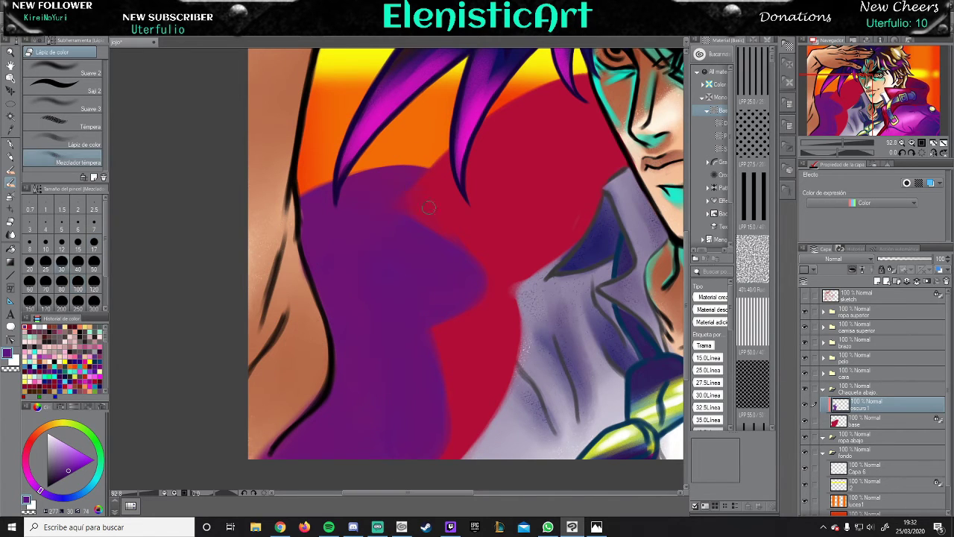
Shade the jacket's upper part beside the face in purple and blend it into the crimson with Mezclador témpera.
scroll(441, 145, down, 2)
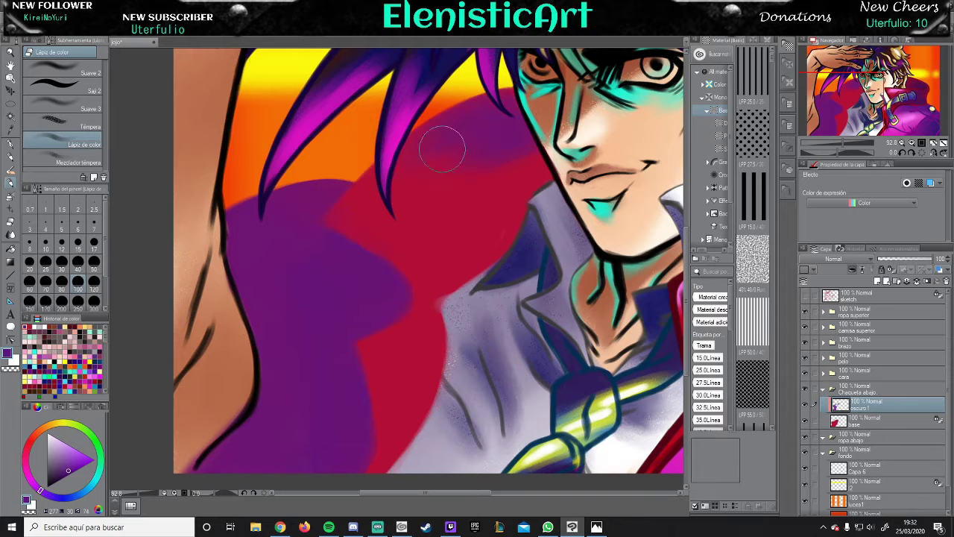
key(bracketright)
key(bracketright)
key(bracketright)
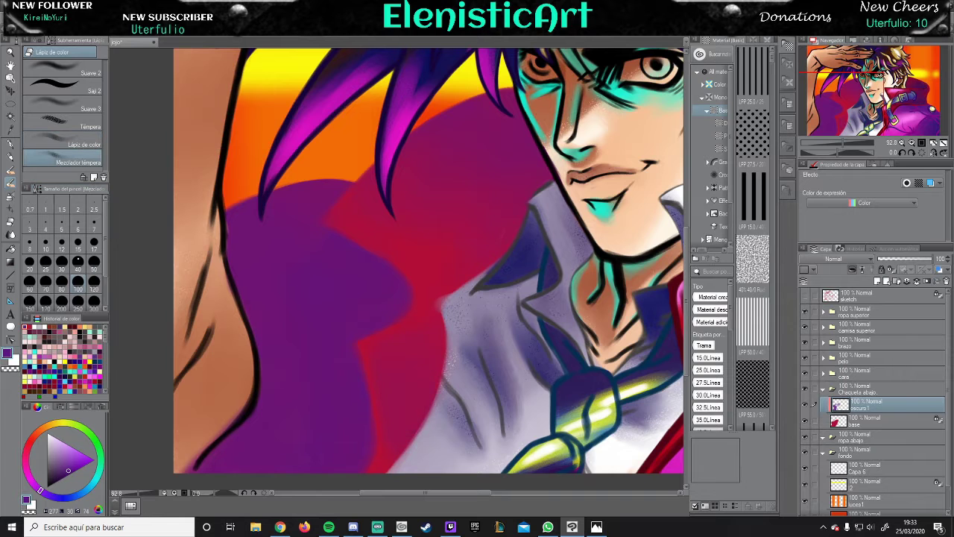
Add a second clipped shadow layer, deepen the jacket's purple with darker blue-violet, and blend it with Mezclador témpera.
key(p)
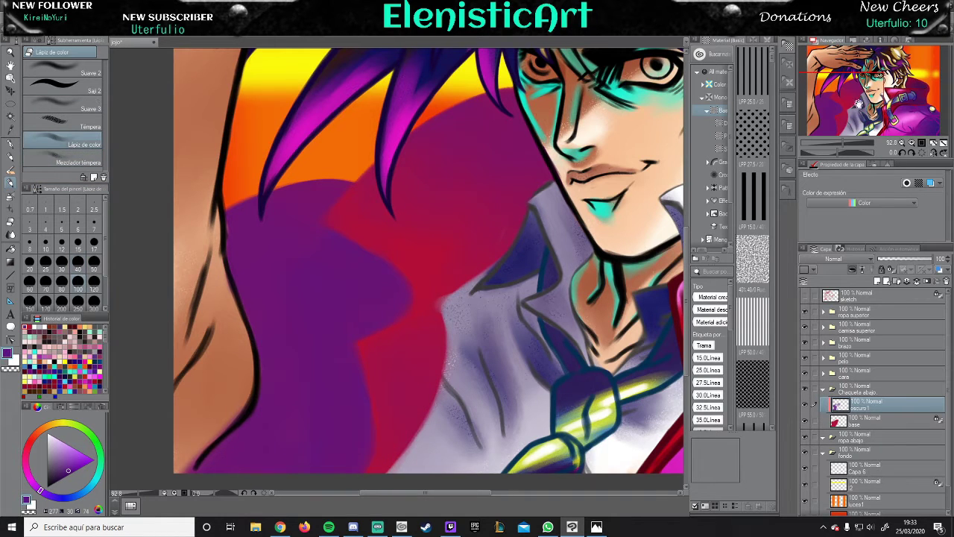
drag(510, 110, 436, 81)
key(ctrl+shift+n)
mouse_move(186, 351)
mouse_down()
mouse_move(372, 337)
mouse_move(389, 395)
mouse_up()
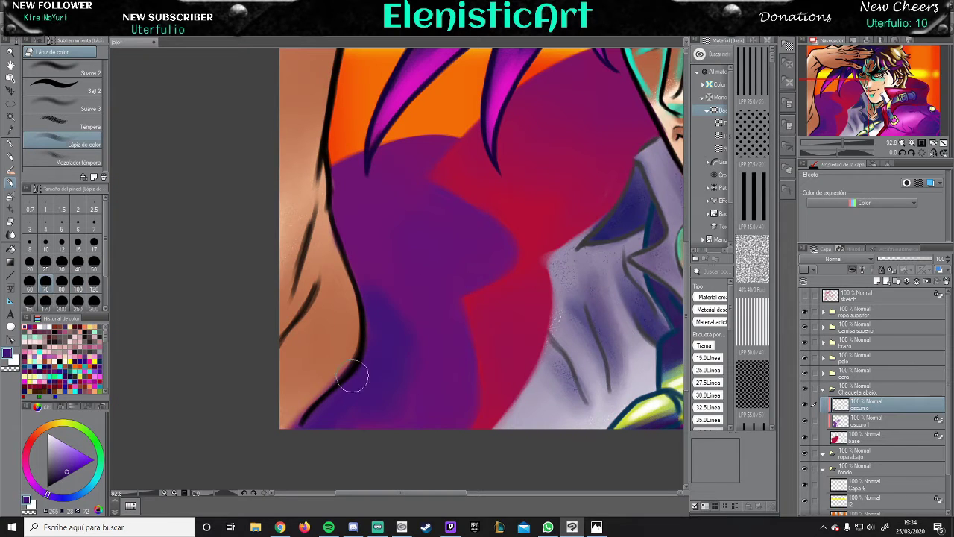
key(b)
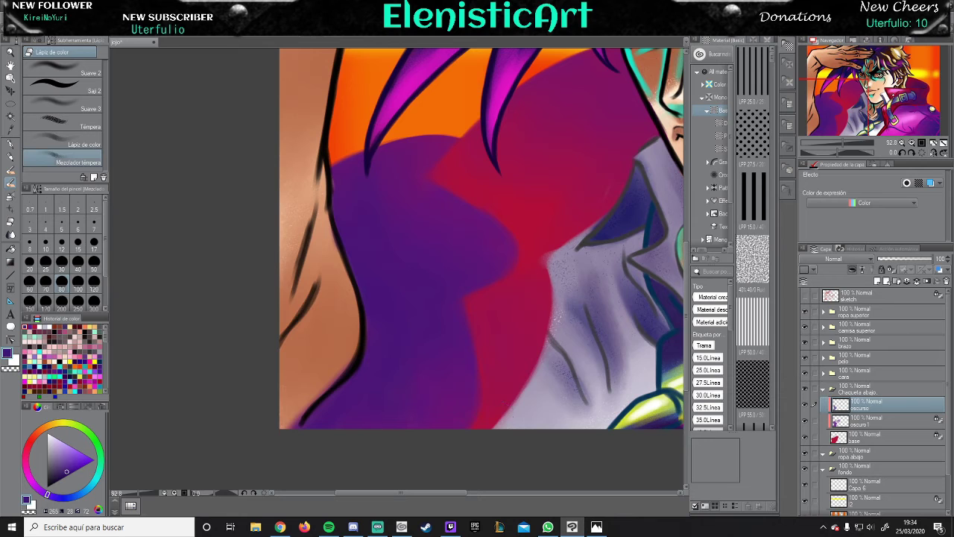
mouse_move(596, 160)
mouse_down()
mouse_move(664, 138)
mouse_move(576, 142)
mouse_move(486, 69)
mouse_move(591, 147)
mouse_move(578, 108)
mouse_move(468, 155)
mouse_move(651, 111)
mouse_move(562, 132)
mouse_move(657, 135)
mouse_move(531, 111)
mouse_move(396, 185)
mouse_move(576, 161)
mouse_up()
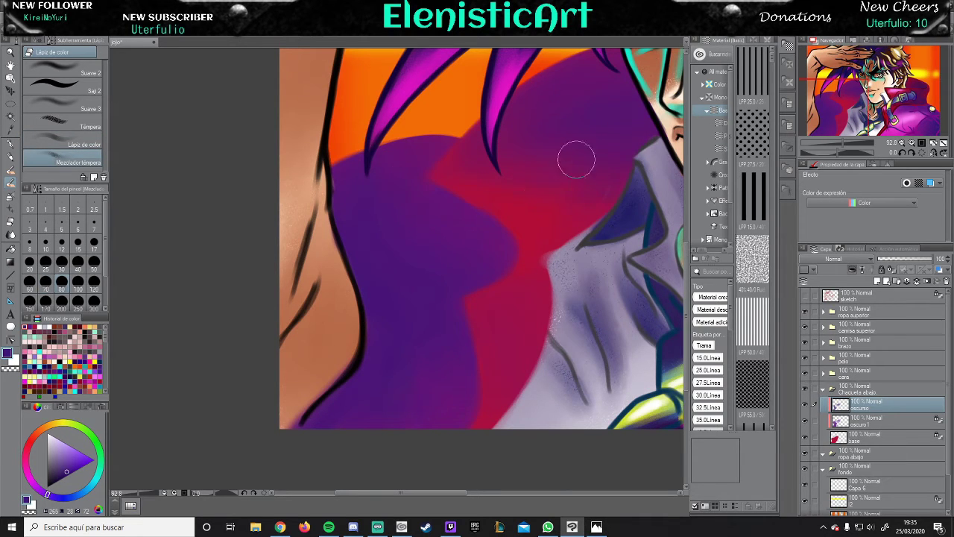
Create a linea layer in the Chaqueta abajo folder and outline the jacket's upper contour and lapel folds in black.
key(ctrl+shift+n)
key(b)
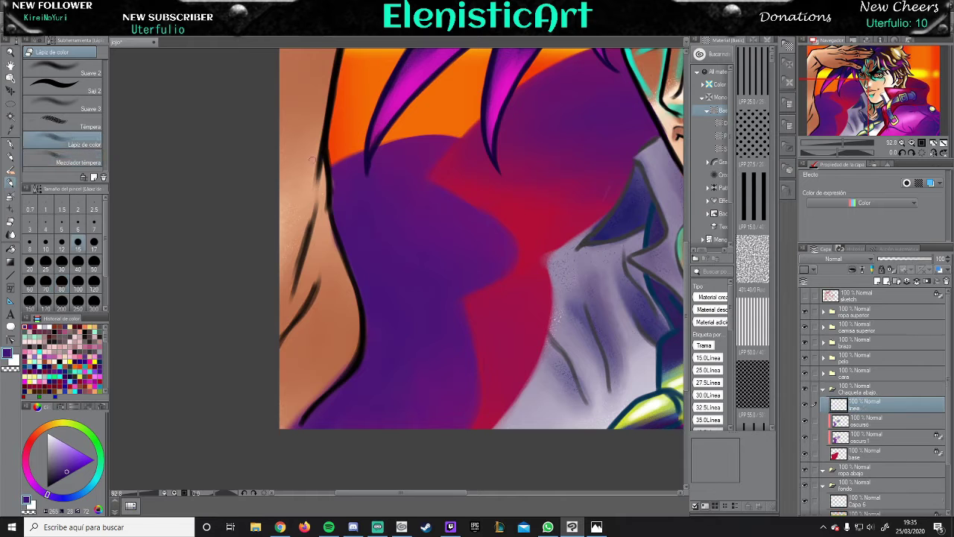
scroll(289, 347, up, 3)
drag(281, 326, 303, 370)
mouse_move(355, 387)
mouse_down()
mouse_move(400, 211)
mouse_move(544, 112)
mouse_move(512, 129)
mouse_up()
mouse_move(488, 242)
mouse_down()
mouse_move(450, 254)
mouse_move(505, 278)
mouse_move(563, 331)
mouse_up()
scroll(563, 331, down, 3)
mouse_move(344, 248)
mouse_down()
mouse_move(433, 347)
mouse_move(409, 384)
mouse_up()
mouse_move(440, 331)
mouse_down()
mouse_move(275, 215)
mouse_move(291, 201)
mouse_move(438, 298)
mouse_move(398, 393)
mouse_up()
mouse_move(409, 273)
mouse_down()
mouse_move(453, 369)
mouse_move(375, 400)
mouse_up()
scroll(395, 268, down, 5)
mouse_move(492, 220)
mouse_down()
mouse_move(456, 366)
mouse_move(447, 436)
mouse_up()
scroll(447, 373, down, 2)
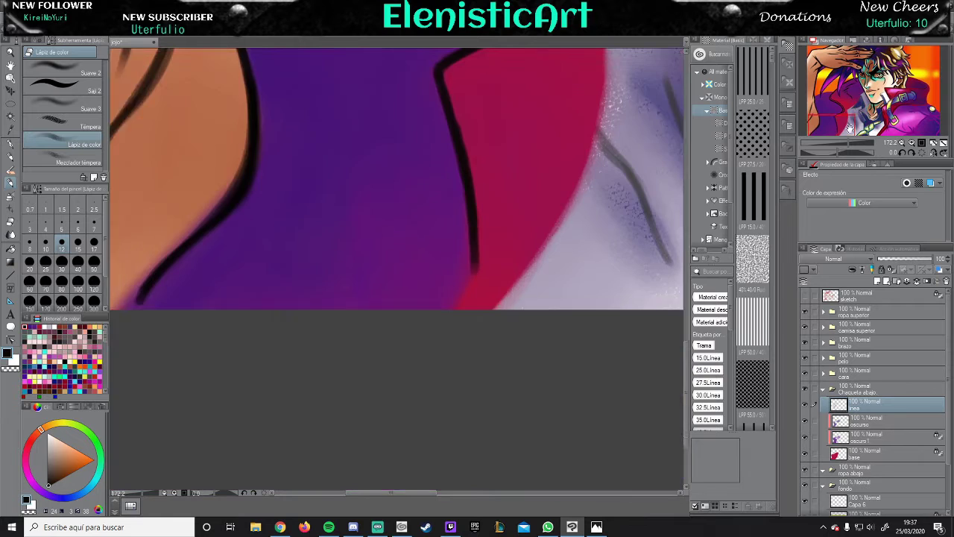
Complete the black outline at the lapel's lower end and along the jacket's edge against the shirt.
drag(447, 277, 406, 347)
scroll(407, 347, up, 5)
mouse_move(418, 265)
mouse_down()
mouse_move(426, 303)
mouse_move(447, 240)
mouse_move(485, 213)
mouse_move(414, 277)
mouse_up()
drag(416, 292, 436, 366)
scroll(419, 311, down, 4)
mouse_move(484, 186)
mouse_down()
mouse_move(481, 308)
mouse_move(383, 447)
mouse_up()
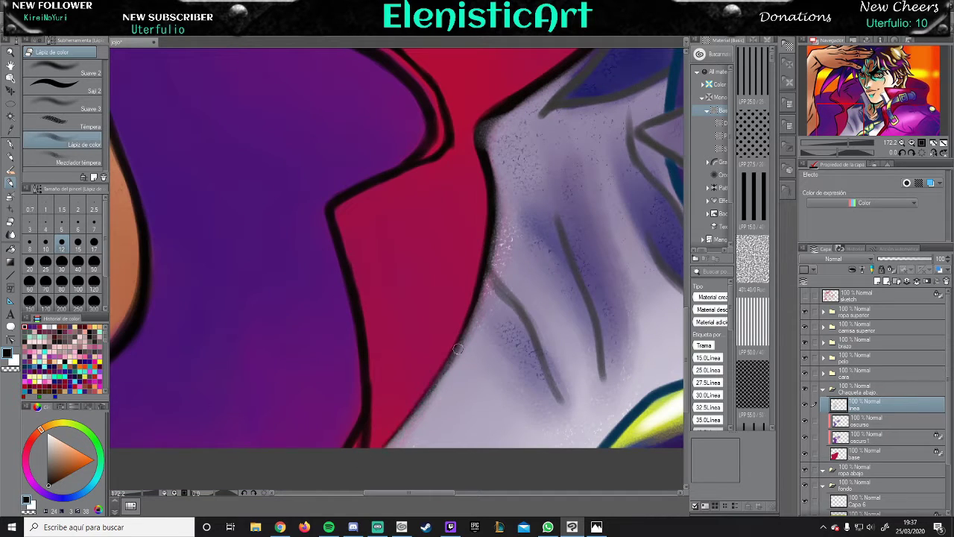
drag(447, 363, 380, 448)
Clean the shirt's corner beside the jacket outline on the camisa superior base layer with Suave 2 at size 6.
ctrl+shift+click(488, 153)
key(b)
drag(488, 153, 480, 120)
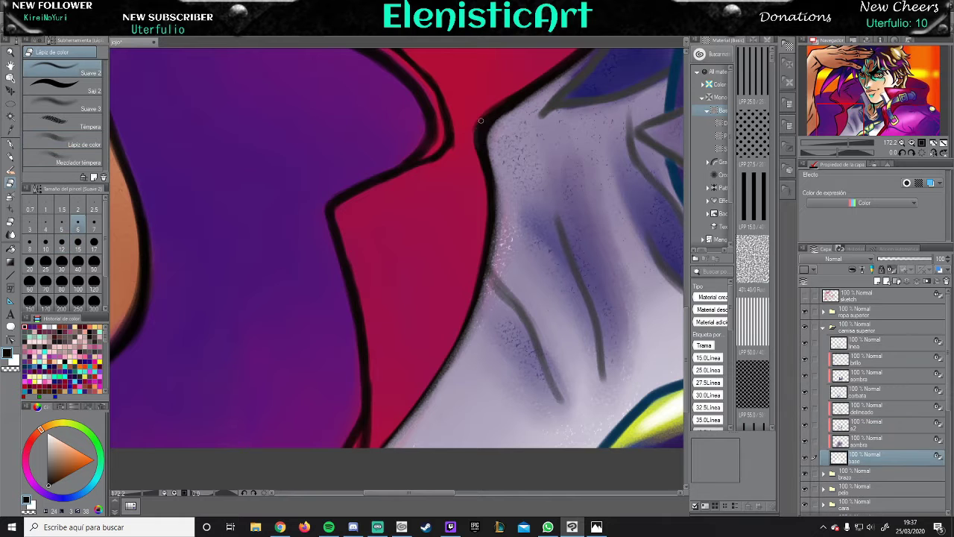
Clean the shirt's side edge along the black jacket outline down to the bottom of the canvas.
mouse_move(491, 218)
mouse_down()
mouse_move(439, 376)
mouse_move(388, 446)
mouse_up()
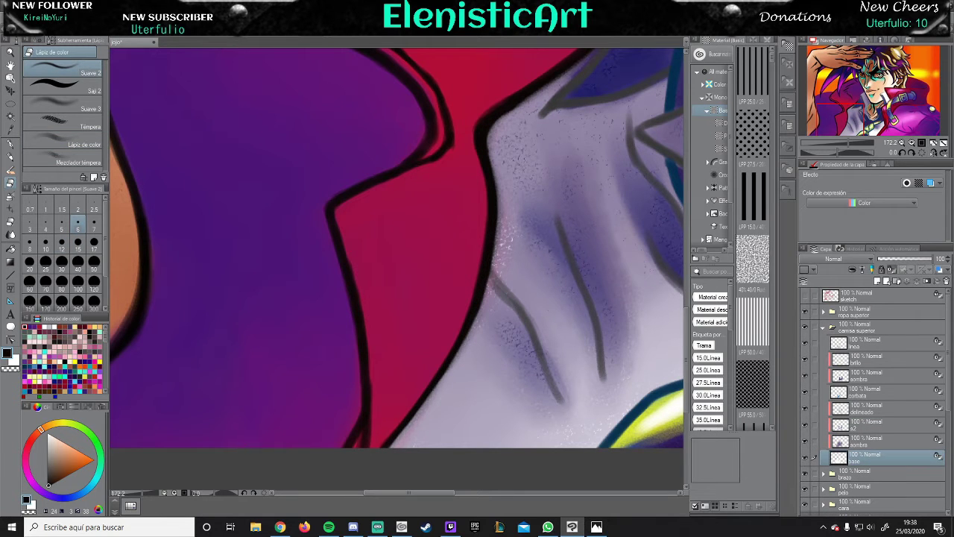
scroll(397, 247, down, 5)
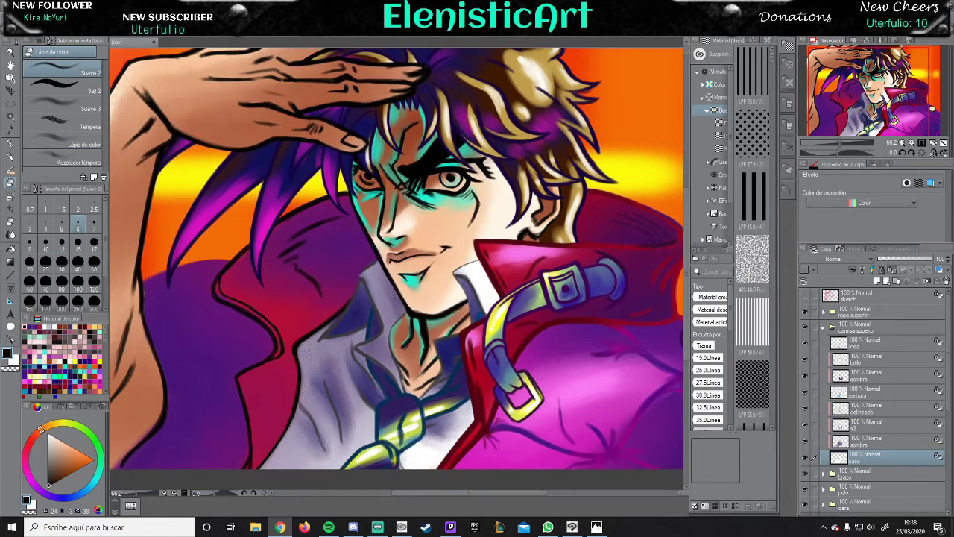
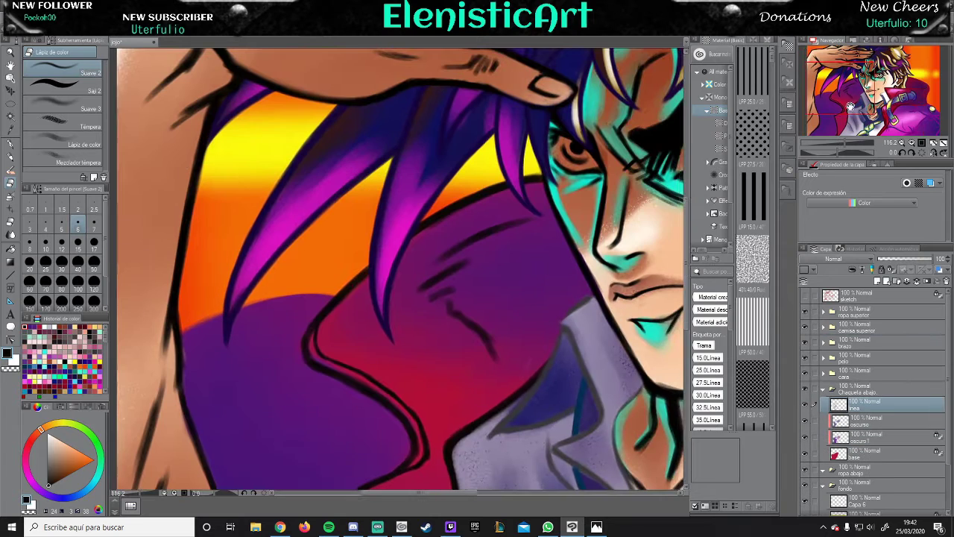
Outline the lower jacket's outer shoulder contour and the folds beside the arm in black with Lápiz de color at size 12.
key(ctrl+0)
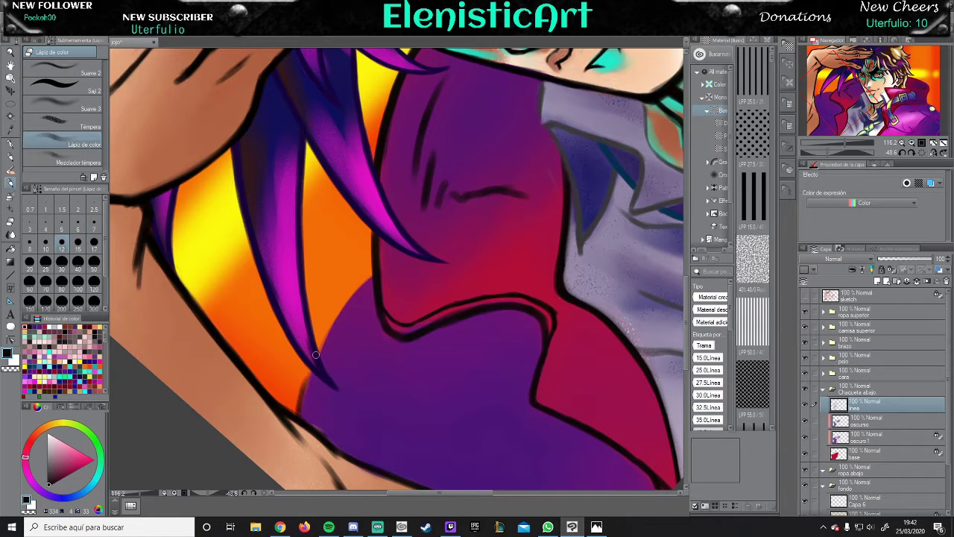
mouse_move(315, 355)
mouse_down()
mouse_move(373, 272)
mouse_move(313, 357)
mouse_move(387, 368)
mouse_up()
mouse_move(302, 267)
mouse_down()
mouse_move(352, 337)
mouse_move(343, 402)
mouse_up()
drag(309, 320, 350, 381)
mouse_move(289, 246)
mouse_down()
mouse_move(328, 300)
mouse_move(347, 307)
mouse_up()
drag(295, 389, 264, 415)
drag(300, 353, 261, 421)
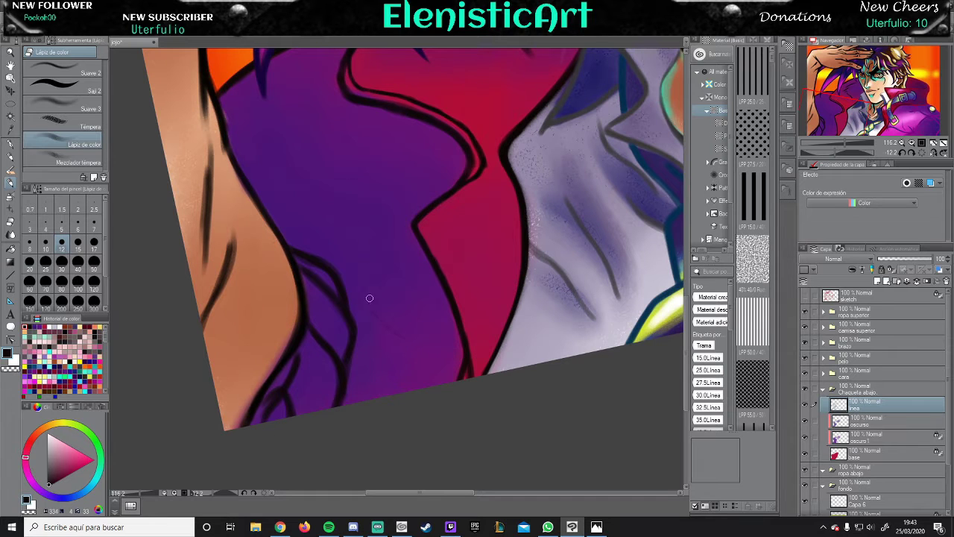
Draw black fold lines on the purple jacket fabric running from the lapel's edge toward the inner sleeve.
drag(461, 346, 373, 306)
drag(356, 280, 373, 305)
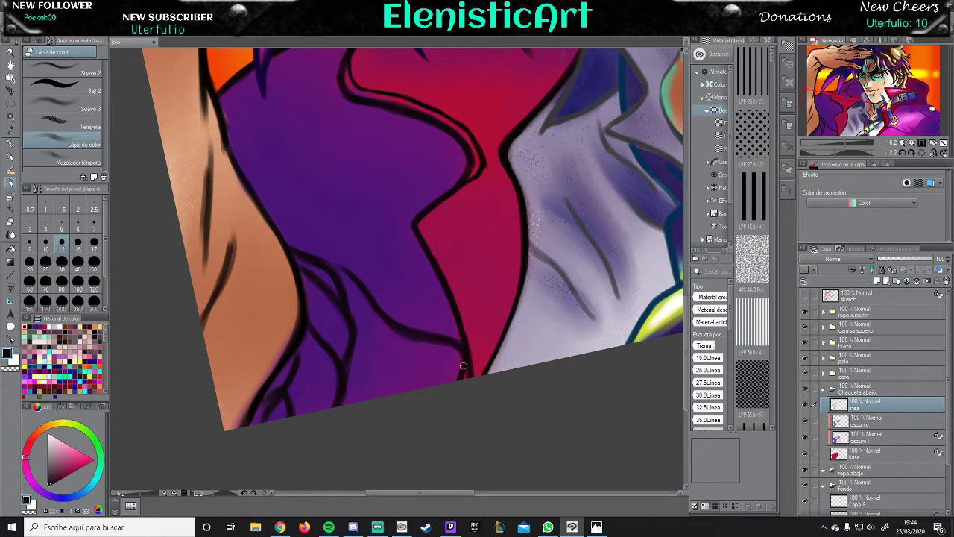
drag(457, 173, 399, 179)
drag(357, 227, 397, 181)
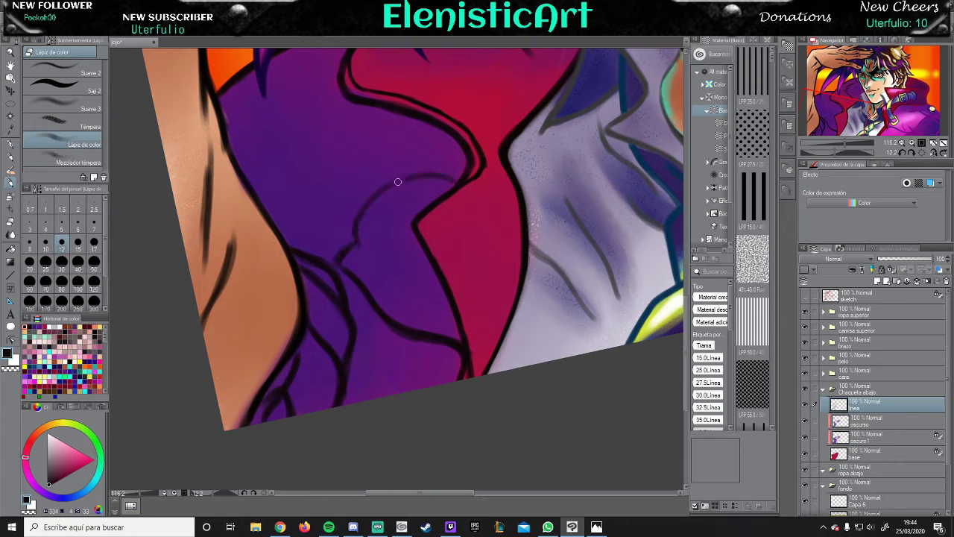
drag(456, 175, 375, 192)
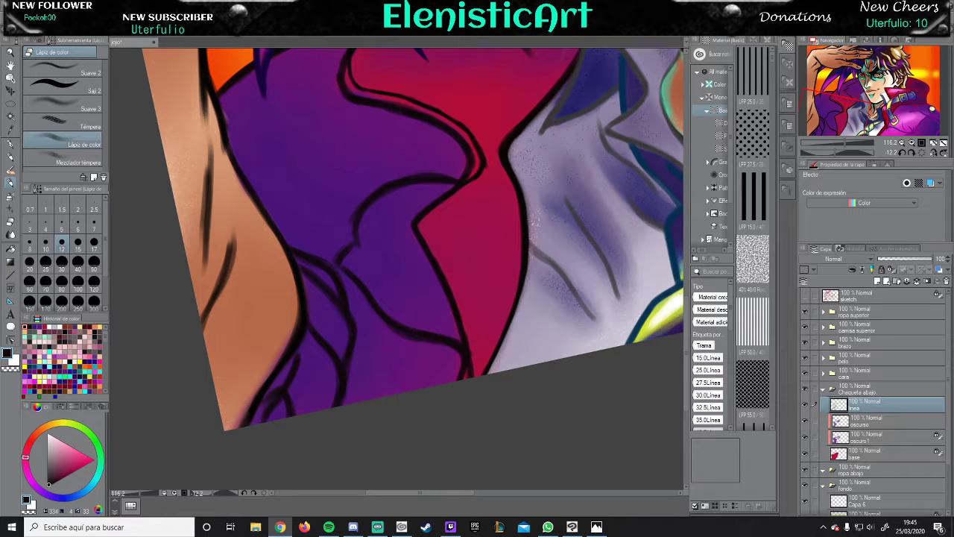
drag(375, 191, 401, 117)
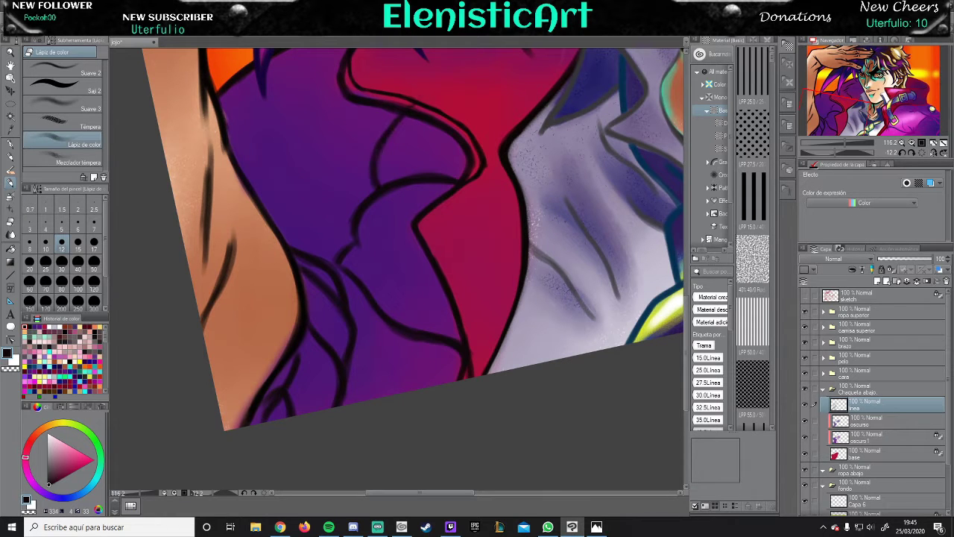
Draw the remaining black fold lines across the jacket's shoulder and upper sleeve, completing the inner seam below the collar.
mouse_move(369, 149)
mouse_down()
mouse_move(242, 166)
mouse_move(313, 141)
mouse_up()
drag(255, 157, 305, 251)
mouse_move(304, 250)
mouse_down()
mouse_move(373, 221)
mouse_move(328, 171)
mouse_move(424, 143)
mouse_up()
drag(313, 202, 307, 242)
key(p)
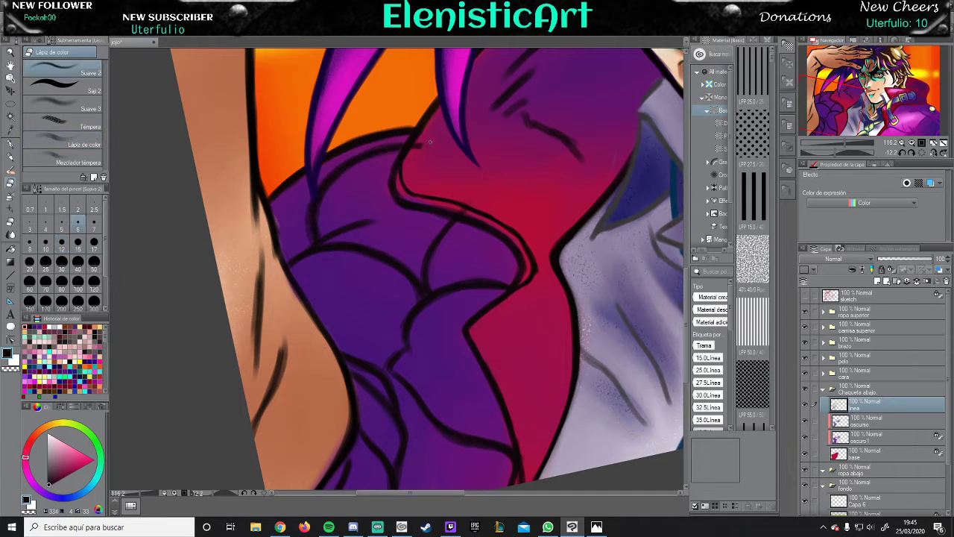
key(p)
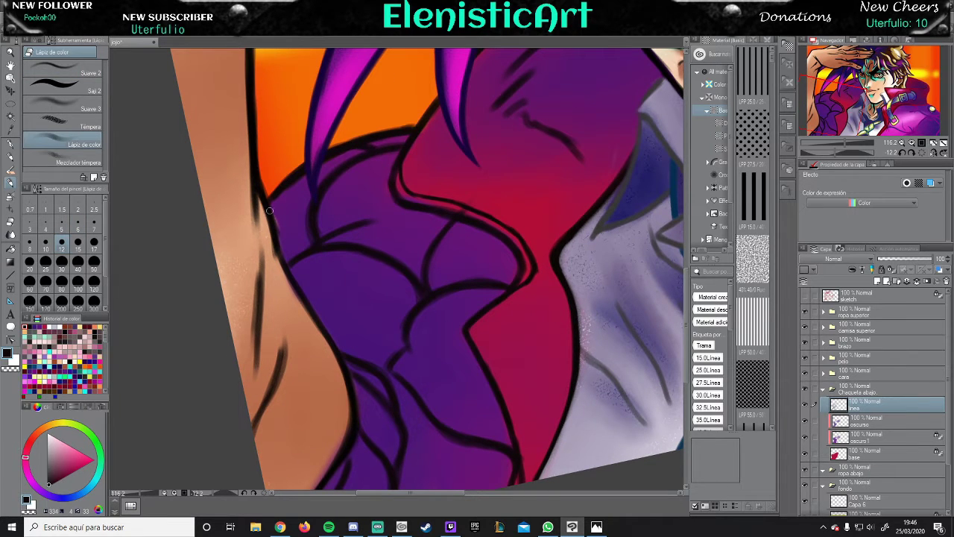
scroll(321, 152, down, 4)
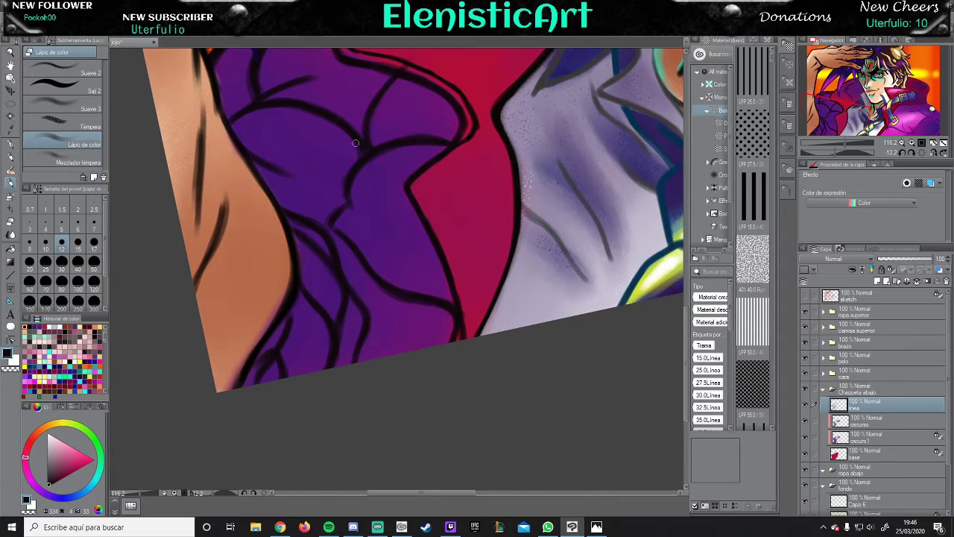
scroll(331, 149, down, 3)
Add a layer below linea and paint red over the jacket's lower folds, lapel and collar.
key(ctrl+shift+n)
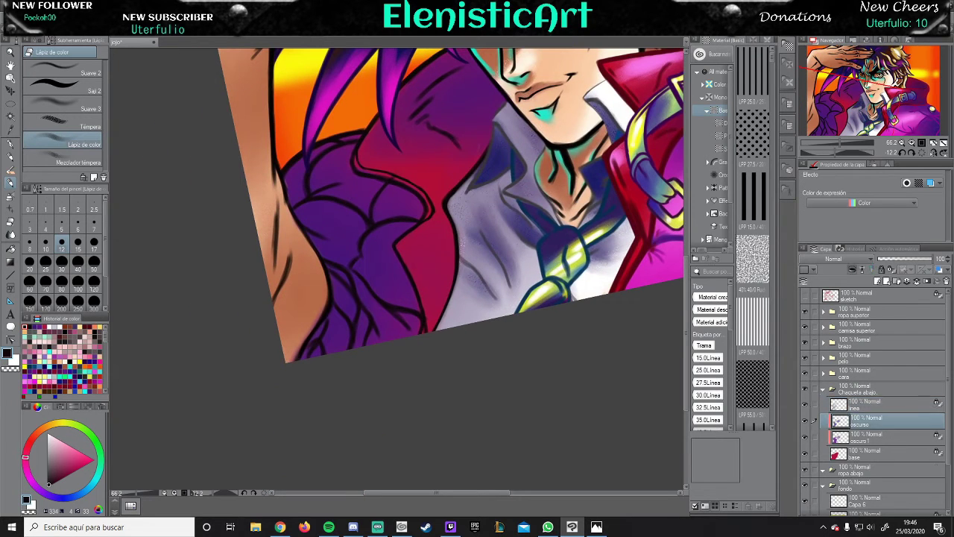
drag(360, 332, 367, 359)
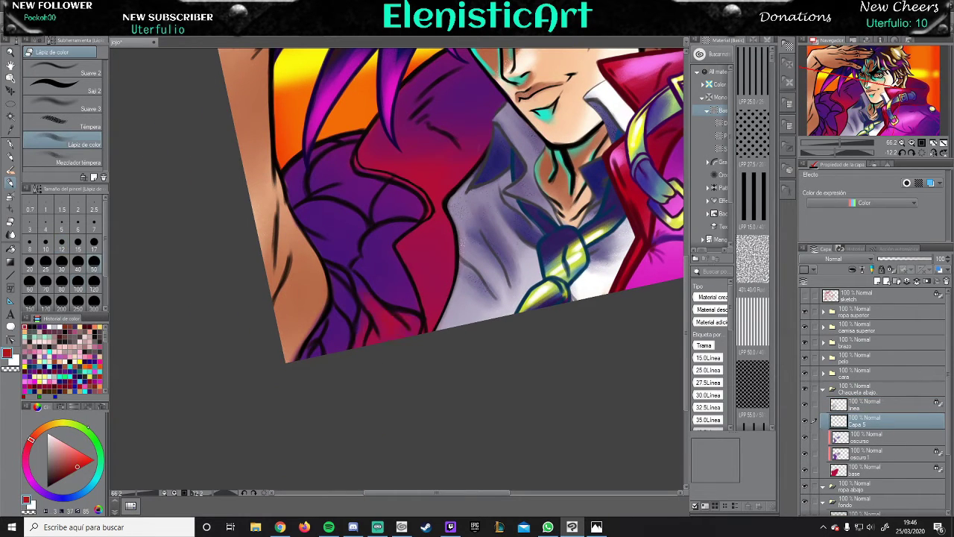
drag(372, 324, 409, 340)
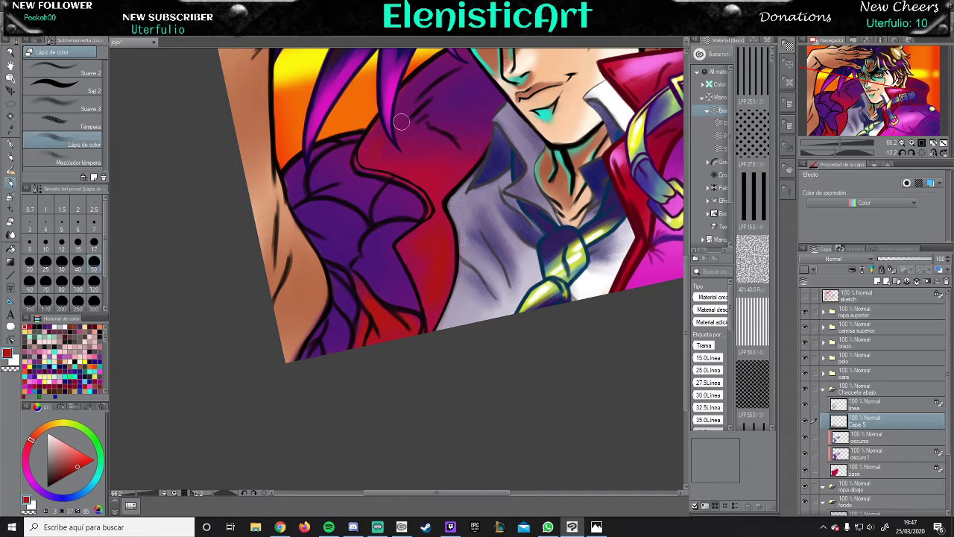
mouse_move(401, 122)
mouse_down()
mouse_move(430, 87)
mouse_move(472, 119)
mouse_up()
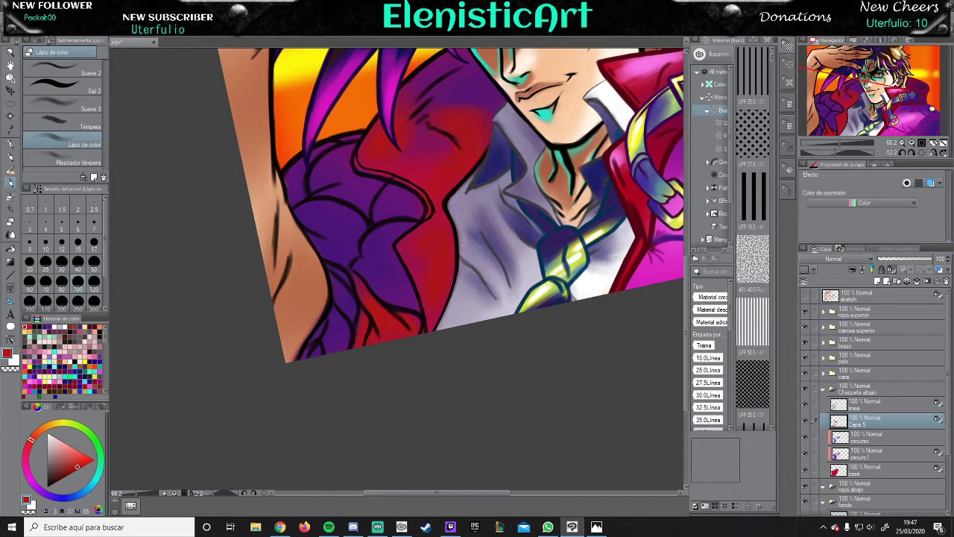
Shade the purple sleeve folds with dark maroon on the oscuro layer, using Lápiz de color at size 40.
click(879, 437)
scroll(328, 380, up, 3)
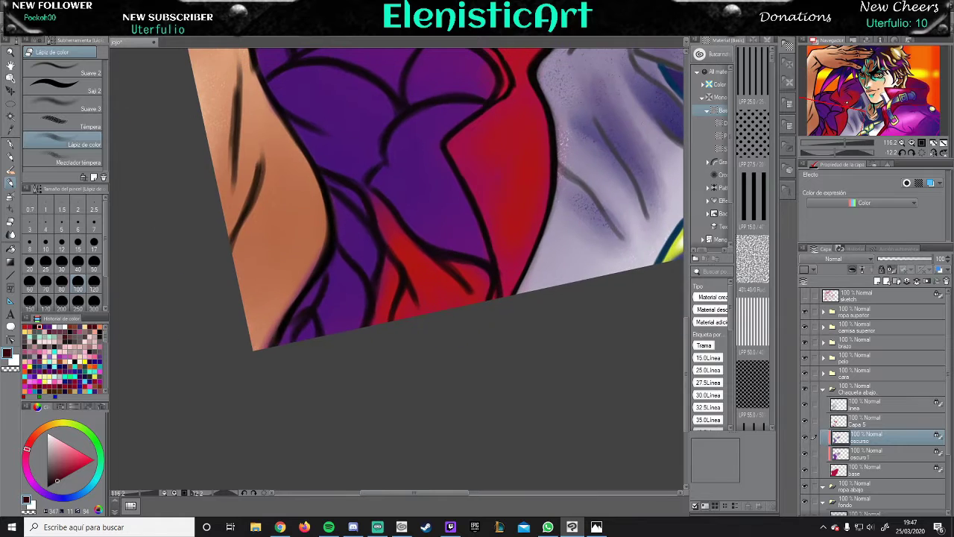
drag(369, 257, 359, 211)
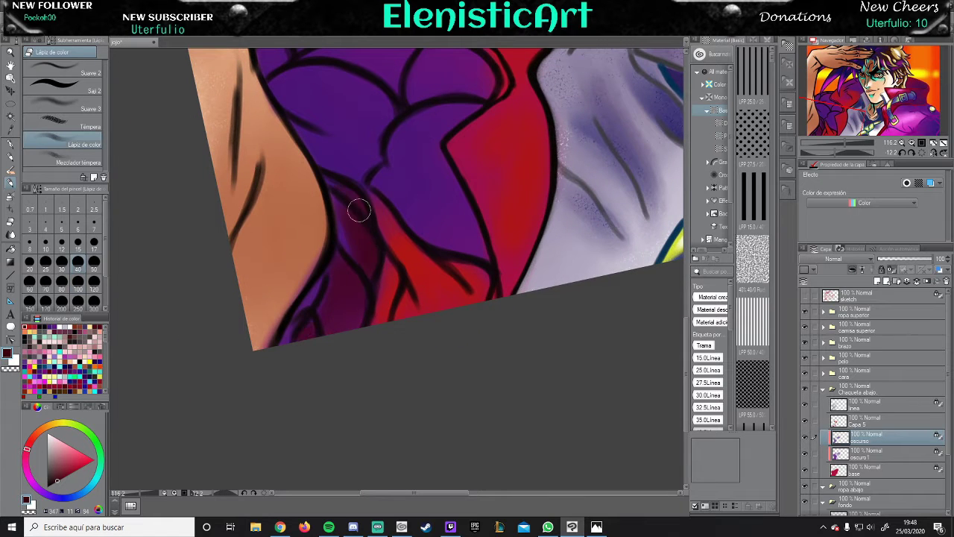
drag(313, 137, 339, 248)
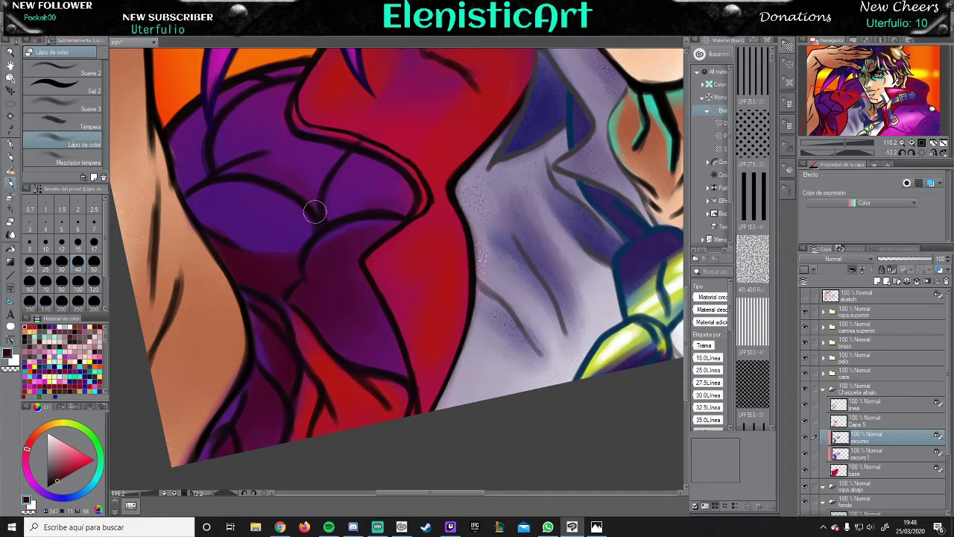
drag(230, 102, 209, 162)
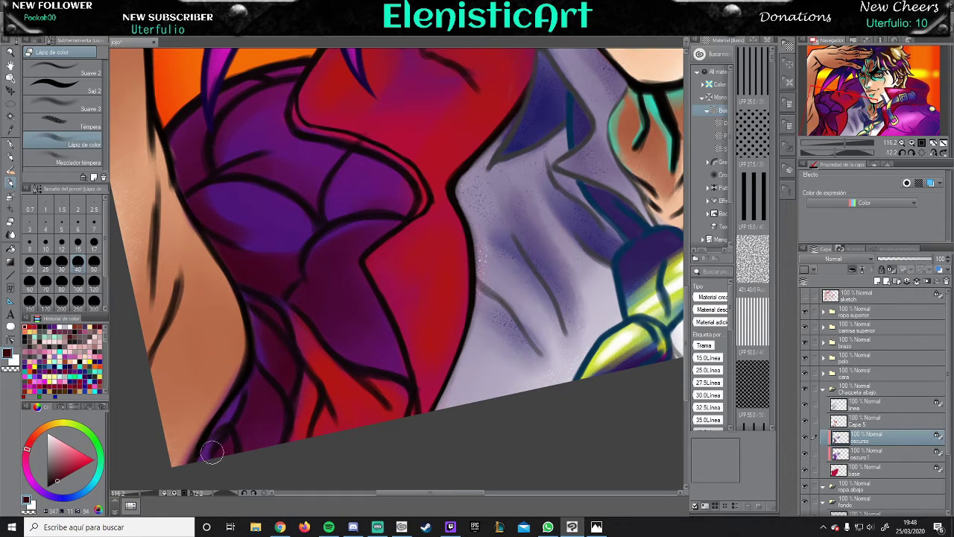
Darken the red collar and lapel edges with dark maroon on the Capa 5 layer, using a size 100 brush.
key(alt+bracketright)
mouse_move(395, 298)
mouse_down()
mouse_move(427, 358)
mouse_move(432, 477)
mouse_up()
mouse_move(372, 246)
mouse_down()
mouse_move(404, 202)
mouse_move(459, 203)
mouse_move(514, 238)
mouse_up()
mouse_move(499, 298)
mouse_down()
mouse_move(447, 388)
mouse_move(507, 187)
mouse_up()
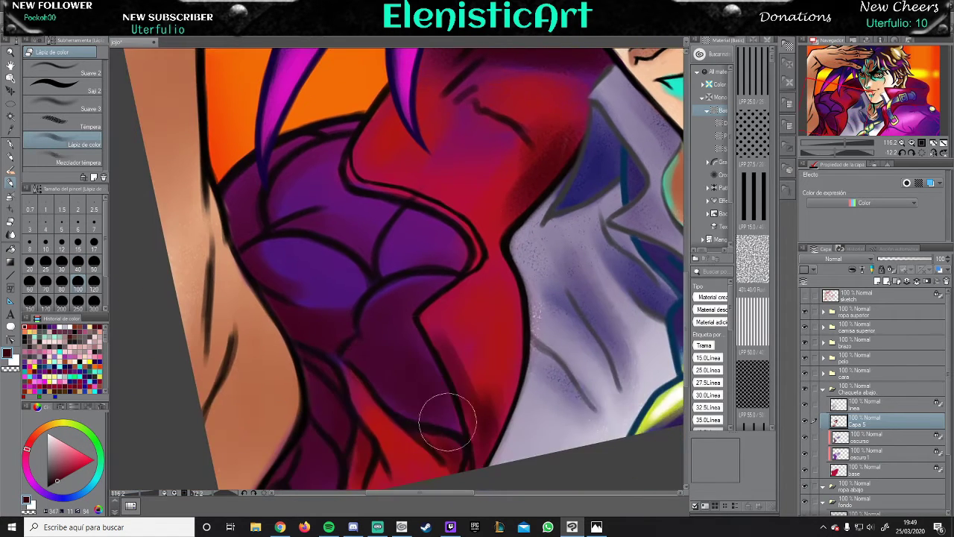
drag(495, 251, 509, 325)
drag(358, 298, 362, 127)
Add another clipped layer above Capa 5 and deepen the shadows between the jacket folds with dark violet.
key(ctrl+shift+n)
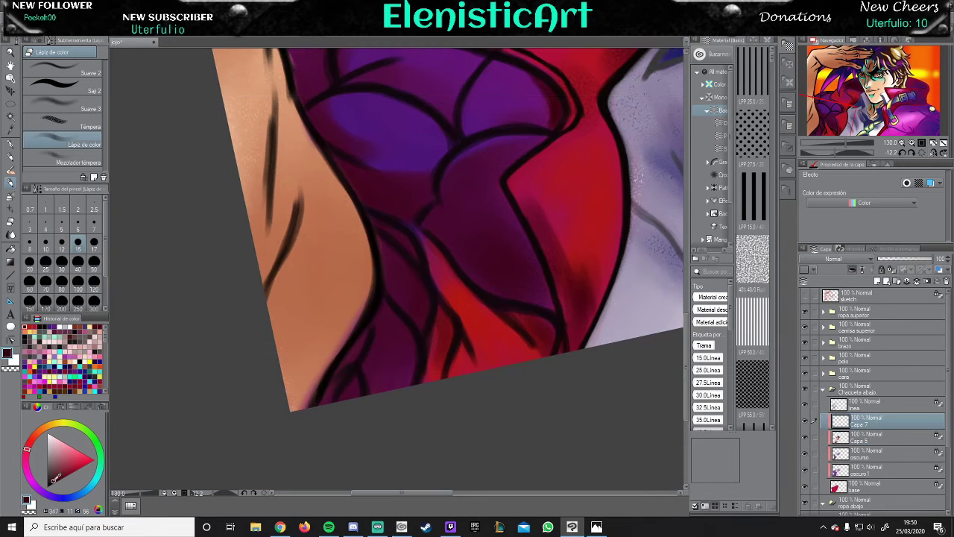
alt+click(321, 405)
mouse_move(388, 266)
mouse_down()
mouse_move(453, 337)
mouse_move(549, 346)
mouse_up()
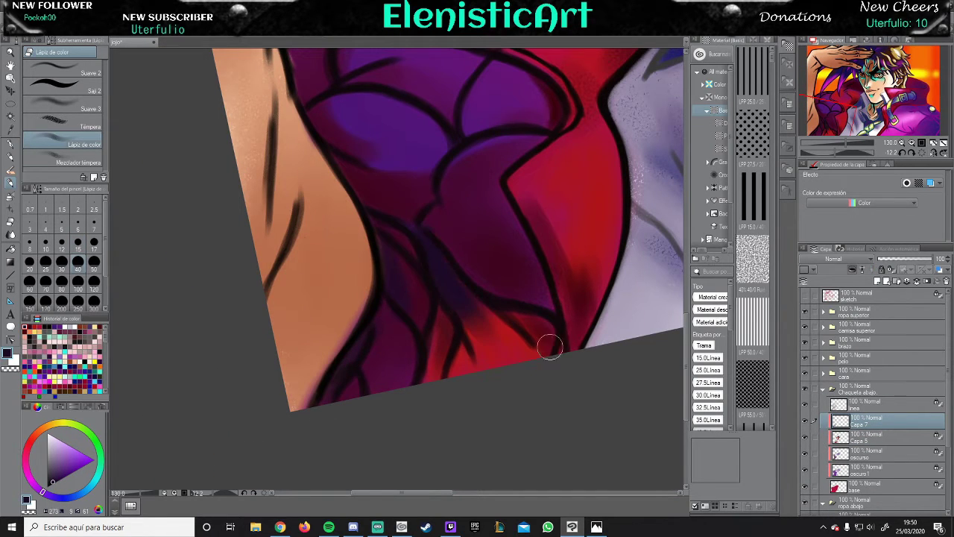
scroll(470, 298, up, 3)
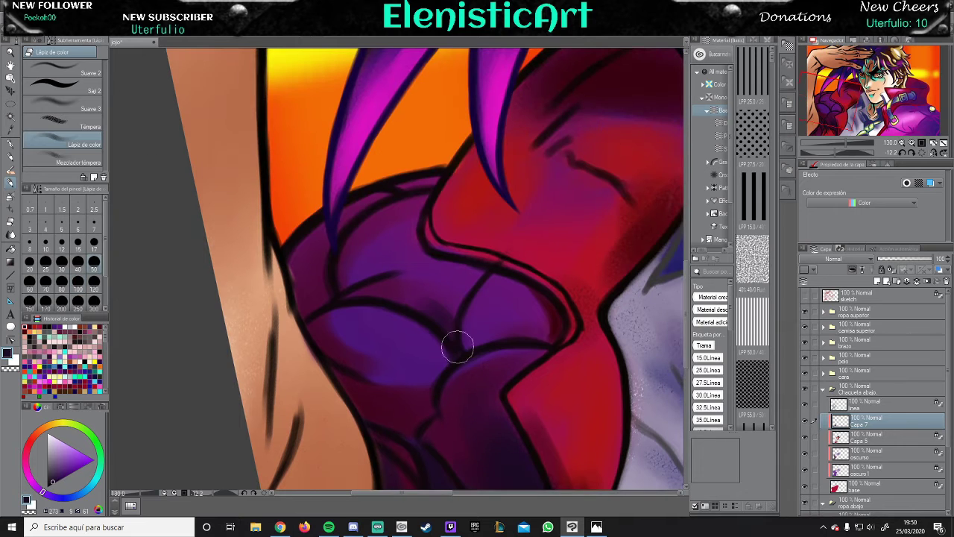
mouse_move(343, 232)
mouse_down()
mouse_move(363, 202)
mouse_move(395, 227)
mouse_up()
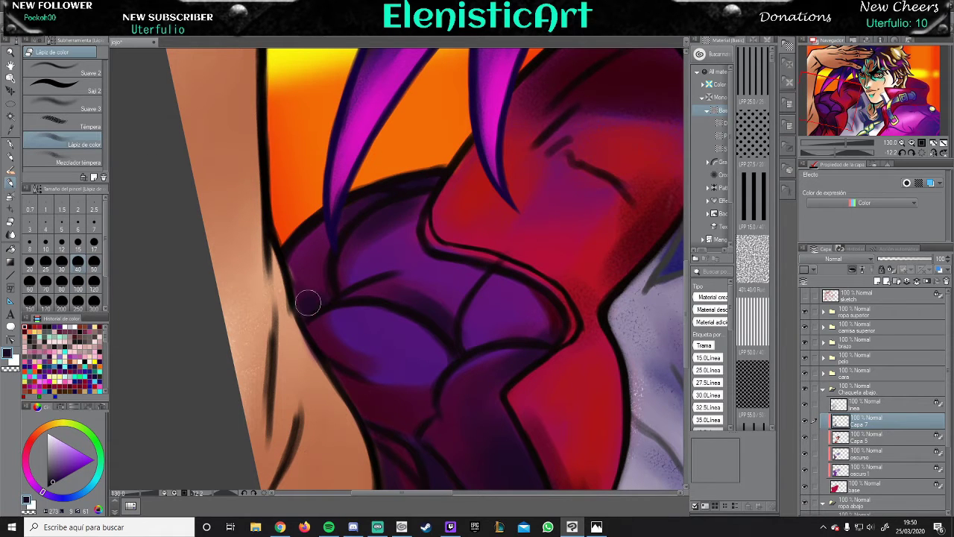
drag(507, 228, 396, 270)
Add short black crease strokes to the red lapel on the linea layer at size 10.
alt+click(396, 270)
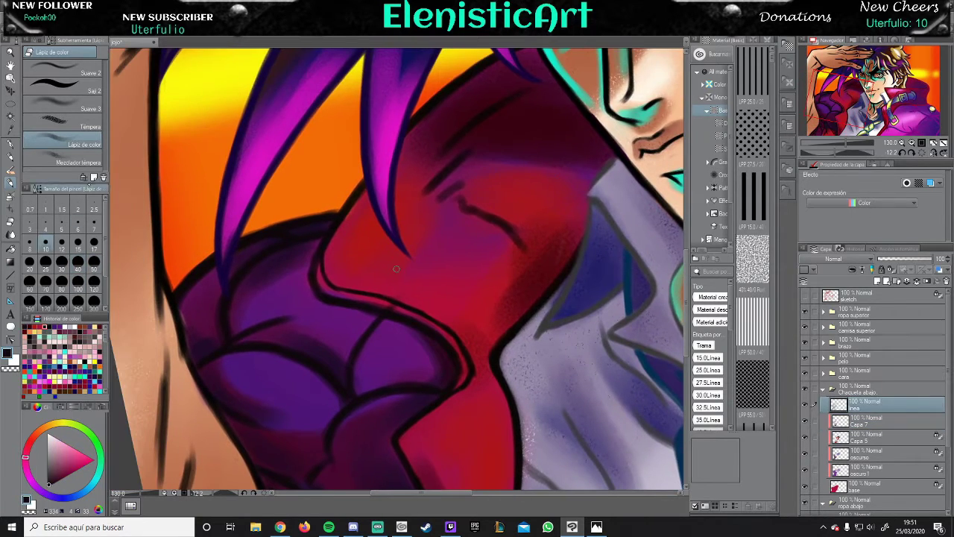
scroll(396, 269, down, 3)
drag(416, 212, 461, 337)
mouse_move(477, 240)
mouse_down()
mouse_move(464, 285)
mouse_move(492, 265)
mouse_up()
Create a detalles layer above linea and paint two cream oval buttons on the red collar at size 30.
click(880, 421)
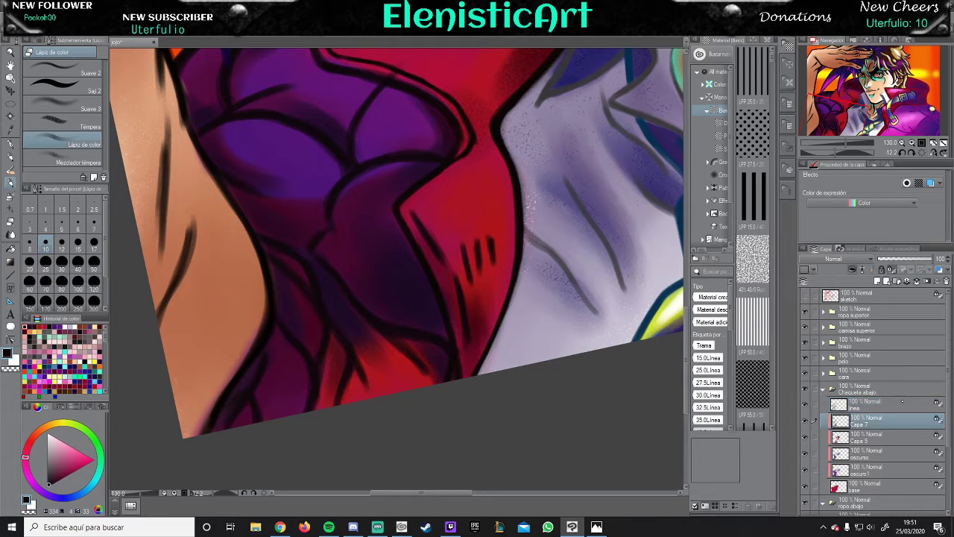
key(ctrl+shift+n)
scroll(562, 364, up, 3)
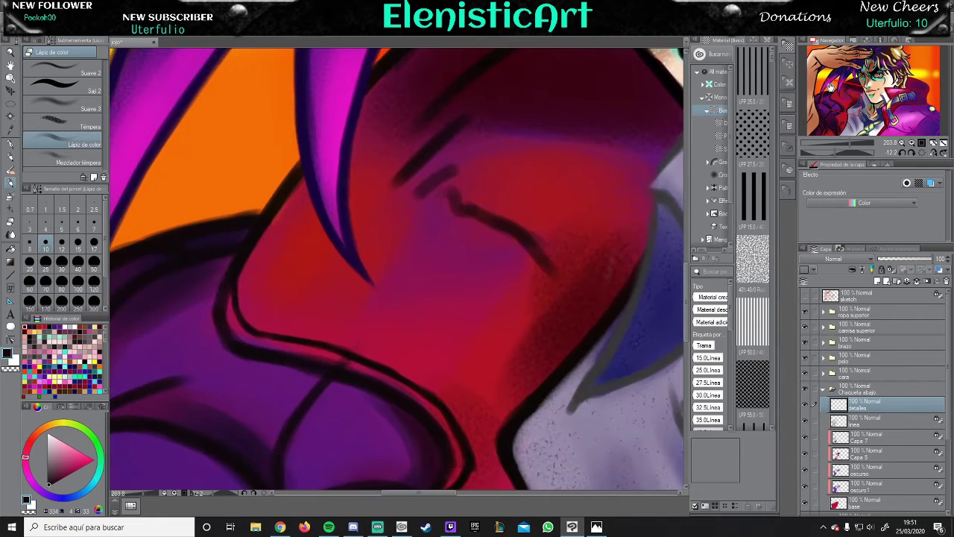
click(62, 263)
click(49, 328)
drag(307, 255, 317, 285)
mouse_move(466, 344)
mouse_down()
mouse_move(469, 374)
mouse_move(483, 345)
mouse_up()
mouse_move(317, 255)
mouse_down()
mouse_move(309, 260)
mouse_move(319, 270)
mouse_up()
mouse_move(466, 351)
mouse_down()
mouse_move(454, 362)
mouse_move(477, 377)
mouse_up()
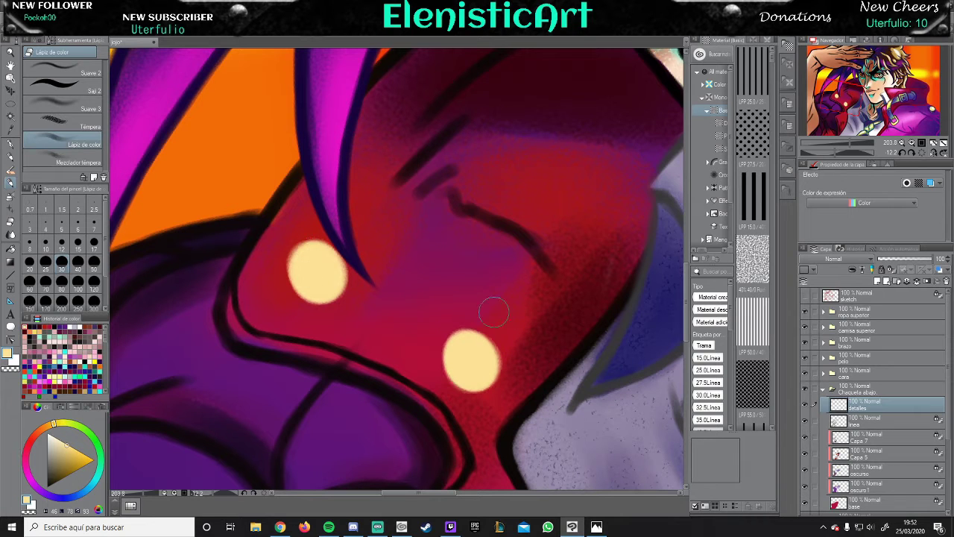
Shade the upper part of both buttons in grey and blend it into the cream with Mezclador témpera.
alt+click(357, 276)
drag(294, 249, 328, 268)
mouse_move(458, 343)
mouse_down()
mouse_move(447, 354)
mouse_move(470, 358)
mouse_up()
click(77, 242)
drag(298, 254, 325, 279)
click(63, 162)
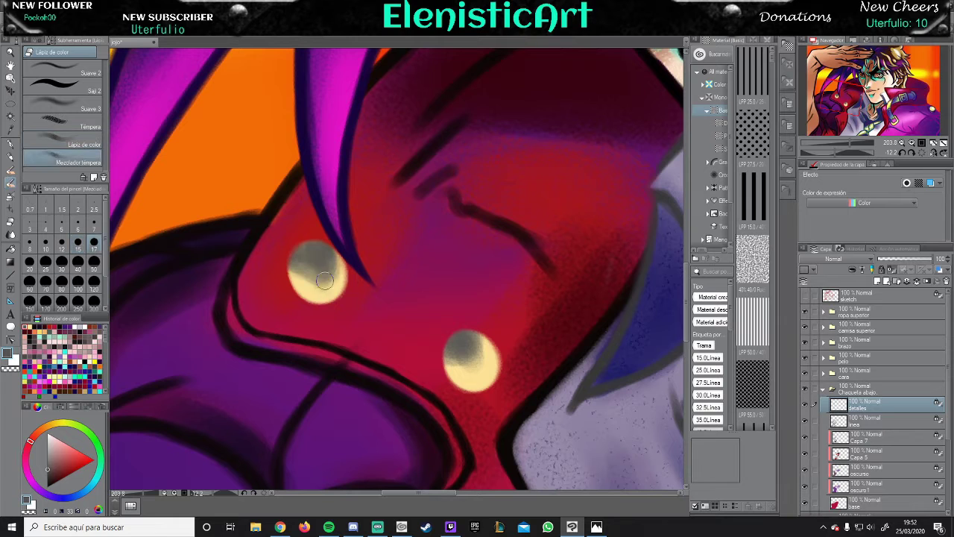
drag(466, 348, 492, 380)
mouse_move(294, 269)
mouse_down()
mouse_move(325, 292)
mouse_move(326, 282)
mouse_up()
Add a layer above detalles, then outline the upper button and draw its cross mark in black at size 10.
key(ctrl+shift+n)
click(64, 144)
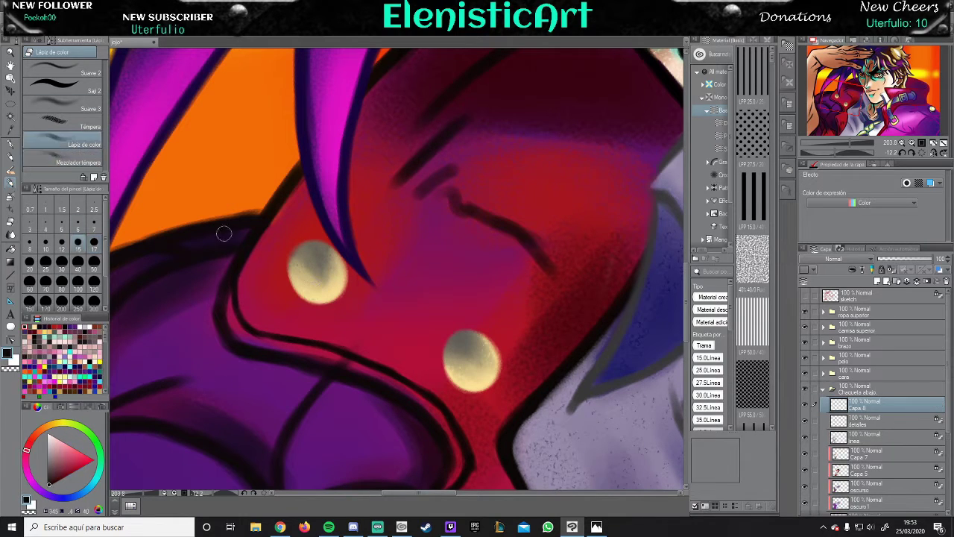
click(45, 242)
mouse_move(297, 252)
mouse_down()
mouse_move(284, 302)
mouse_move(305, 304)
mouse_up()
mouse_move(335, 250)
mouse_down()
mouse_move(287, 250)
mouse_move(340, 305)
mouse_move(347, 257)
mouse_move(325, 288)
mouse_move(281, 178)
mouse_up()
click(94, 222)
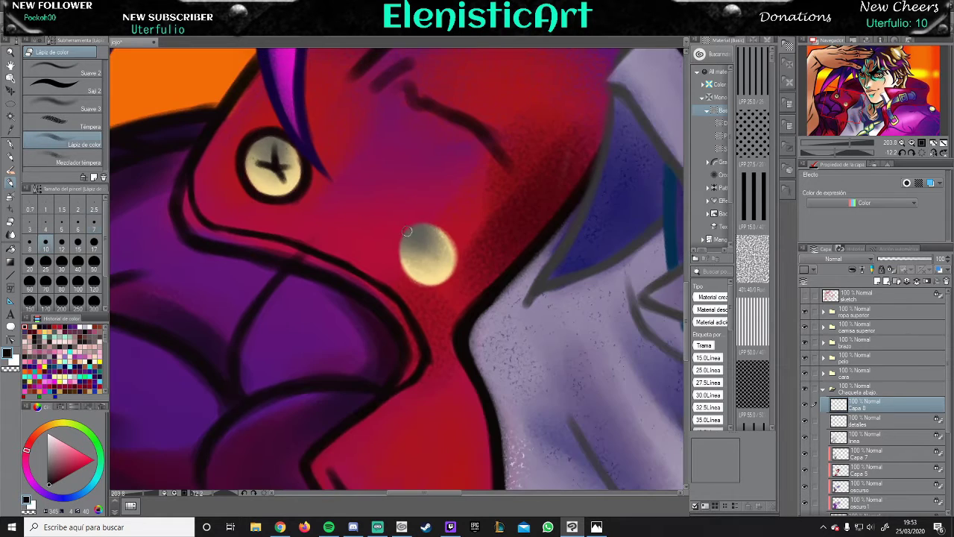
Outline the lower button in black and draw the cross mark at its centre.
mouse_move(402, 225)
mouse_down()
mouse_move(454, 287)
mouse_move(453, 237)
mouse_move(392, 248)
mouse_up()
drag(446, 223, 454, 268)
click(64, 71)
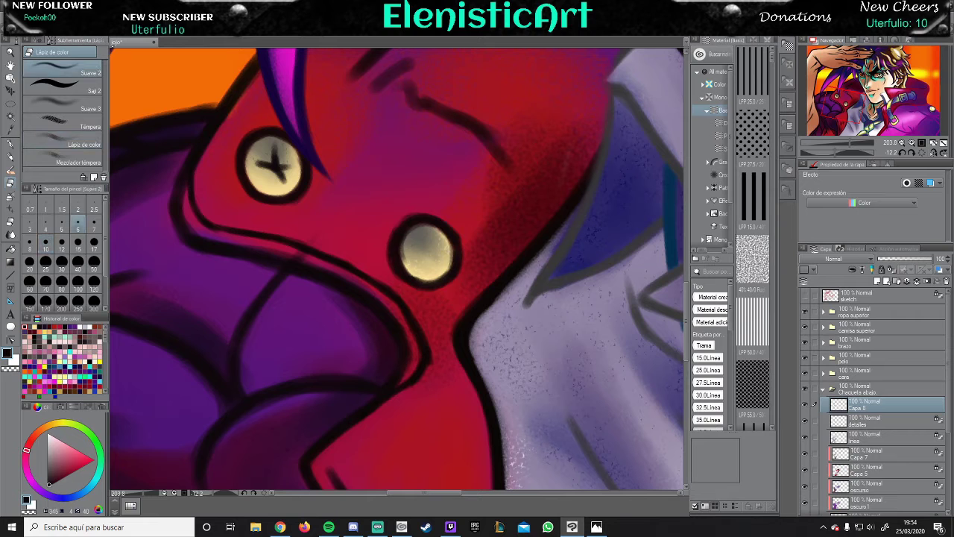
click(63, 144)
mouse_move(432, 239)
mouse_down()
mouse_move(412, 267)
mouse_move(447, 270)
mouse_move(600, 159)
mouse_up()
Paint a blue strap hanging from under the red collar on the detalles layer with Lápiz de color at size 15.
alt+click(396, 266)
key(alt+bracketleft)
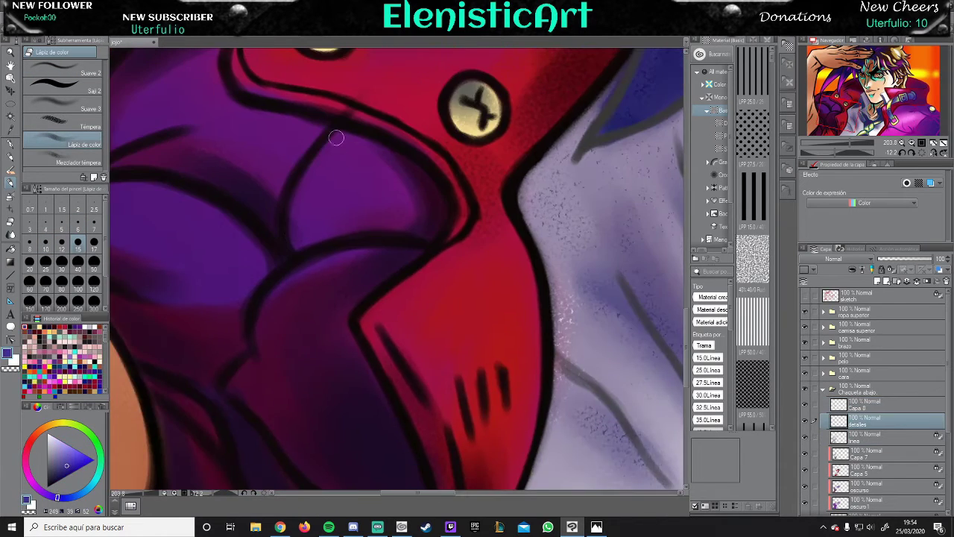
drag(332, 133, 250, 312)
mouse_move(243, 266)
mouse_down()
mouse_move(338, 213)
mouse_move(249, 257)
mouse_up()
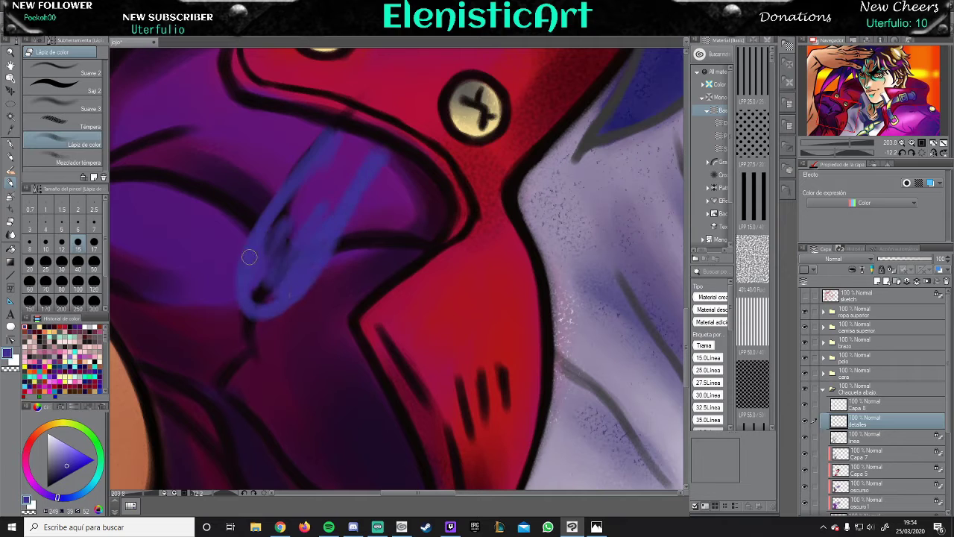
mouse_move(304, 285)
mouse_down()
mouse_move(292, 208)
mouse_move(375, 149)
mouse_move(343, 112)
mouse_up()
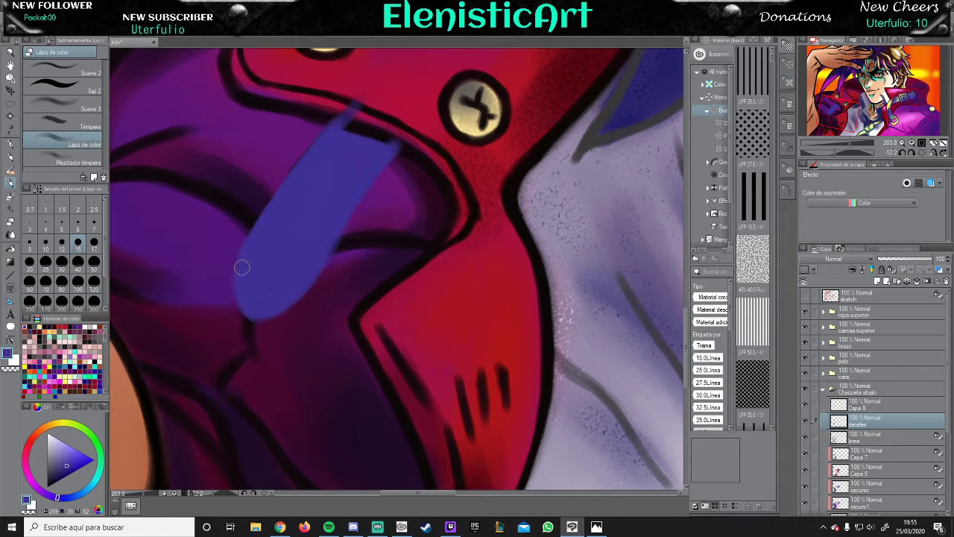
key(b)
key(b)
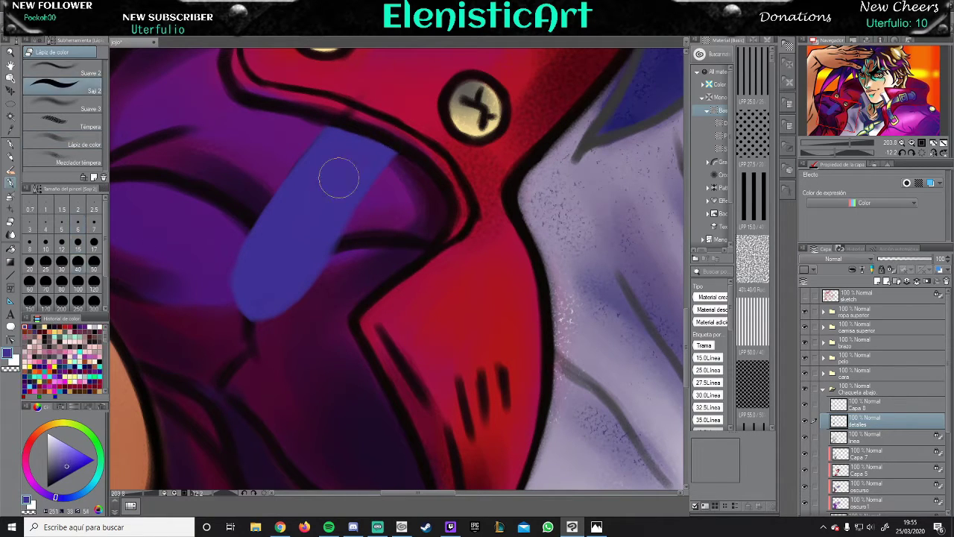
mouse_move(341, 175)
mouse_down()
mouse_move(335, 188)
mouse_move(355, 192)
mouse_up()
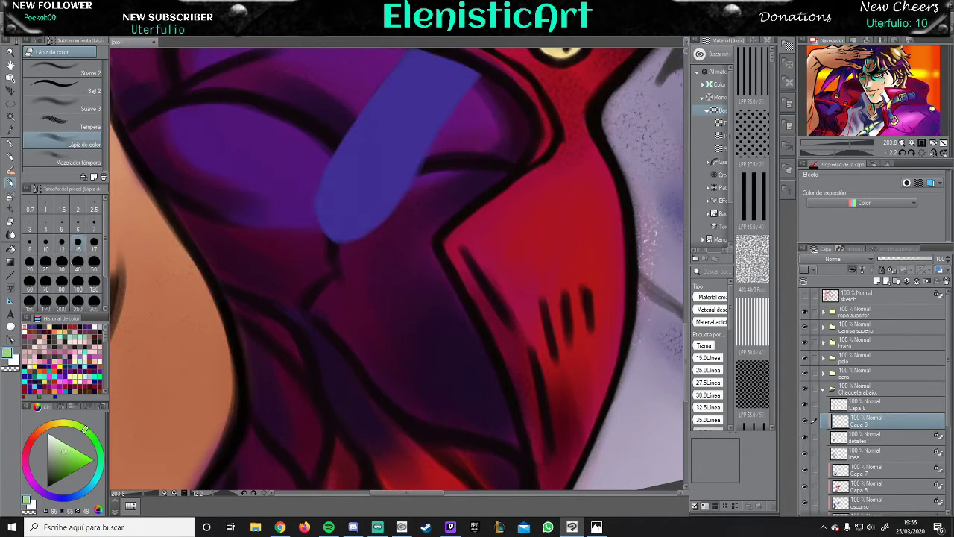
Try a light green highlight along the blue strap on a clipped layer above detalles.
drag(347, 212, 419, 56)
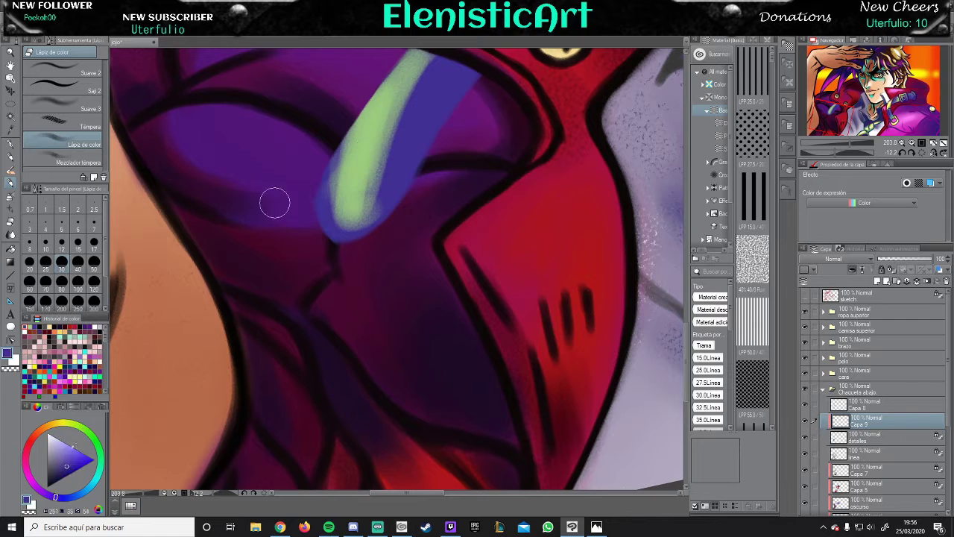
mouse_move(273, 200)
mouse_down()
mouse_move(446, 65)
mouse_move(385, 194)
mouse_move(328, 181)
mouse_move(326, 216)
mouse_move(399, 75)
mouse_move(346, 107)
mouse_move(366, 95)
mouse_move(400, 199)
mouse_move(417, 67)
mouse_up()
alt+click(394, 132)
mouse_move(394, 132)
mouse_down()
mouse_move(320, 298)
mouse_move(425, 160)
mouse_move(337, 311)
mouse_up()
scroll(336, 251, up, 3)
alt+click(337, 251)
Try recolouring the strap in dark brown with darker shading along its edge.
key(ctrl+z)
key(ctrl+z)
key(ctrl+z)
key(ctrl+z)
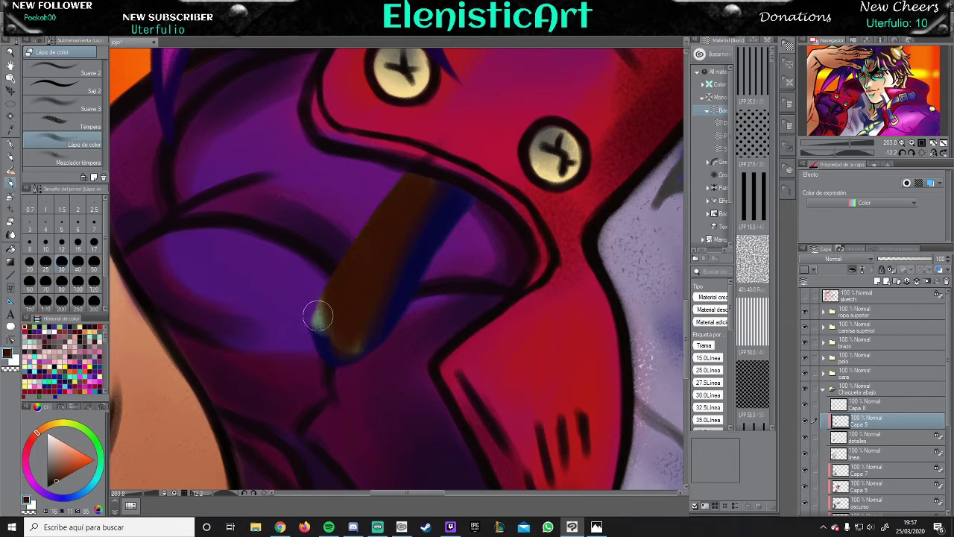
key(ctrl+z)
key(ctrl+z)
key(ctrl+z)
key(ctrl+z)
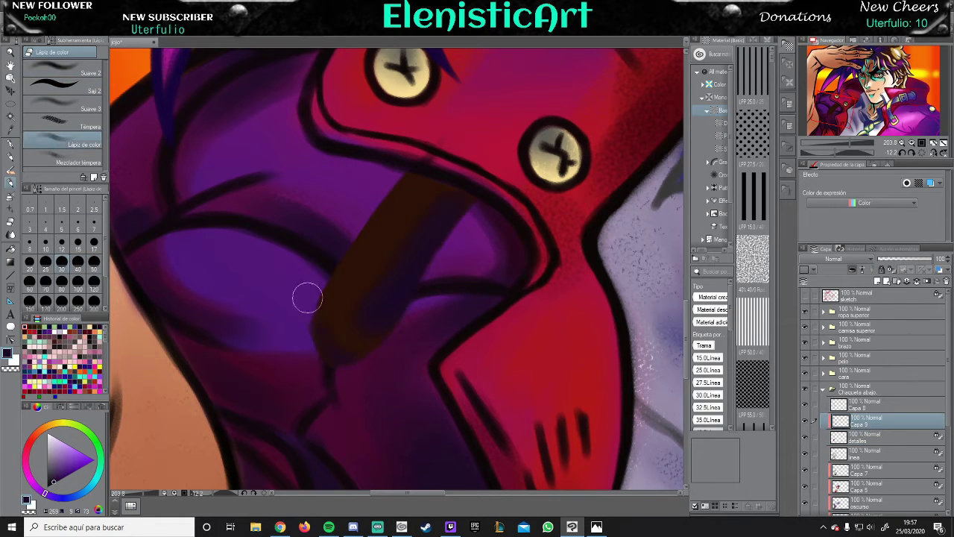
key(ctrl+y)
key(ctrl+y)
key(ctrl+y)
key(ctrl+y)
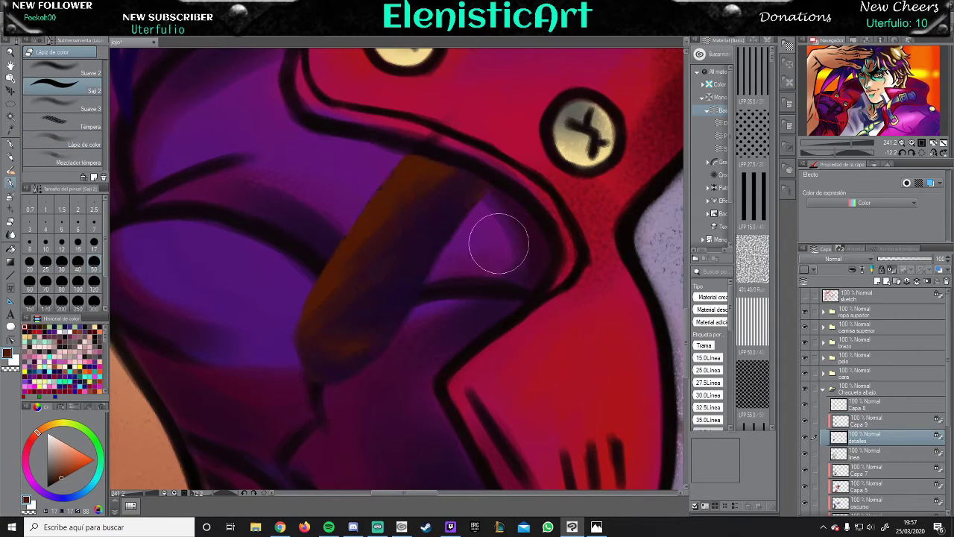
Shade the strap in lighter and darker blues, then outline it in black on Capa 8 at size 10.
key(ctrl+y)
key(ctrl+y)
key(ctrl+y)
key(ctrl+y)
key(ctrl+y)
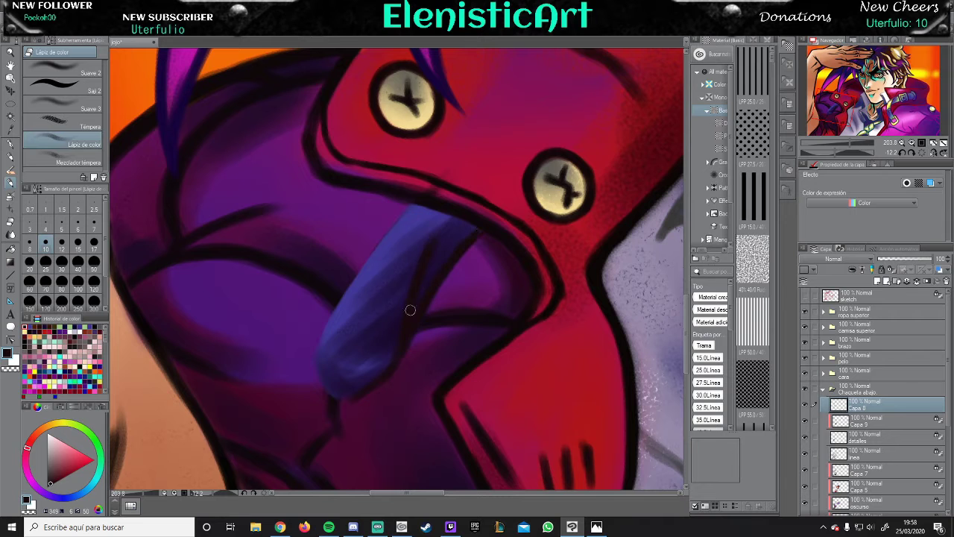
mouse_move(357, 313)
mouse_down()
mouse_move(330, 384)
mouse_move(355, 273)
mouse_up()
key(ctrl+z)
key(ctrl+z)
key(ctrl+z)
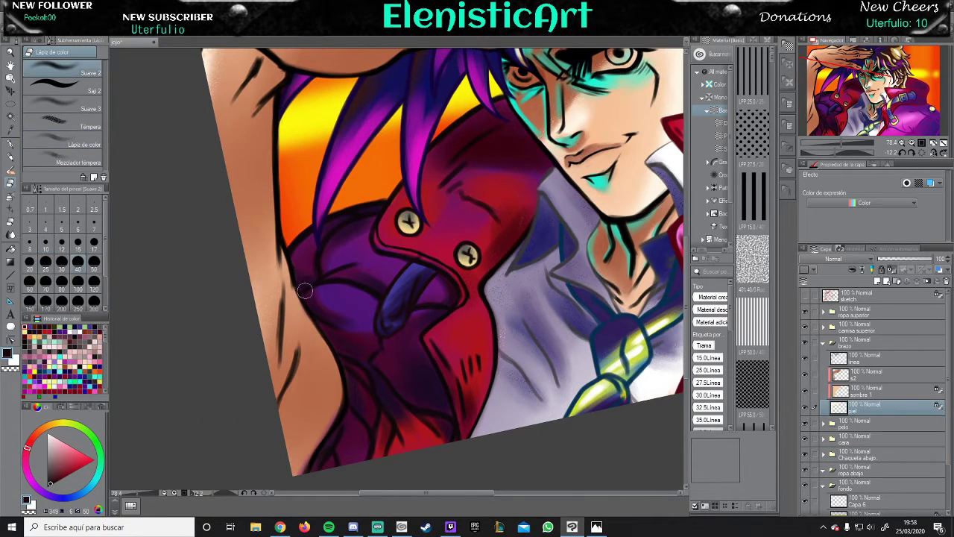
Add a clipped layer above s2 in the brazo folder and shade the arm in reddish brown with Lápiz de color.
click(852, 269)
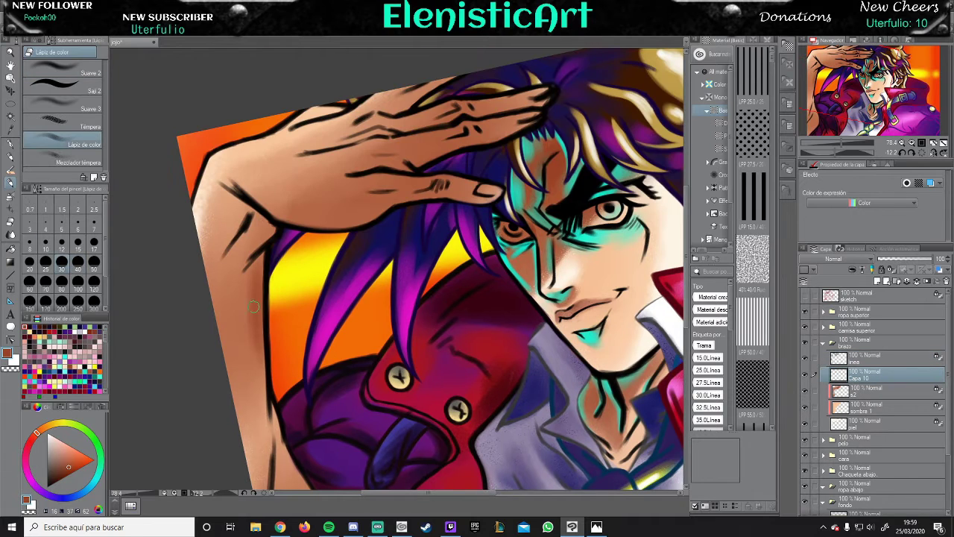
mouse_move(257, 269)
mouse_down()
mouse_move(276, 209)
mouse_move(389, 206)
mouse_move(546, 134)
mouse_move(434, 135)
mouse_move(555, 94)
mouse_move(332, 110)
mouse_move(338, 134)
mouse_move(352, 138)
mouse_move(293, 171)
mouse_move(427, 164)
mouse_move(365, 193)
mouse_move(462, 183)
mouse_up()
scroll(417, 269, down, 4)
drag(268, 283, 302, 477)
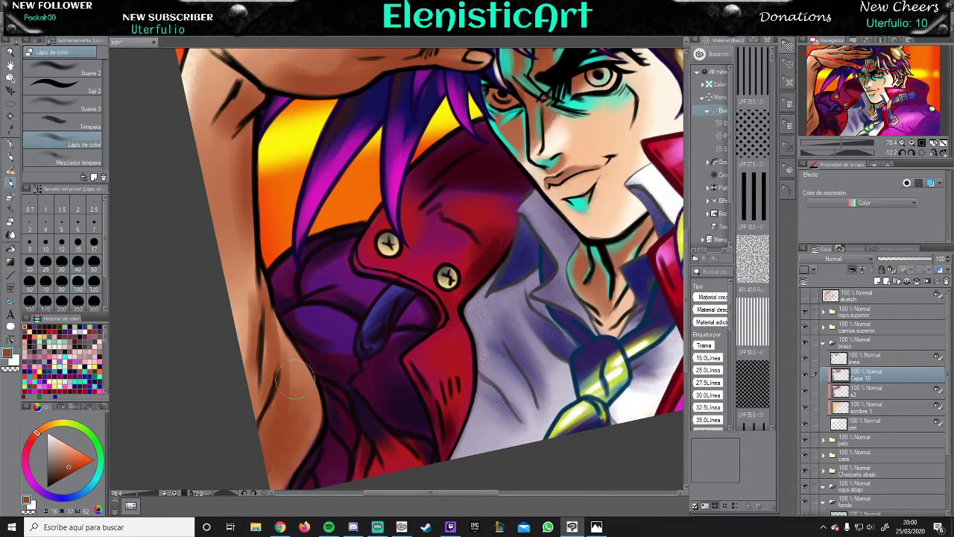
drag(272, 377, 245, 275)
mouse_move(843, 113)
mouse_down()
mouse_move(891, 72)
mouse_move(857, 117)
mouse_move(857, 109)
mouse_move(868, 100)
mouse_move(841, 147)
mouse_move(849, 135)
mouse_up()
Retouch the face's skin shading on Capa 1 in the cara folder and blend it with Saji 2.
click(823, 370)
click(857, 438)
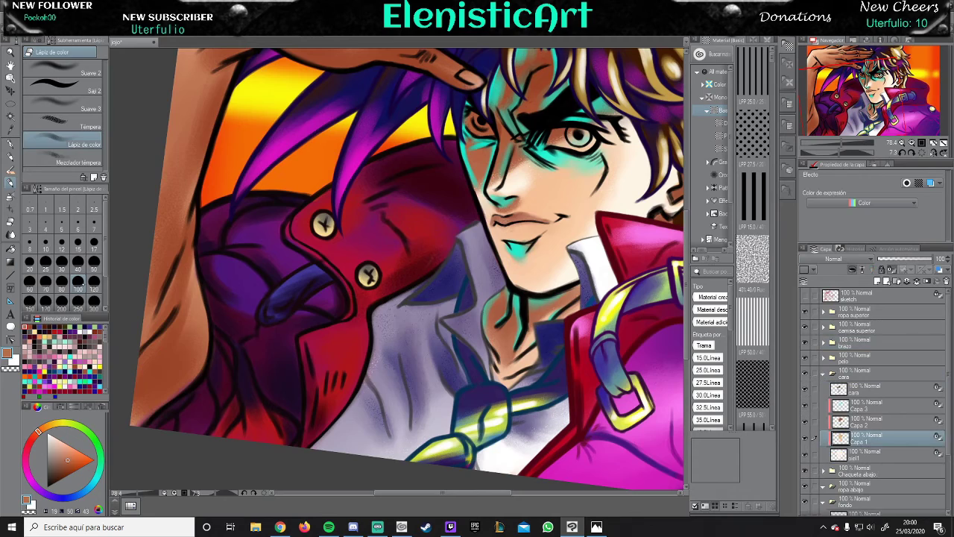
click(70, 90)
drag(470, 365, 398, 268)
Create an ojos layer below the cara line art and paint the whites of both eyes.
key(ctrl+shift+n)
click(43, 429)
scroll(522, 231, up, 3)
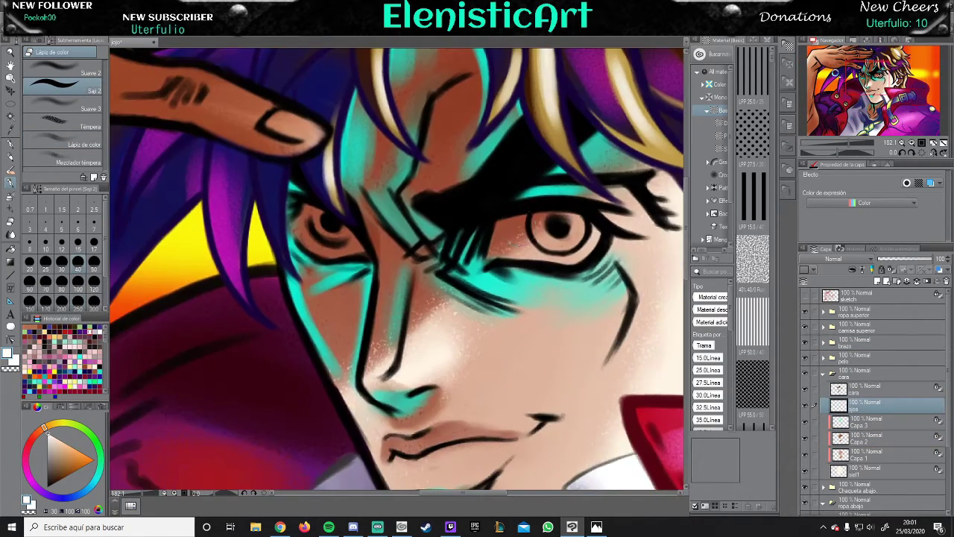
mouse_move(492, 242)
mouse_down()
mouse_move(567, 254)
mouse_move(591, 228)
mouse_move(532, 214)
mouse_up()
mouse_move(313, 224)
mouse_down()
mouse_move(358, 250)
mouse_move(350, 239)
mouse_up()
click(63, 71)
mouse_move(293, 216)
mouse_down()
mouse_move(304, 234)
mouse_move(346, 238)
mouse_up()
Add a layer above ojos and paint both irises bright green with Lápiz de color at size 15.
click(63, 143)
click(892, 271)
click(99, 457)
mouse_move(537, 220)
mouse_down()
mouse_move(555, 240)
mouse_move(563, 220)
mouse_up()
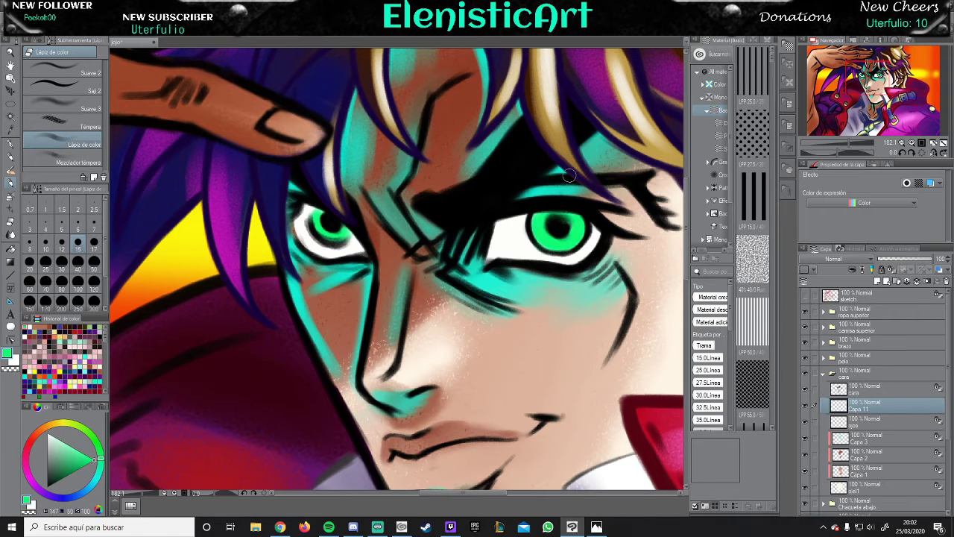
Add a clipped layer above ojos, shade the eye whites in light grey and blend with Mezclador témpera.
click(878, 280)
click(50, 438)
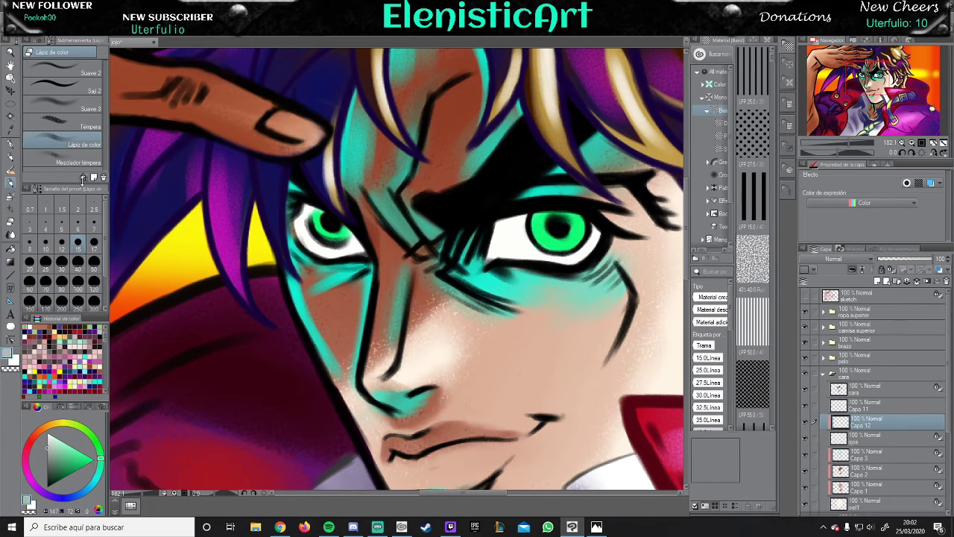
key(b)
drag(497, 223, 521, 246)
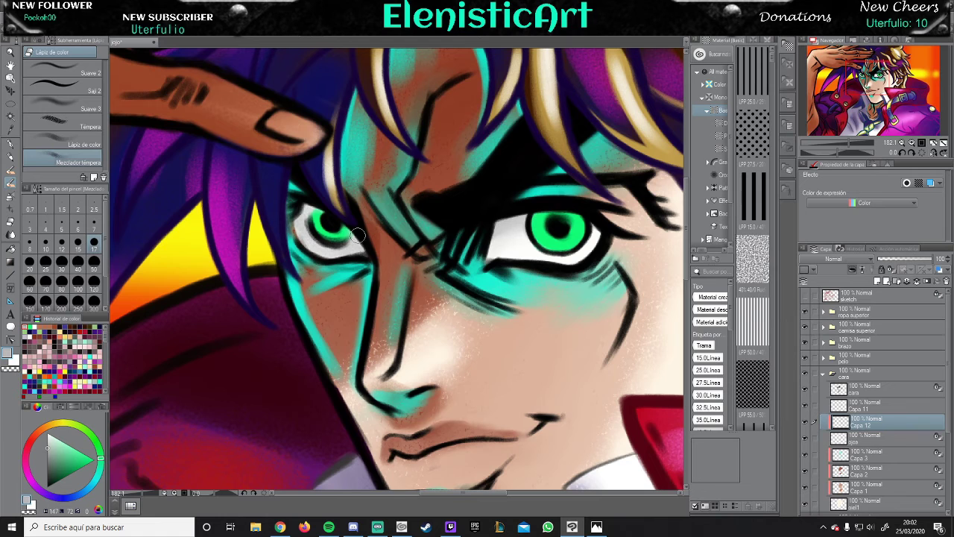
Add a clipped layer above pupila, shade both irises in a darker green and blend with Mezclador témpera.
scroll(541, 158, up, 2)
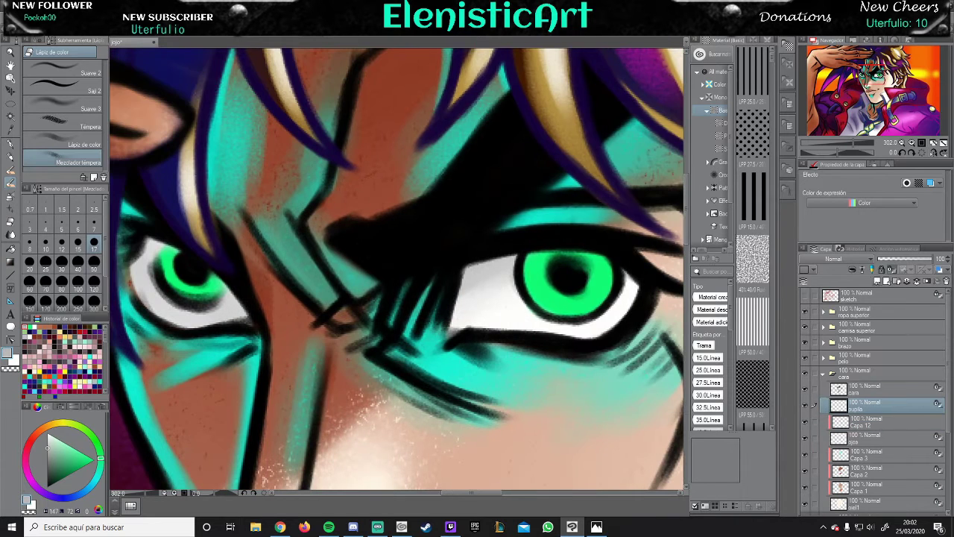
key(ctrl+shift+n)
alt+click(191, 275)
key(b)
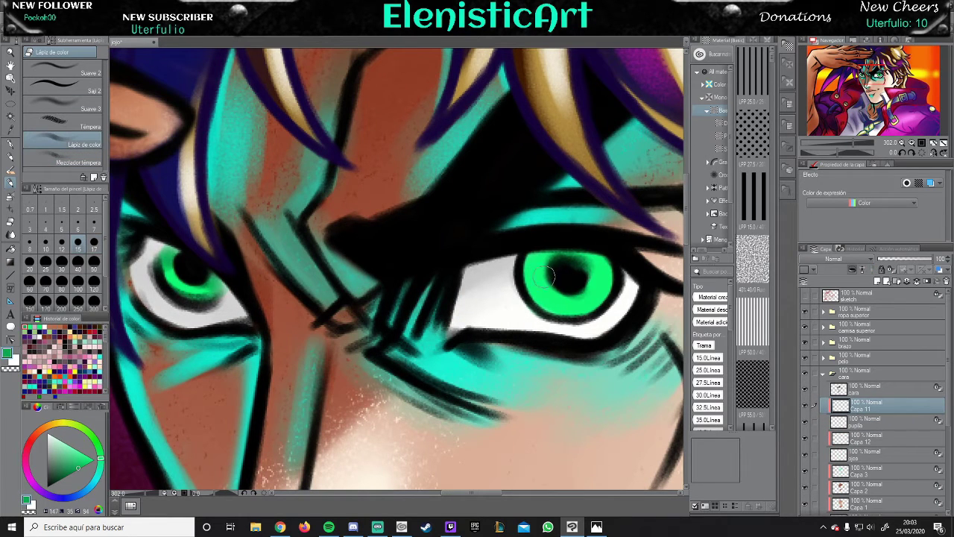
mouse_move(544, 275)
mouse_down()
mouse_move(570, 253)
mouse_move(577, 264)
mouse_move(560, 273)
mouse_move(611, 304)
mouse_move(606, 261)
mouse_move(576, 307)
mouse_move(533, 255)
mouse_up()
key(b)
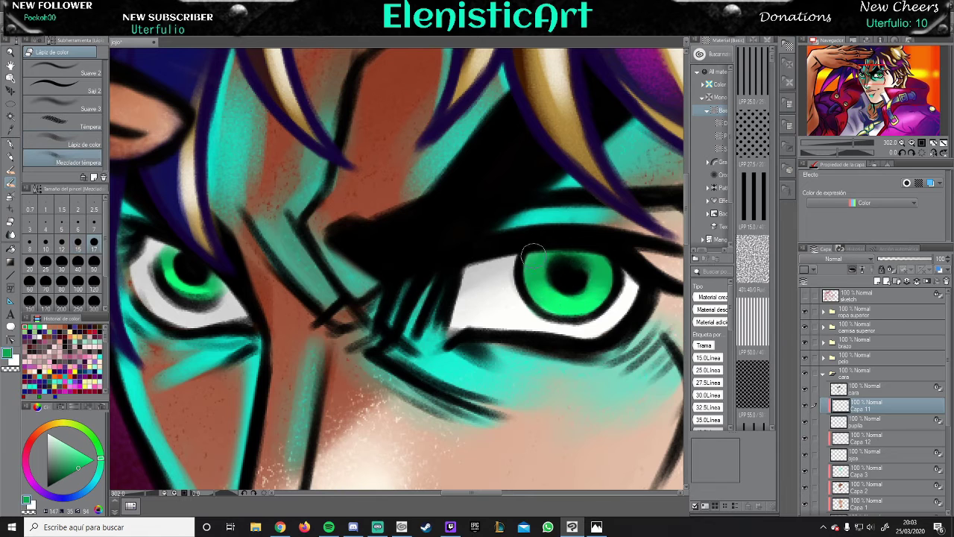
Draw black lines under the larger eye and darken its pupil on the cara layer with Lápiz de color at size 6.
drag(570, 280, 432, 246)
click(887, 387)
alt+click(447, 187)
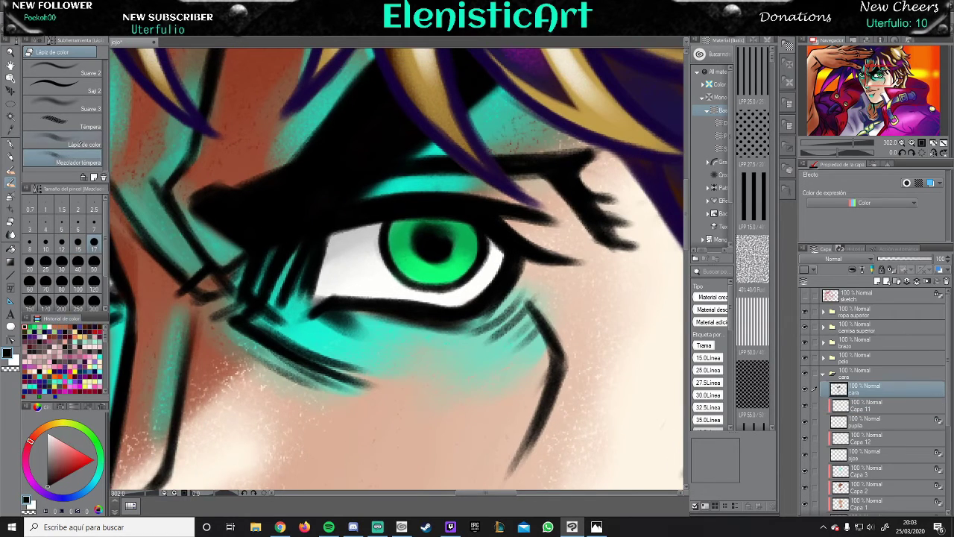
key(b)
drag(525, 261, 480, 335)
drag(388, 262, 417, 247)
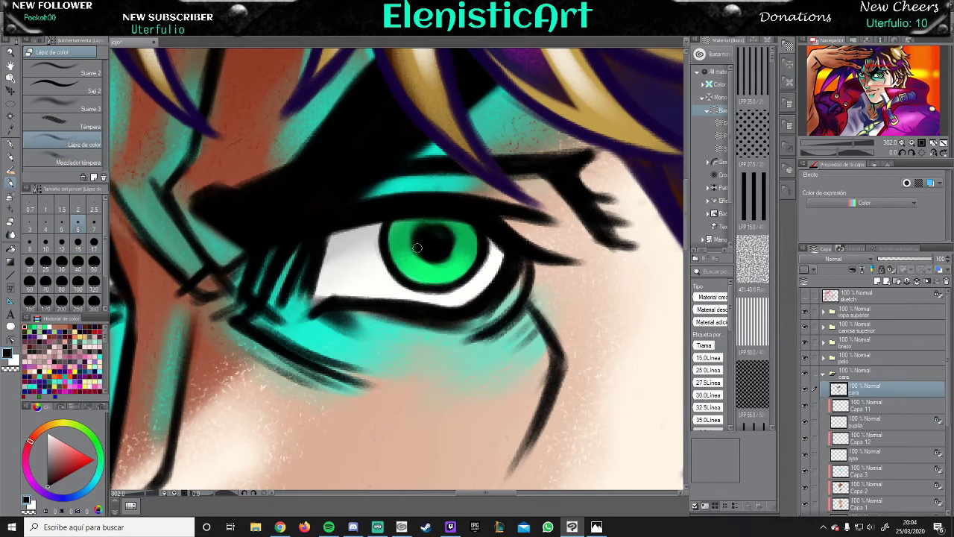
Reinforce the black outline and lower lid lines of the smaller eye beneath the finger.
drag(246, 224, 600, 257)
mouse_move(336, 298)
mouse_down()
mouse_move(373, 351)
mouse_move(395, 361)
mouse_up()
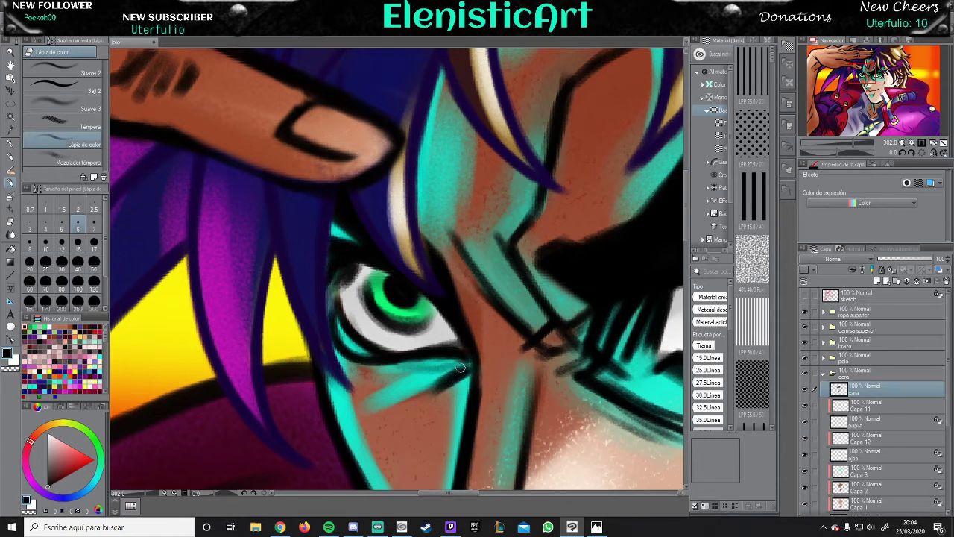
mouse_move(465, 264)
mouse_down()
mouse_move(499, 328)
mouse_move(585, 381)
mouse_up()
Sharpen the larger eye's pupil and add black crease strokes beside its outer corner.
drag(597, 299, 261, 283)
drag(417, 246, 440, 256)
drag(478, 260, 447, 313)
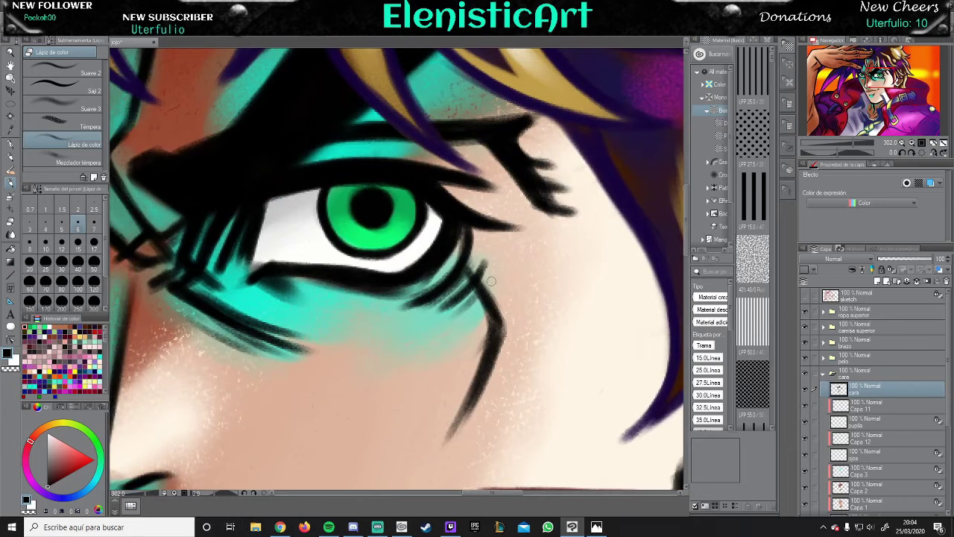
drag(503, 250, 458, 316)
drag(453, 227, 448, 372)
Redraw the nose, lip and chin lines in black on the cara layer with Lápiz de color and Suave 2.
drag(447, 410, 373, 112)
drag(358, 298, 358, 265)
drag(328, 238, 414, 223)
drag(364, 275, 402, 257)
drag(551, 240, 492, 250)
drag(522, 291, 469, 365)
drag(424, 328, 495, 317)
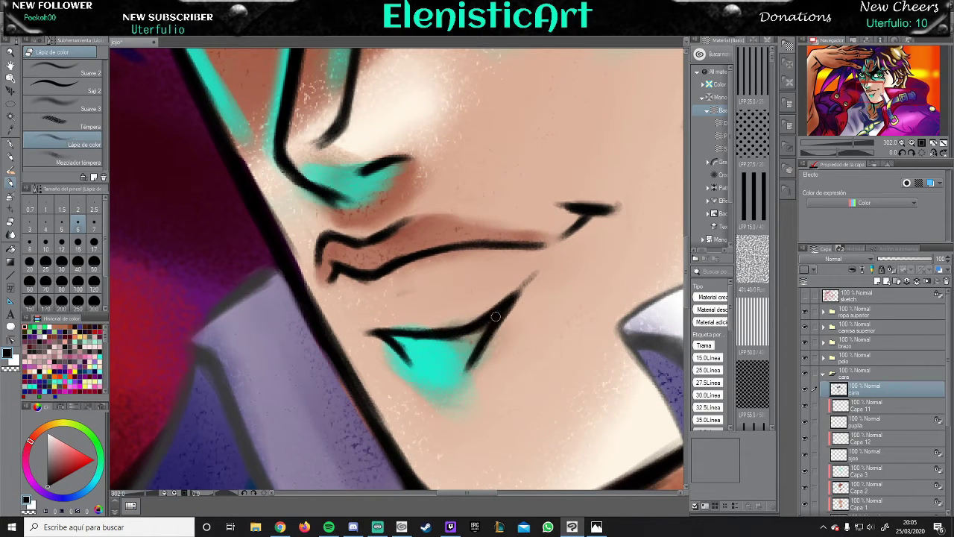
click(75, 67)
mouse_move(342, 275)
mouse_down()
mouse_move(388, 246)
mouse_move(417, 261)
mouse_move(447, 298)
mouse_up()
click(74, 144)
mouse_move(483, 341)
mouse_down()
mouse_move(417, 300)
mouse_move(444, 317)
mouse_up()
drag(429, 312, 332, 270)
Shade the upper part of both irises in dark green on Capa 11 at size 5 and blend with Mezclador témpera.
click(865, 405)
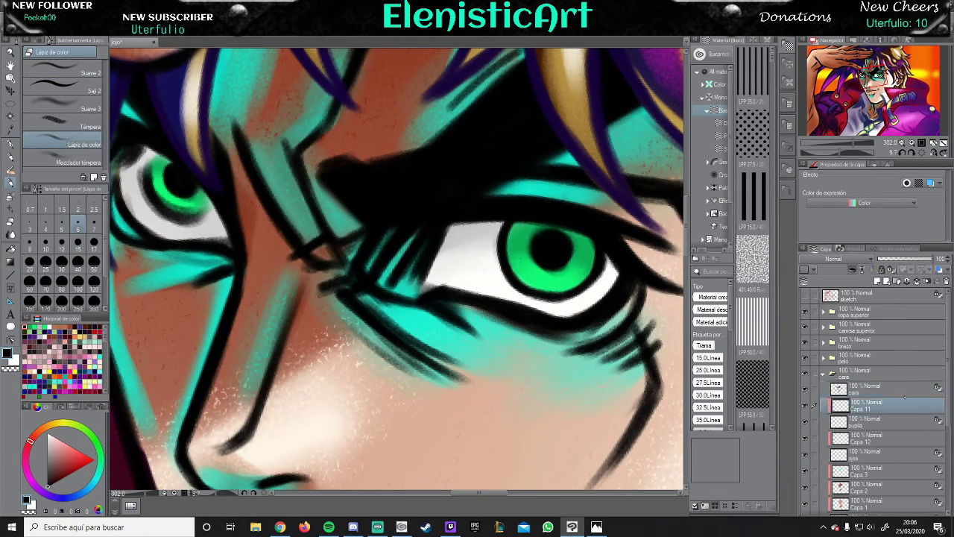
alt+click(418, 313)
drag(228, 192, 395, 268)
key(bracketleft)
key(bracketleft)
key(bracketleft)
key(bracketleft)
key(bracketleft)
drag(186, 173, 171, 200)
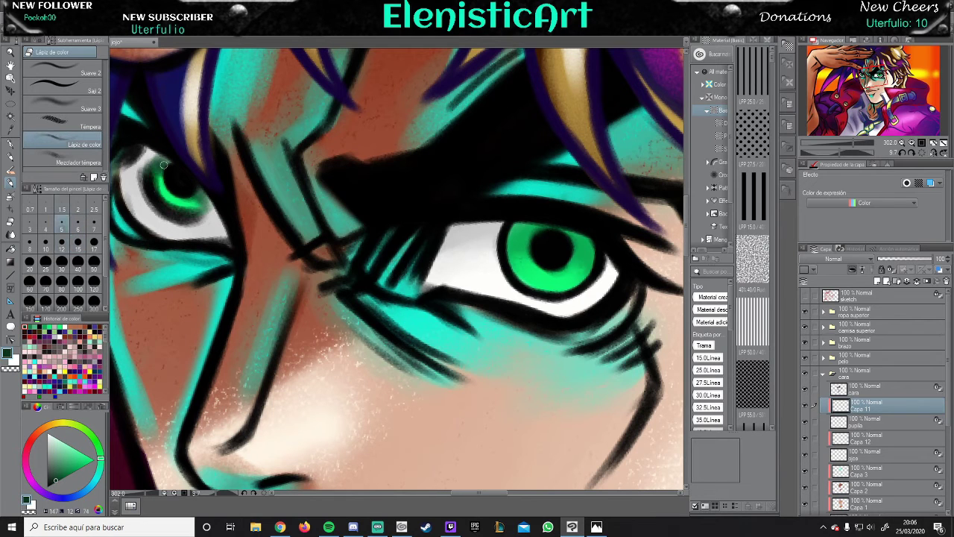
drag(160, 164, 165, 190)
mouse_move(522, 225)
mouse_down()
mouse_move(506, 235)
mouse_move(544, 261)
mouse_up()
drag(559, 224, 533, 256)
key(period)
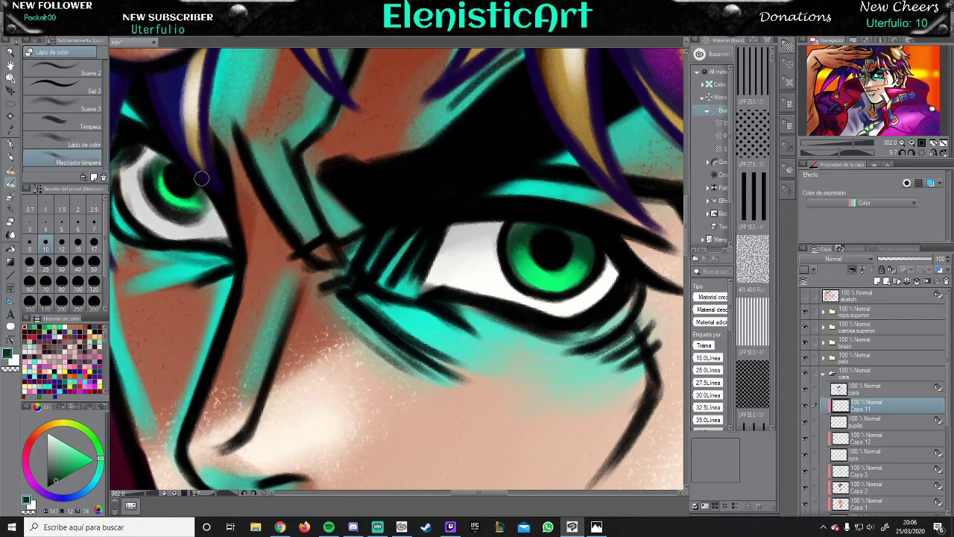
Add a layer above cara and paint white light reflections in both eyes with Suave 3.
key(ctrl+shift+n)
key(comma)
key(comma)
key(comma)
key(ctrl+bracketright)
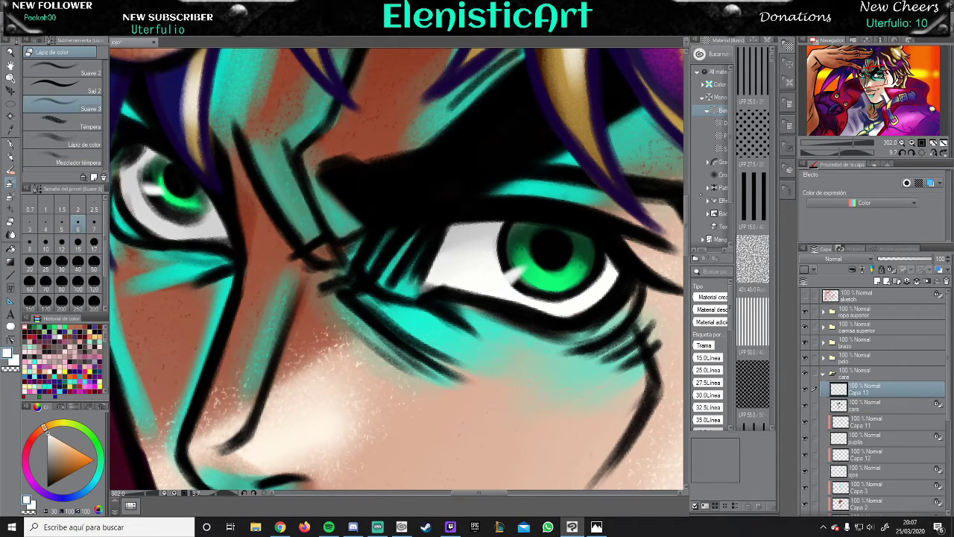
drag(581, 250, 581, 243)
key(ctrl+minus)
key(ctrl+minus)
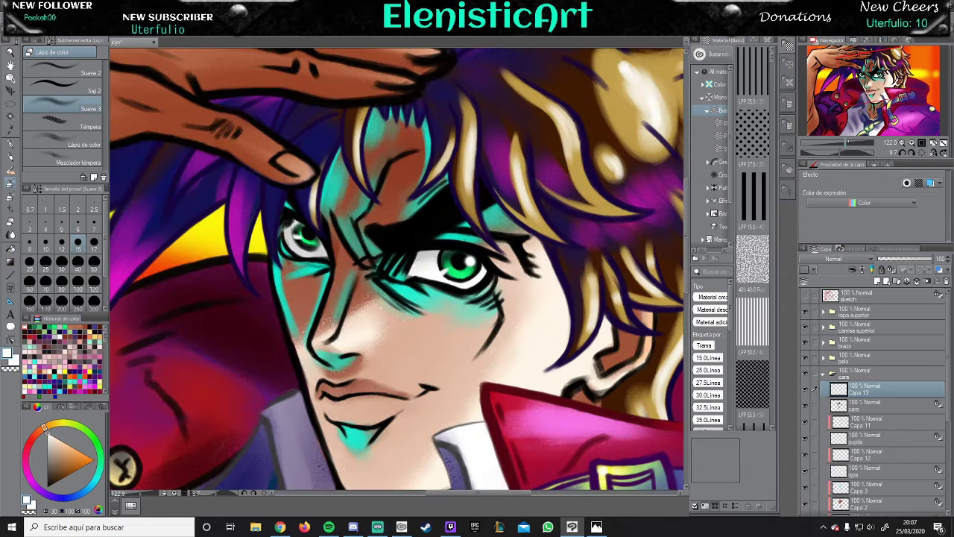
key(ctrl+plus)
key(ctrl+plus)
Redraw the larger eye's pupil in black on the cara layer with Lápiz de color at size 15.
key(alt+bracketleft)
key(comma)
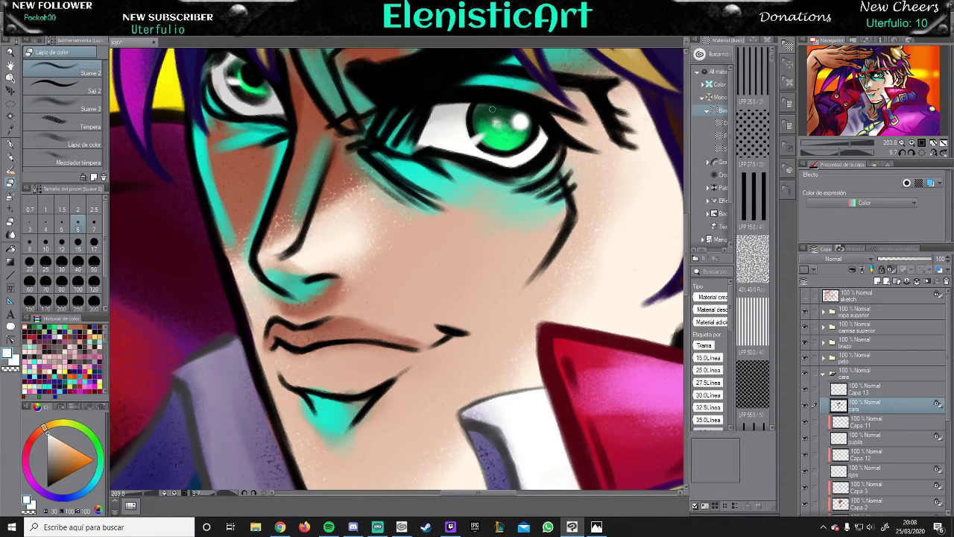
key(ctrl+plus)
key(period)
key(period)
key(period)
key(period)
drag(352, 328, 347, 332)
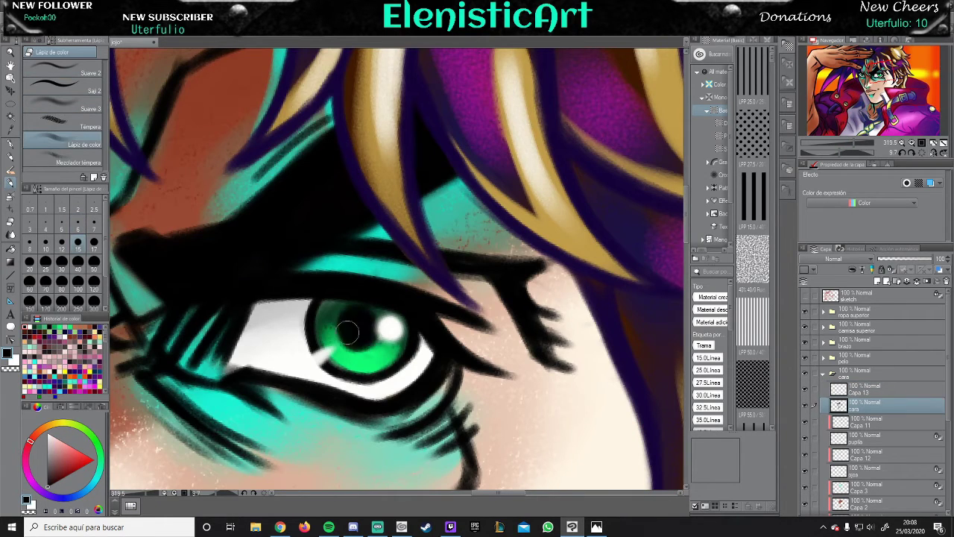
Inspect the complete illustration for areas that still need touching up.
key(ctrl+minus)
key(ctrl+minus)
key(ctrl+minus)
key(ctrl+minus)
key(minus)
key(minus)
key(minus)
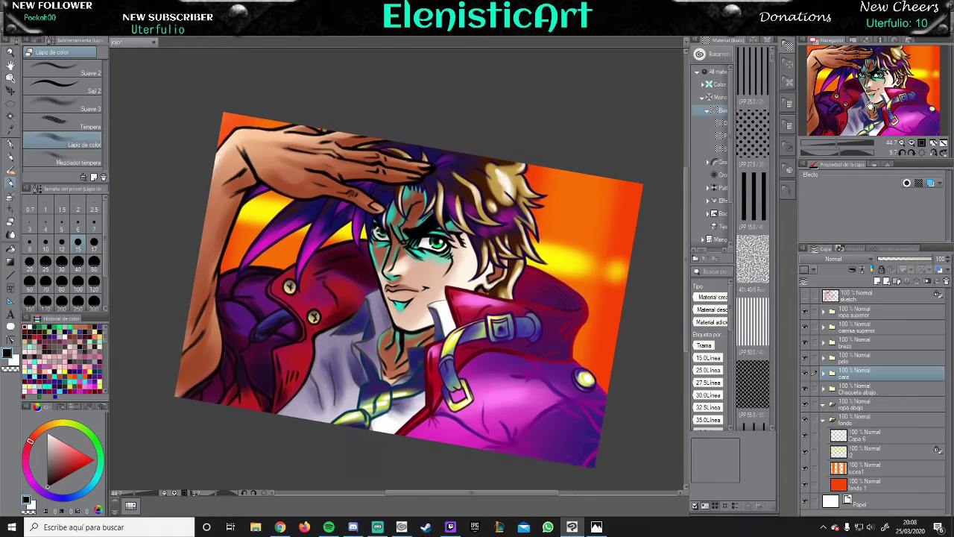
Touch up the face's skin on piel1 and the shirt's base layer in a sampled cream with Suave 2 at size 7.
key(ctrl+plus)
ctrl+shift+click(499, 306)
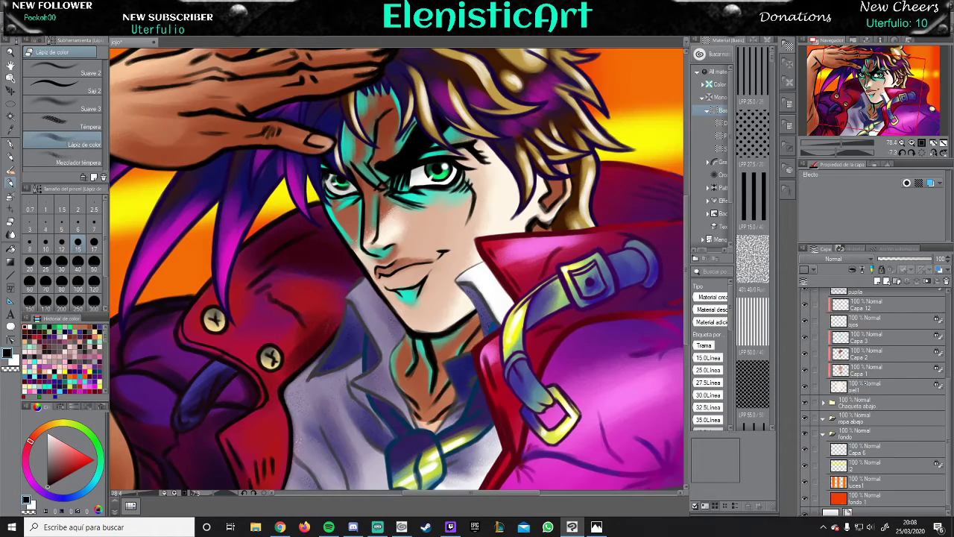
scroll(500, 306, up, 2)
alt+click(500, 305)
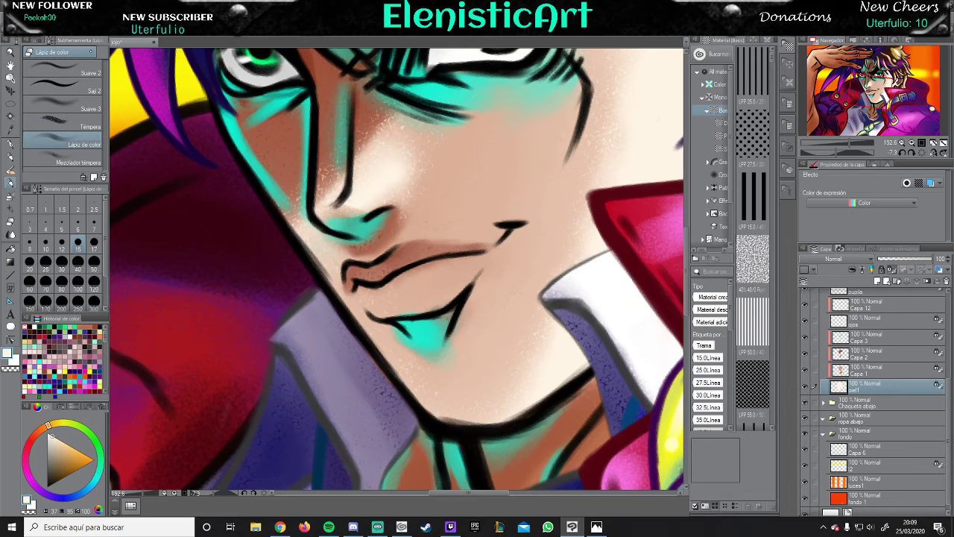
key(b)
drag(356, 454, 357, 141)
ctrl+shift+click(453, 346)
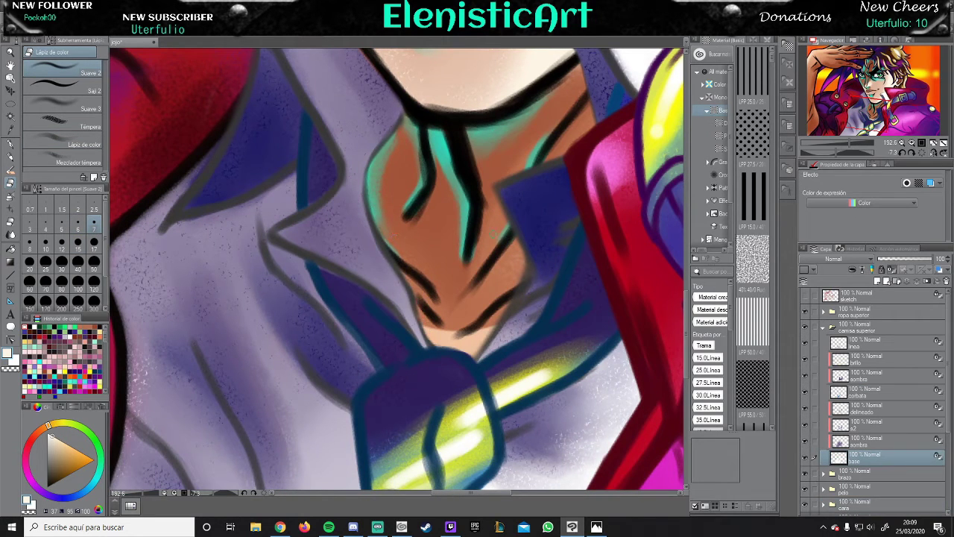
click(857, 327)
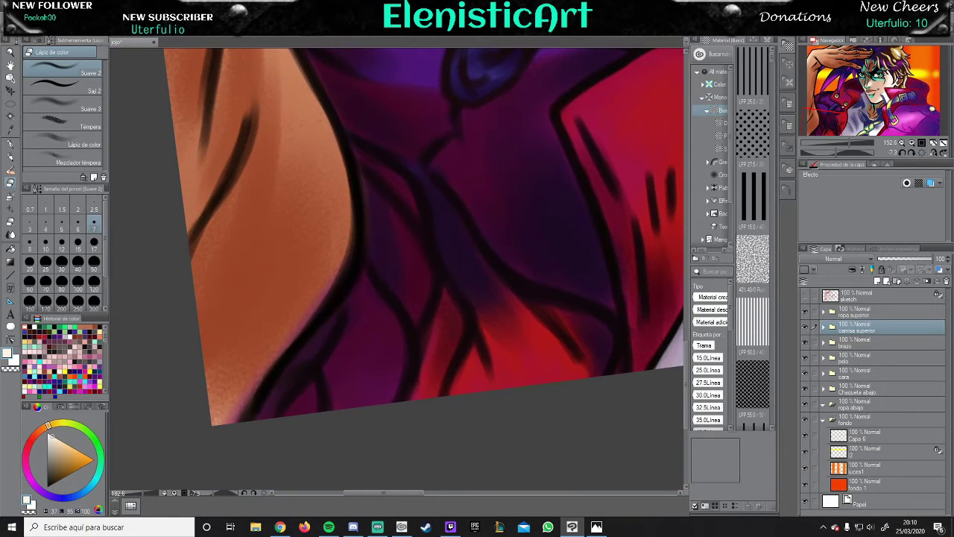
Touch up the arm's base on the piel layer and save the illustration as a flattened image without layer information.
ctrl+shift+click(272, 357)
key(p)
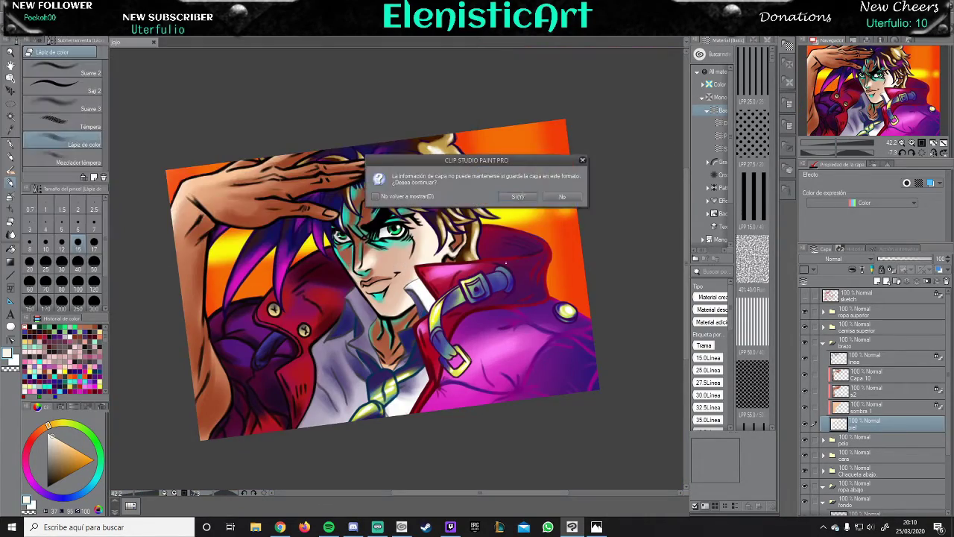
key(Return)
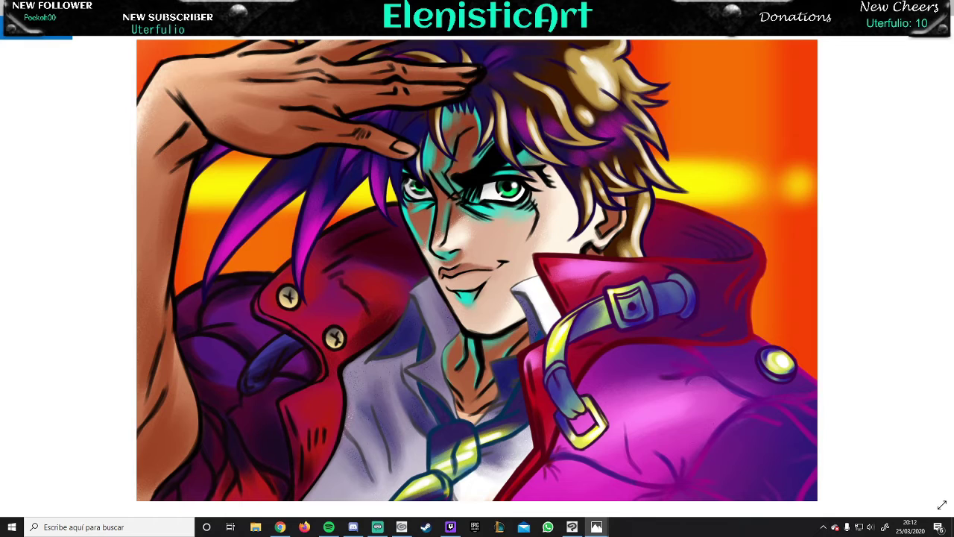